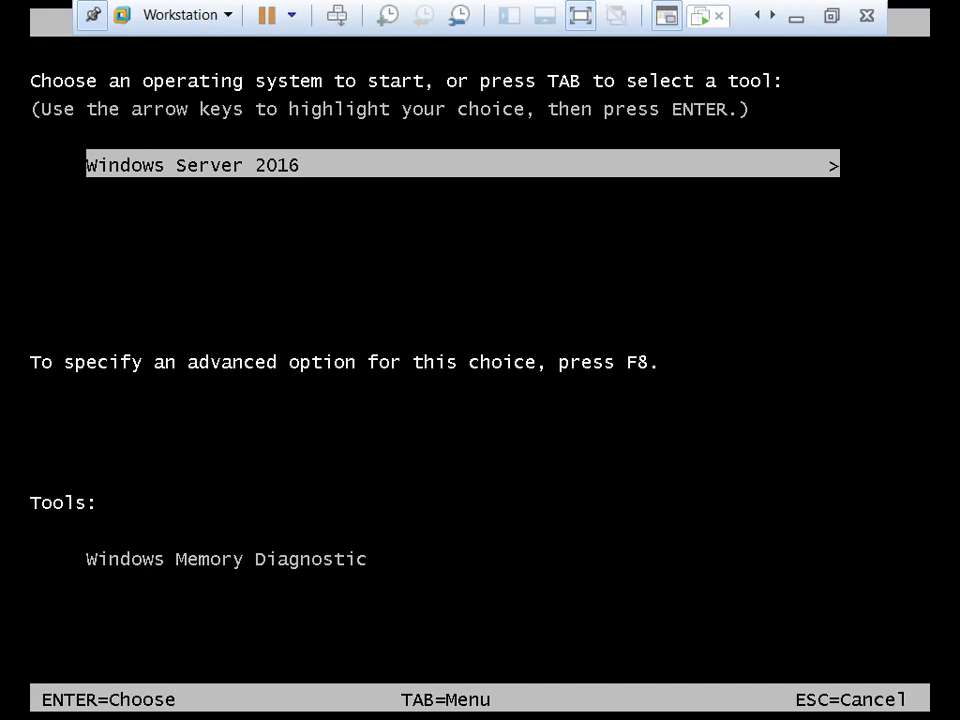
Use F8 at boot to pick Directory Services Repair Mode from the advanced boot options
{"action": "key", "text": "Return"}
{"action": "key", "text": "F8"}
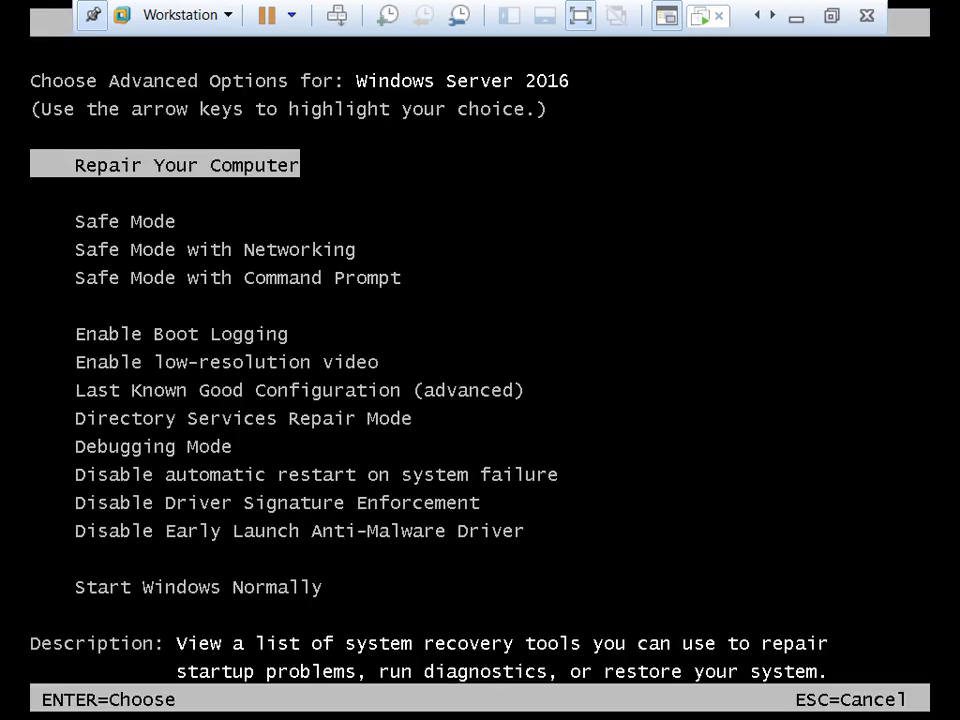
{"action": "key", "text": "Down"}
{"action": "key", "text": "Down"}
{"action": "key", "text": "Down"}
{"action": "key", "text": "Down"}
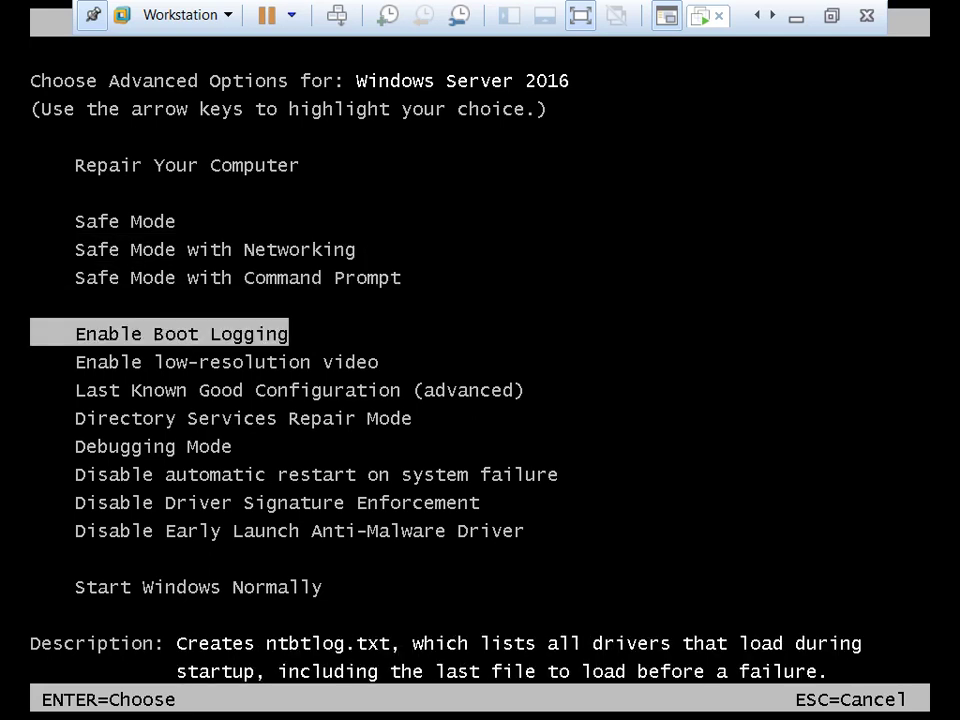
{"action": "key", "text": "Down"}
{"action": "key", "text": "Down"}
{"action": "key", "text": "Down"}
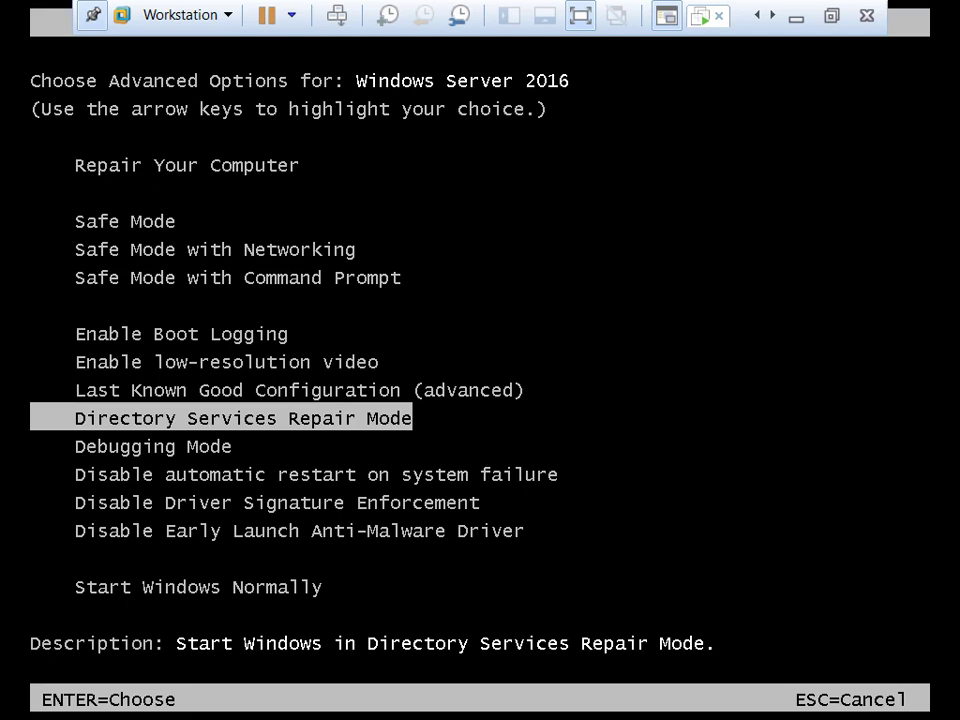
{"action": "key", "text": "Return"}
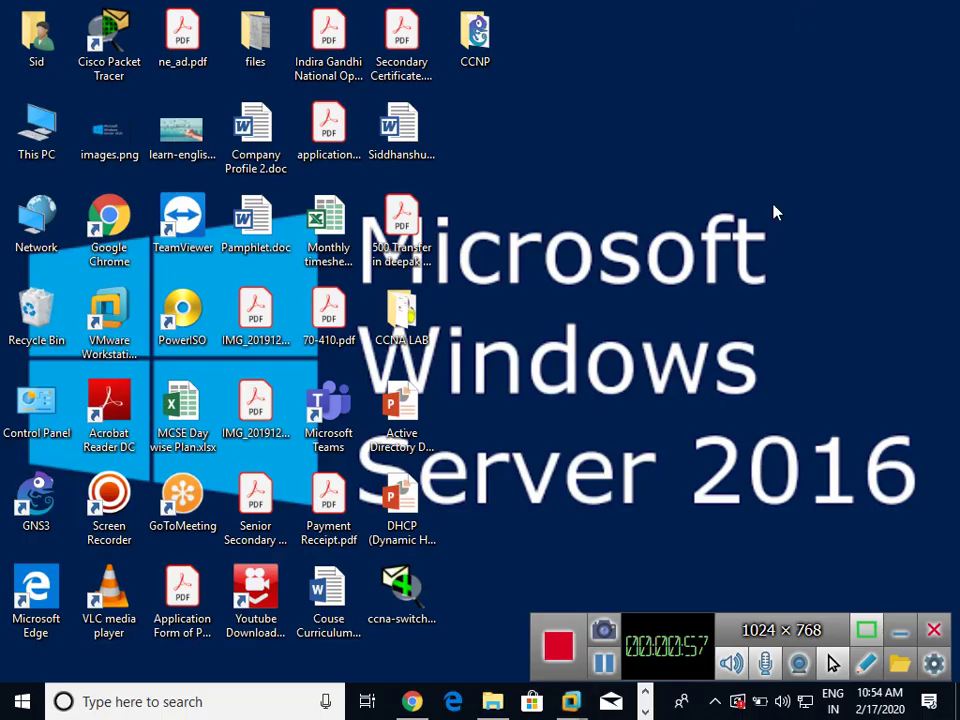
In the Paint notes, add the line '3. Adds Snapshot.' below the NtdsUtil list
{"action": "left_click", "coordinate": [797, 15]}
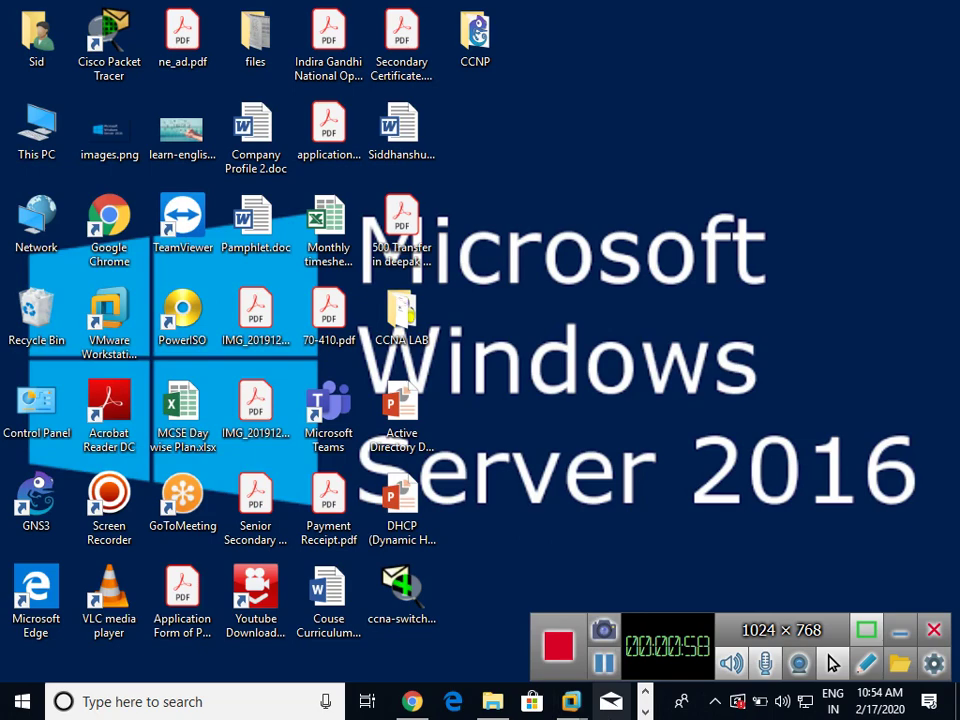
{"action": "left_click", "coordinate": [646, 711]}
{"action": "left_click", "coordinate": [646, 711]}
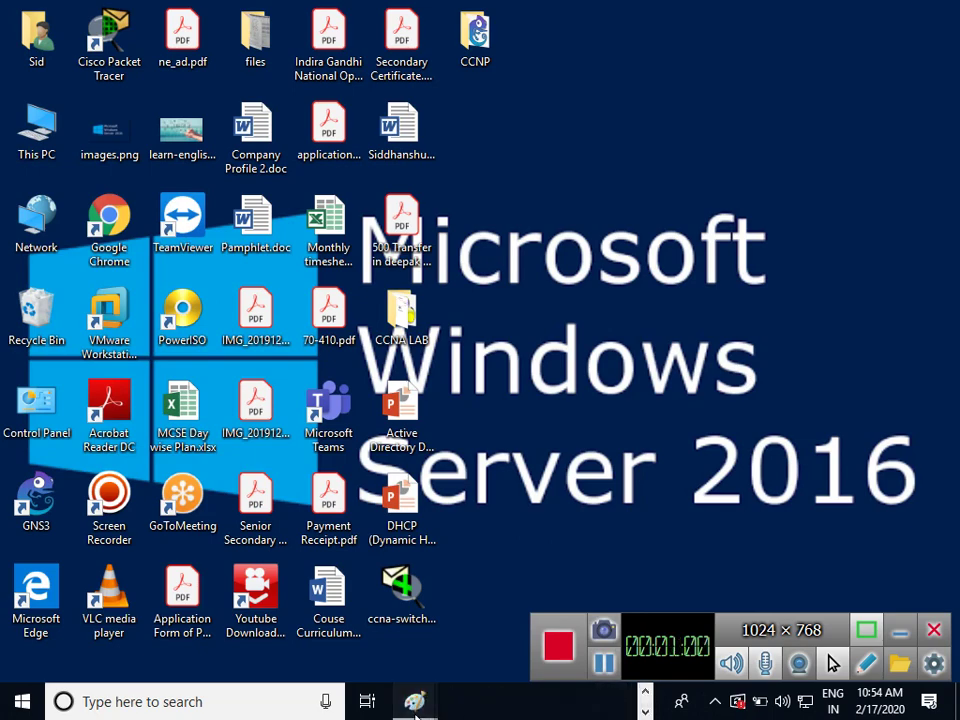
{"action": "mouse_move", "coordinate": [418, 698]}
{"action": "left_click", "coordinate": [598, 590]}
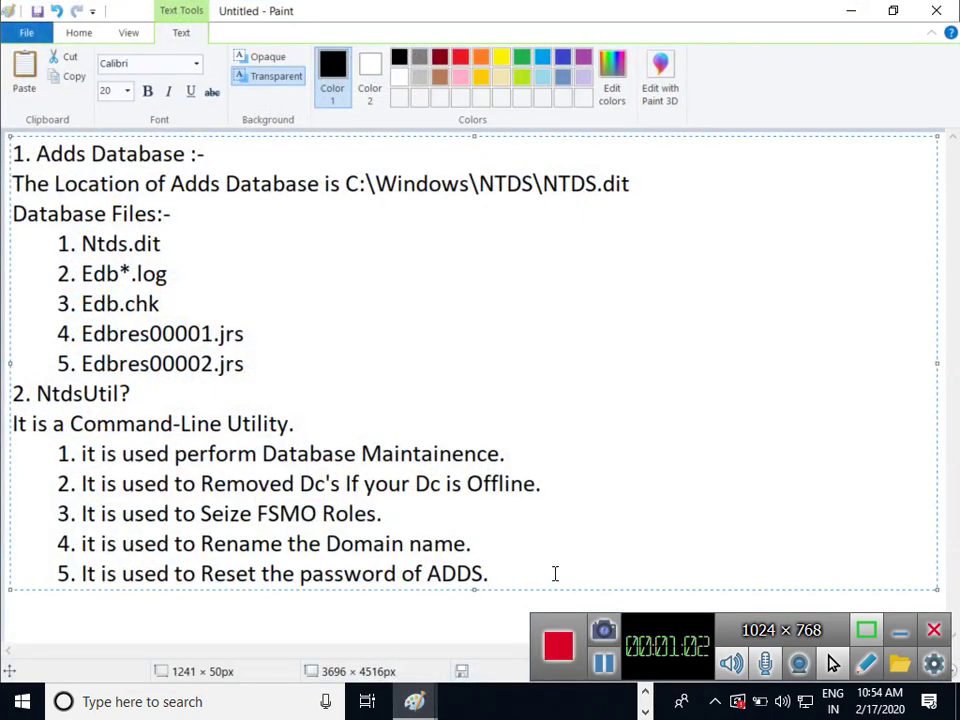
{"action": "key", "text": "Return"}
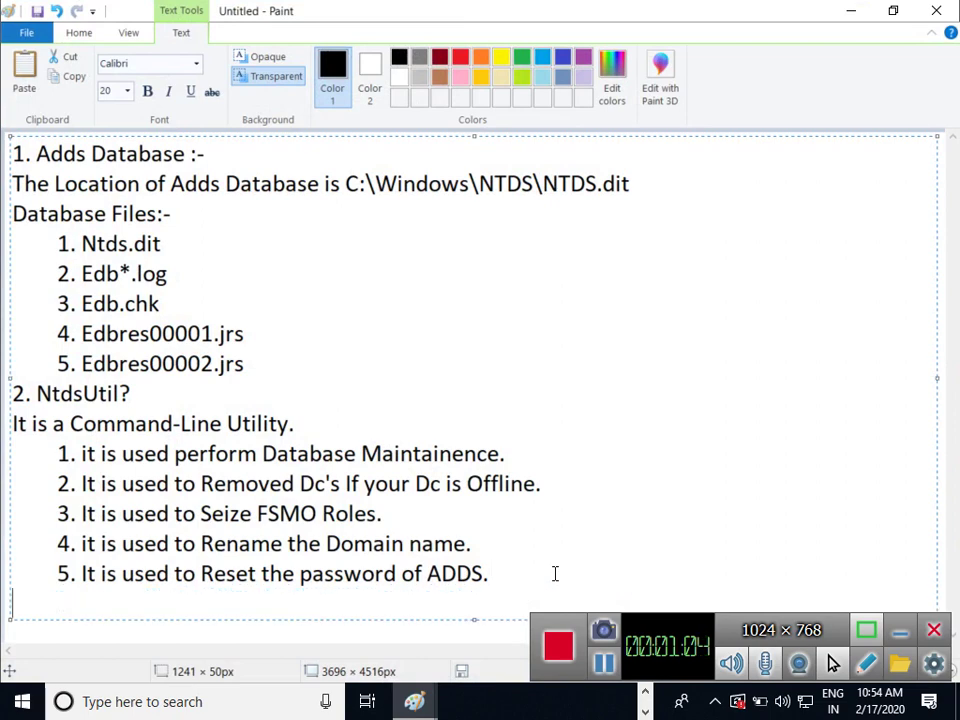
{"action": "type", "text": "3. Adds"}
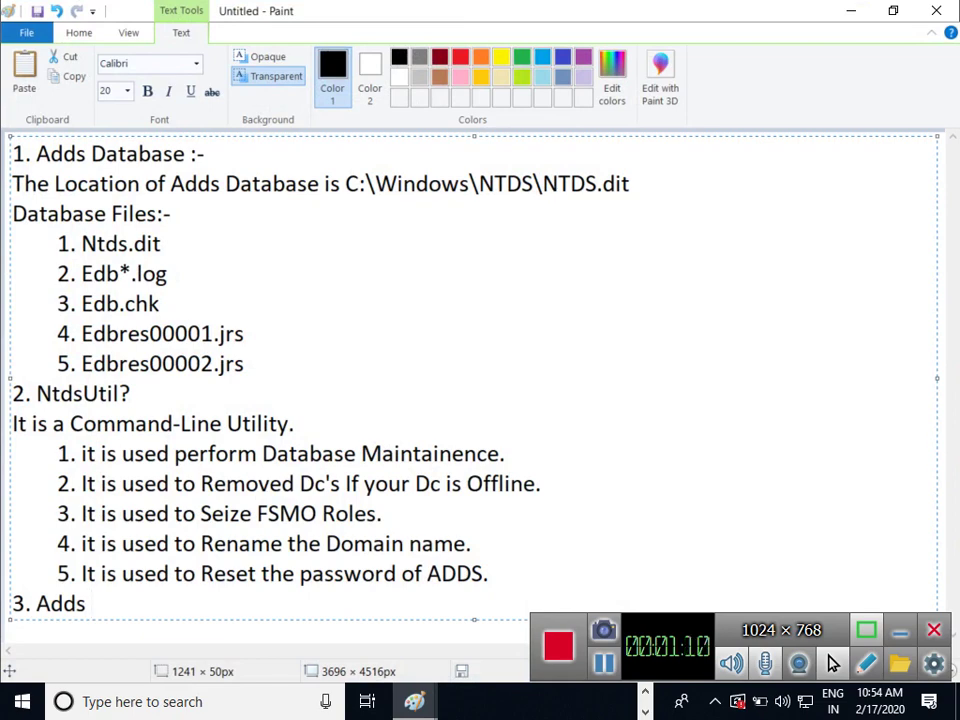
{"action": "type", "text": "Snapsh"}
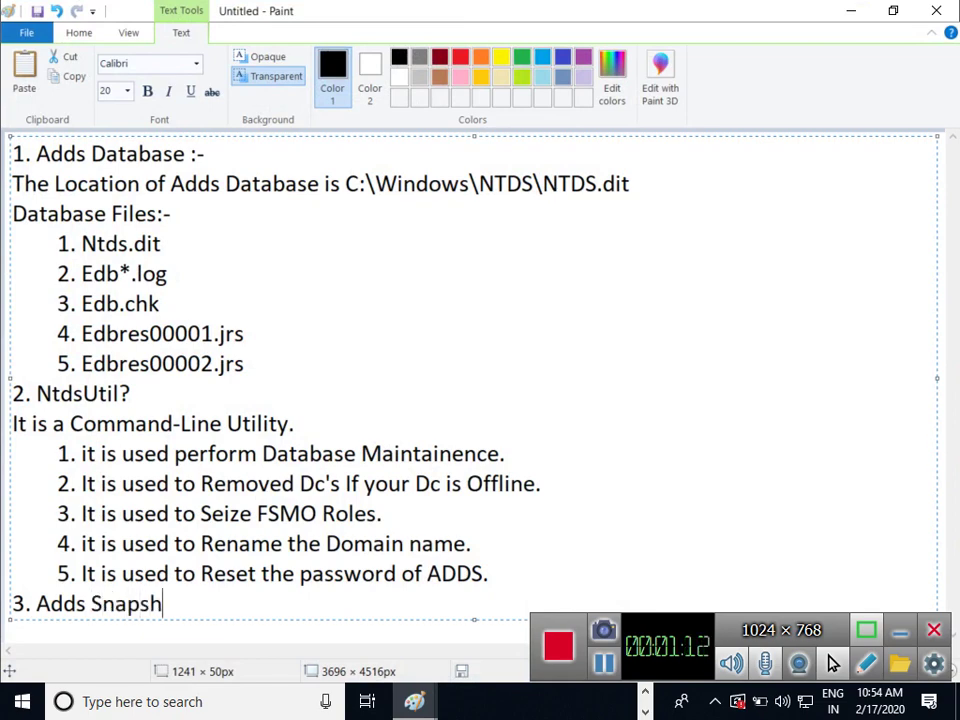
{"action": "type", "text": "ot."}
Switch back to the Server-02 virtual machine in VMware Workstation
{"action": "left_click", "coordinate": [645, 691]}
{"action": "mouse_move", "coordinate": [588, 703]}
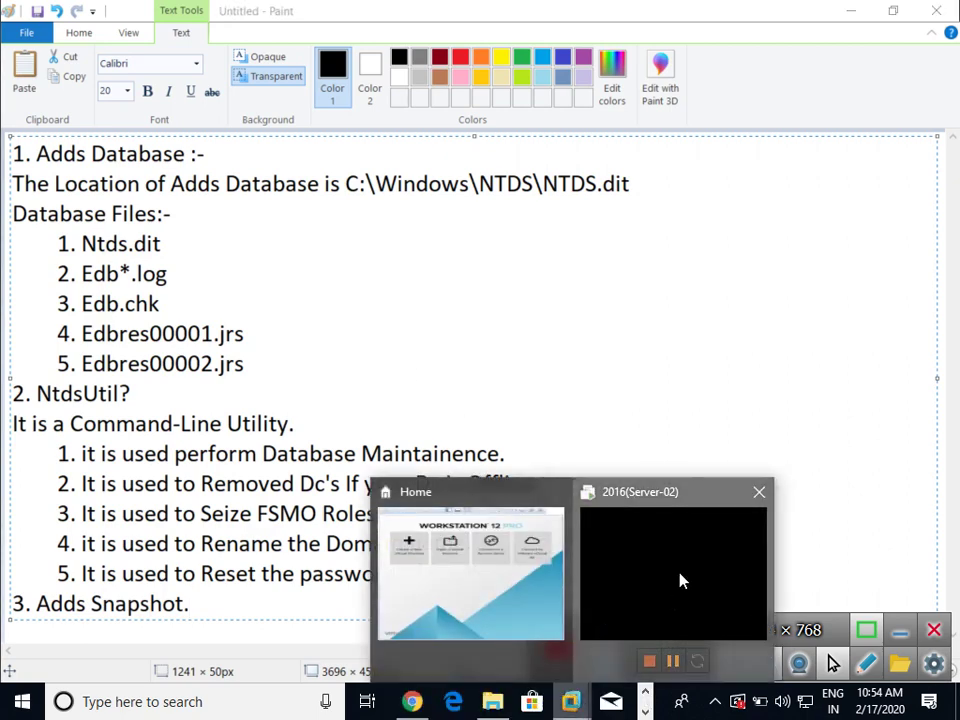
{"action": "left_click", "coordinate": [679, 576]}
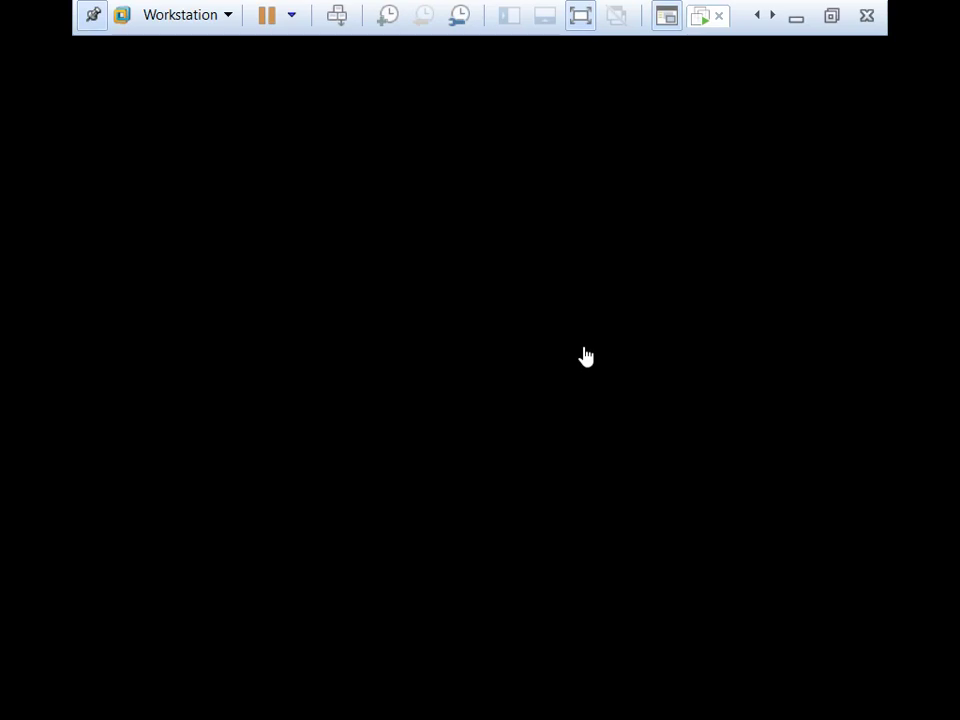
Click inside the Server-02 console to give the virtual machine input control
{"action": "left_click", "coordinate": [585, 357]}
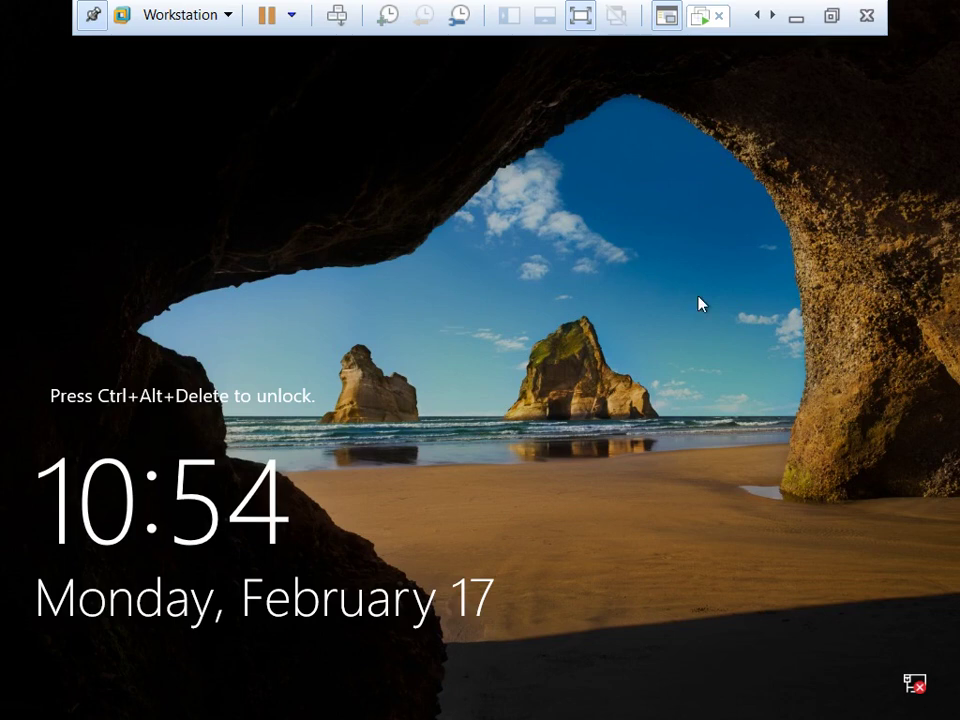
Try signing in with the domain administrator password, then dismiss the no-logon-servers error
{"action": "key", "text": "ctrl+alt+Insert"}
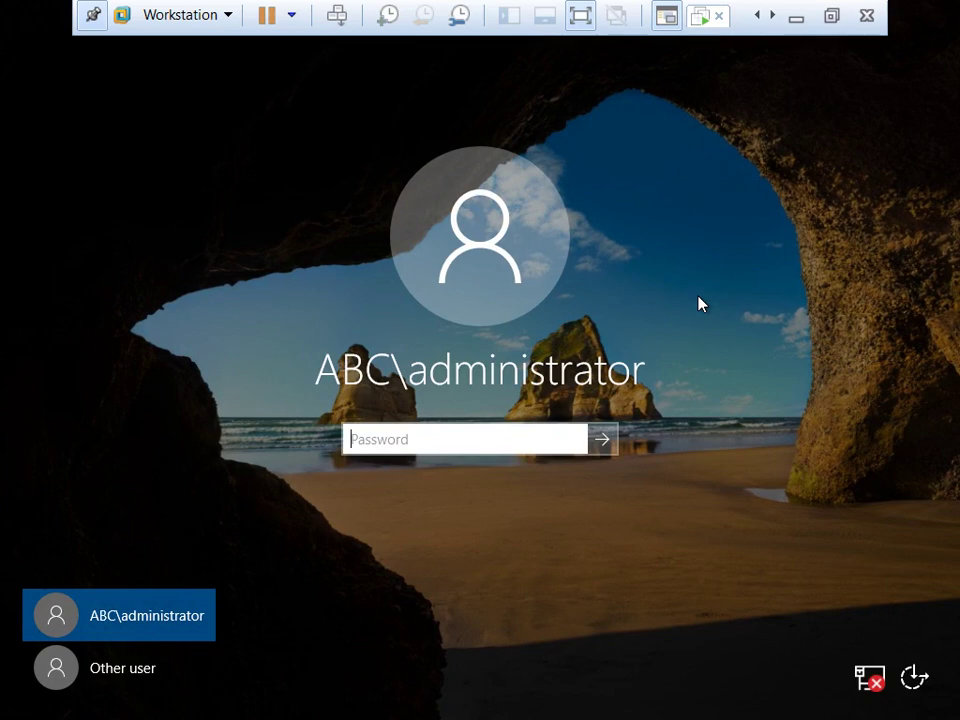
{"action": "type", "text": "•••••••"}
{"action": "key", "text": "Return"}
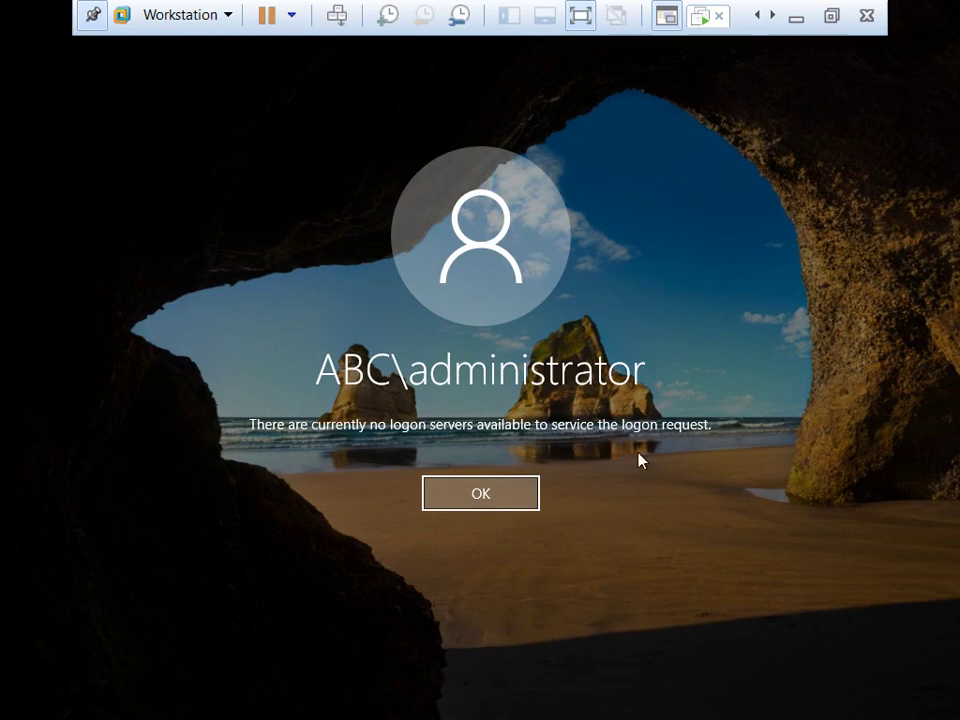
{"action": "left_click", "coordinate": [480, 493]}
Sign in as Other user with the local .\administrator account and its password
{"action": "left_click", "coordinate": [115, 660]}
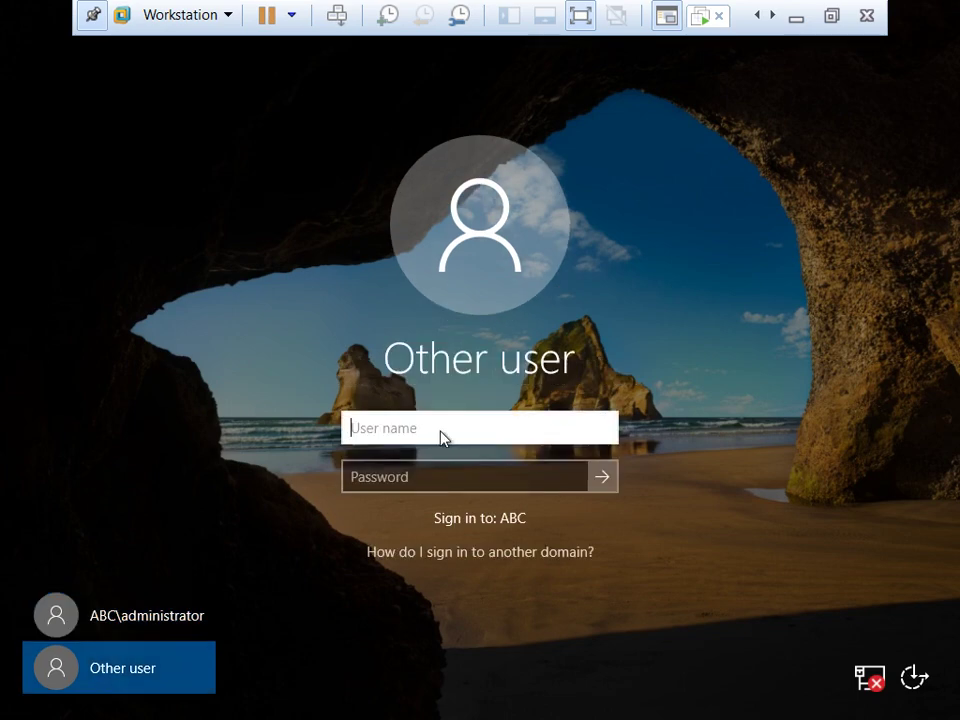
{"action": "type", "text": ".\\"}
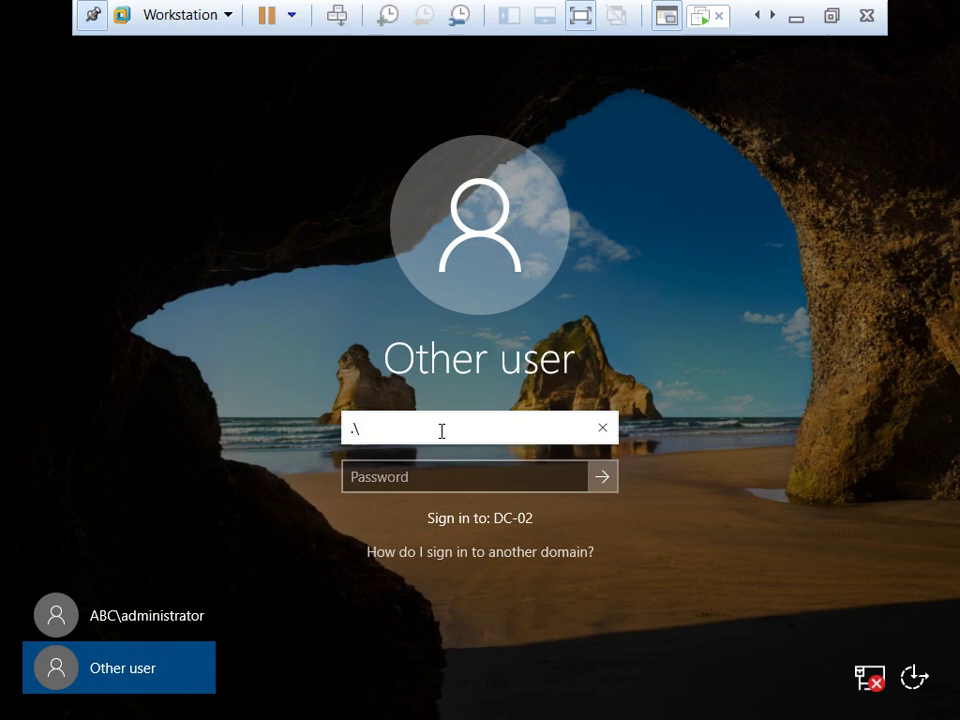
{"action": "type", "text": "administrator"}
{"action": "key", "text": "Tab"}
{"action": "type", "text": "P@ssw0rd"}
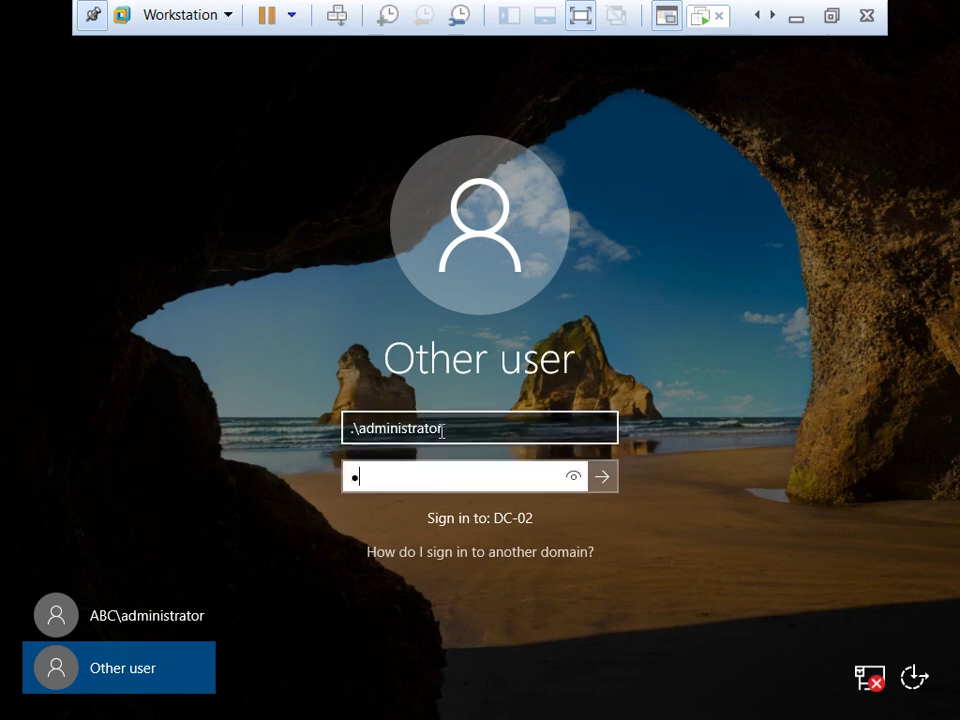
{"action": "key", "text": "Return"}
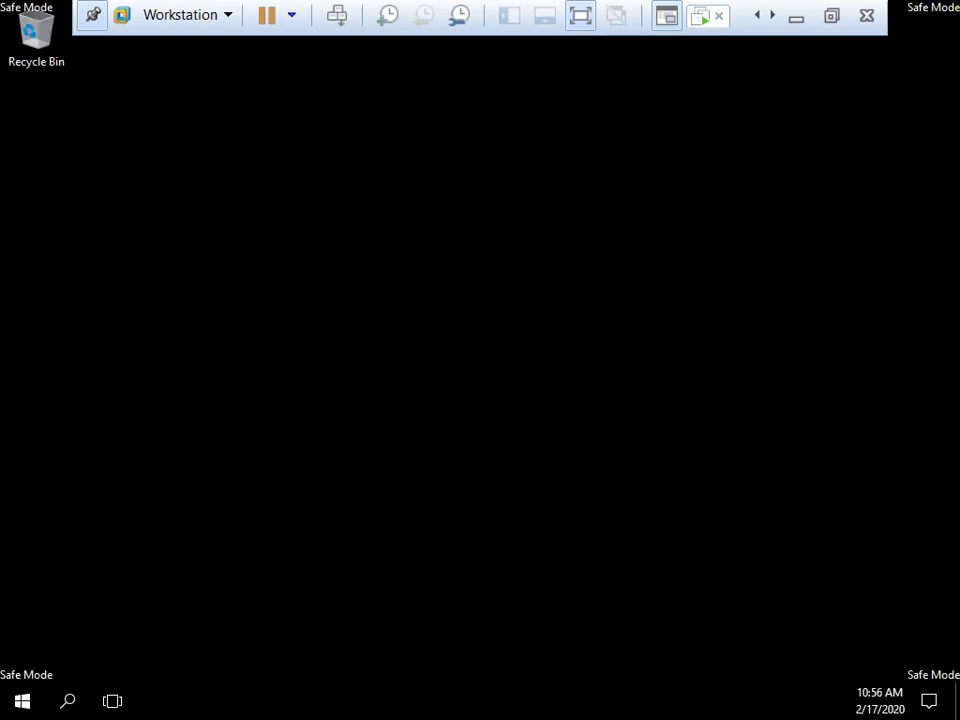
{"action": "left_click", "coordinate": [25, 8]}
{"action": "right_click", "coordinate": [484, 268]}
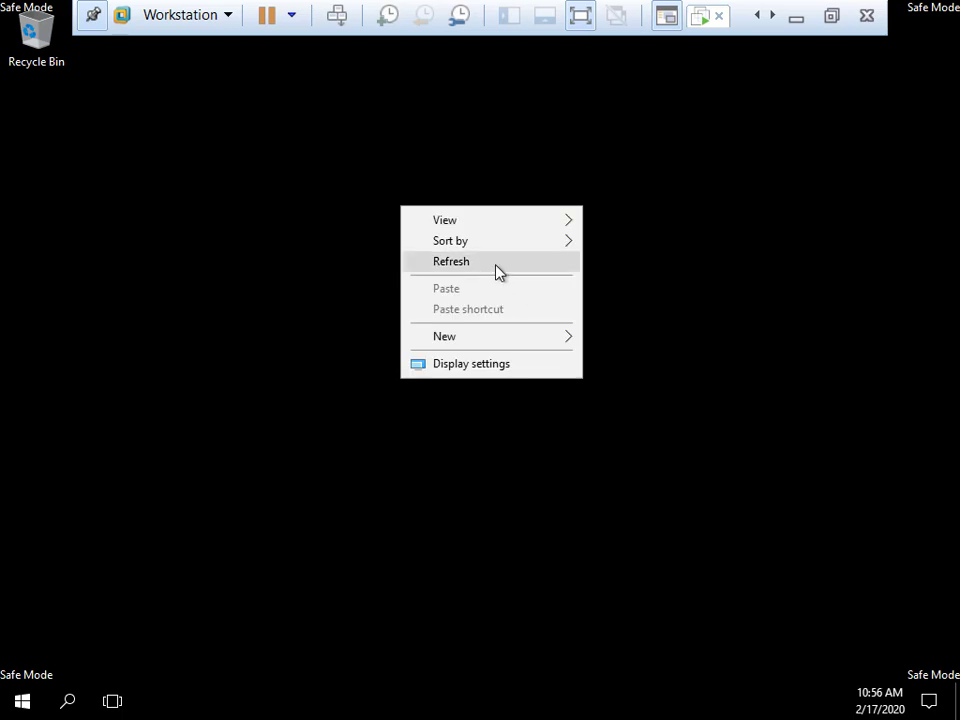
{"action": "left_click", "coordinate": [497, 270]}
{"action": "right_click", "coordinate": [414, 222]}
{"action": "left_click", "coordinate": [484, 280]}
{"action": "right_click", "coordinate": [381, 219]}
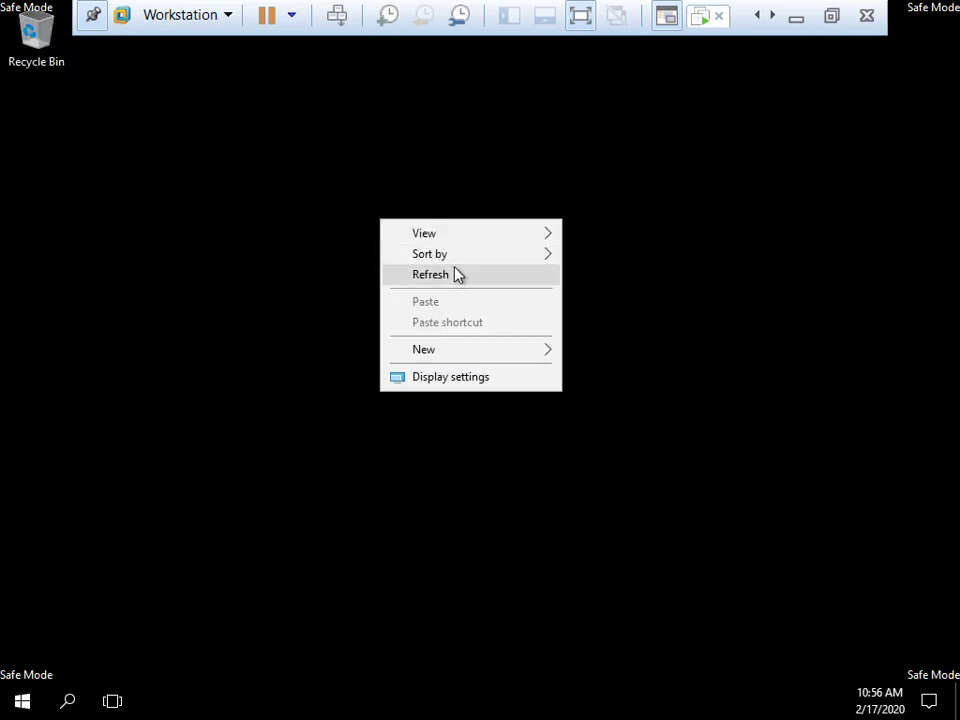
{"action": "left_click", "coordinate": [457, 275]}
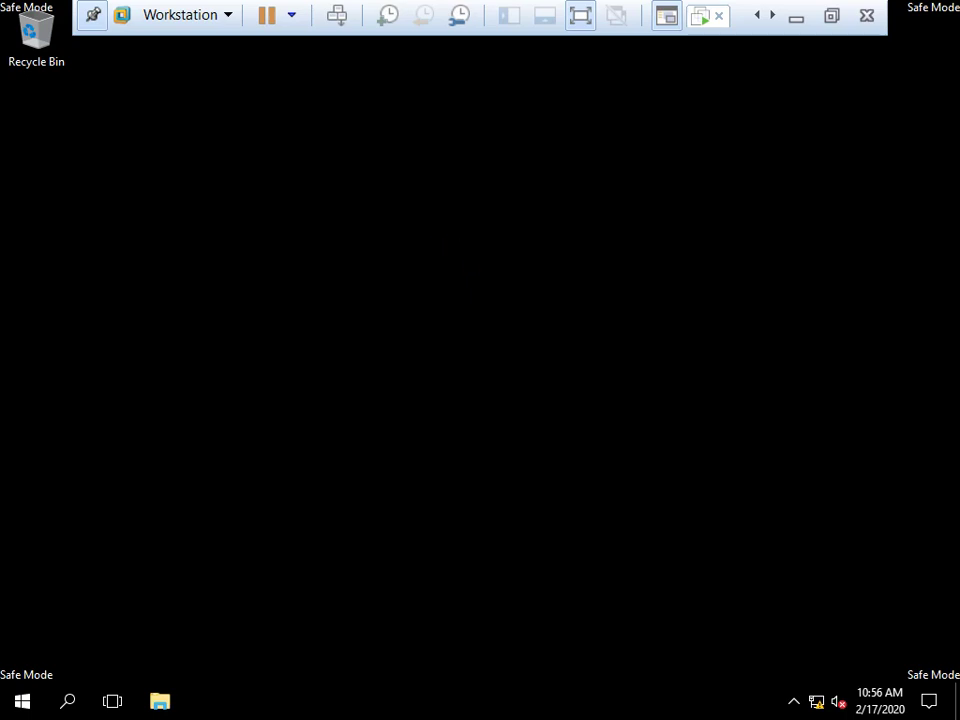
{"action": "right_click", "coordinate": [56, 249]}
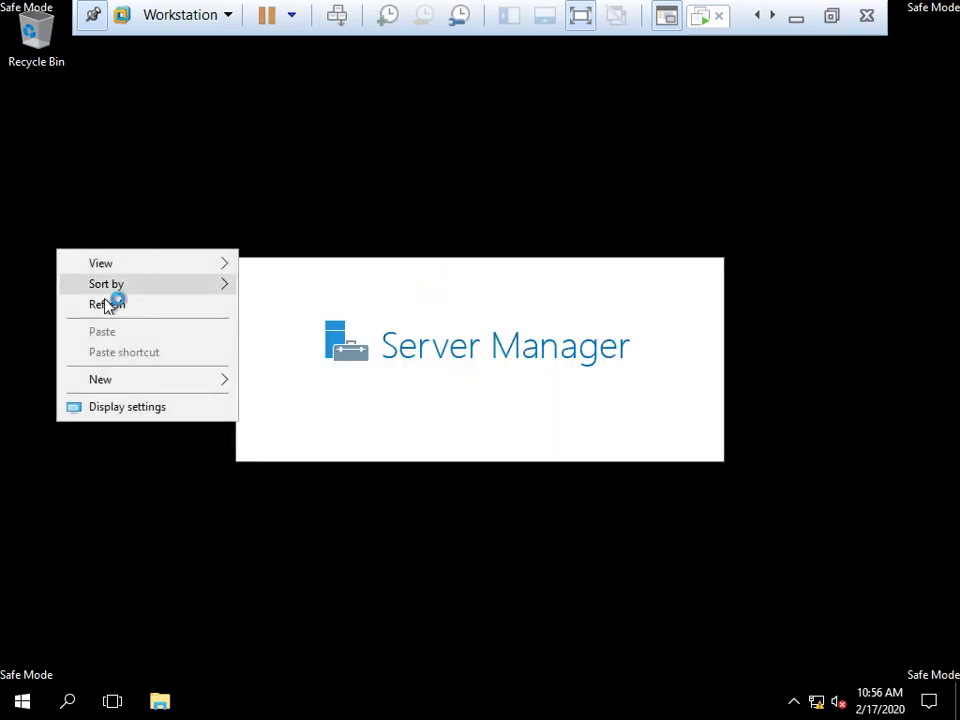
{"action": "left_click", "coordinate": [105, 304]}
{"action": "right_click", "coordinate": [71, 259]}
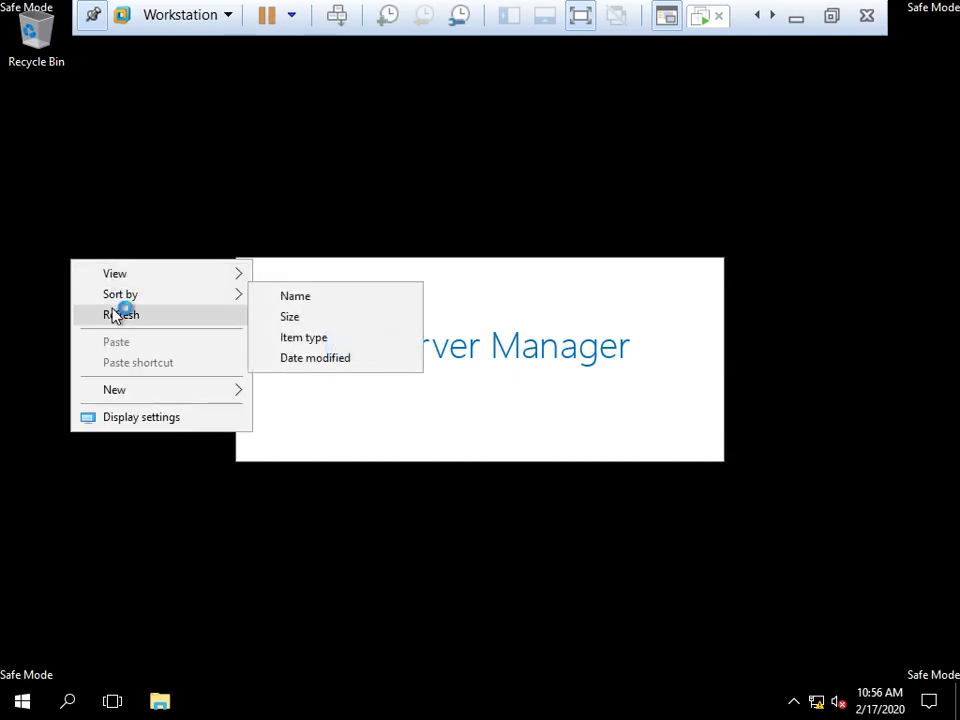
{"action": "left_click", "coordinate": [122, 313]}
{"action": "right_click", "coordinate": [89, 278]}
{"action": "left_click", "coordinate": [138, 333]}
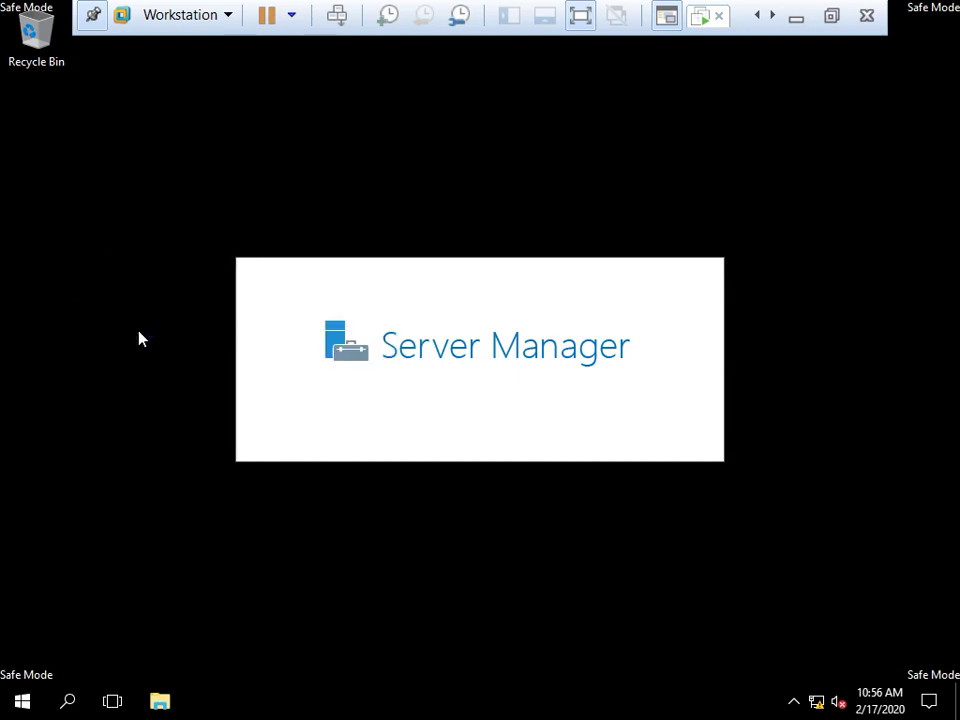
Launch services.msc from the Run box and return the VM to full-screen view
{"action": "key", "text": "super+r"}
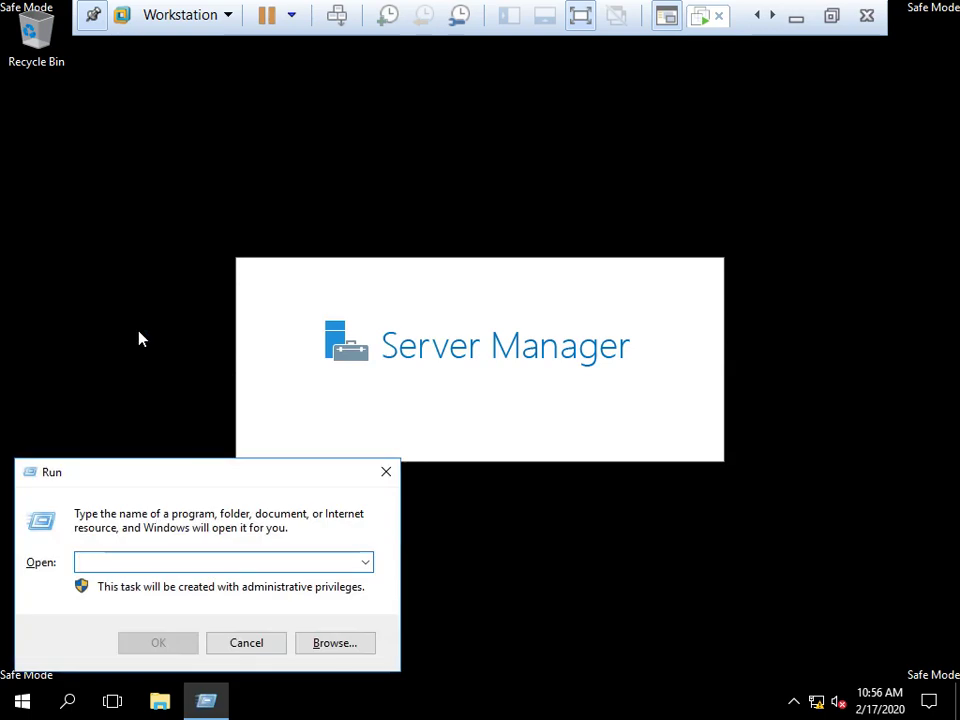
{"action": "type", "text": "ser"}
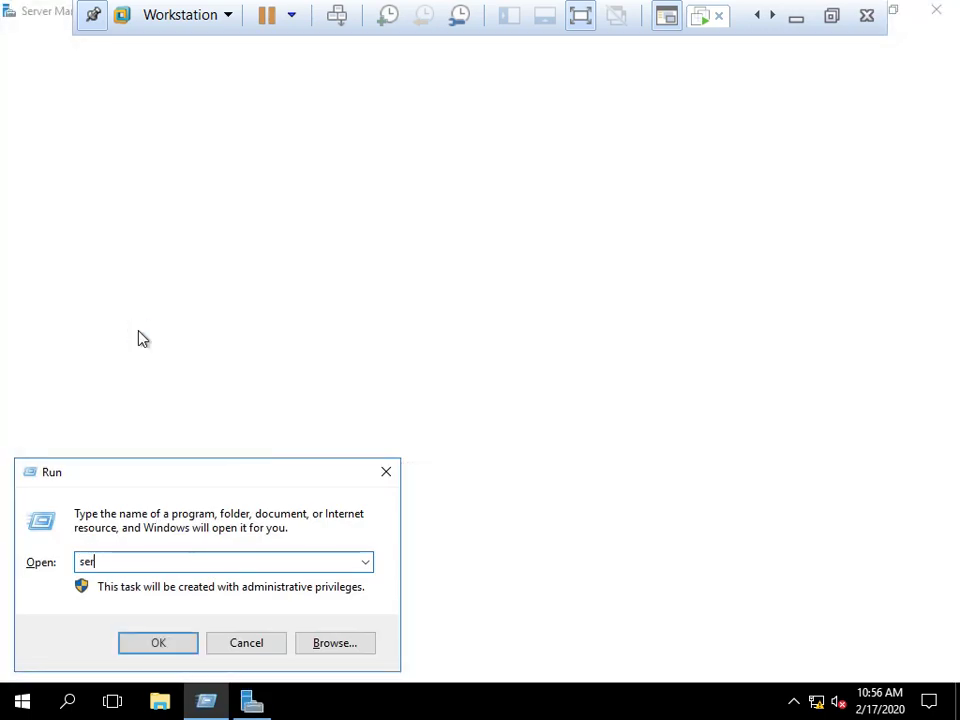
{"action": "type", "text": "vices.msc"}
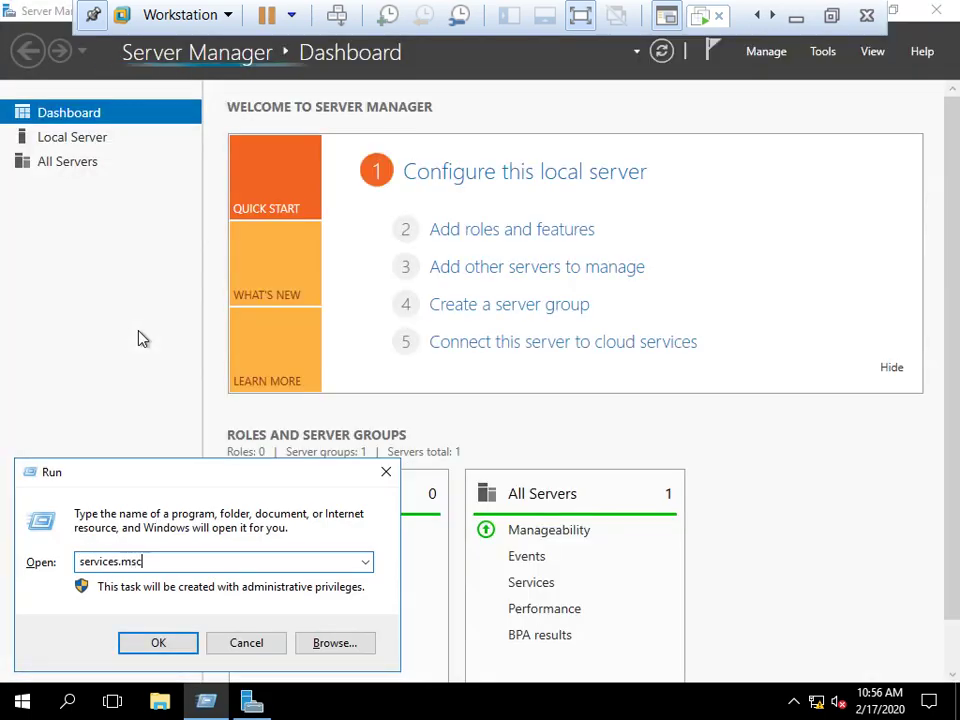
{"action": "key", "text": "Return"}
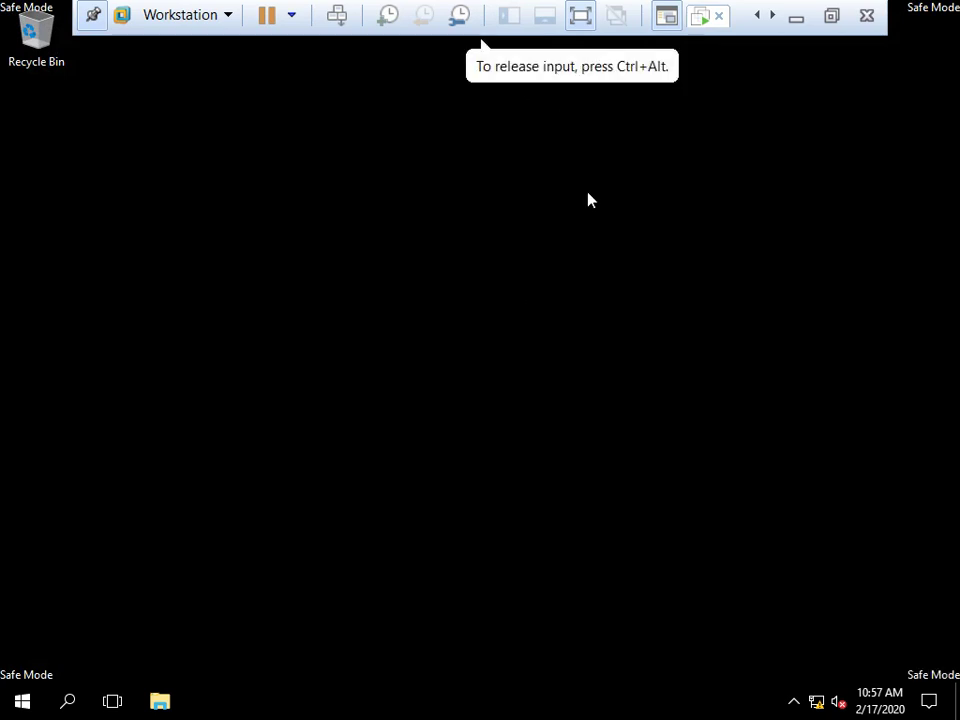
{"action": "left_click", "coordinate": [832, 18]}
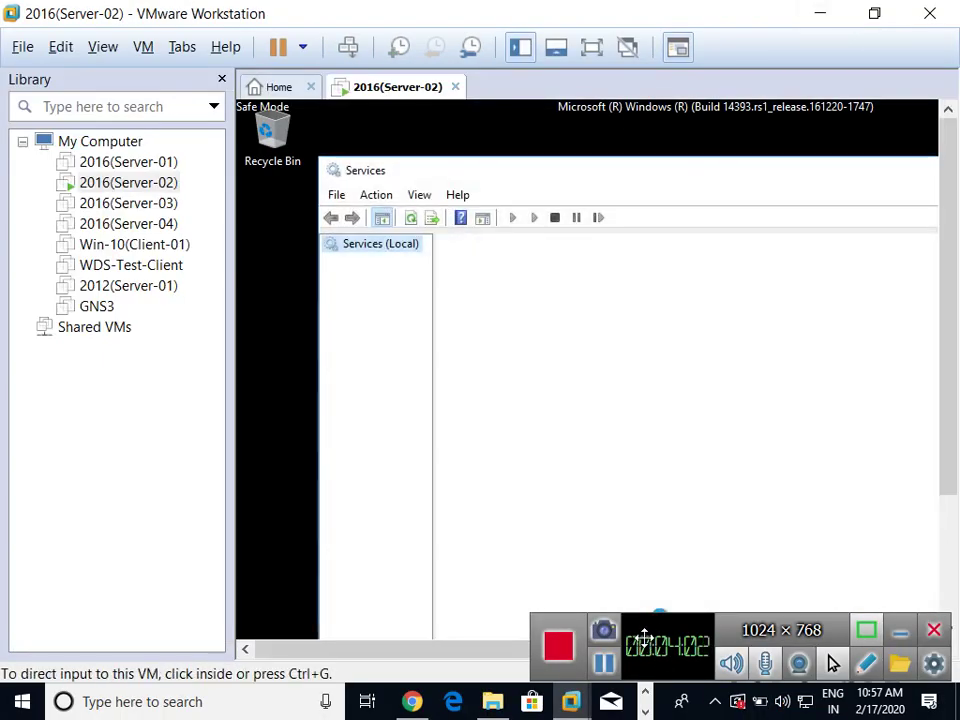
{"action": "left_click_drag", "start_coordinate": [657, 632], "coordinate": [729, 631]}
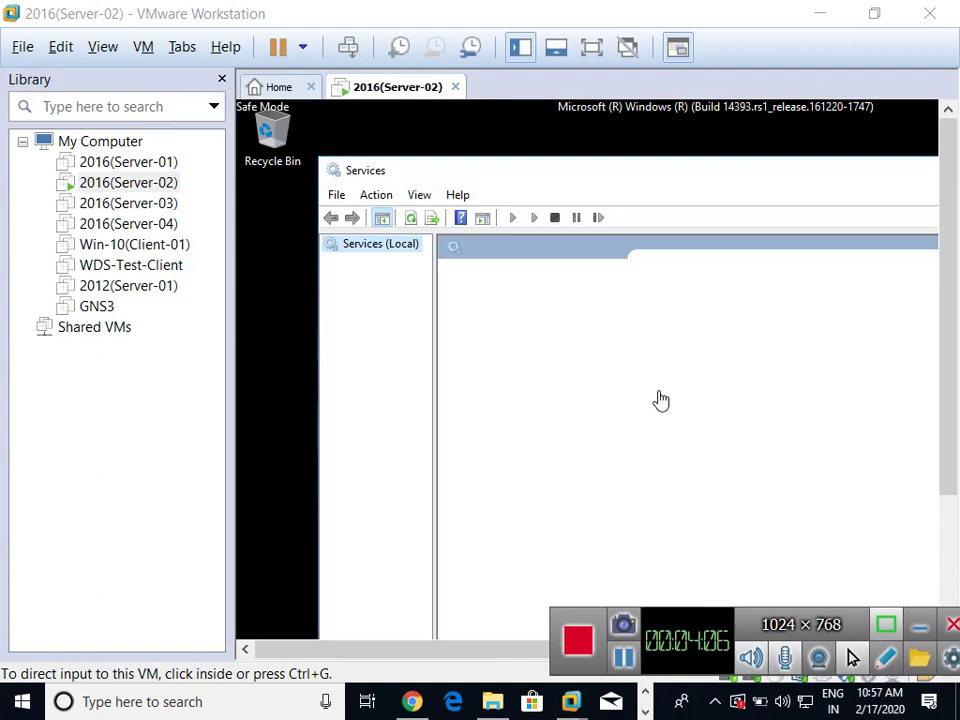
{"action": "left_click", "coordinate": [611, 272]}
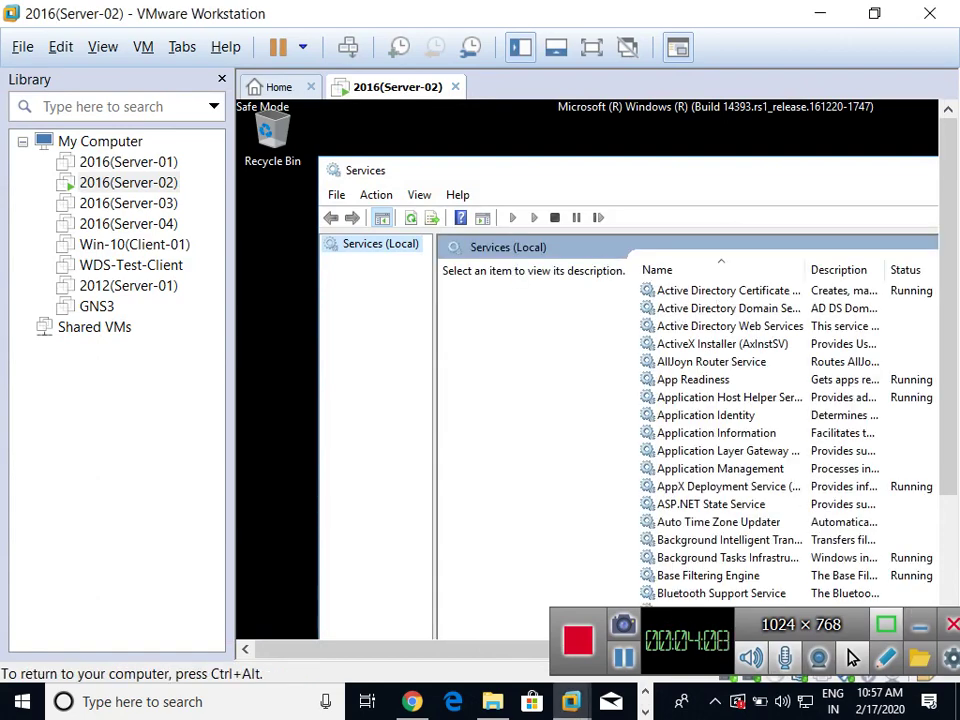
{"action": "key", "text": "ctrl+alt+Return"}
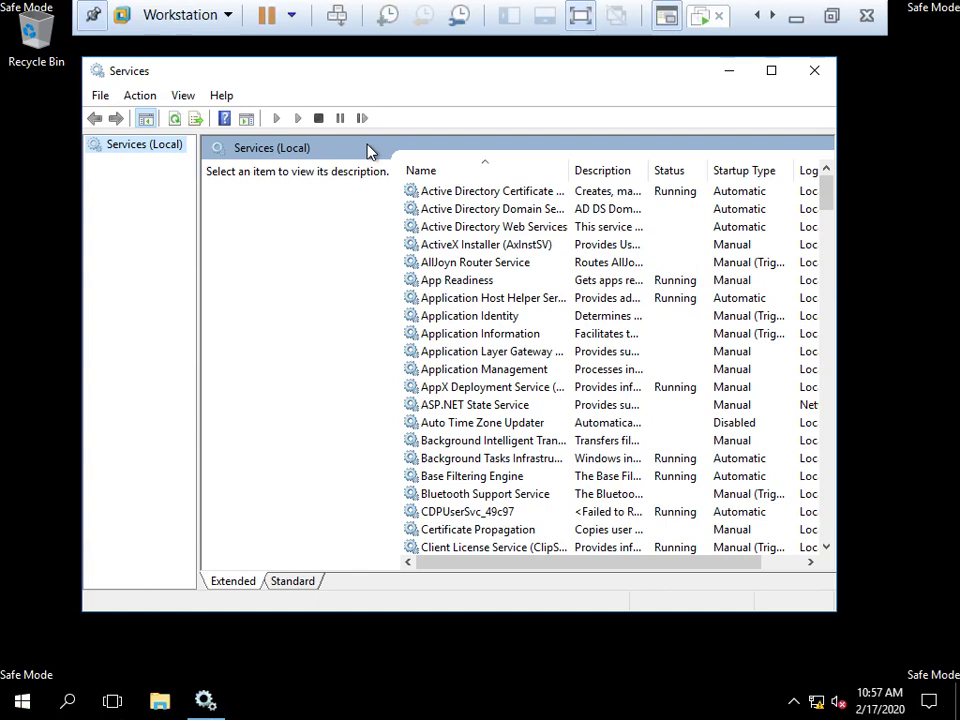
Check Active Directory Domain Services properties shows status Stopped, then close Services
{"action": "left_click", "coordinate": [527, 227]}
{"action": "left_click", "coordinate": [600, 211]}
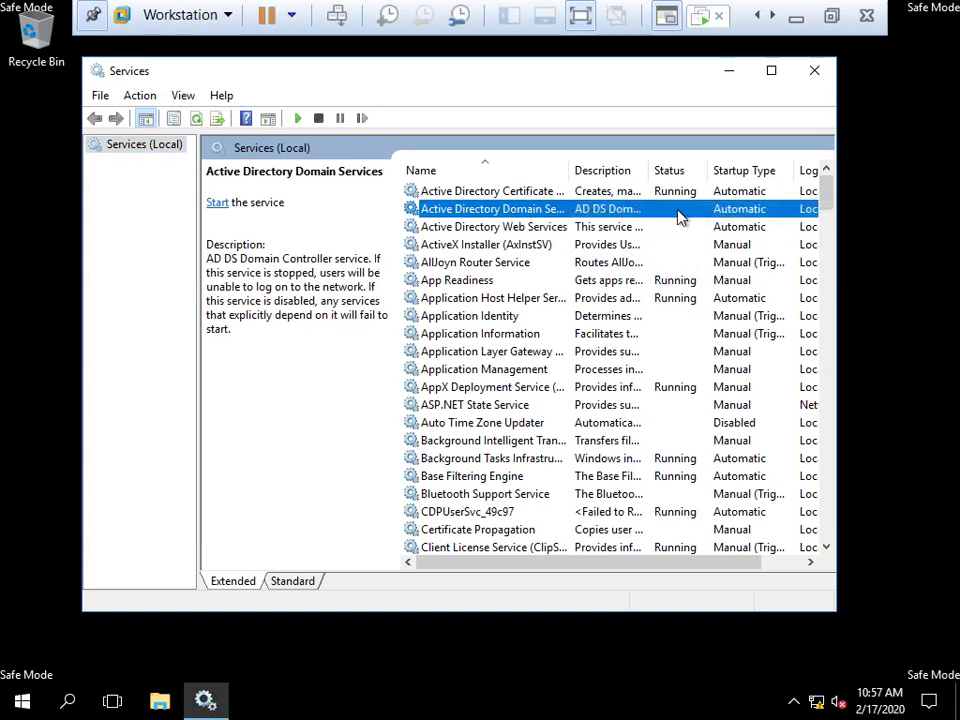
{"action": "left_click", "coordinate": [771, 70]}
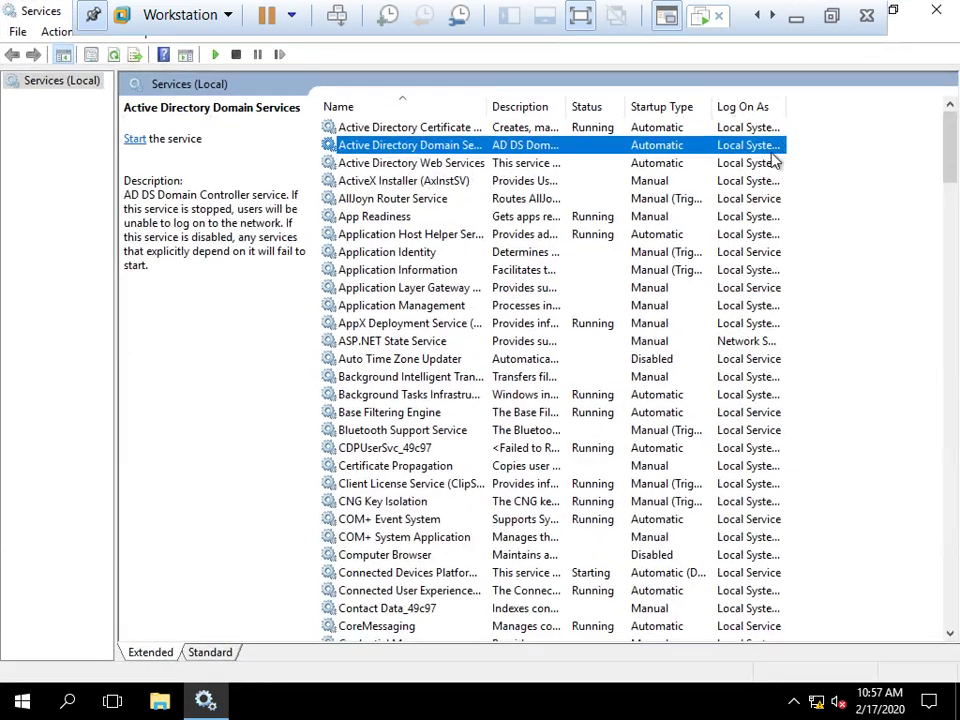
{"action": "right_click", "coordinate": [428, 148]}
{"action": "left_click", "coordinate": [487, 321]}
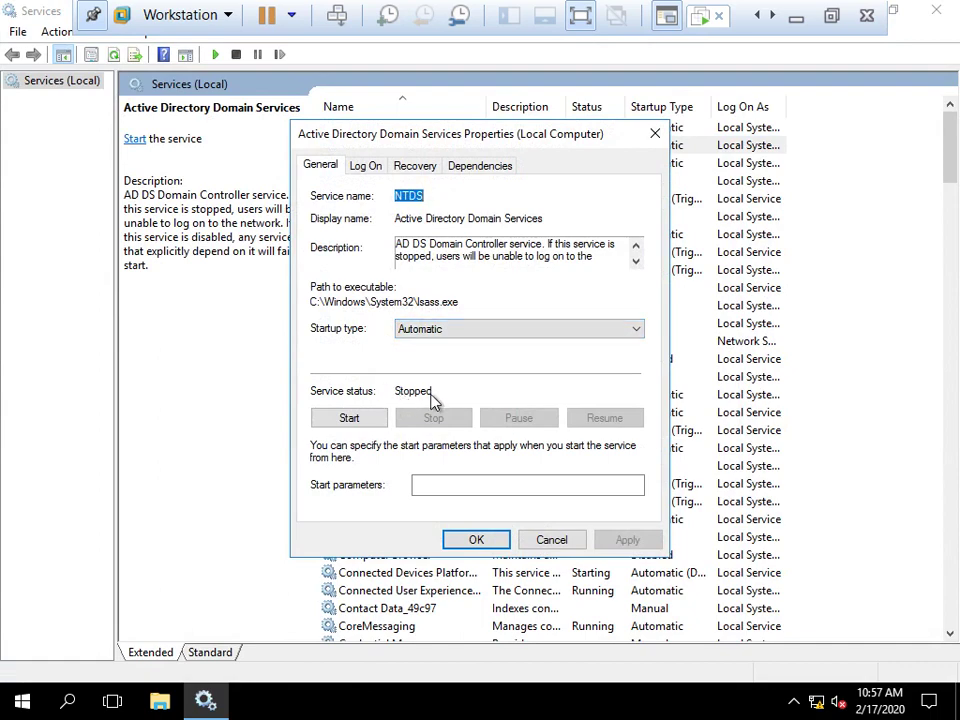
{"action": "left_click", "coordinate": [476, 541]}
{"action": "left_click", "coordinate": [937, 12]}
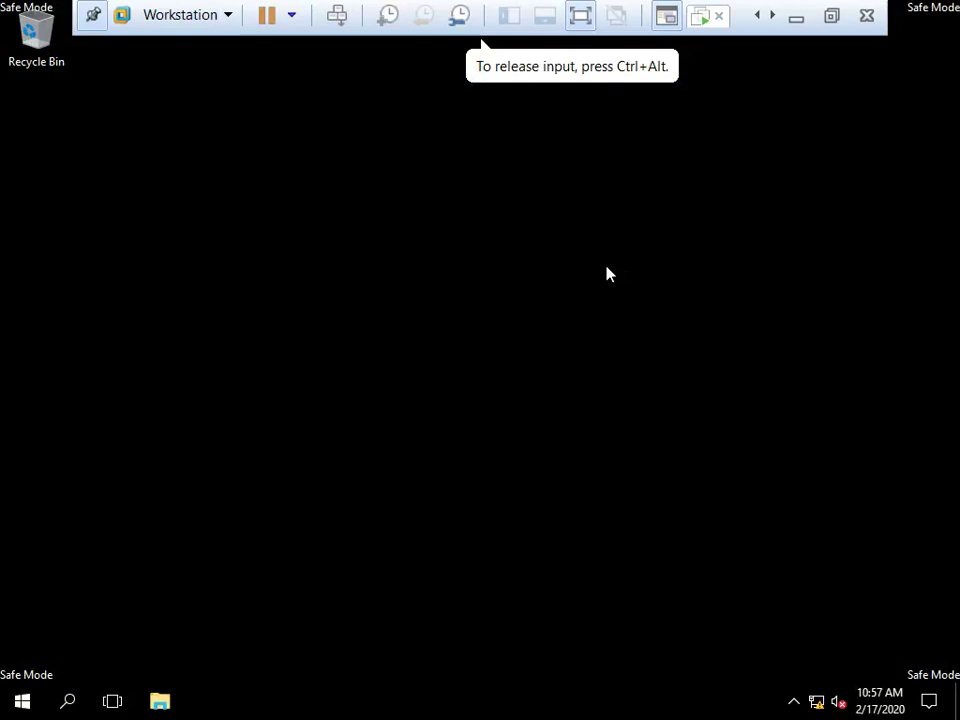
Run cmd from the Run box to open an administrator Command Prompt
{"action": "key", "text": "super+r"}
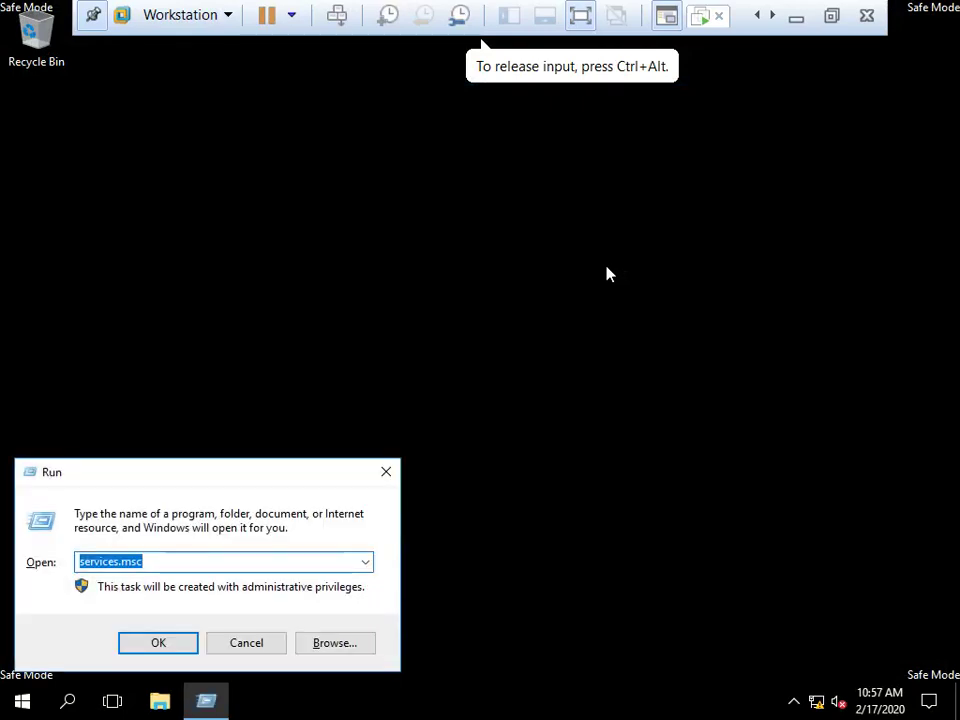
{"action": "type", "text": "cmd"}
{"action": "key", "text": "Return"}
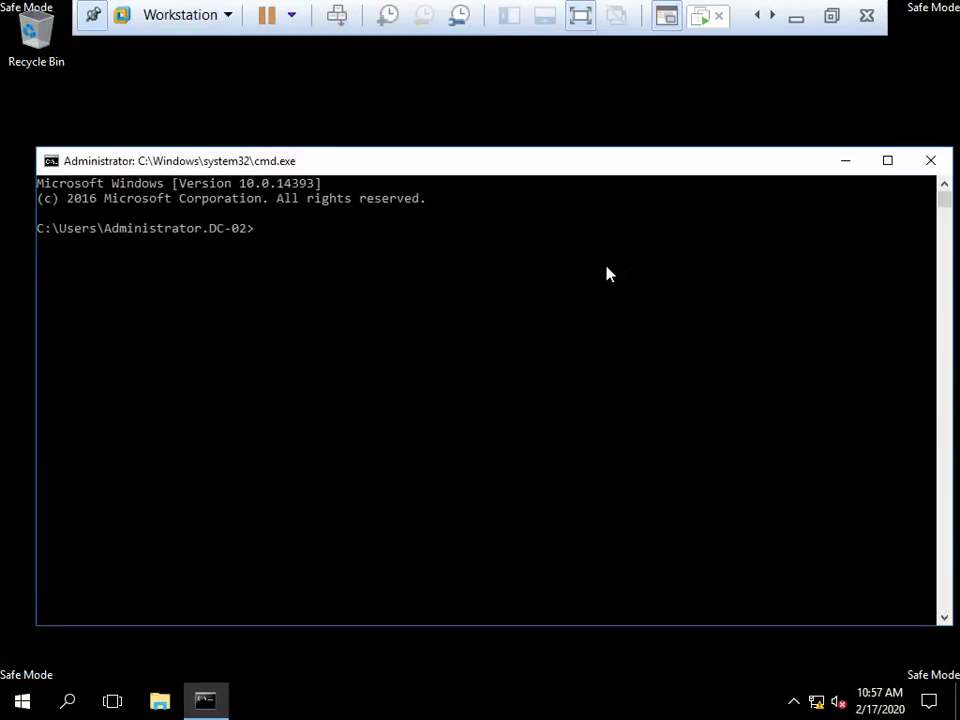
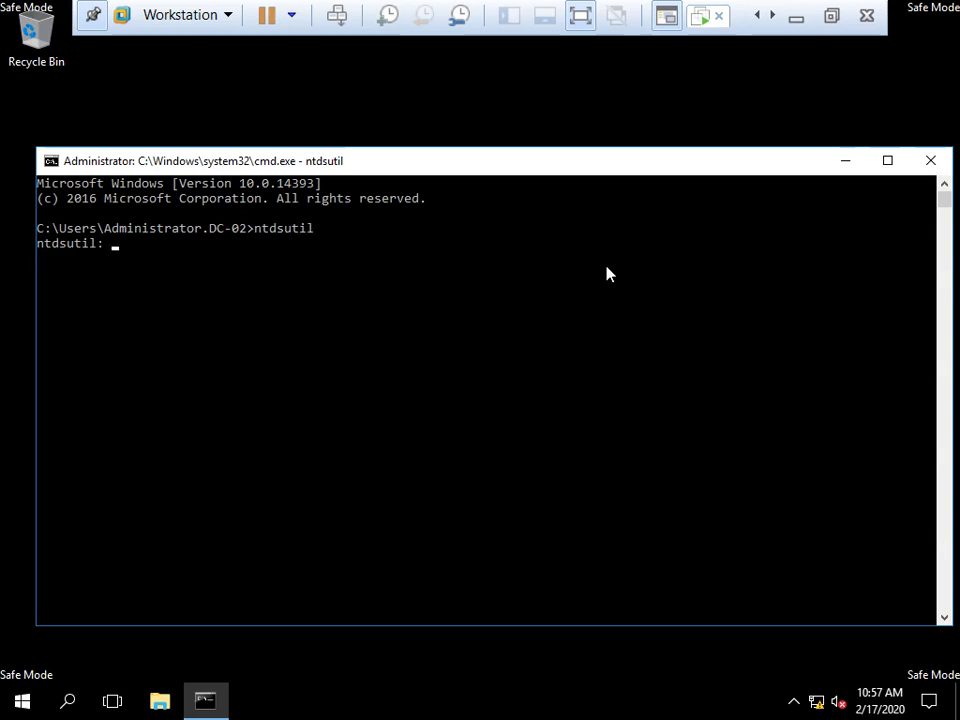
Run 'snapshot' then 'list all' in ntdsutil to list the 2020/02/17 C: snapshot
{"action": "type", "text": "snapshot"}
{"action": "key", "text": "Return"}
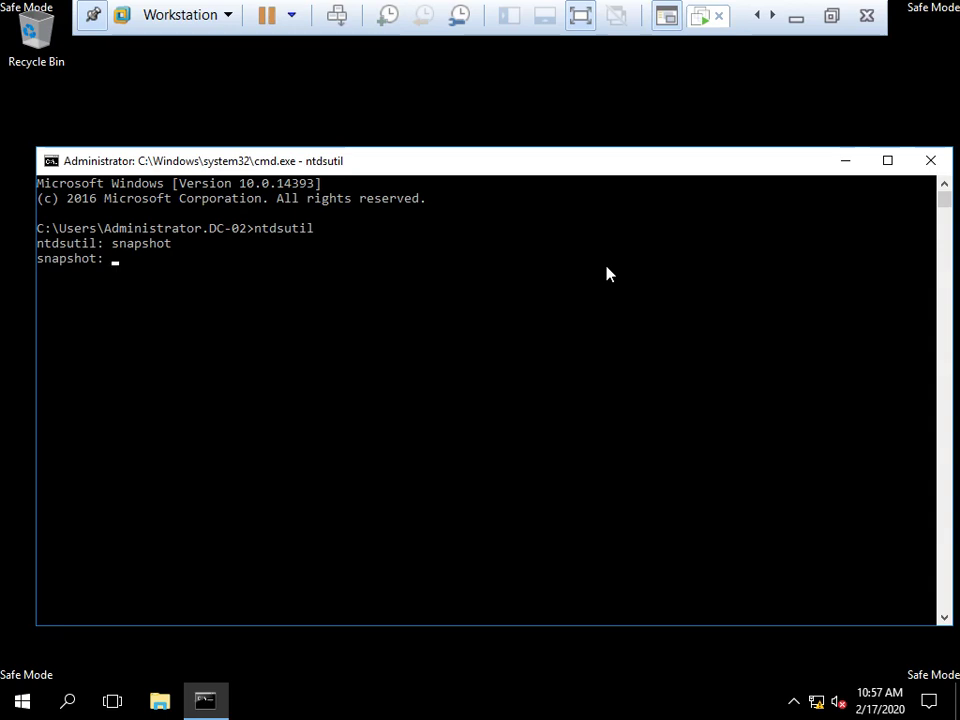
{"action": "type", "text": "list all"}
{"action": "key", "text": "Return"}
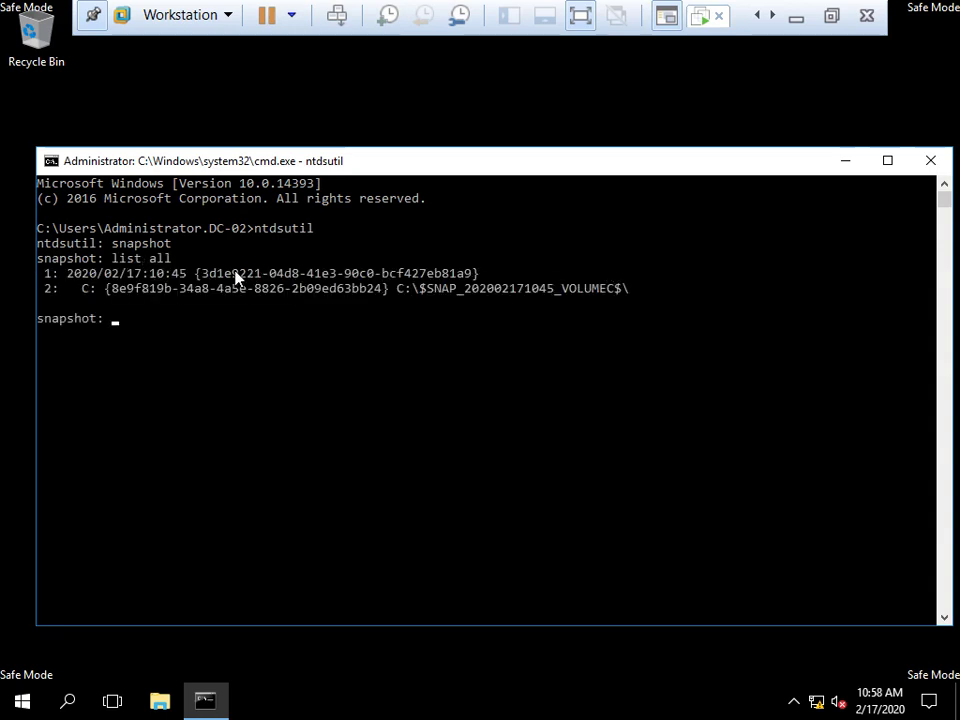
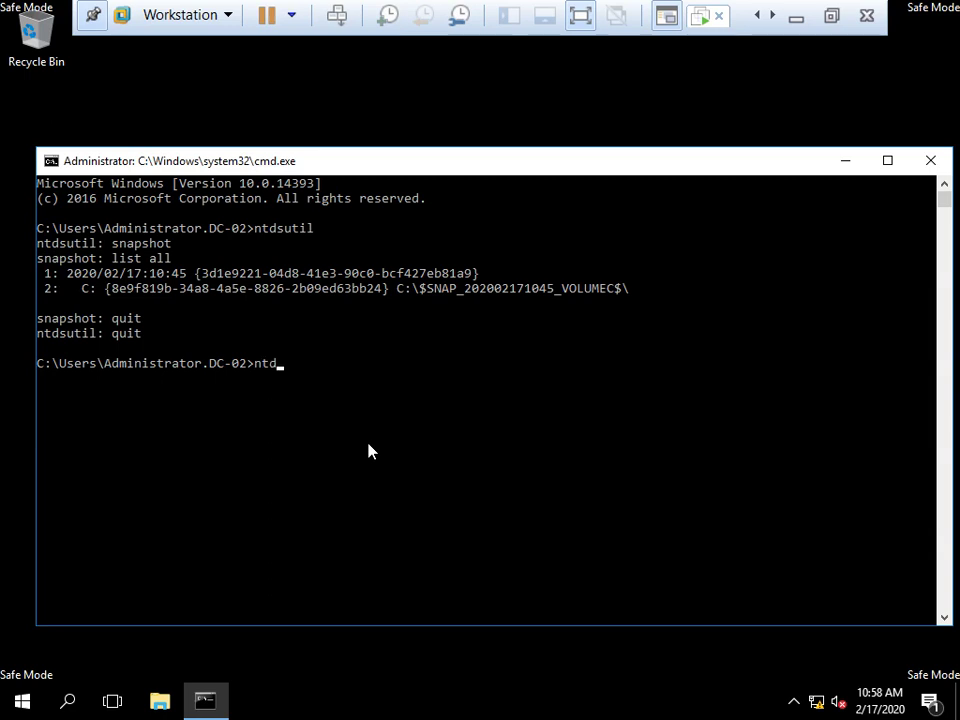
Delete the partly typed 'ntd' so the command prompt is empty again
{"action": "key", "text": "BackSpace"}
{"action": "key", "text": "BackSpace"}
{"action": "key", "text": "BackSpace"}
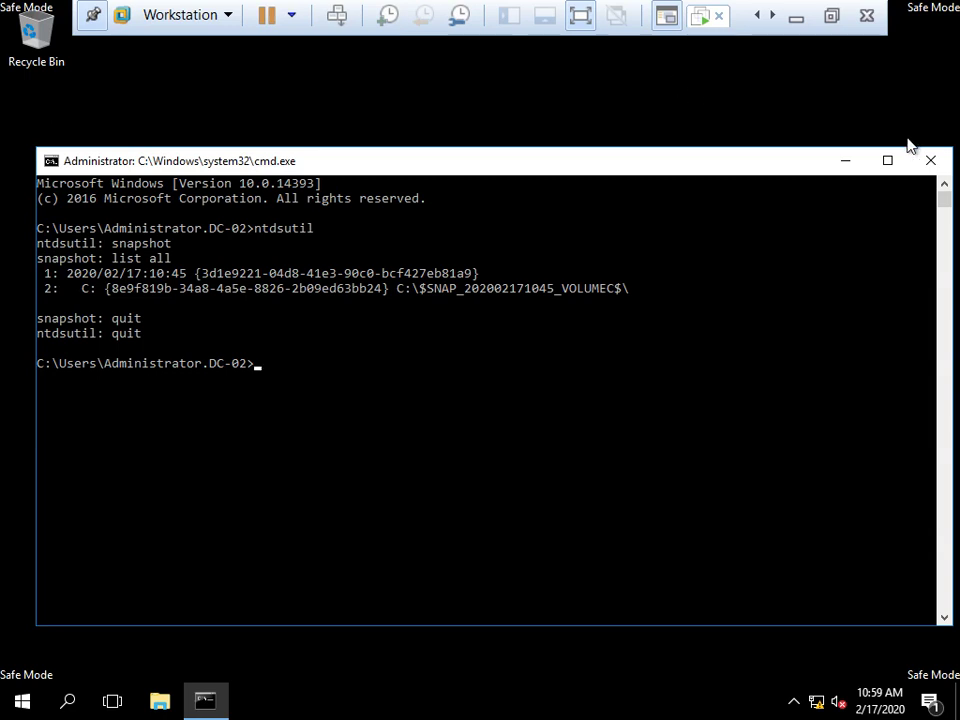
Close the server's command prompt window and refresh the empty Safe Mode desktop
{"action": "left_click", "coordinate": [932, 161]}
{"action": "right_click", "coordinate": [555, 214]}
{"action": "left_click", "coordinate": [605, 265]}
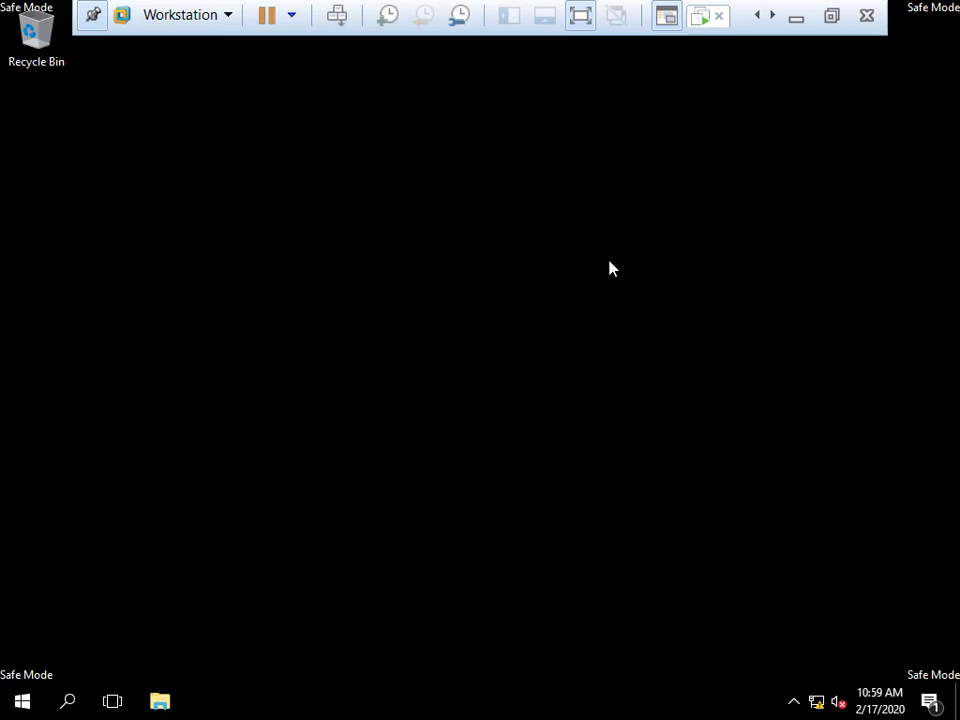
Restart the 2016(Server-02) server from the Start power menu and confirm with Continue
{"action": "left_click", "coordinate": [30, 705]}
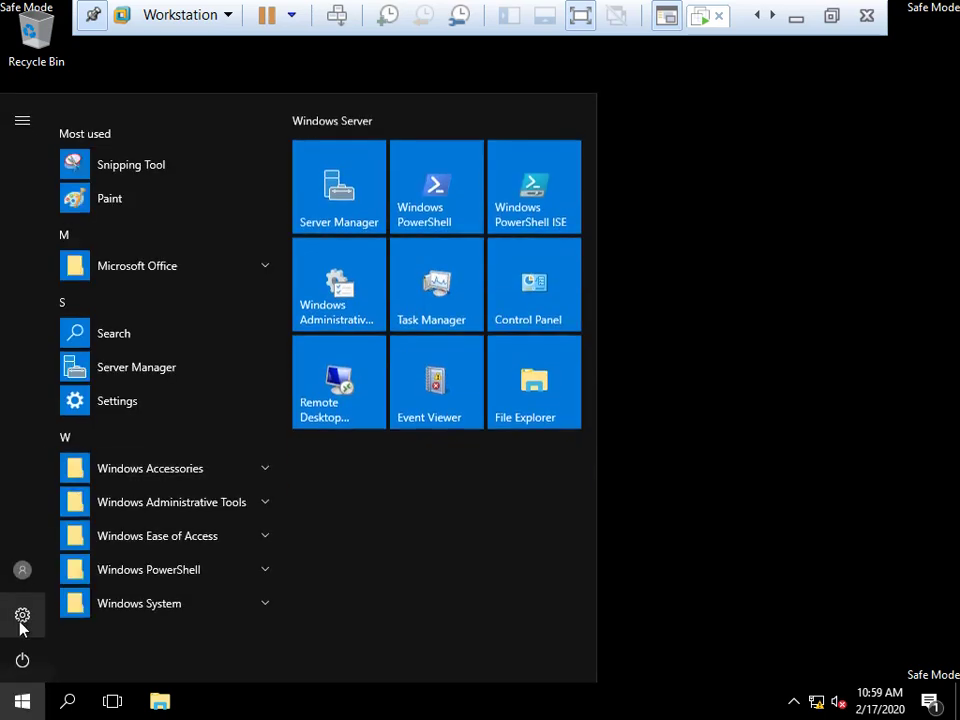
{"action": "left_click", "coordinate": [22, 657]}
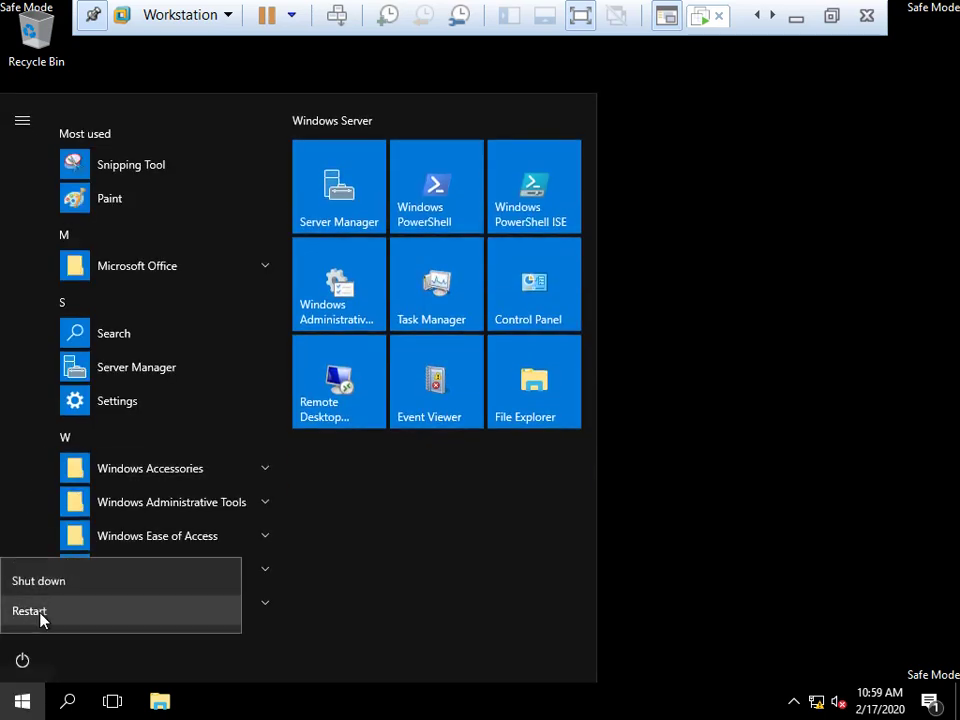
{"action": "left_click", "coordinate": [320, 573]}
{"action": "left_click", "coordinate": [275, 612]}
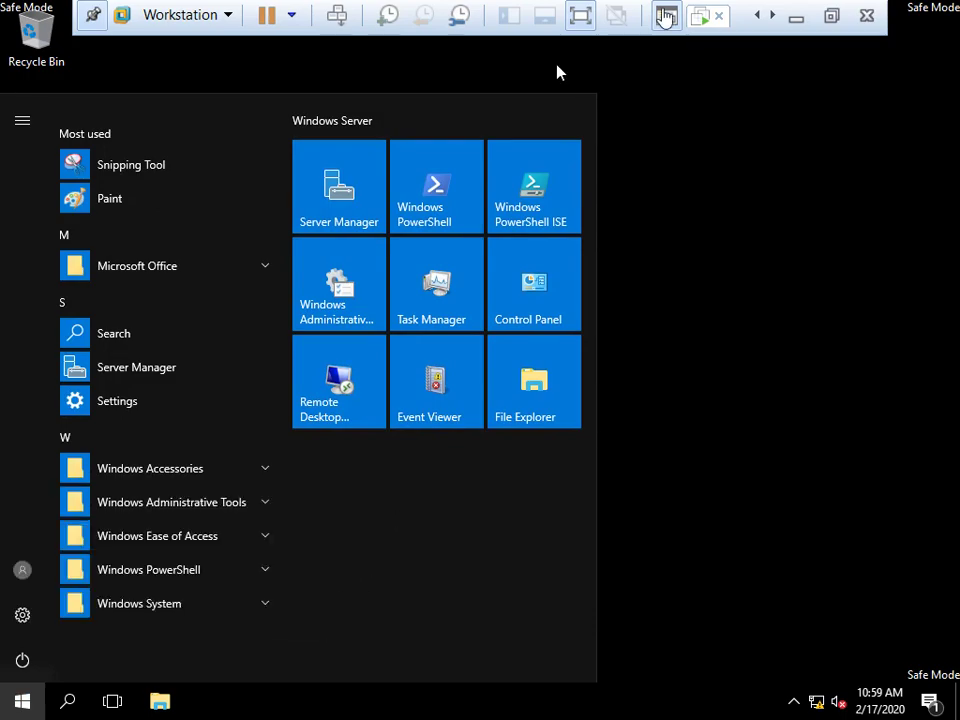
Exit full-screen view and toggle input between the VM and Workstation while it reboots
{"action": "key", "text": "ctrl+alt+Return"}
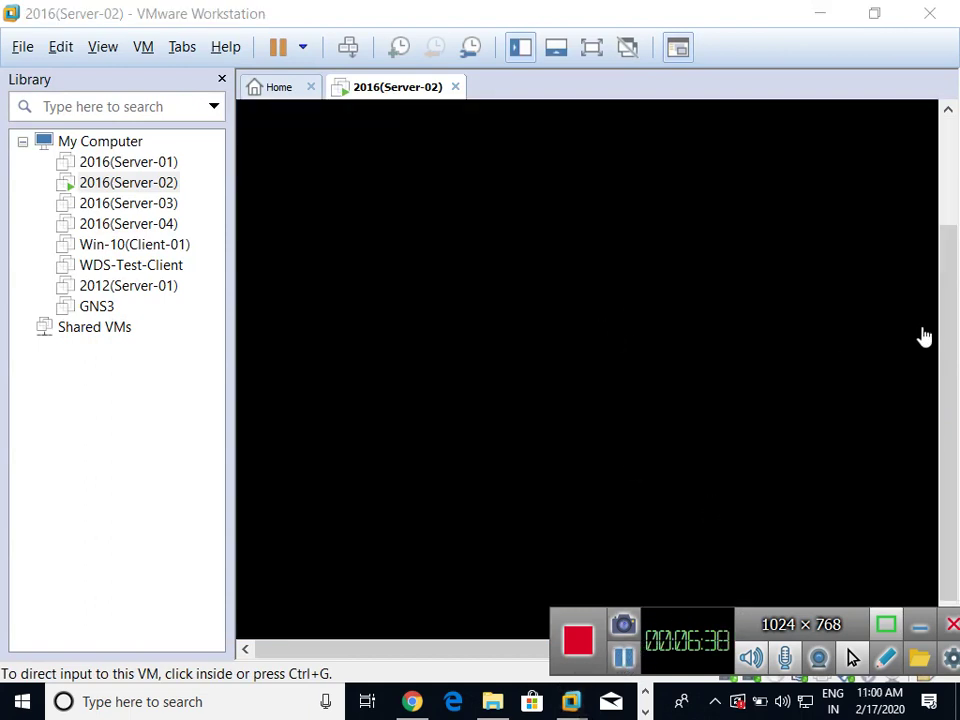
{"action": "left_click_drag", "start_coordinate": [950, 350], "coordinate": [955, 303]}
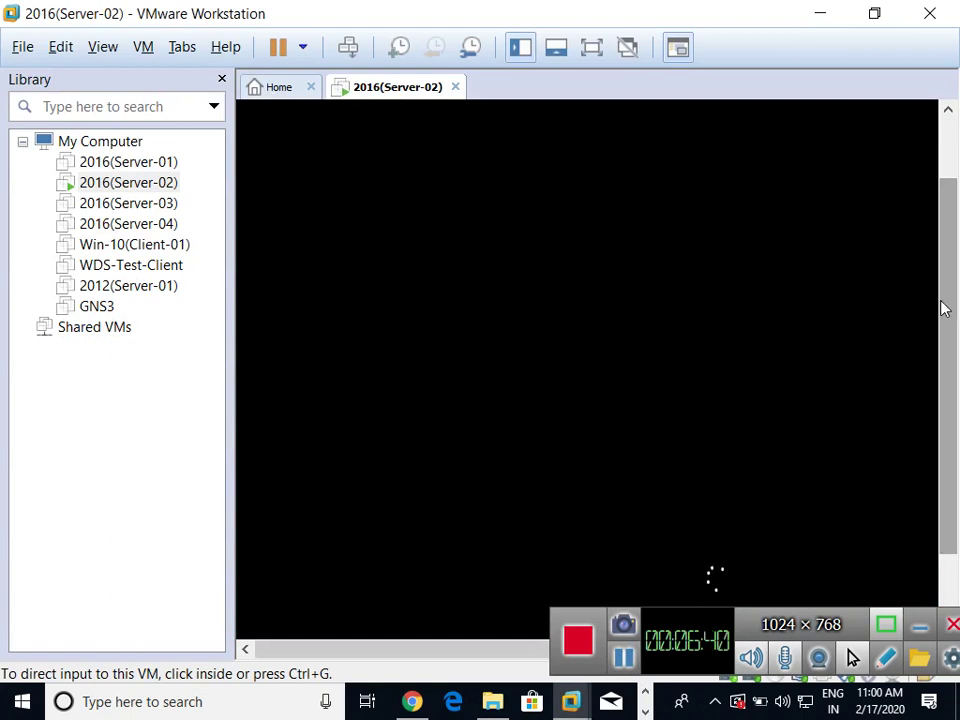
{"action": "left_click", "coordinate": [900, 305]}
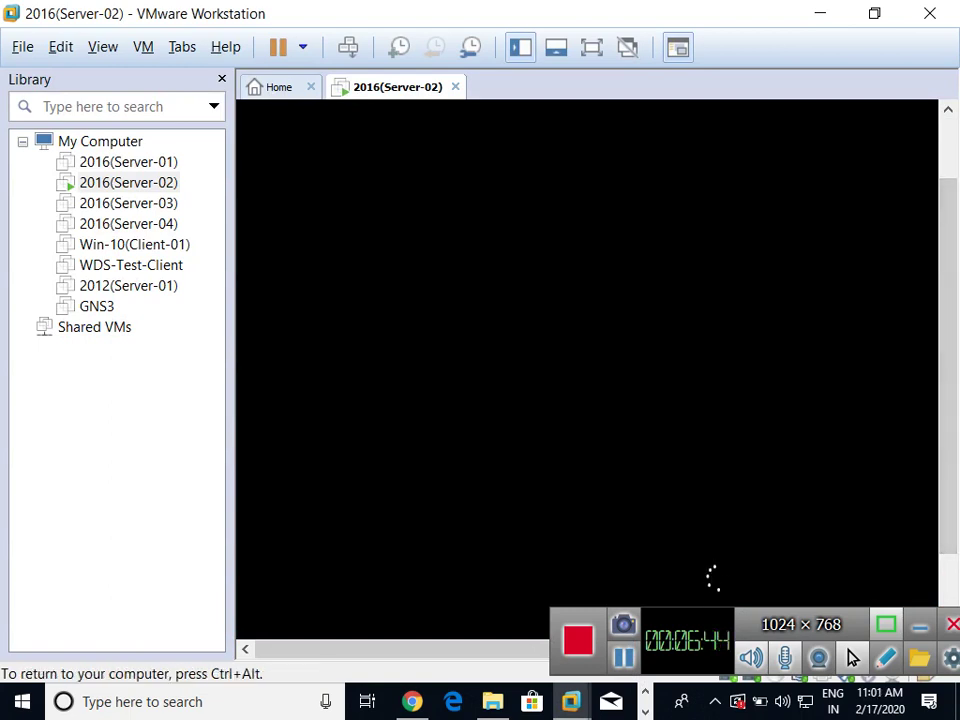
{"action": "key", "text": "ctrl+alt"}
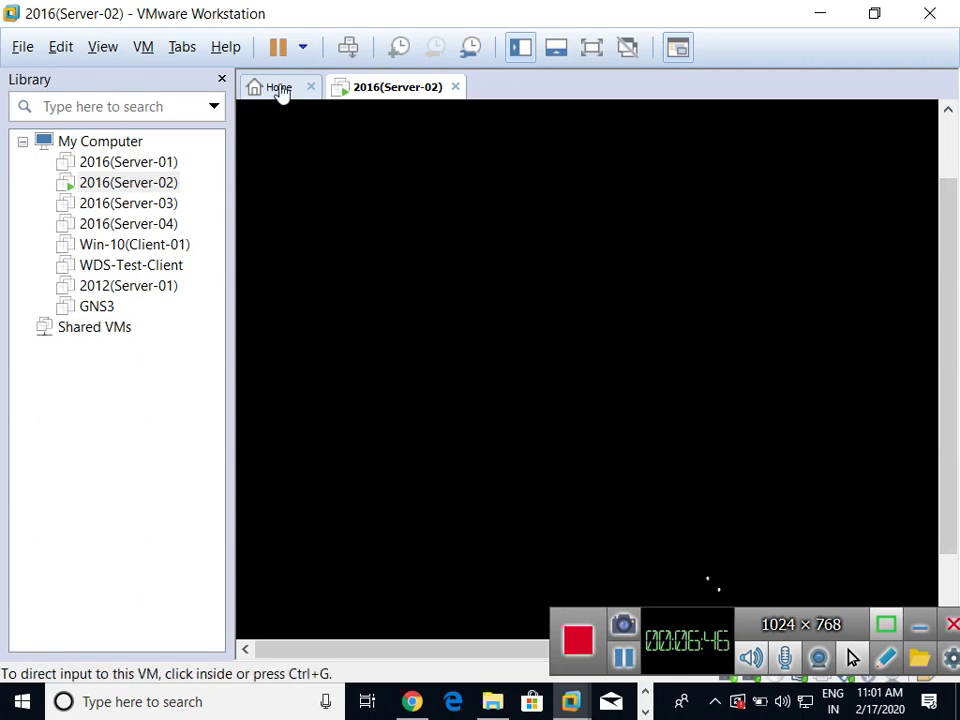
{"action": "left_click", "coordinate": [281, 92]}
{"action": "left_click", "coordinate": [373, 93]}
{"action": "key", "text": "ctrl+g"}
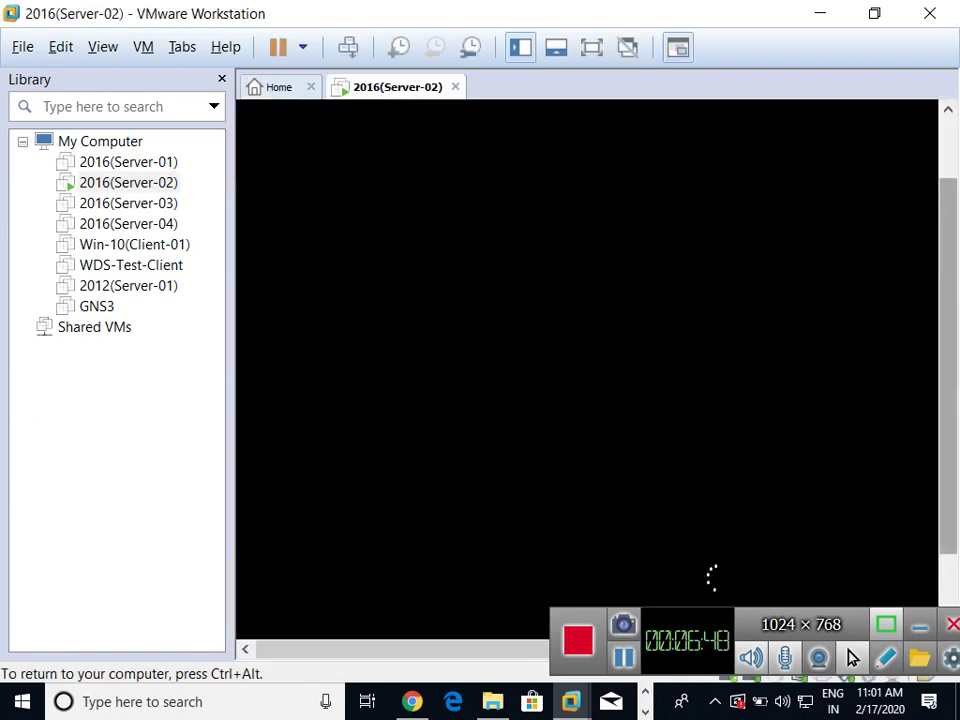
{"action": "key", "text": "ctrl+alt"}
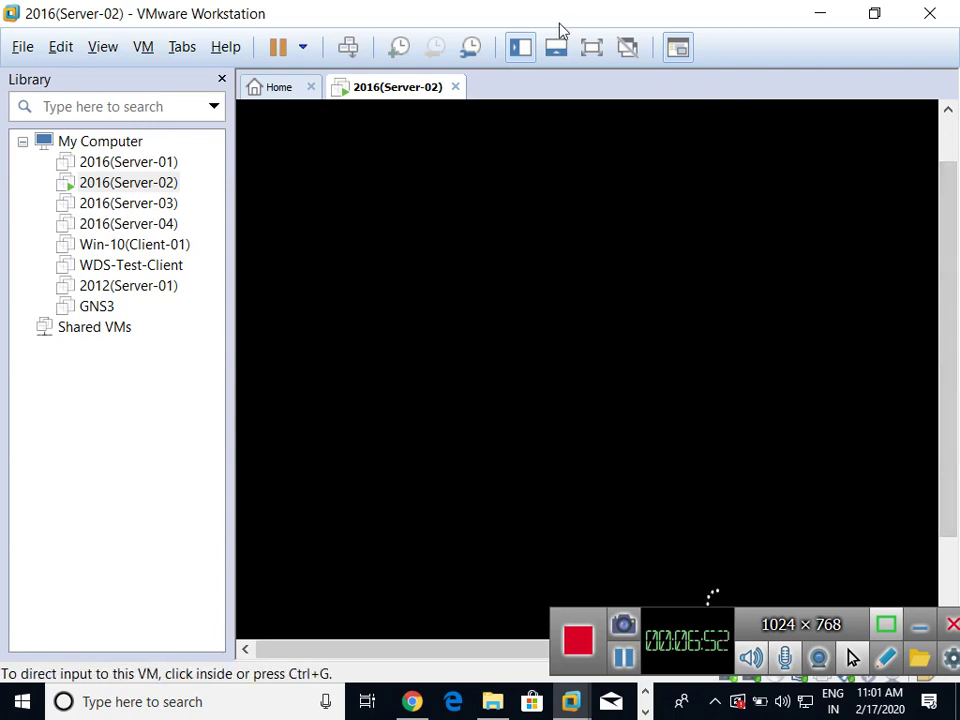
{"action": "left_click", "coordinate": [645, 288]}
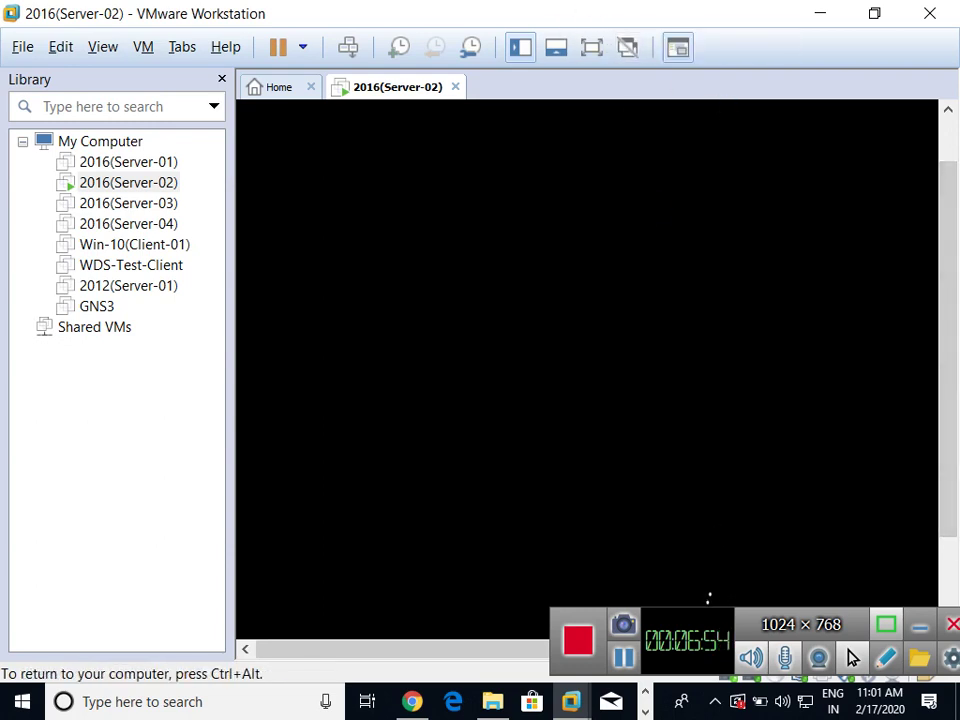
{"action": "key", "text": "ctrl+alt"}
Minimize VMware and highlight the five NtdsUtil uses and the 'Adds Snapshot' heading in Paint
{"action": "left_click", "coordinate": [815, 15]}
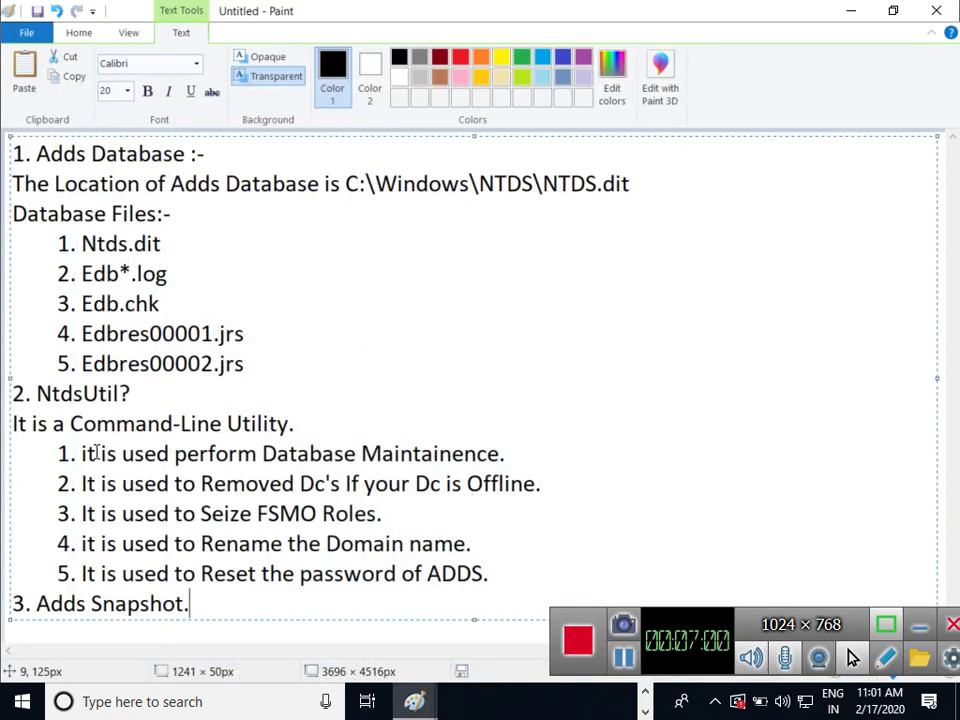
{"action": "left_click_drag", "start_coordinate": [78, 453], "coordinate": [485, 584]}
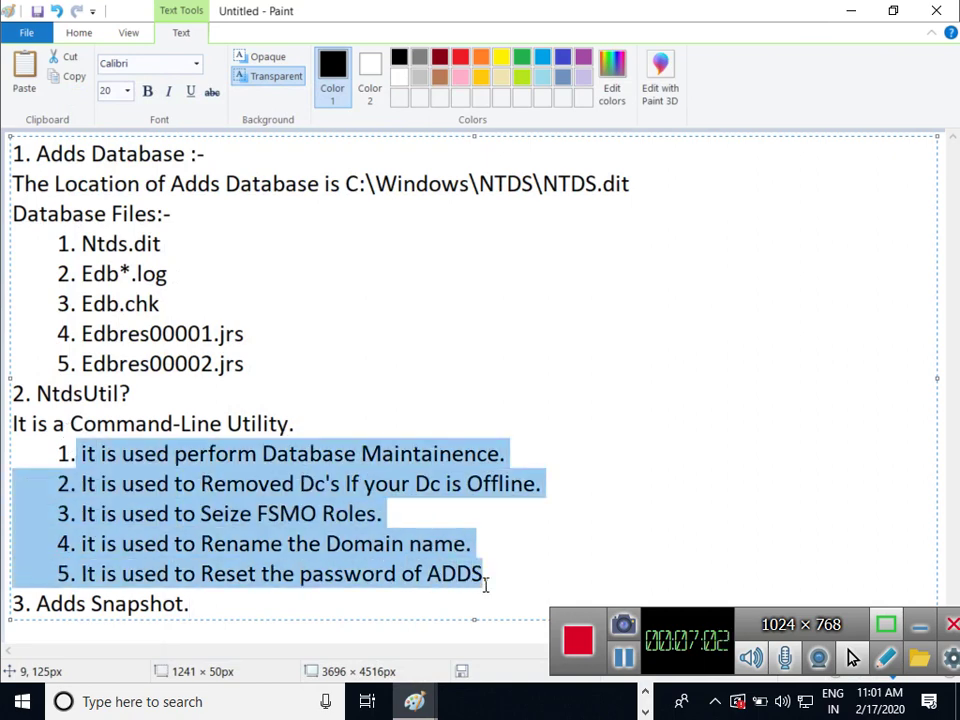
{"action": "left_click", "coordinate": [544, 533]}
{"action": "left_click", "coordinate": [37, 604]}
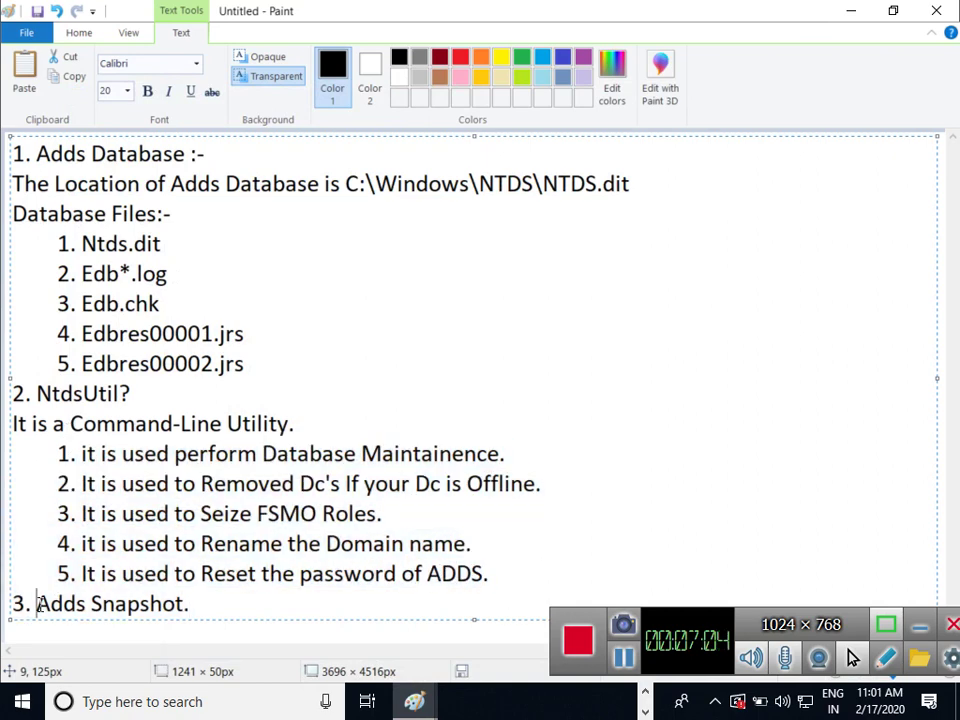
{"action": "left_click_drag", "start_coordinate": [37, 604], "coordinate": [216, 617]}
{"action": "left_click", "coordinate": [259, 602]}
Launch a new maximized Paint window via Run 'mspaint' and place a wide text box at the top
{"action": "key", "text": "super+r"}
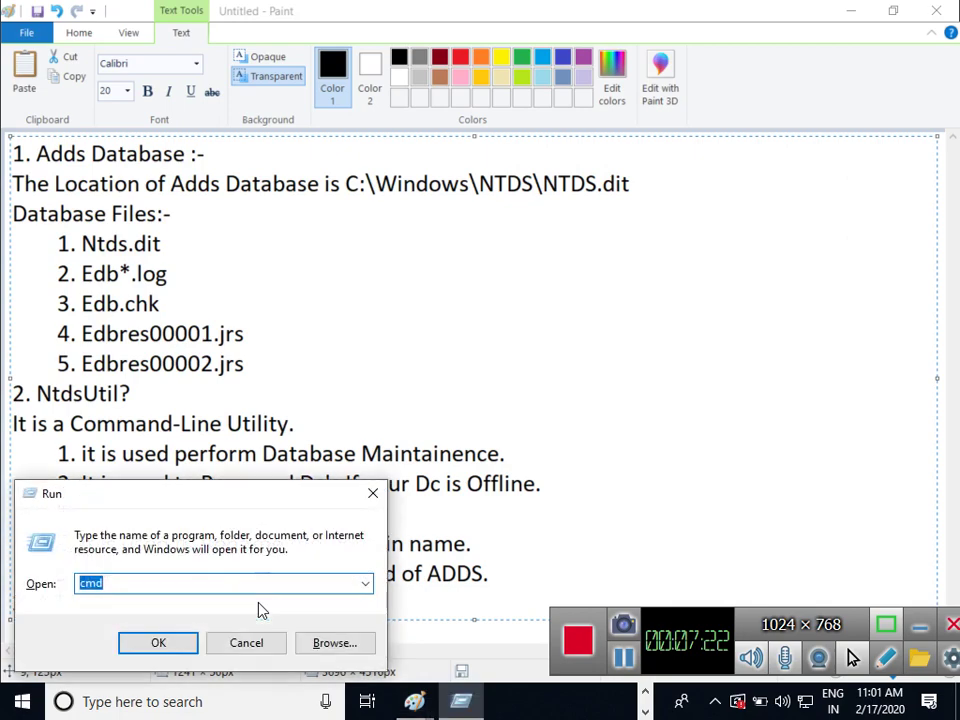
{"action": "type", "text": "mspaint"}
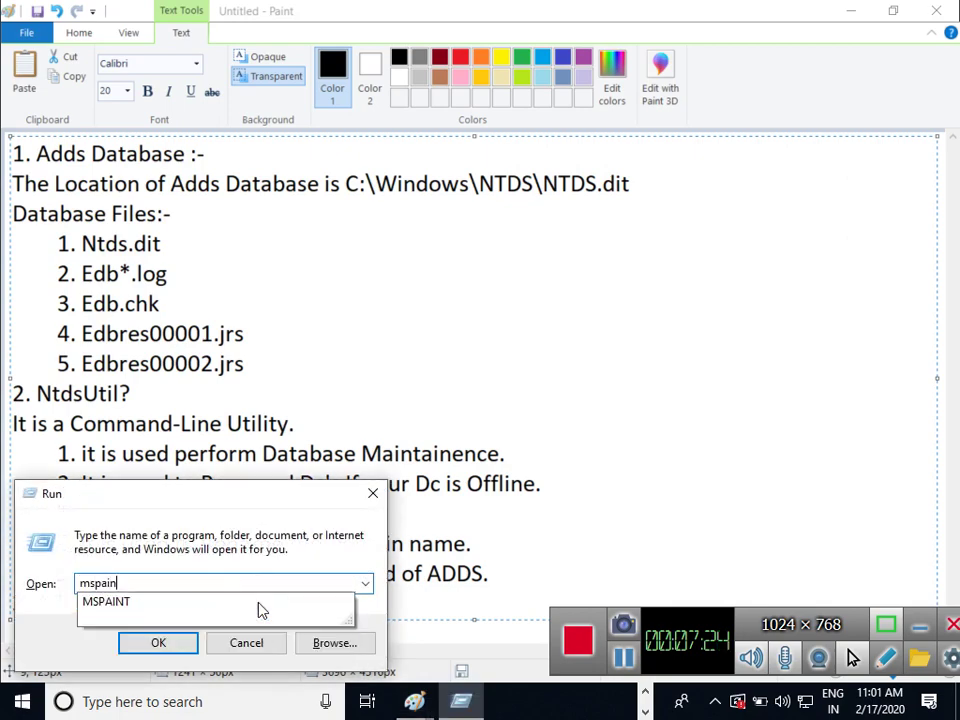
{"action": "key", "text": "Return"}
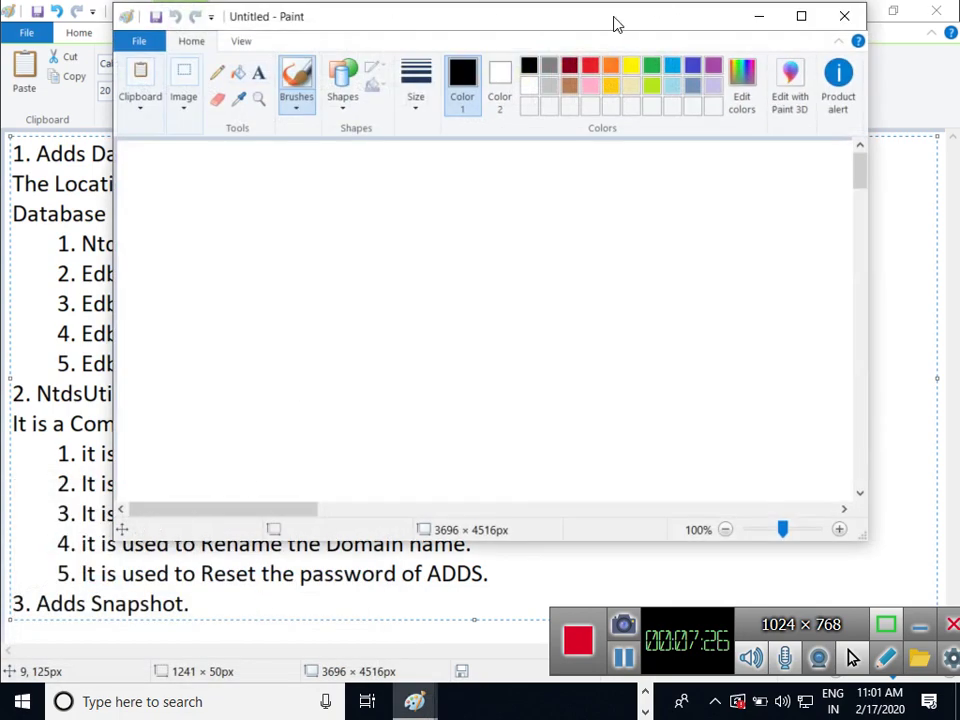
{"action": "double_click", "coordinate": [615, 21]}
{"action": "left_click", "coordinate": [255, 67]}
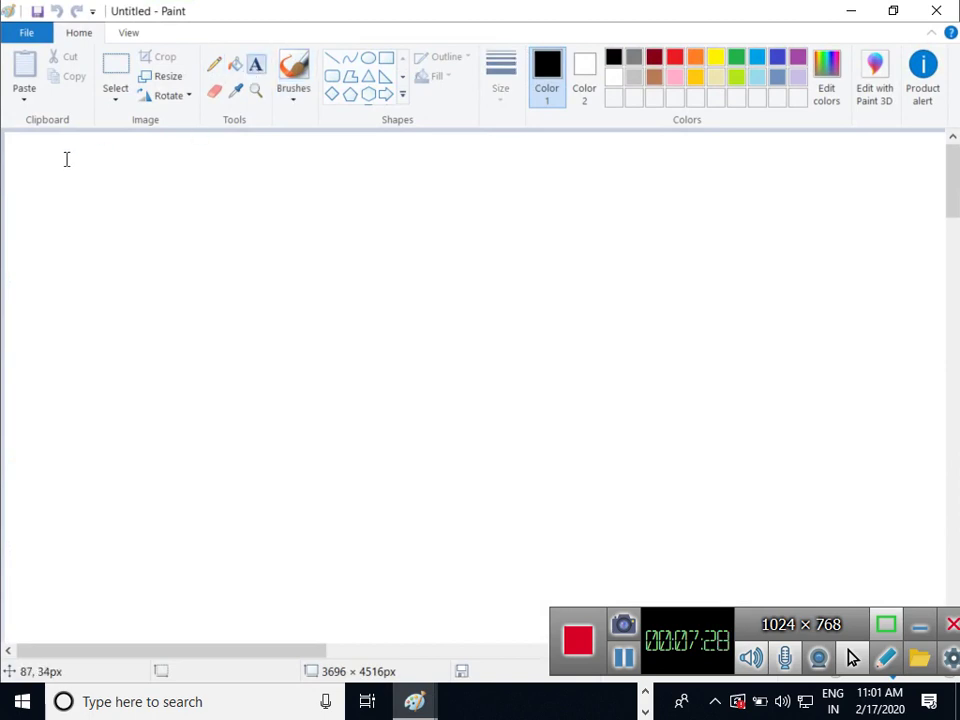
{"action": "left_click", "coordinate": [11, 152]}
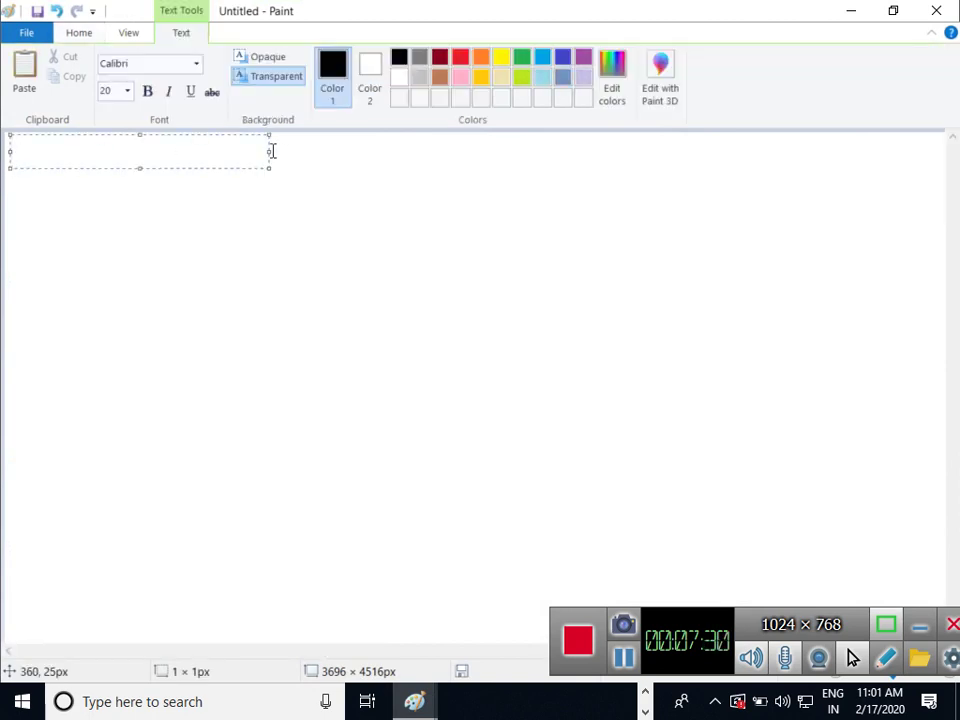
{"action": "left_click_drag", "start_coordinate": [281, 152], "coordinate": [939, 141]}
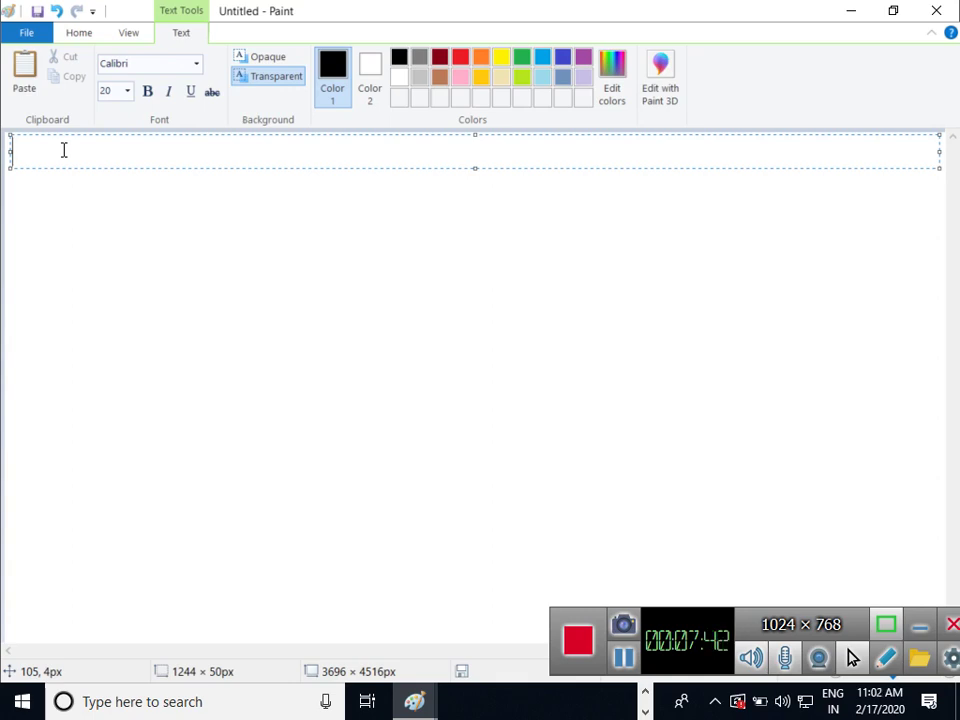
Type the heading '4. Active Directory Recycle Bin.'
{"action": "type", "text": "4. Active Directory "}
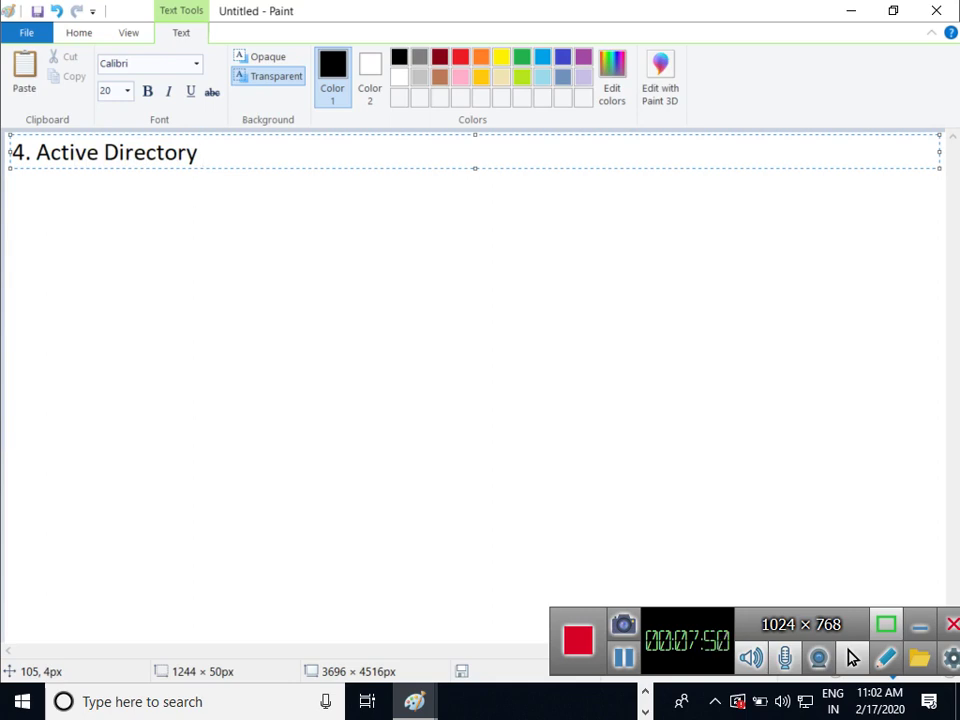
{"action": "type", "text": "Recu"}
{"action": "key", "text": "BackSpace"}
{"action": "type", "text": "y"}
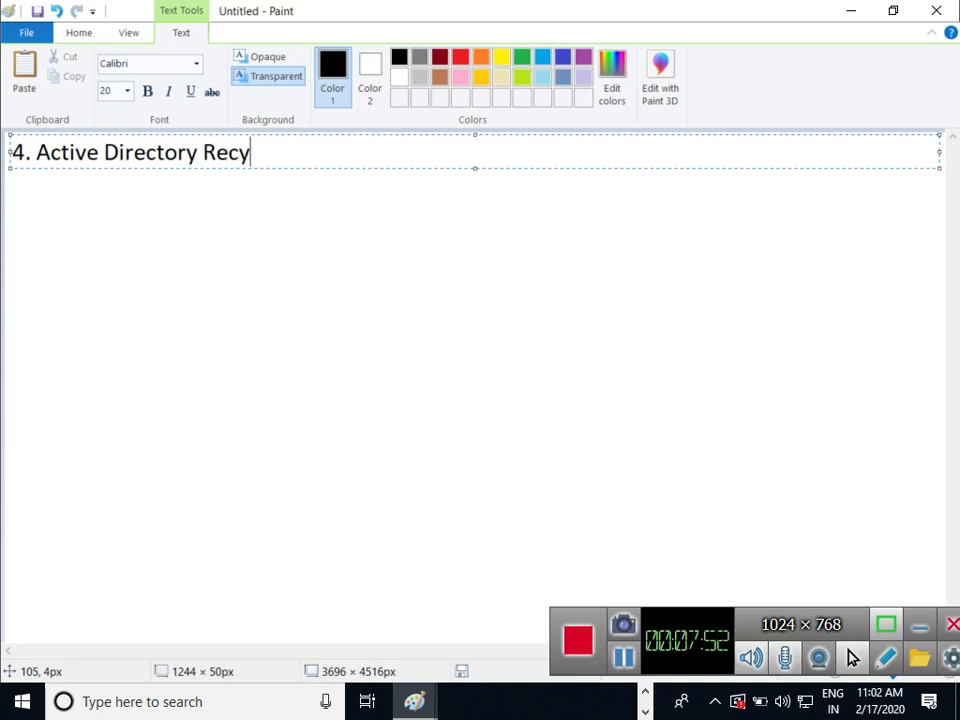
{"action": "type", "text": "cle Bin"}
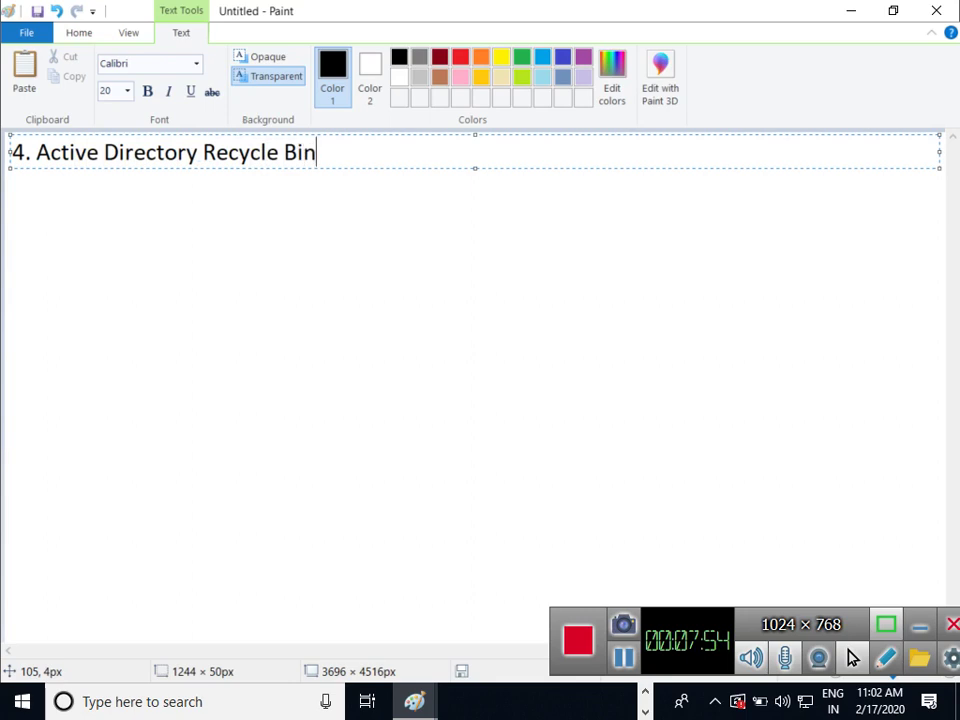
{"action": "type", "text": "."}
{"action": "key", "text": "Return"}
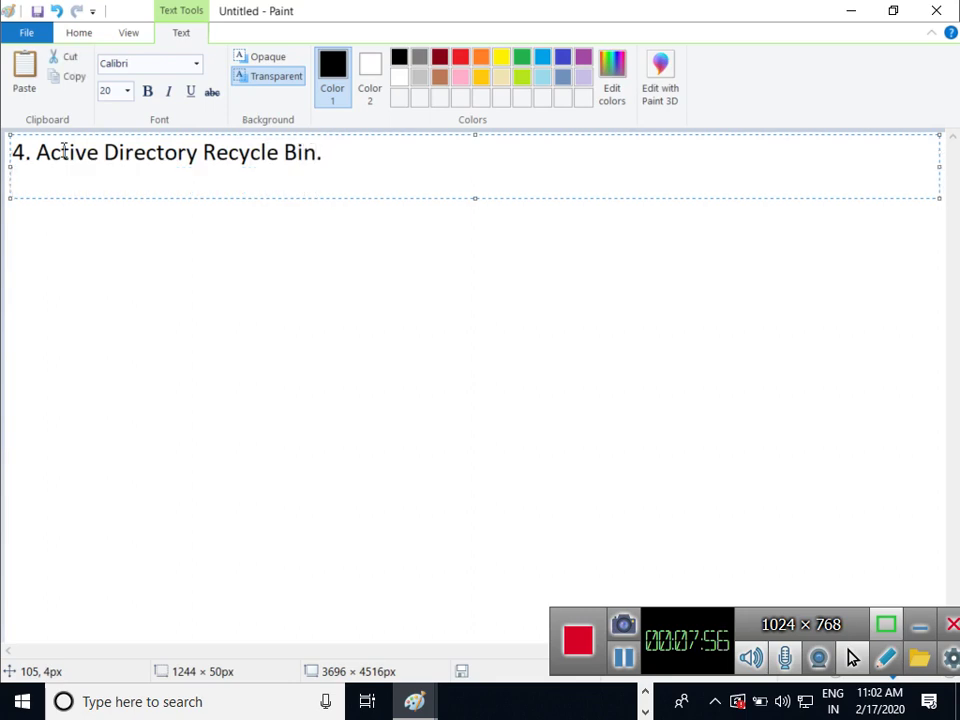
Add the line 'By Default this feature is Disabled.' below the heading
{"action": "type", "text": "Bty"}
{"action": "key", "text": "BackSpace"}
{"action": "key", "text": "BackSpace"}
{"action": "type", "text": "y "}
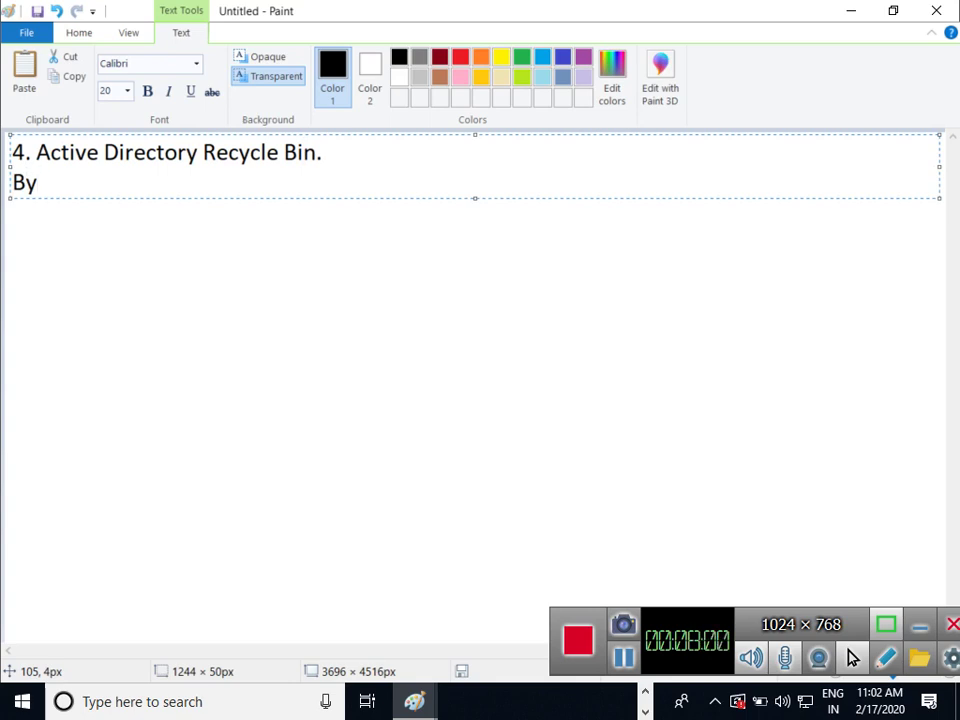
{"action": "type", "text": "Default"}
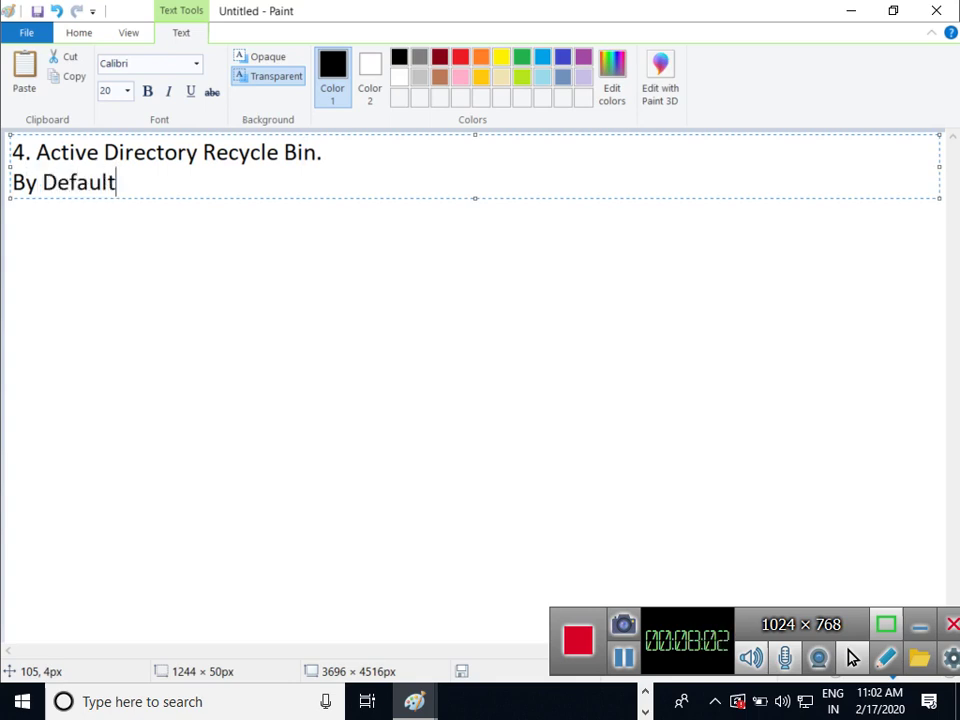
{"action": "type", "text": " this i"}
{"action": "key", "text": "BackSpace"}
{"action": "type", "text": "f"}
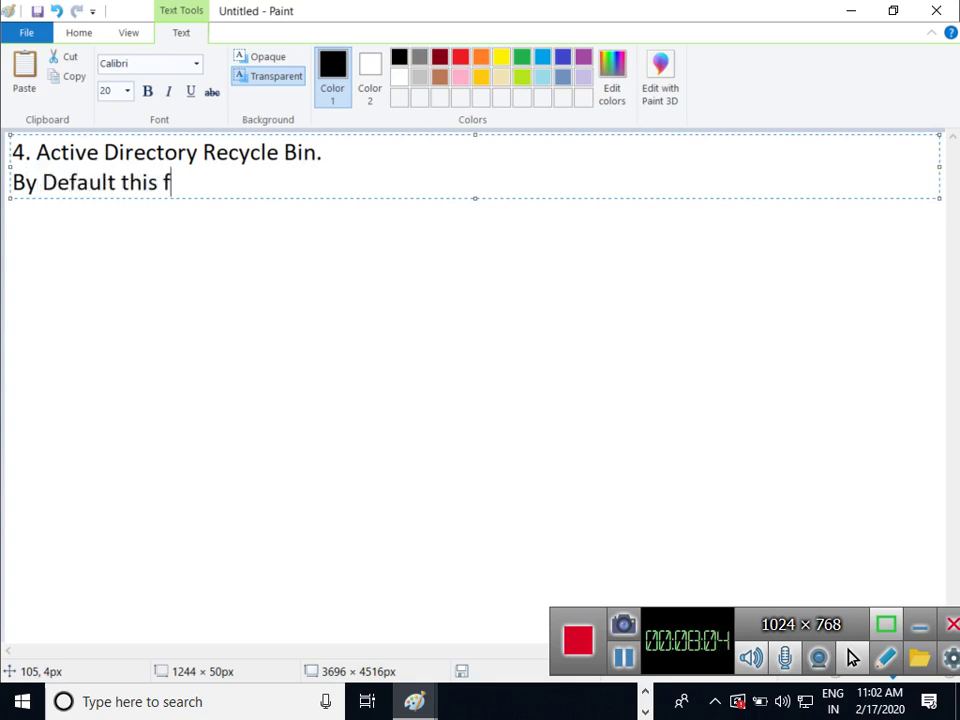
{"action": "type", "text": "eature isd"}
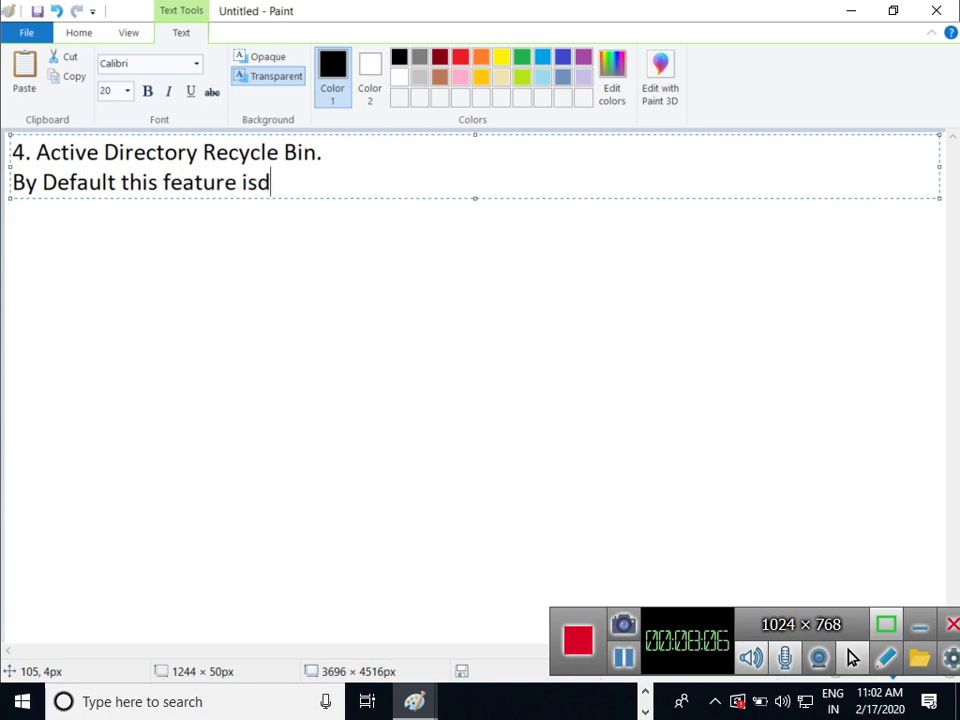
{"action": "key", "text": "BackSpace"}
{"action": "type", "text": "Disabled."}
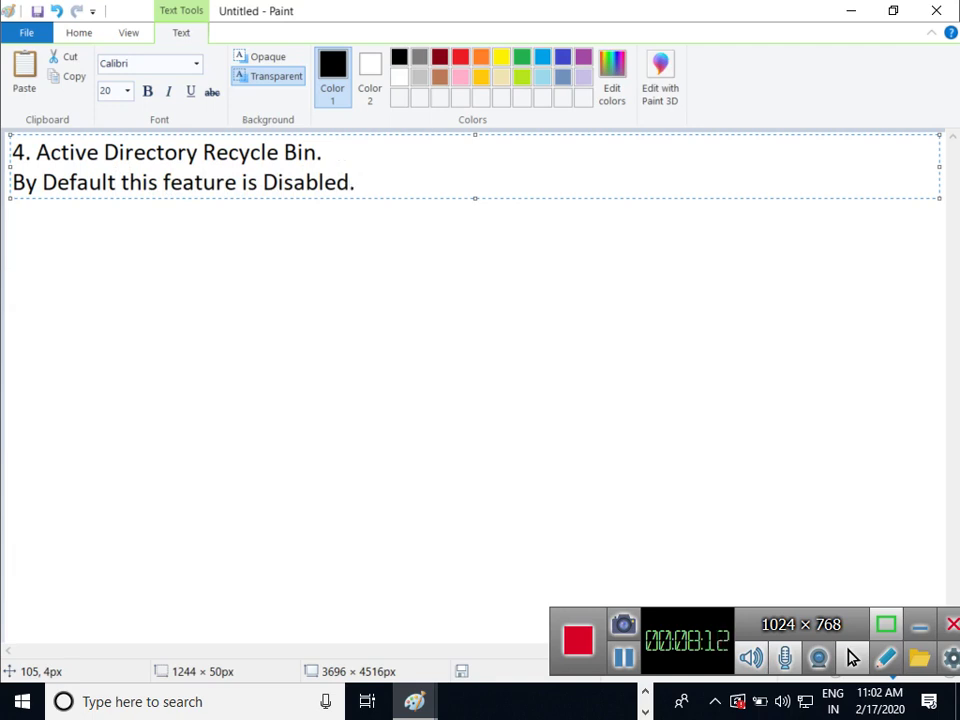
Indent the 'By Default' line and number it as point '1.'
{"action": "key", "text": "Left"}
{"action": "key", "text": "Left"}
{"action": "key", "text": "Left"}
{"action": "key", "text": "Left"}
{"action": "key", "text": "Left"}
{"action": "key", "text": "Left"}
{"action": "key", "text": "Left"}
{"action": "key", "text": "Left"}
{"action": "key", "text": "Left"}
{"action": "key", "text": "Left"}
{"action": "key", "text": "Left"}
{"action": "key", "text": "Left"}
{"action": "key", "text": "Left"}
{"action": "key", "text": "Left"}
{"action": "key", "text": "Left"}
{"action": "key", "text": "Left"}
{"action": "key", "text": "Left"}
{"action": "key", "text": "Left"}
{"action": "key", "text": "Left"}
{"action": "key", "text": "Left"}
{"action": "key", "text": "Left"}
{"action": "key", "text": "Left"}
{"action": "key", "text": "Left"}
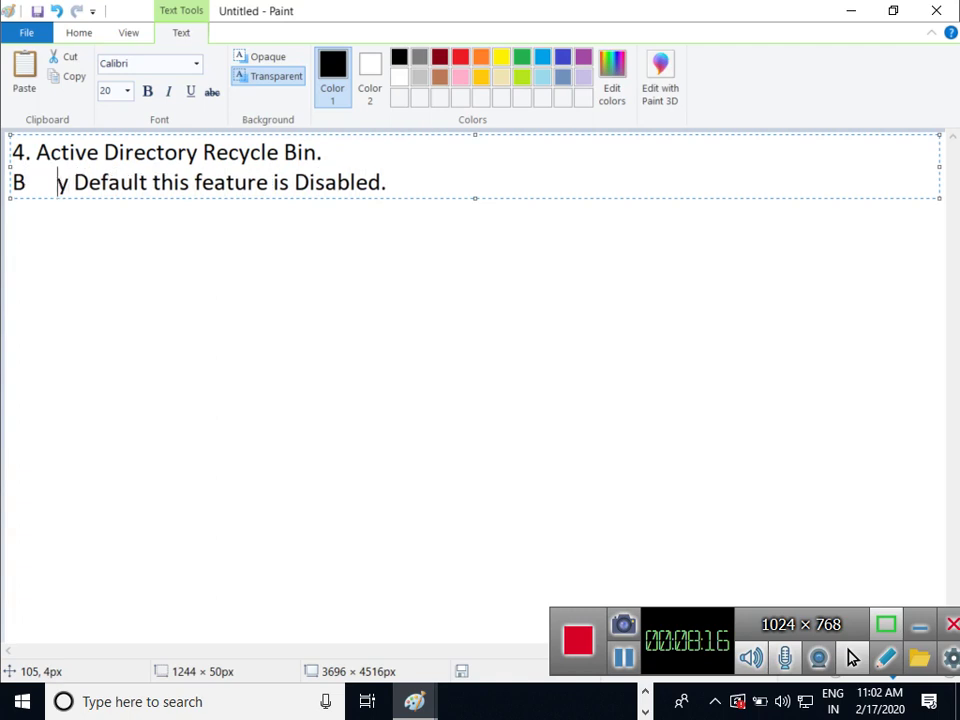
{"action": "key", "text": "Left"}
{"action": "key", "text": "Tab"}
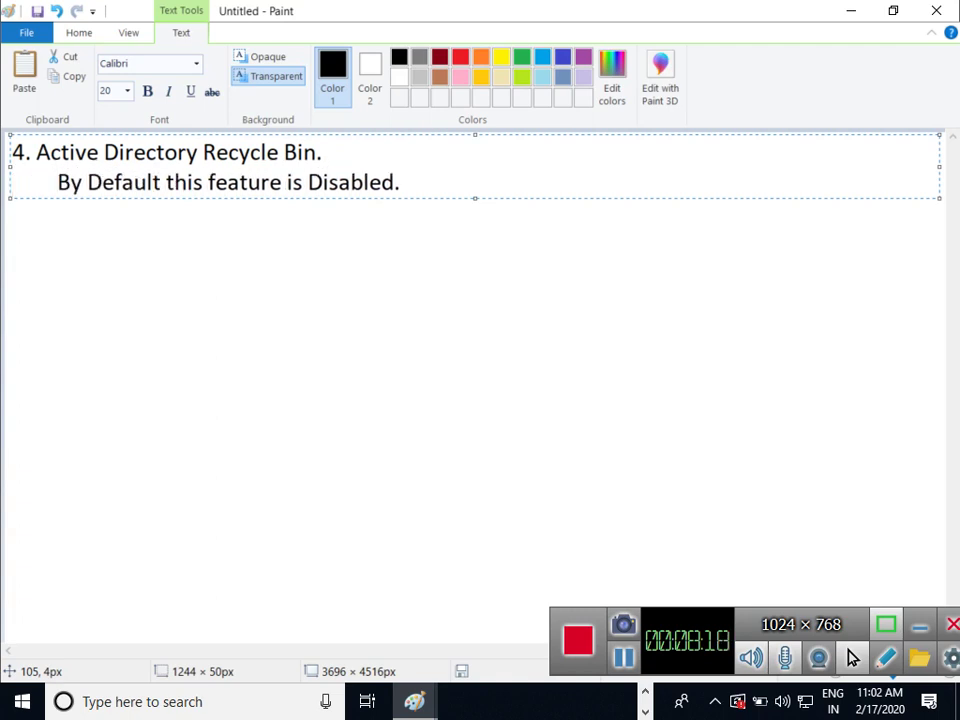
{"action": "type", "text": "1."}
{"action": "key", "text": "Right"}
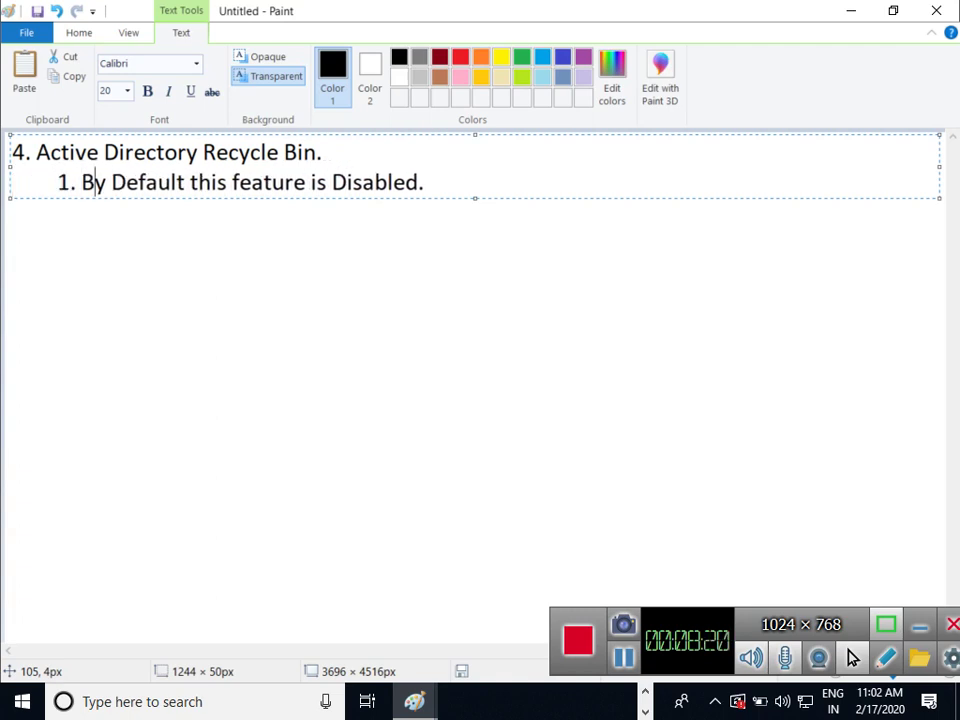
{"action": "key", "text": "ctrl+Right"}
{"action": "key", "text": "ctrl+Right"}
{"action": "key", "text": "ctrl+Right"}
{"action": "key", "text": "ctrl+Right"}
{"action": "key", "text": "ctrl+Right"}
{"action": "key", "text": "ctrl+Right"}
Add indented point '2. It recovers the Adds Objects till 180 Days Not older than 180 Days.' and minimize
{"action": "key", "text": "Return"}
{"action": "key", "text": "Tab"}
{"action": "type", "text": "2."}
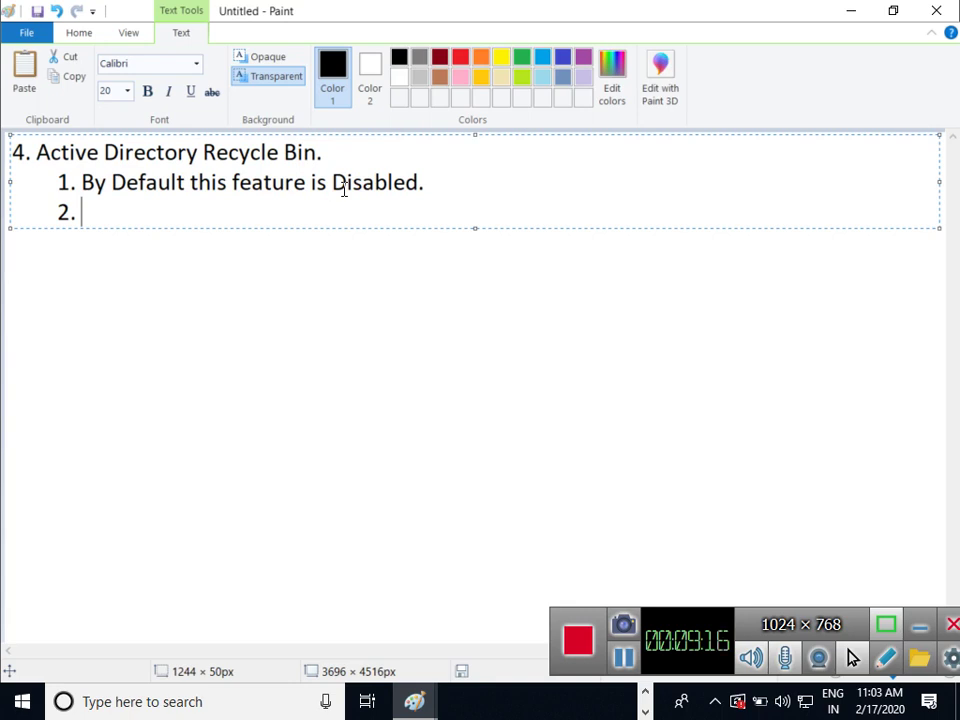
{"action": "type", "text": "It rec"}
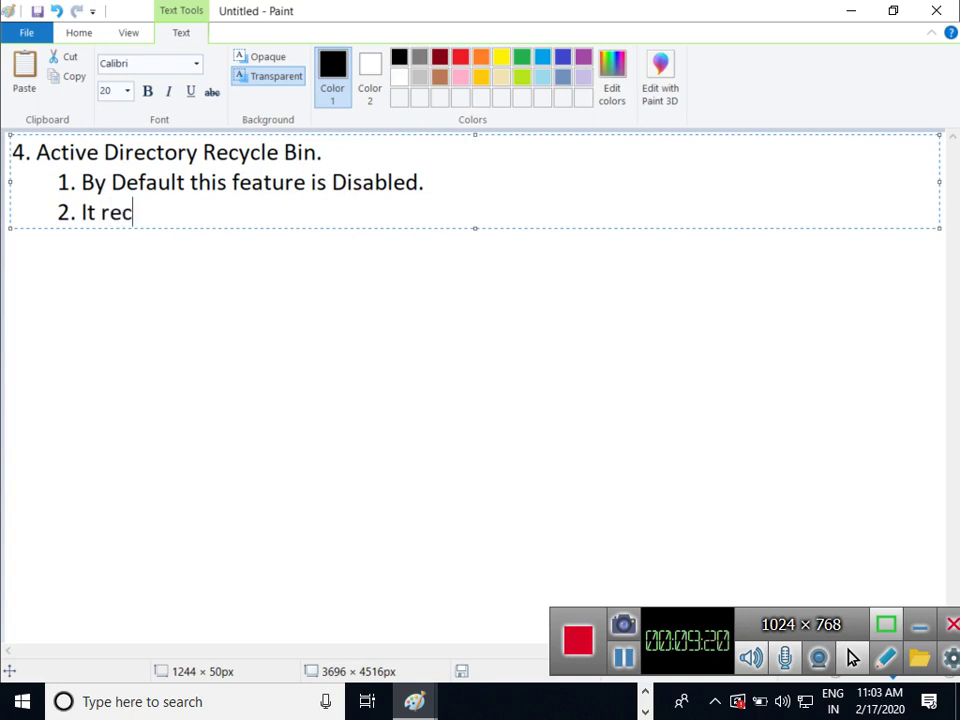
{"action": "type", "text": "overs "}
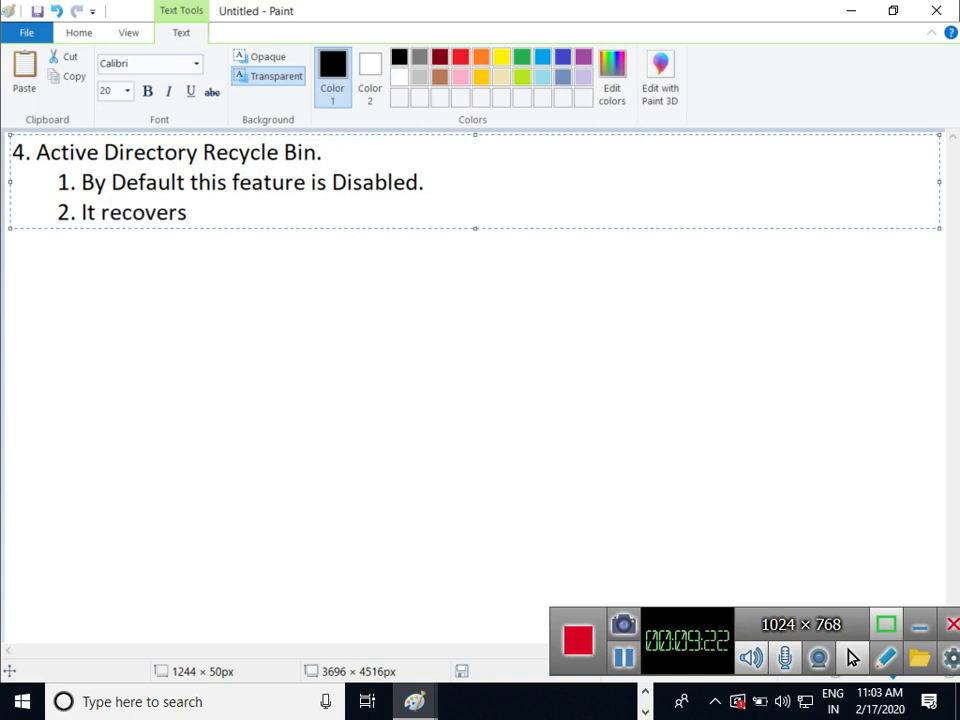
{"action": "type", "text": "the Add"}
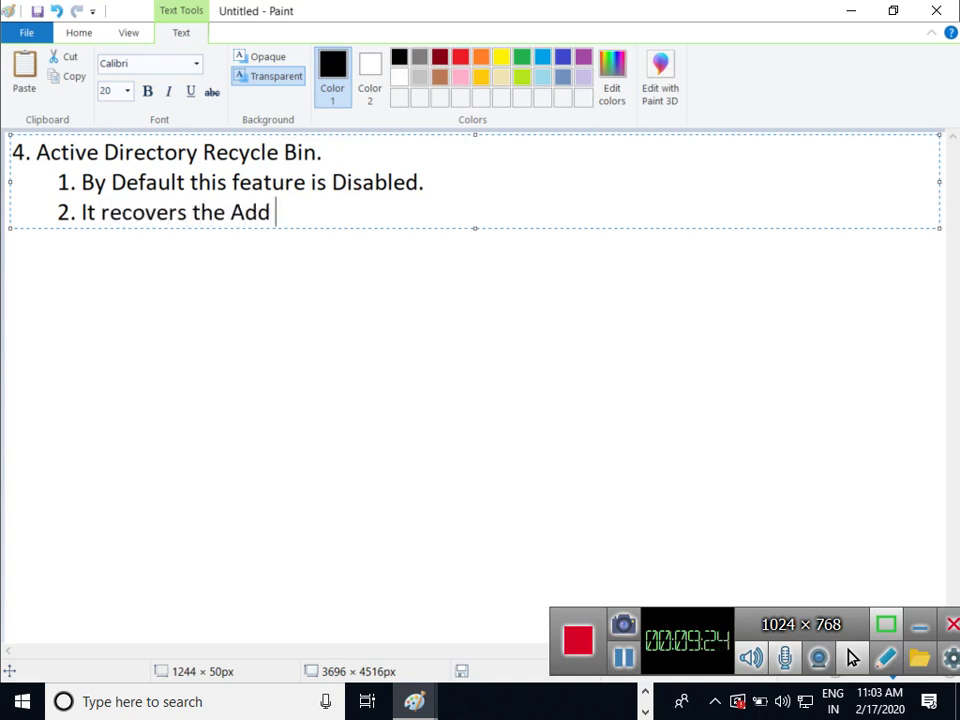
{"action": "key", "text": "BackSpace"}
{"action": "type", "text": "s Obj"}
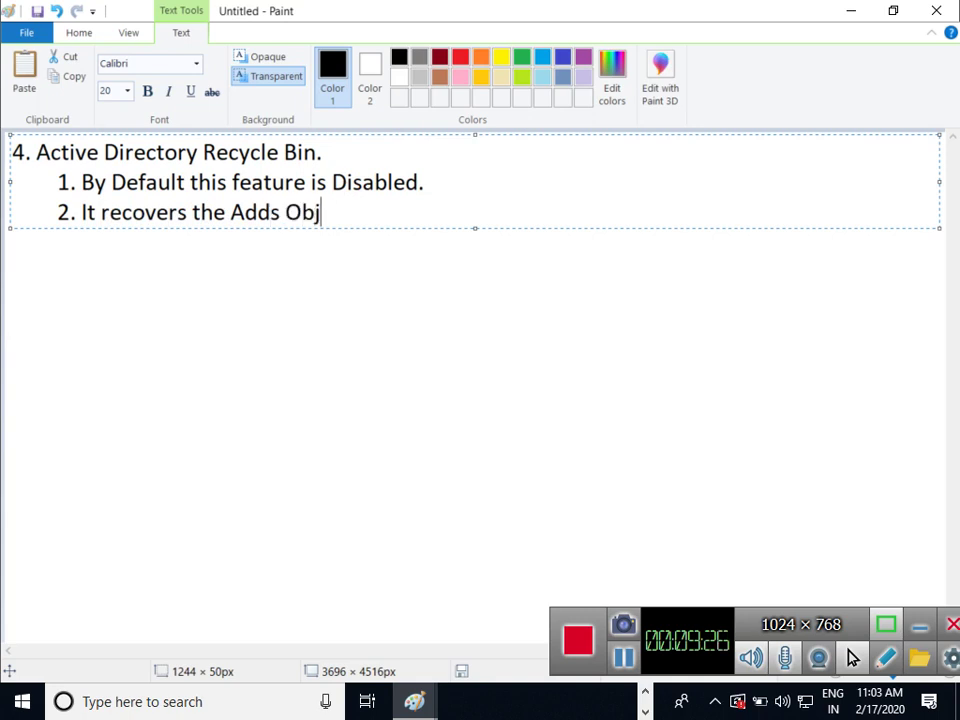
{"action": "type", "text": "ects "}
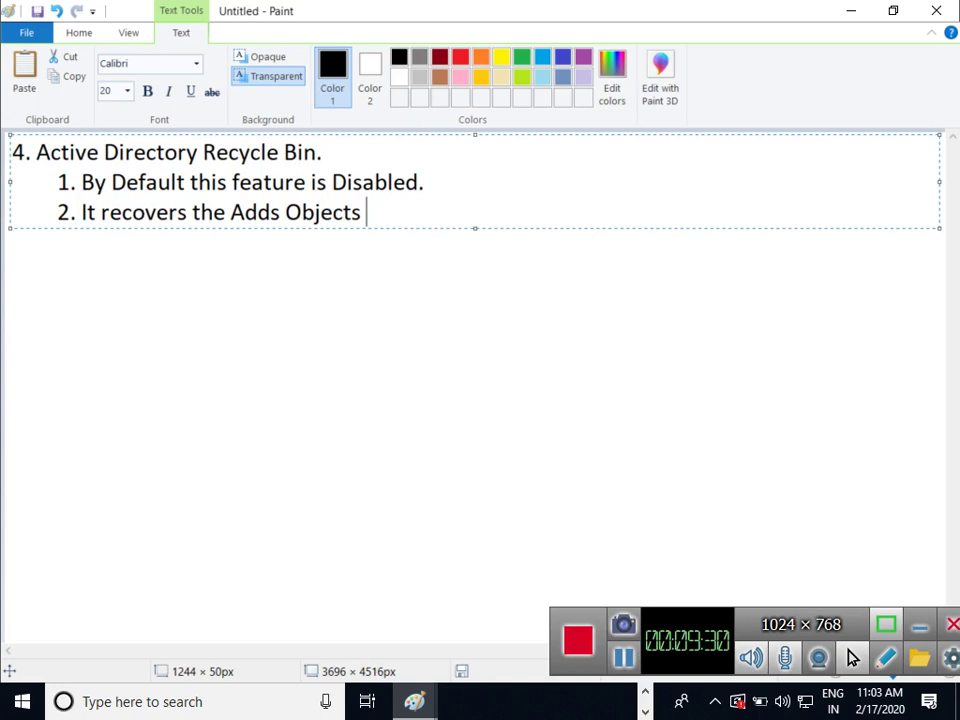
{"action": "type", "text": "till 180"}
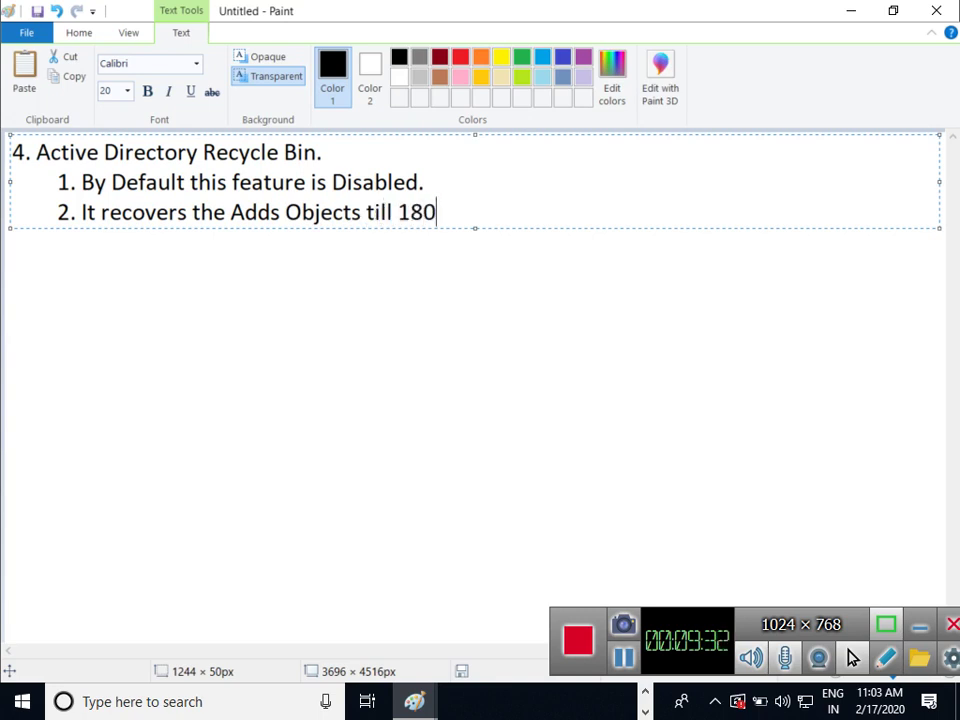
{"action": "type", "text": " Days."}
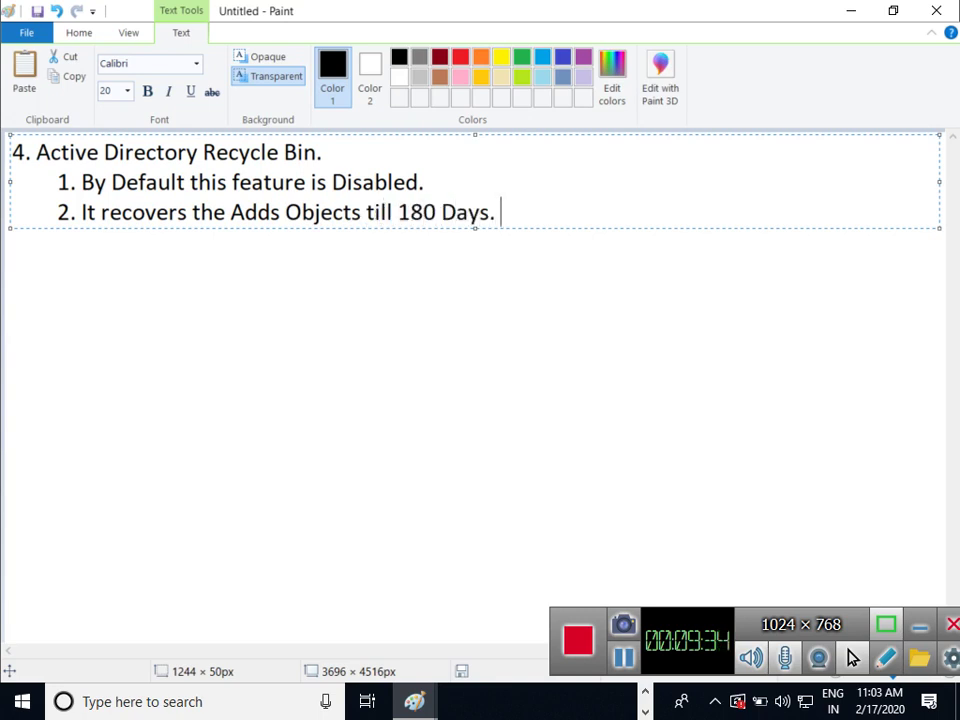
{"action": "key", "text": "BackSpace"}
{"action": "key", "text": "BackSpace"}
{"action": "type", "text": "Not olde"}
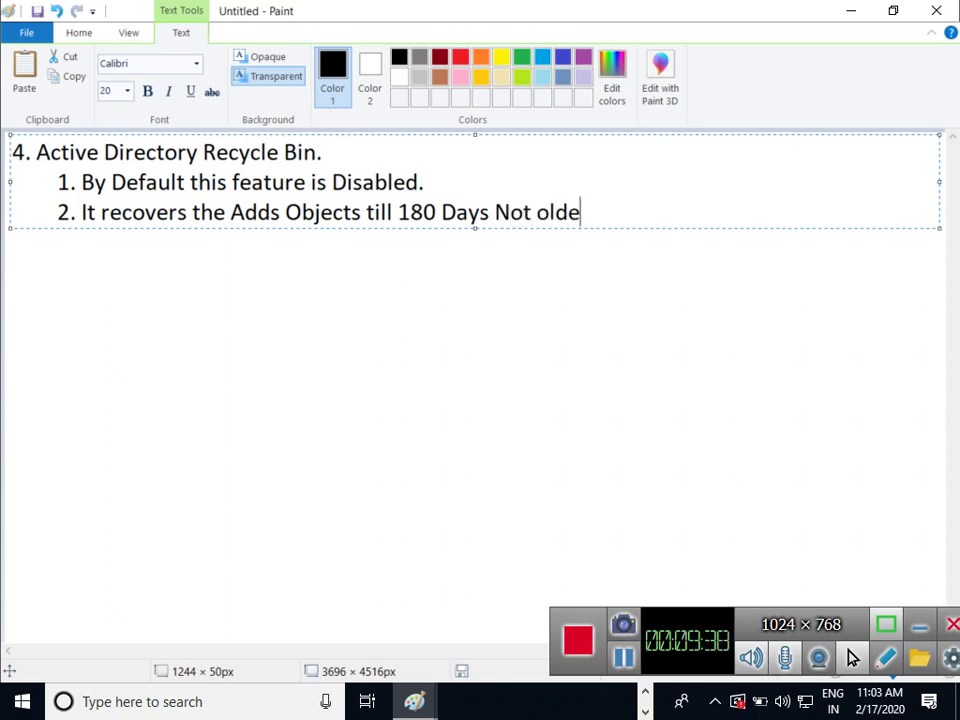
{"action": "type", "text": "r than 1"}
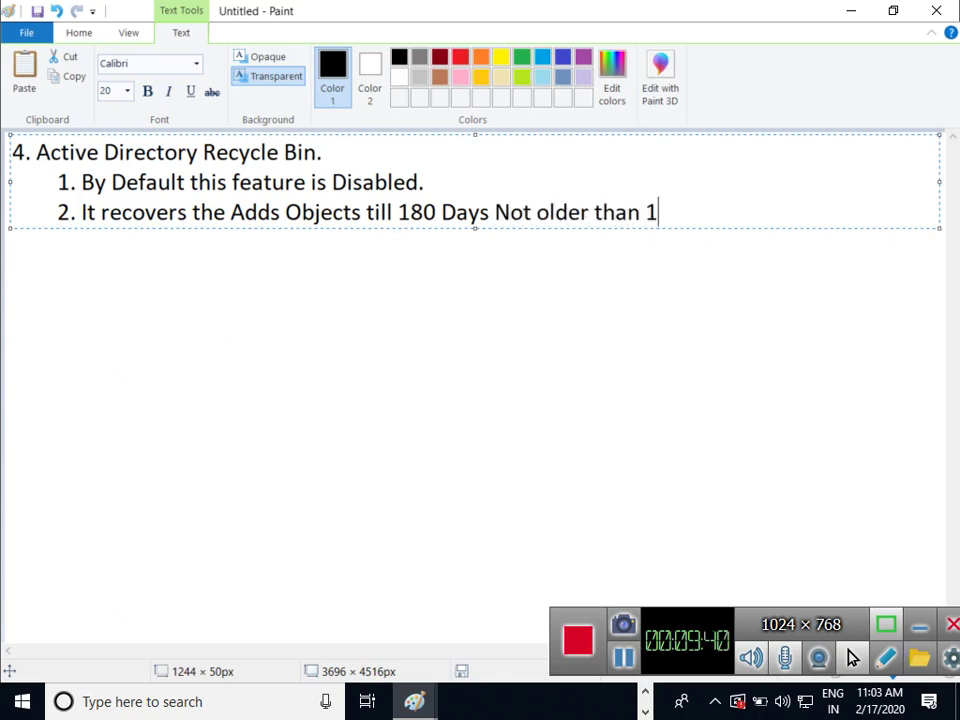
{"action": "type", "text": "80 Days"}
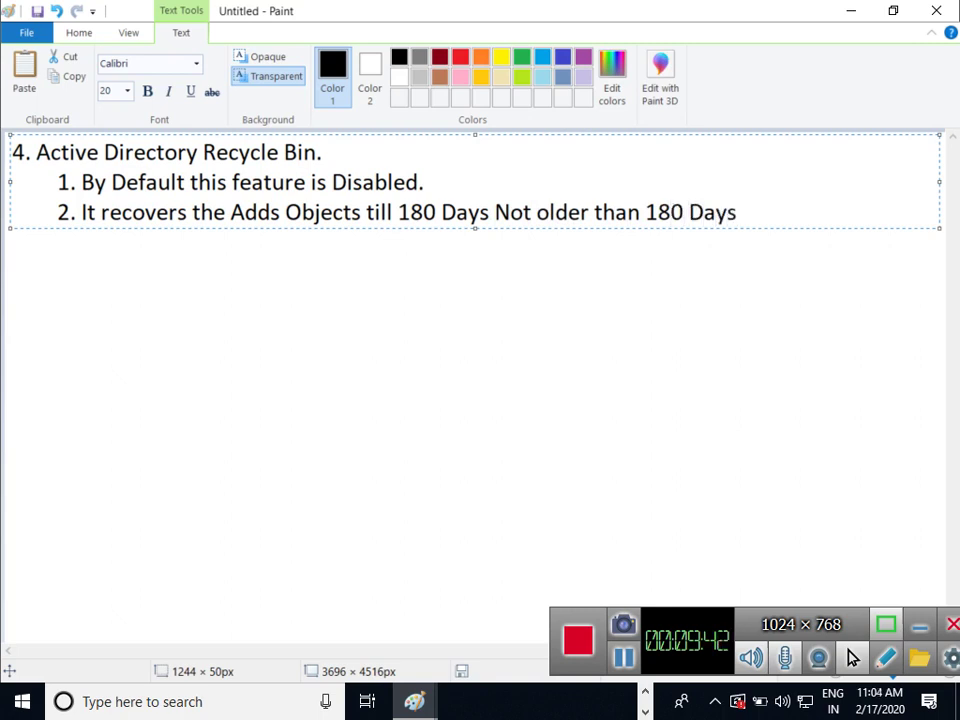
{"action": "type", "text": "."}
{"action": "left_click", "coordinate": [834, 4]}
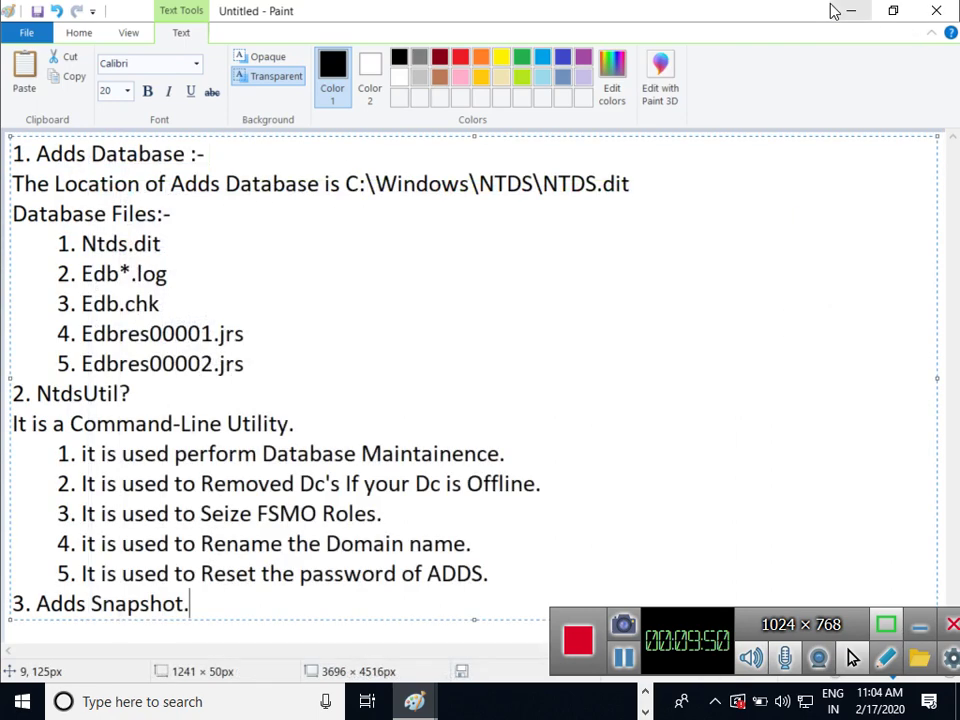
Minimize the other Paint window and bring the Server-02 virtual machine forward from the taskbar
{"action": "left_click", "coordinate": [851, 12]}
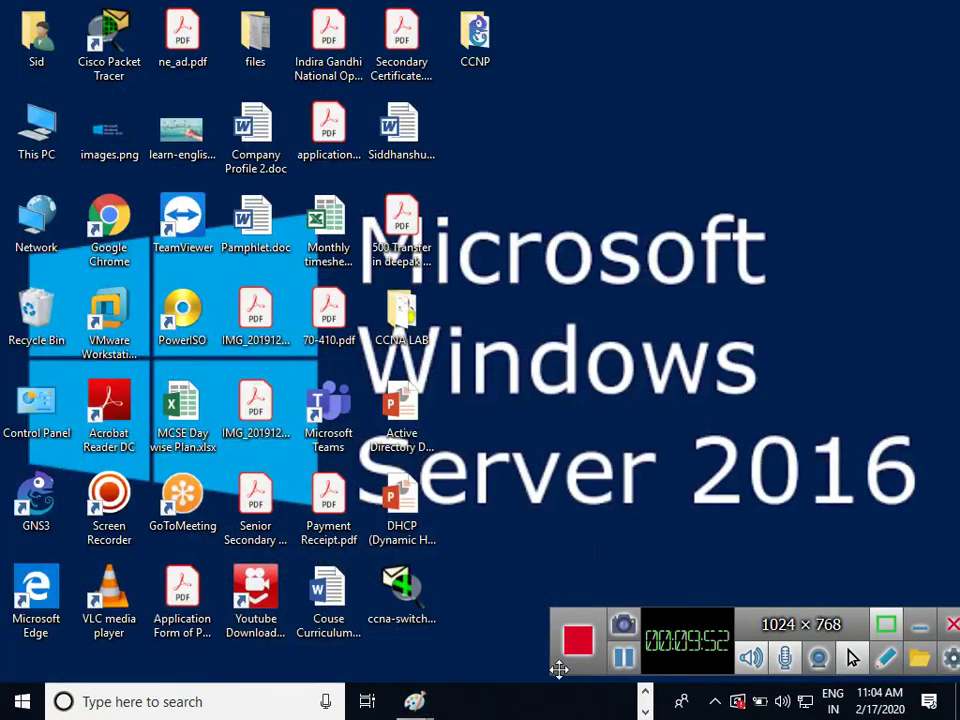
{"action": "left_click", "coordinate": [645, 691]}
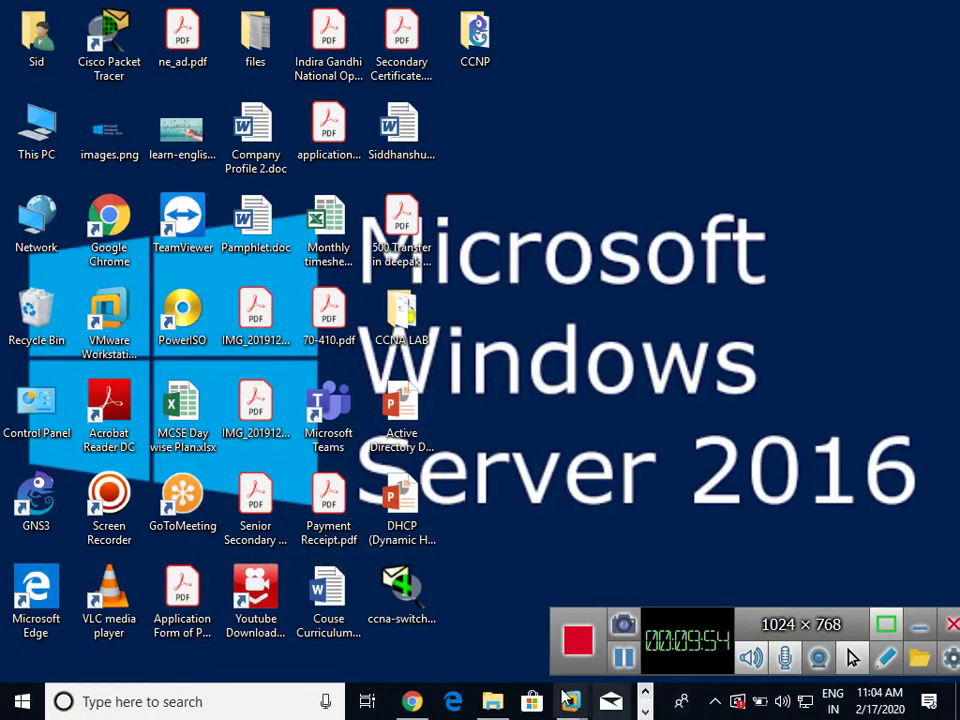
{"action": "mouse_move", "coordinate": [566, 703]}
{"action": "left_click", "coordinate": [679, 520]}
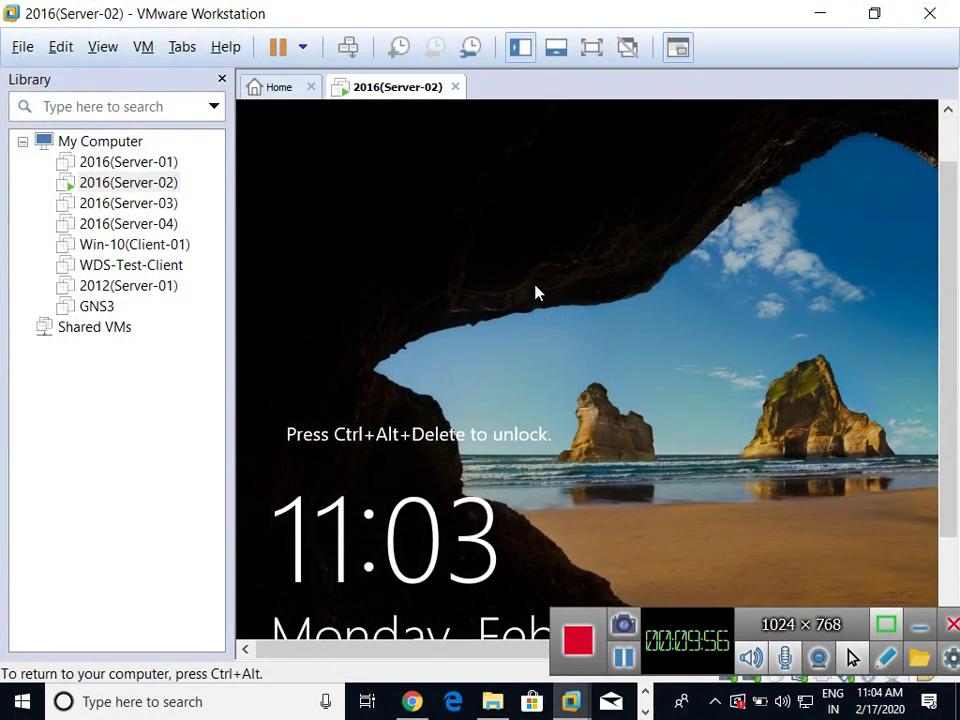
Sign in to Server-02 with Ctrl+Alt+Insert and the administrator password, returning to full screen
{"action": "key", "text": "ctrl+alt+Insert"}
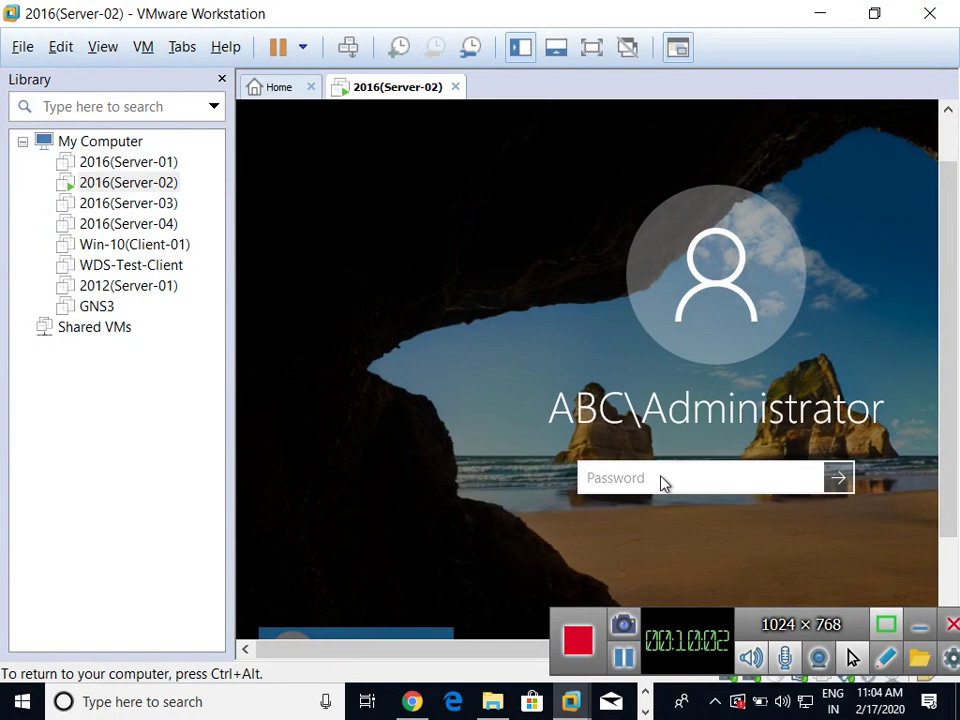
{"action": "type", "text": "••••••"}
{"action": "key", "text": "Return"}
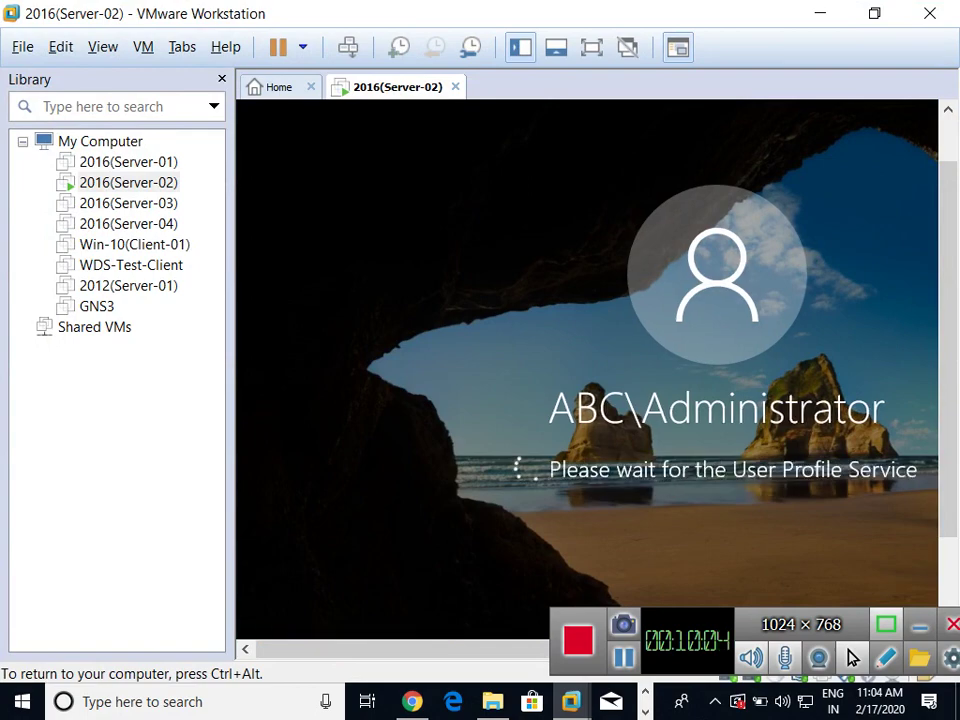
{"action": "key", "text": "ctrl+alt+Return"}
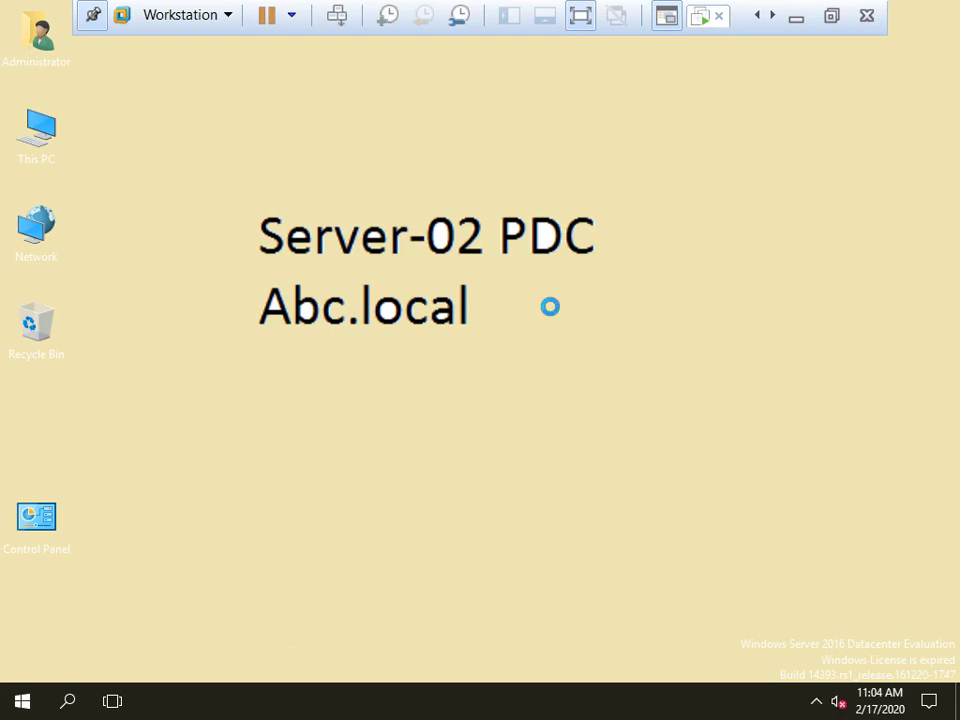
Refresh the Server-02 desktop three times
{"action": "right_click", "coordinate": [551, 314]}
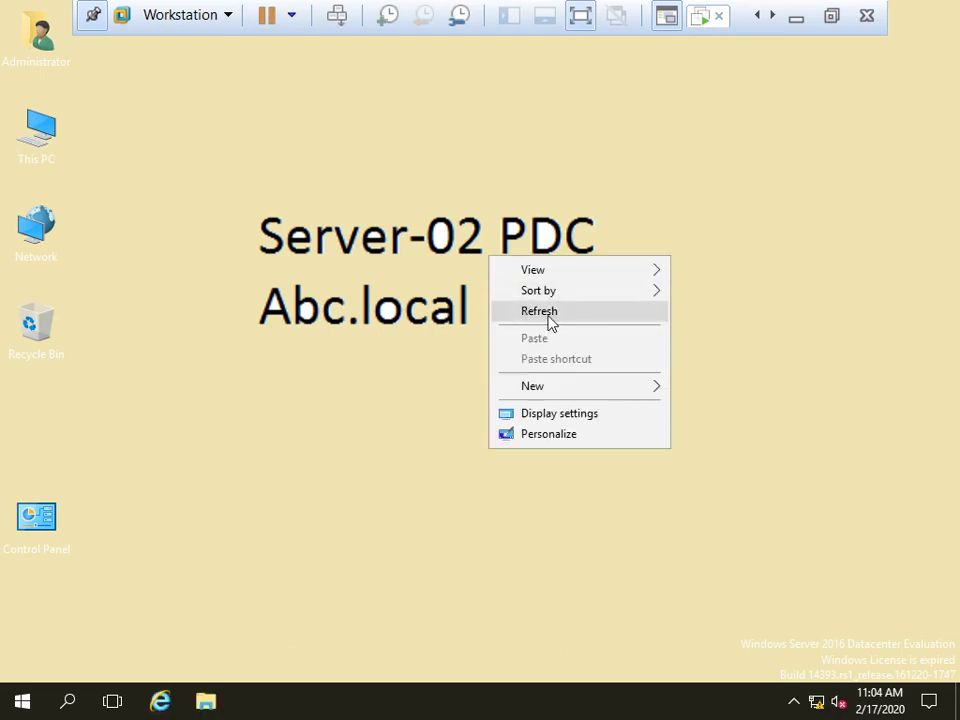
{"action": "left_click", "coordinate": [551, 321]}
{"action": "right_click", "coordinate": [462, 269]}
{"action": "left_click", "coordinate": [543, 330]}
{"action": "right_click", "coordinate": [503, 291]}
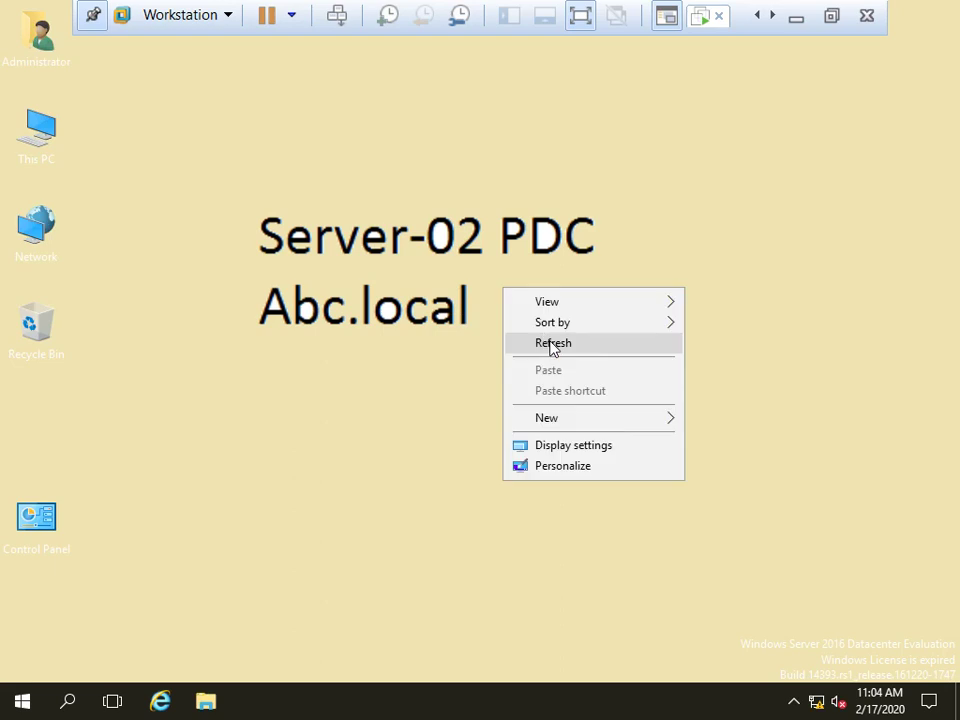
{"action": "left_click", "coordinate": [551, 341]}
Launch Active Directory Administrative Center from Windows Administrative Tools, then tidy and refresh the desktop
{"action": "left_click", "coordinate": [22, 705]}
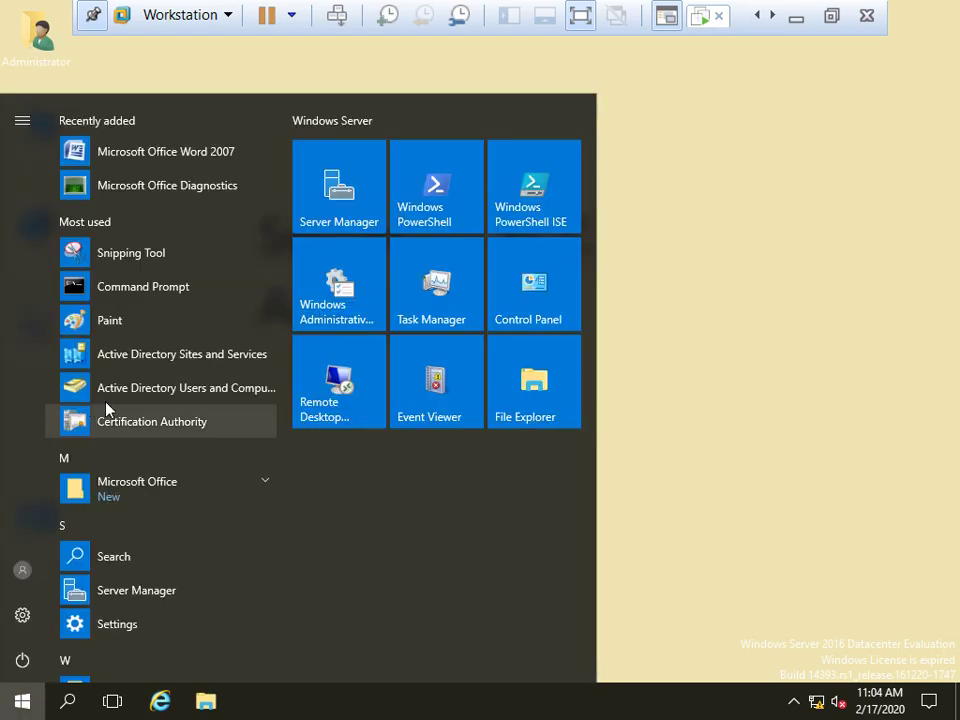
{"action": "scroll", "coordinate": [184, 561], "scroll_direction": "down", "scroll_amount": 3}
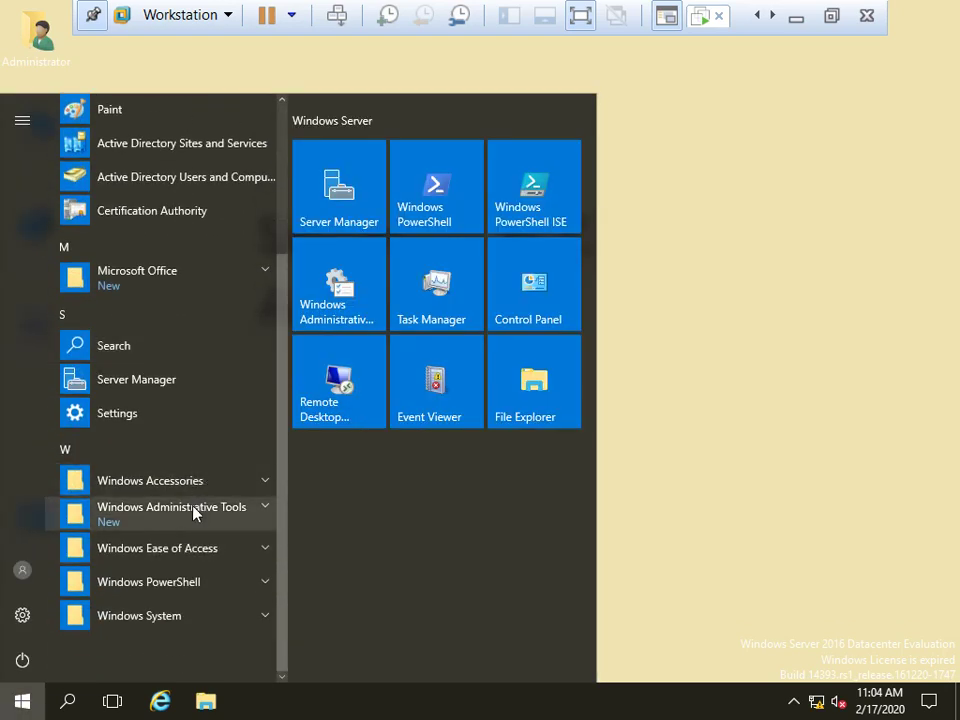
{"action": "left_click", "coordinate": [193, 511]}
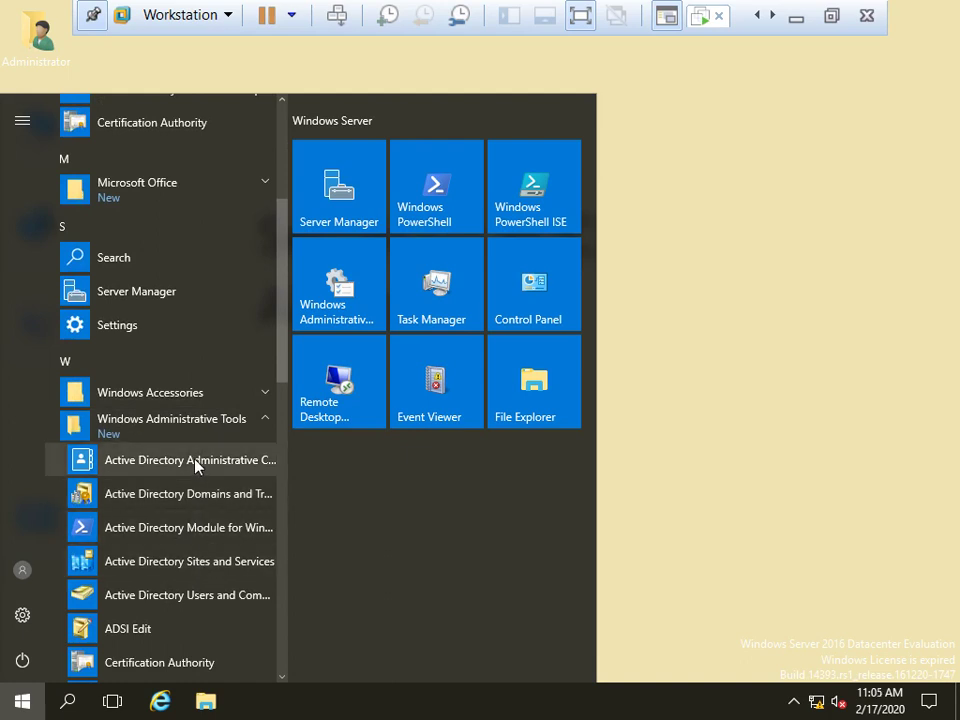
{"action": "left_click", "coordinate": [196, 467]}
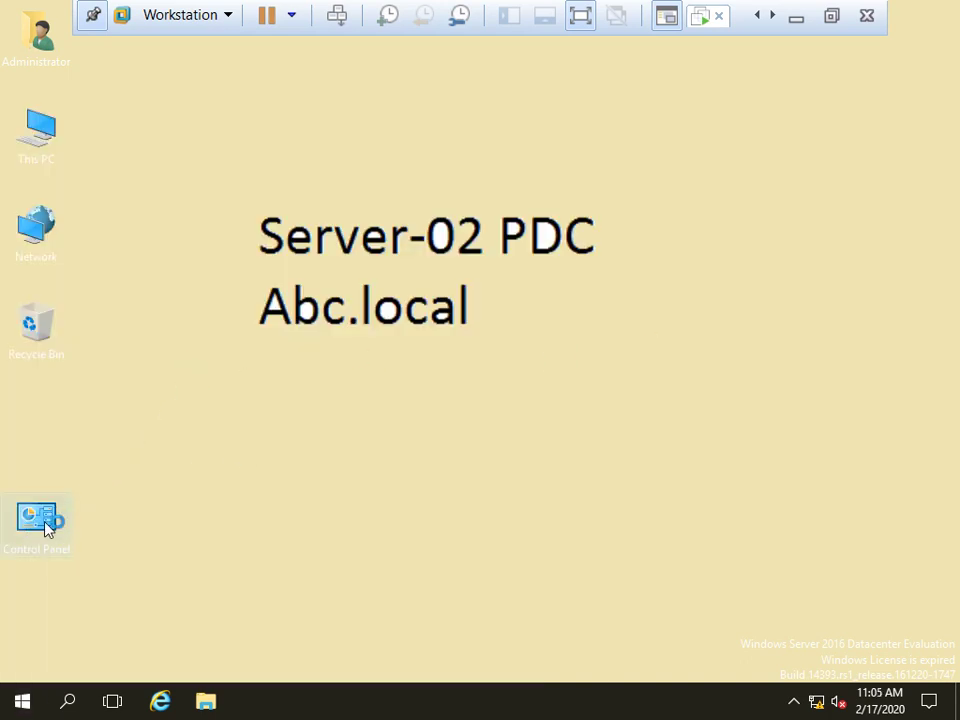
{"action": "left_click_drag", "start_coordinate": [40, 524], "coordinate": [28, 425]}
{"action": "right_click", "coordinate": [557, 333]}
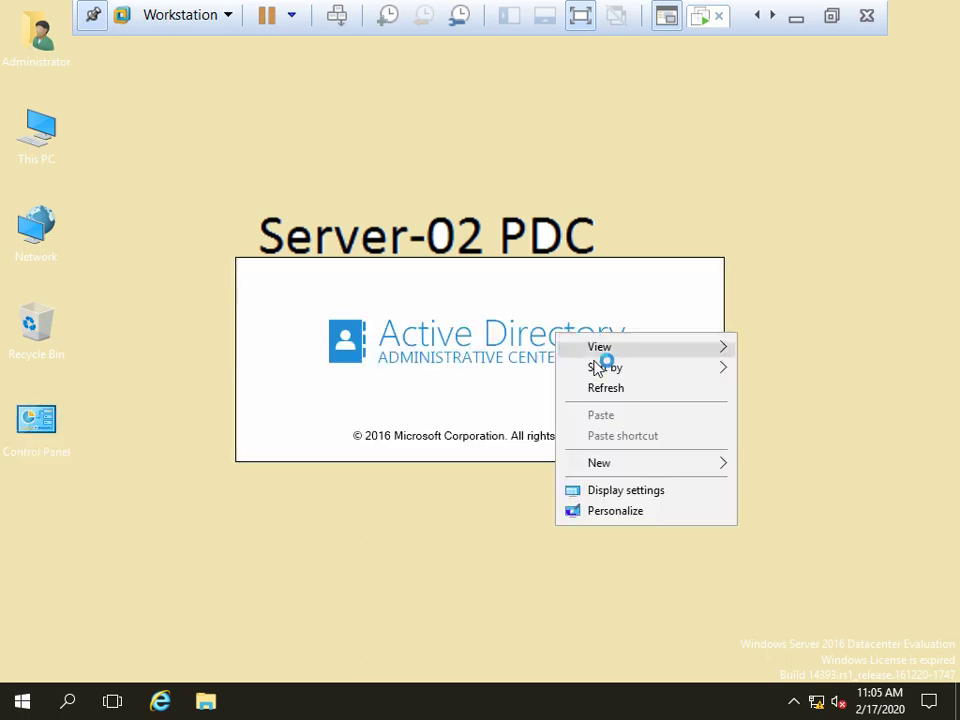
{"action": "left_click", "coordinate": [624, 388]}
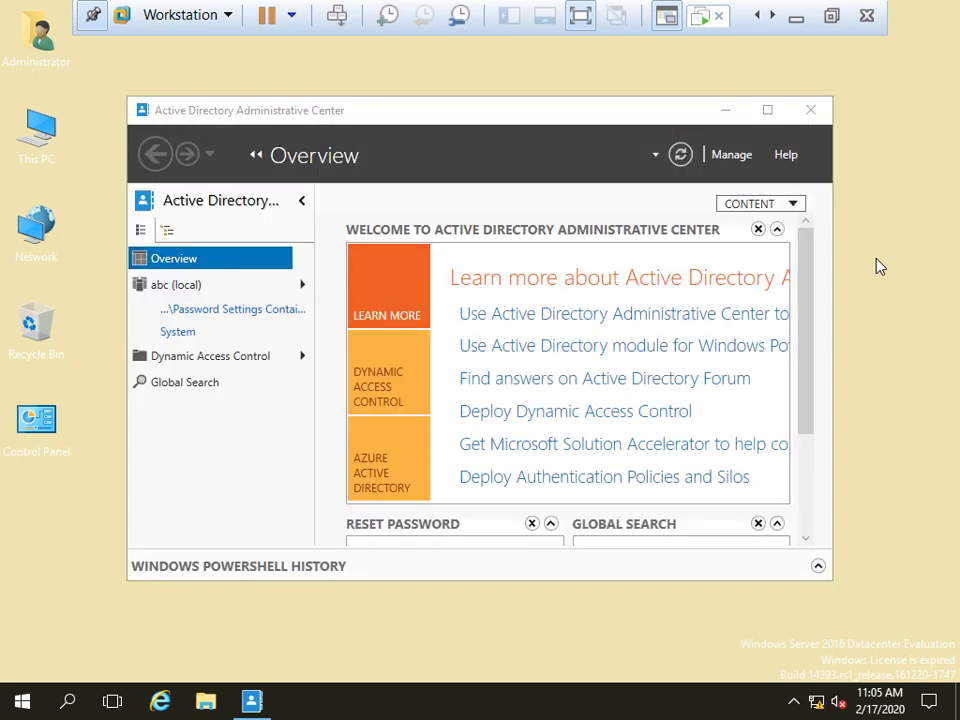
Maximize the Administrative Center, open the abc (local) domain, then leave the VM's full-screen view
{"action": "left_click", "coordinate": [767, 110]}
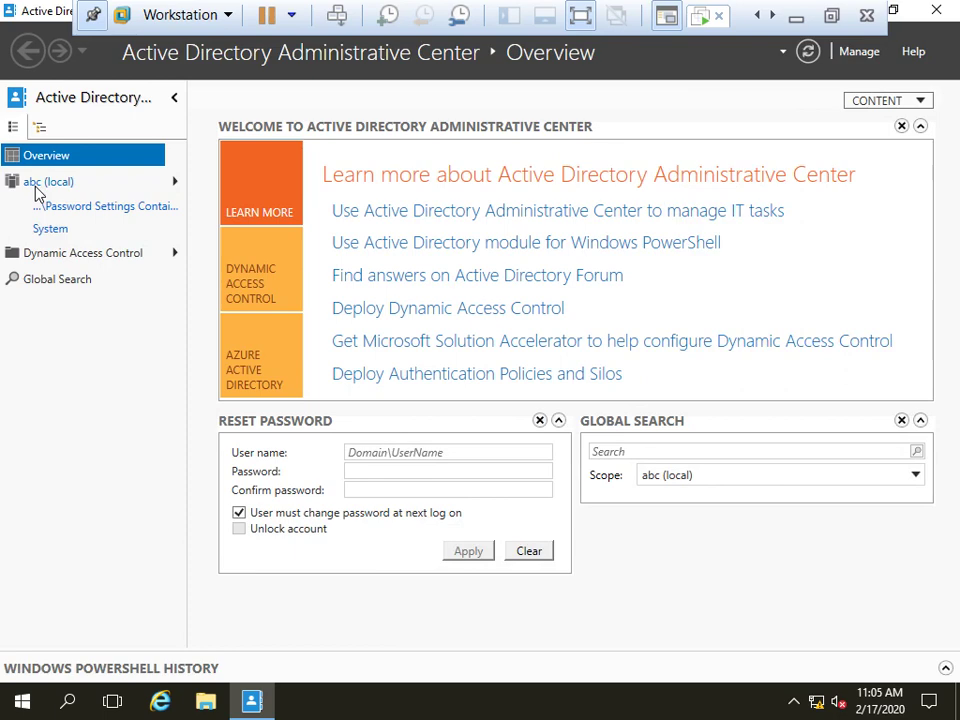
{"action": "left_click", "coordinate": [40, 185]}
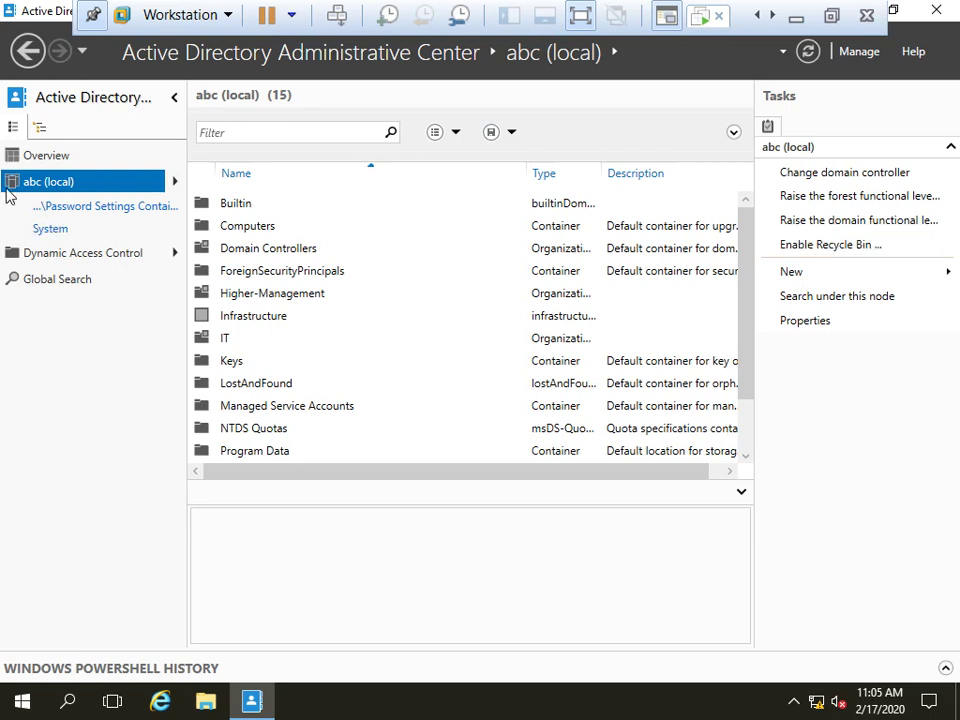
{"action": "mouse_move", "coordinate": [46, 190]}
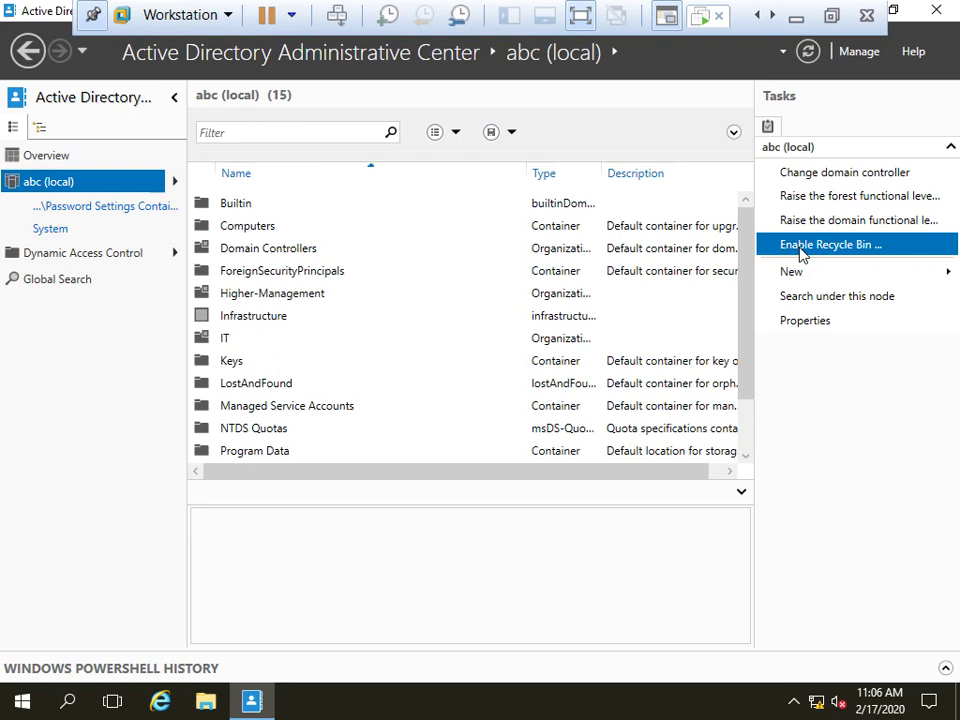
{"action": "left_click", "coordinate": [801, 14]}
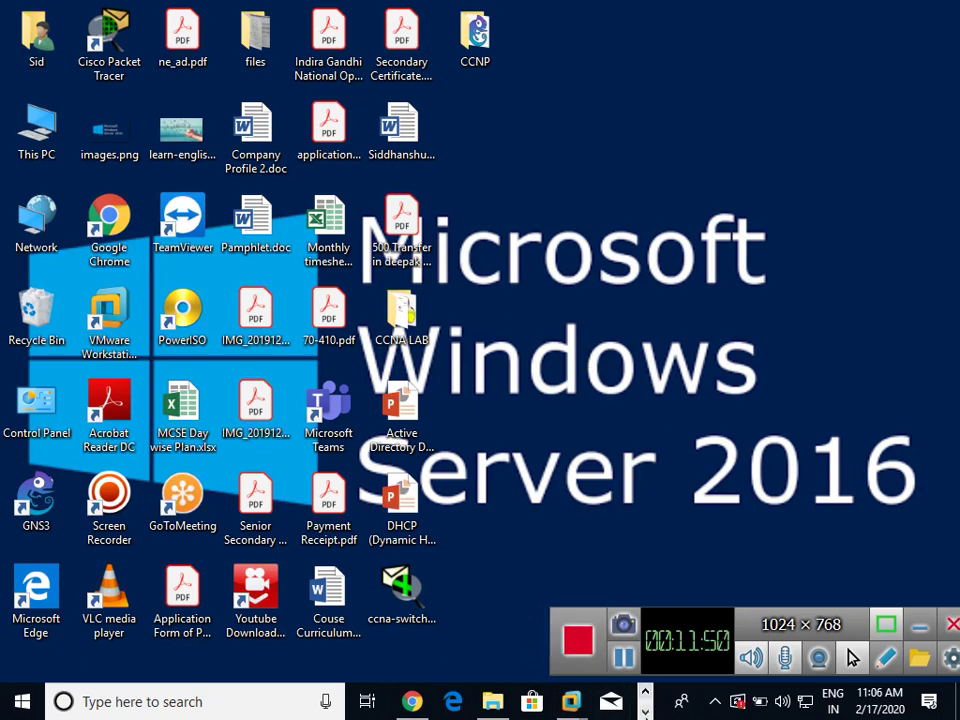
Bring the Recycle Bin notes Paint window to the front from the taskbar
{"action": "left_click", "coordinate": [646, 712]}
{"action": "mouse_move", "coordinate": [415, 702]}
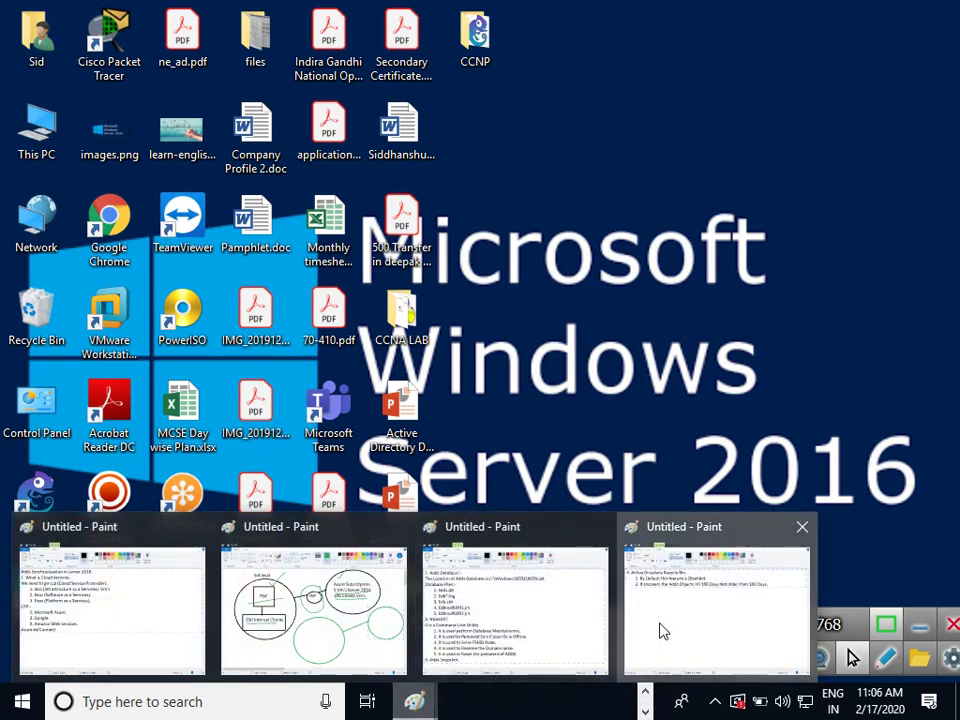
{"action": "left_click", "coordinate": [662, 630]}
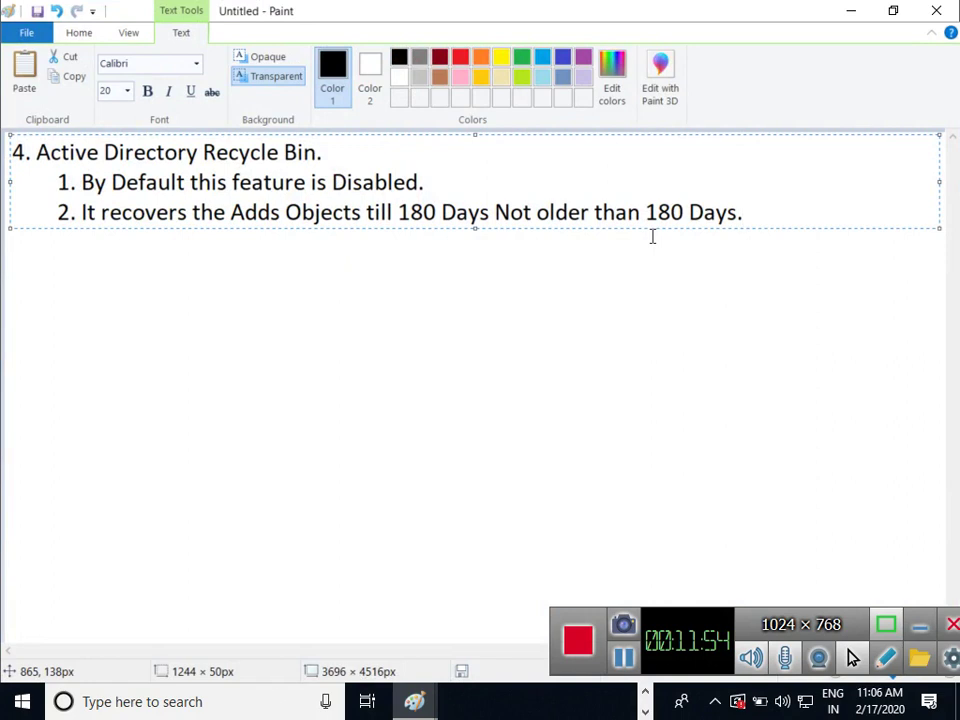
Add indented point '3. Once we enable this feature we not able to disabled it.' and minimize
{"action": "key", "text": "Return"}
{"action": "key", "text": "Tab"}
{"action": "type", "text": "3. O"}
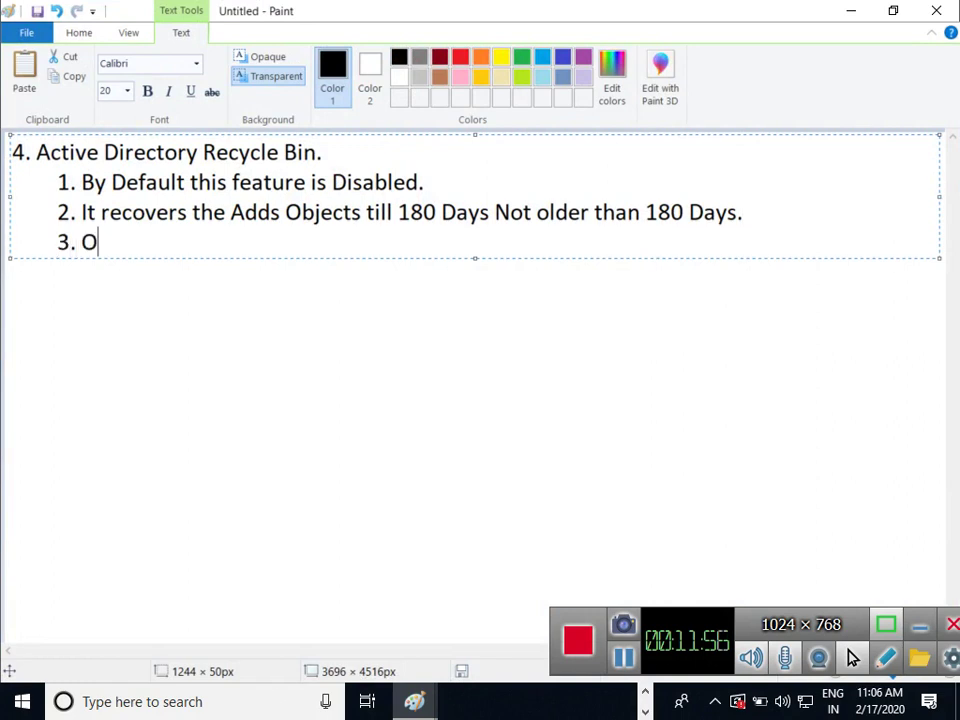
{"action": "type", "text": "nce se"}
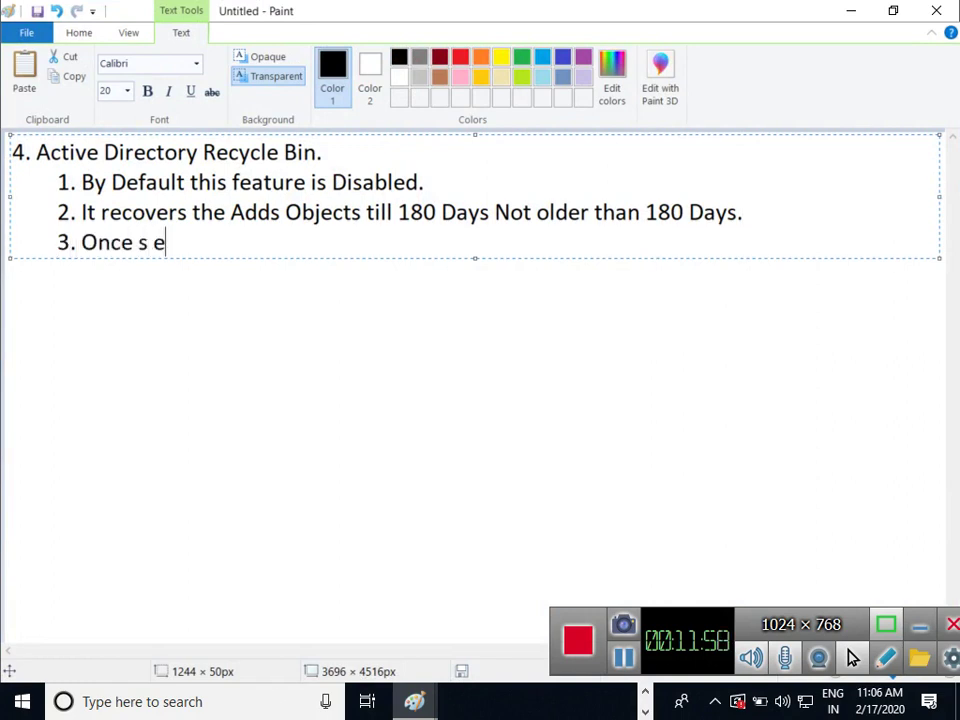
{"action": "key", "text": "BackSpace"}
{"action": "key", "text": "BackSpace"}
{"action": "type", "text": "we "}
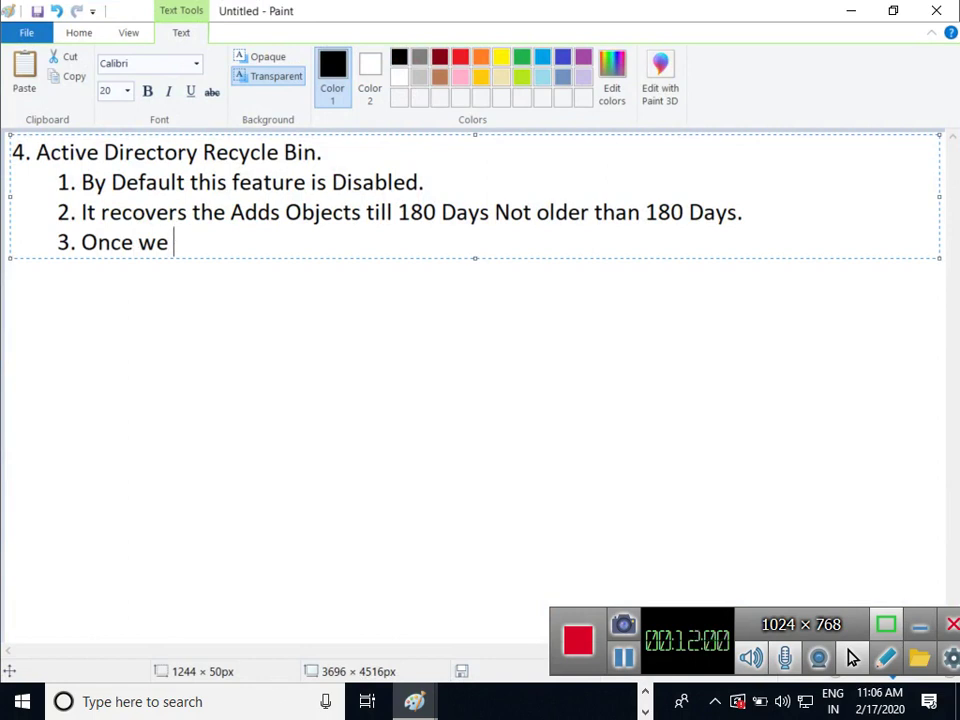
{"action": "type", "text": "enable this "}
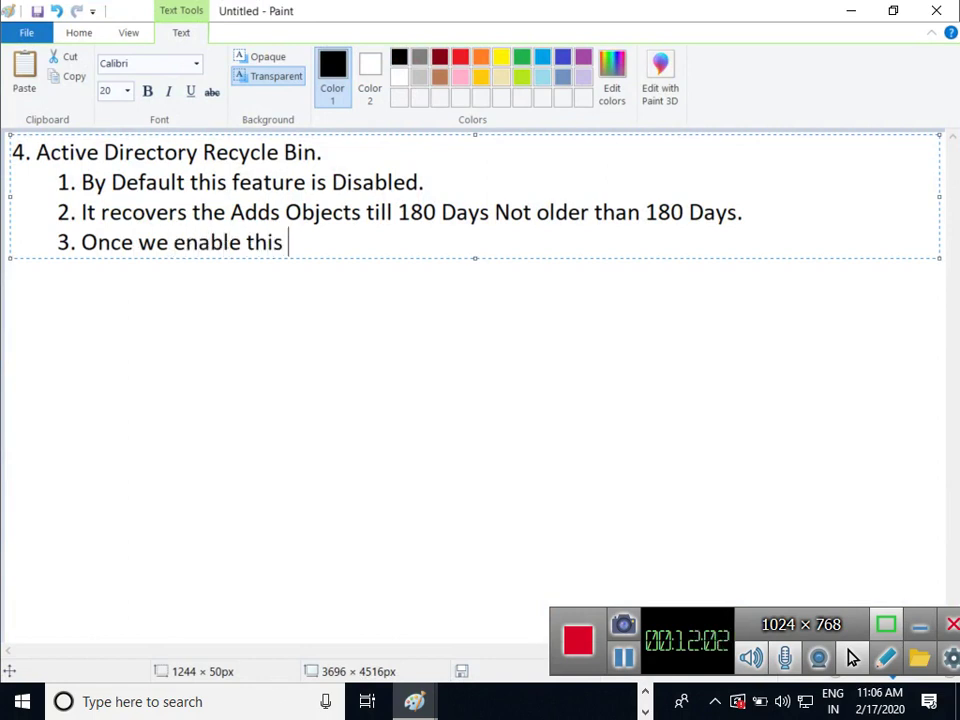
{"action": "type", "text": "feature w"}
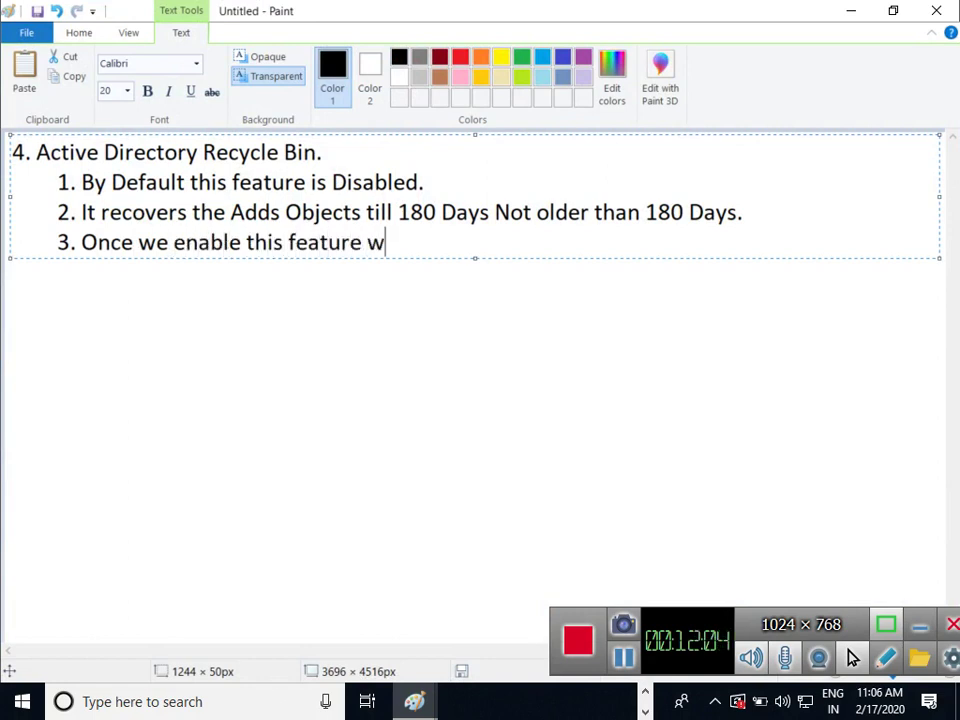
{"action": "type", "text": "e not abler to"}
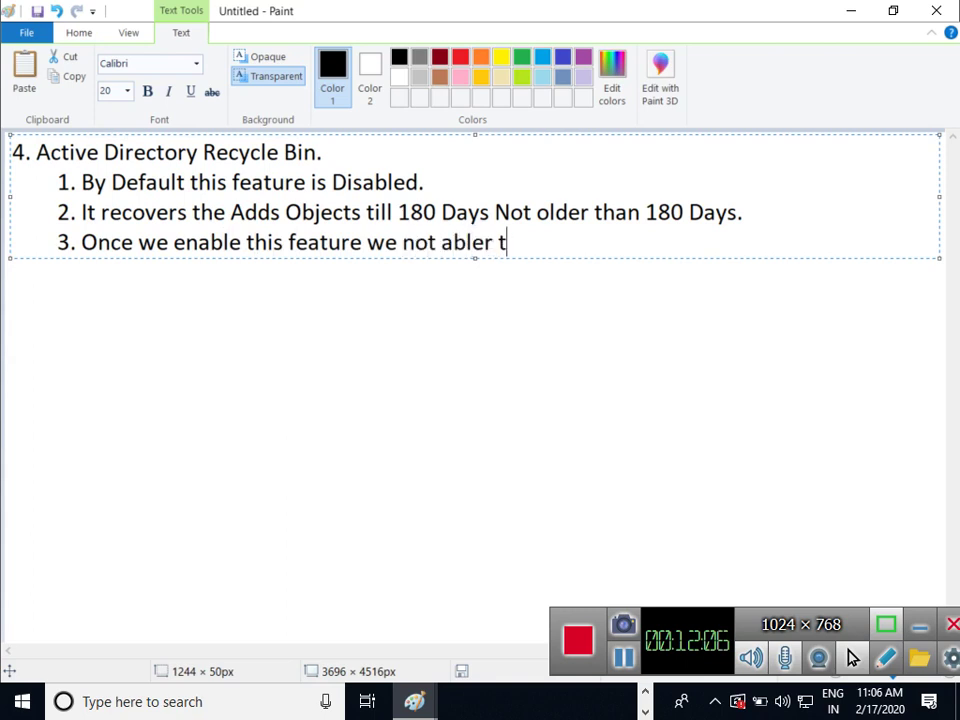
{"action": "key", "text": "BackSpace"}
{"action": "key", "text": "BackSpace"}
{"action": "key", "text": "BackSpace"}
{"action": "key", "text": "BackSpace"}
{"action": "type", "text": "to disav"}
{"action": "key", "text": "BackSpace"}
{"action": "type", "text": "ble"}
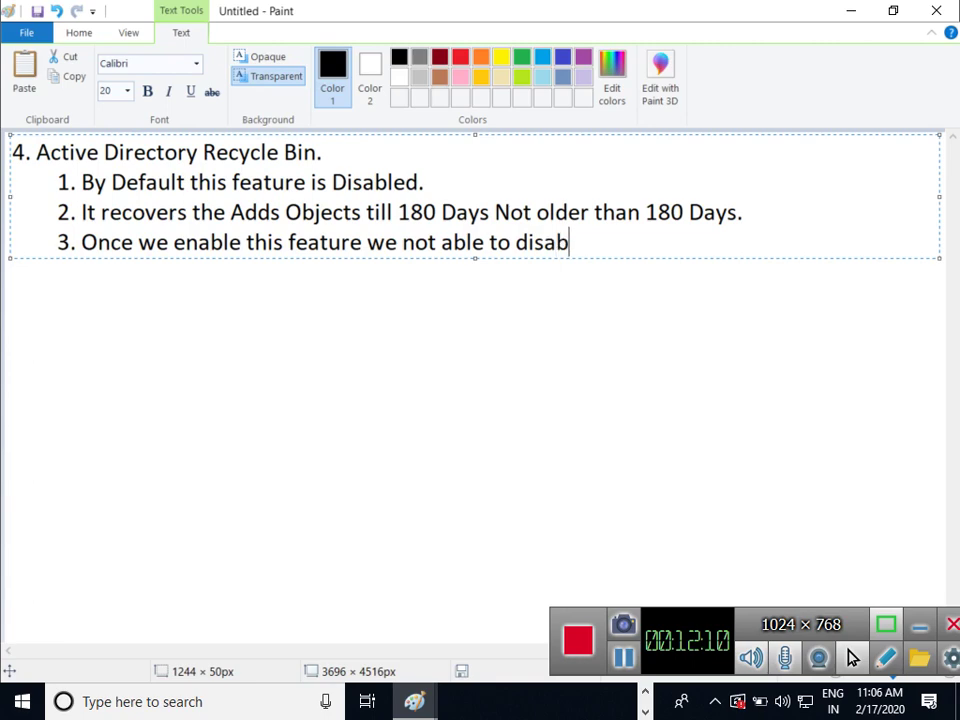
{"action": "type", "text": "d it."}
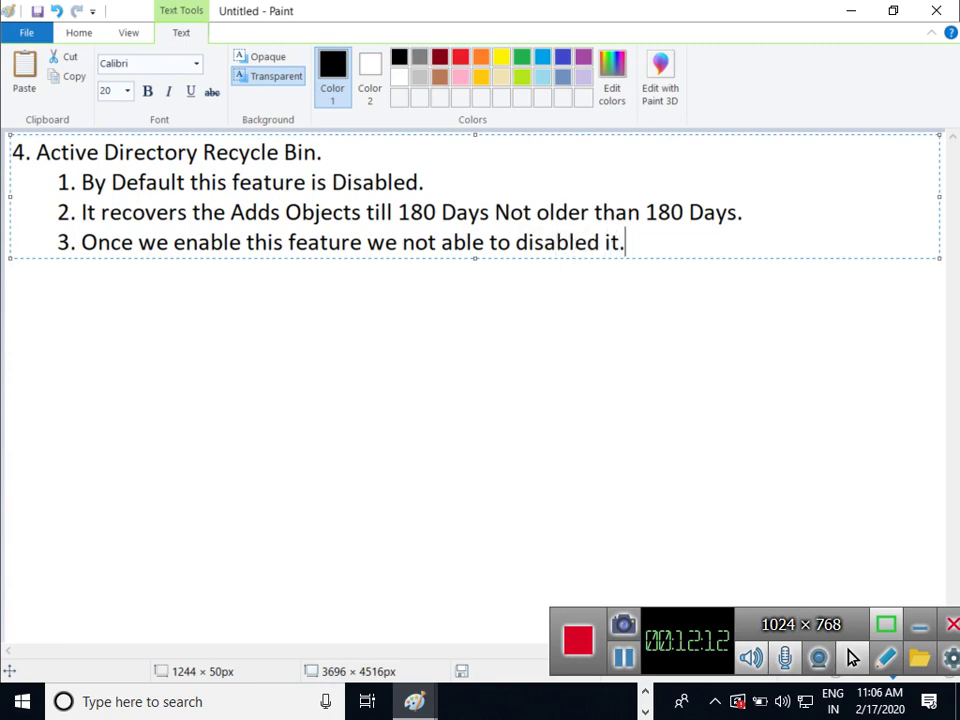
{"action": "left_click", "coordinate": [851, 10]}
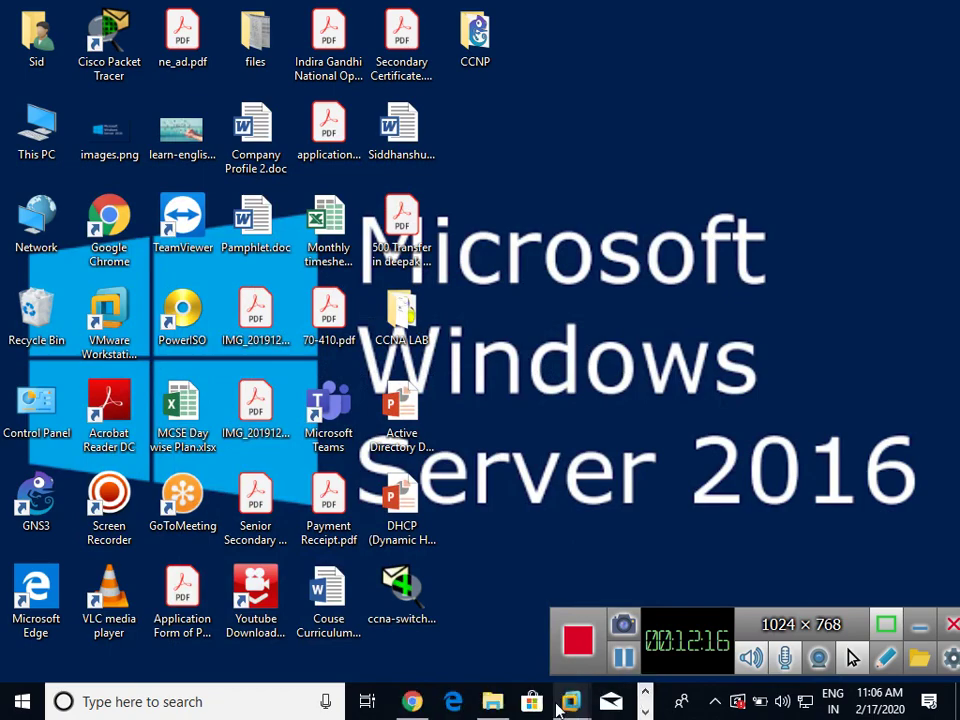
Enable the Recycle Bin for abc (local), refresh to show Deleted Objects, then restore down and minimize
{"action": "mouse_move", "coordinate": [565, 708]}
{"action": "left_click", "coordinate": [645, 552]}
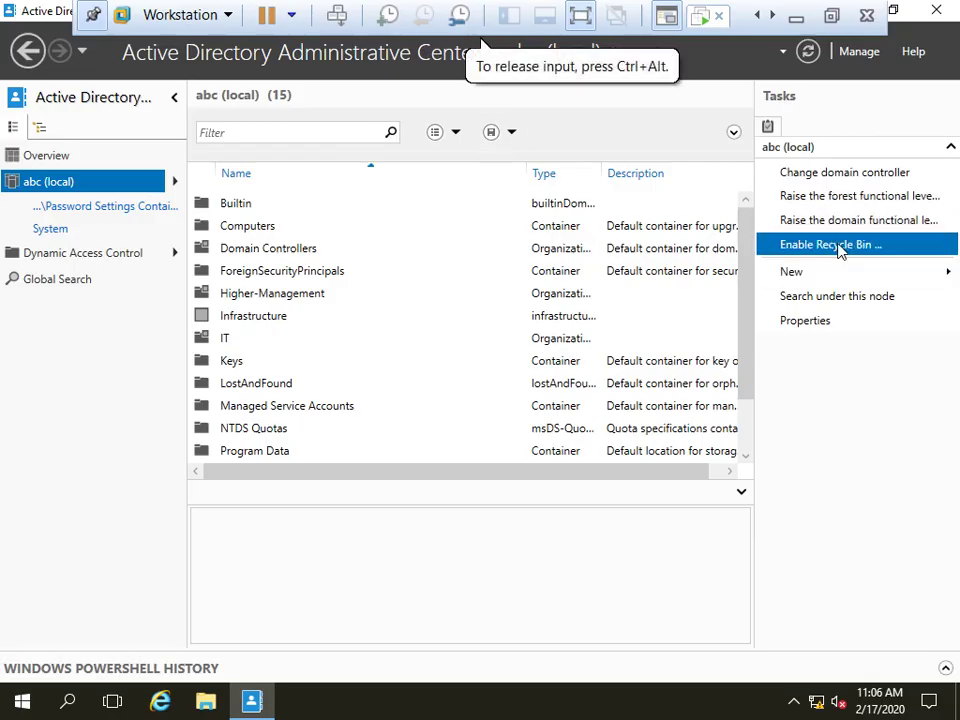
{"action": "left_click", "coordinate": [839, 251]}
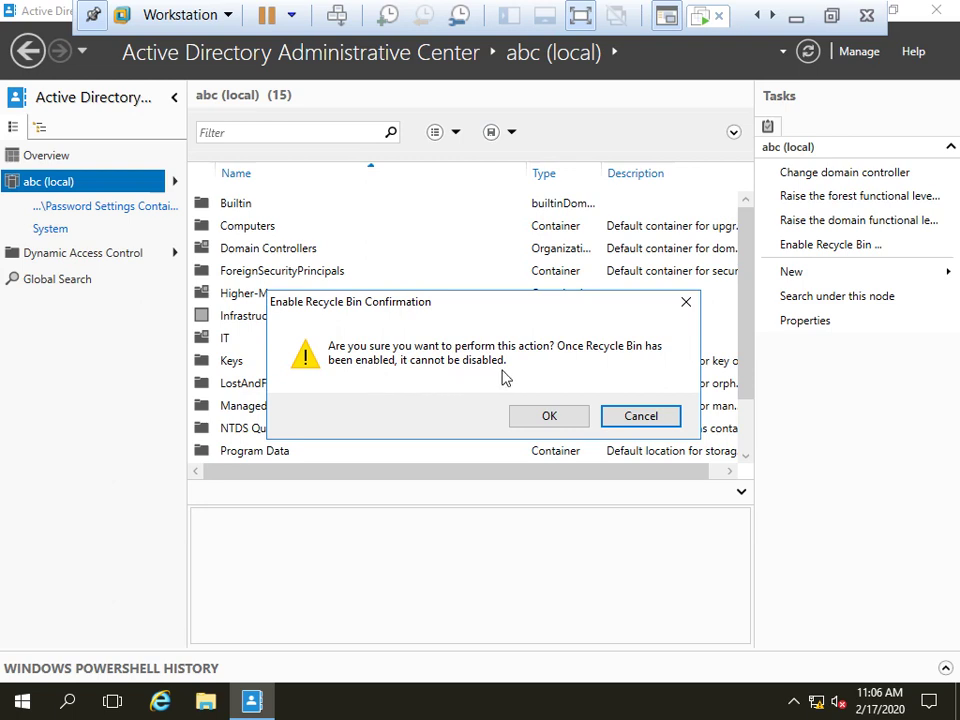
{"action": "left_click", "coordinate": [549, 416]}
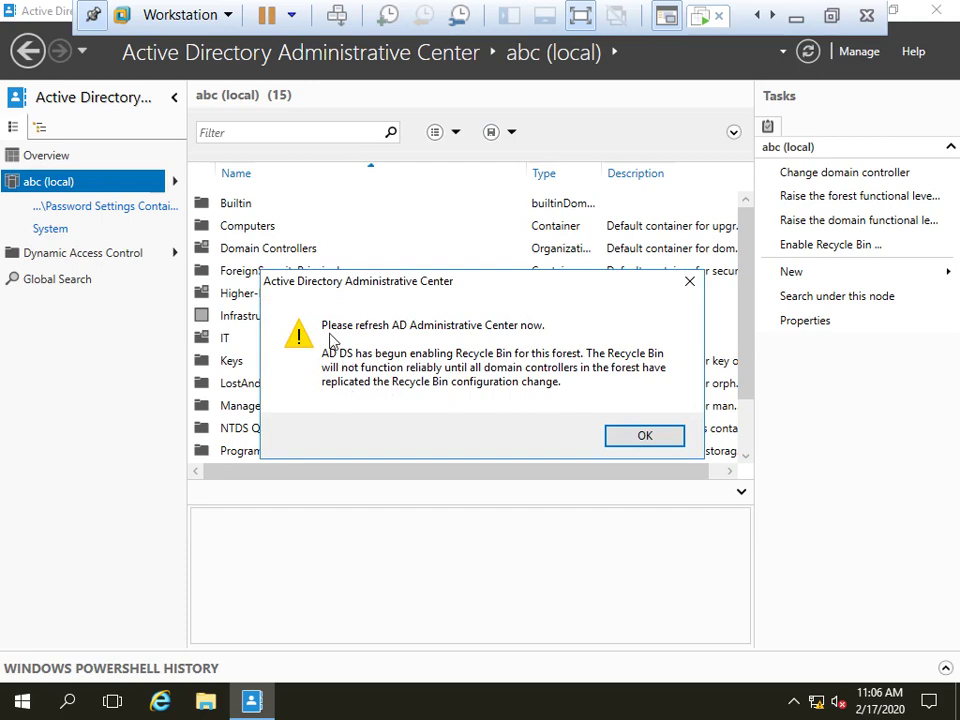
{"action": "left_click", "coordinate": [632, 430]}
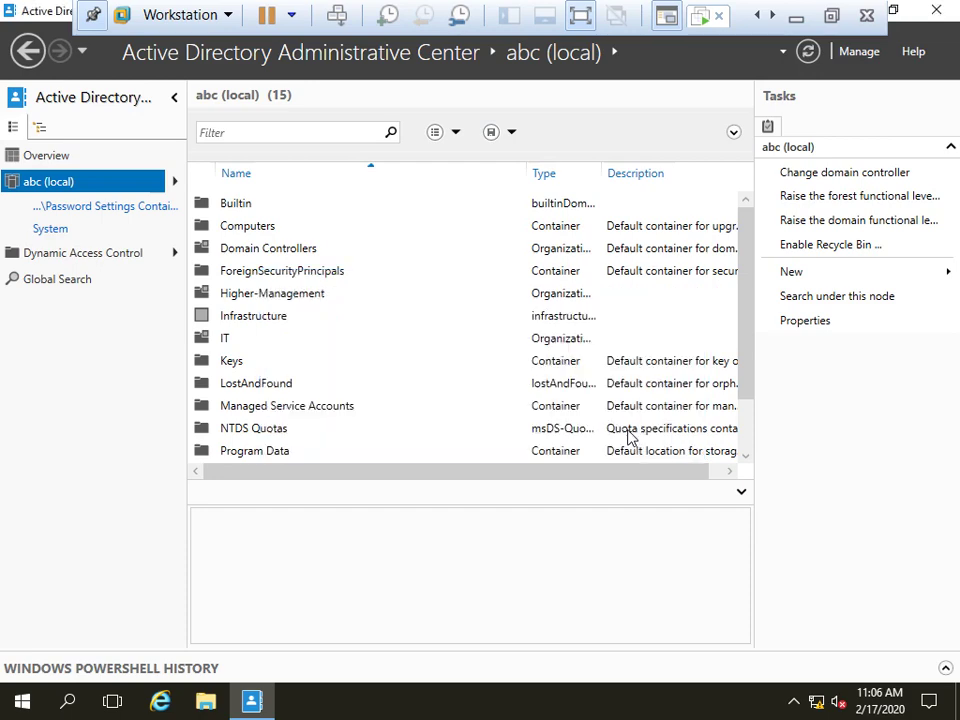
{"action": "left_click", "coordinate": [809, 54]}
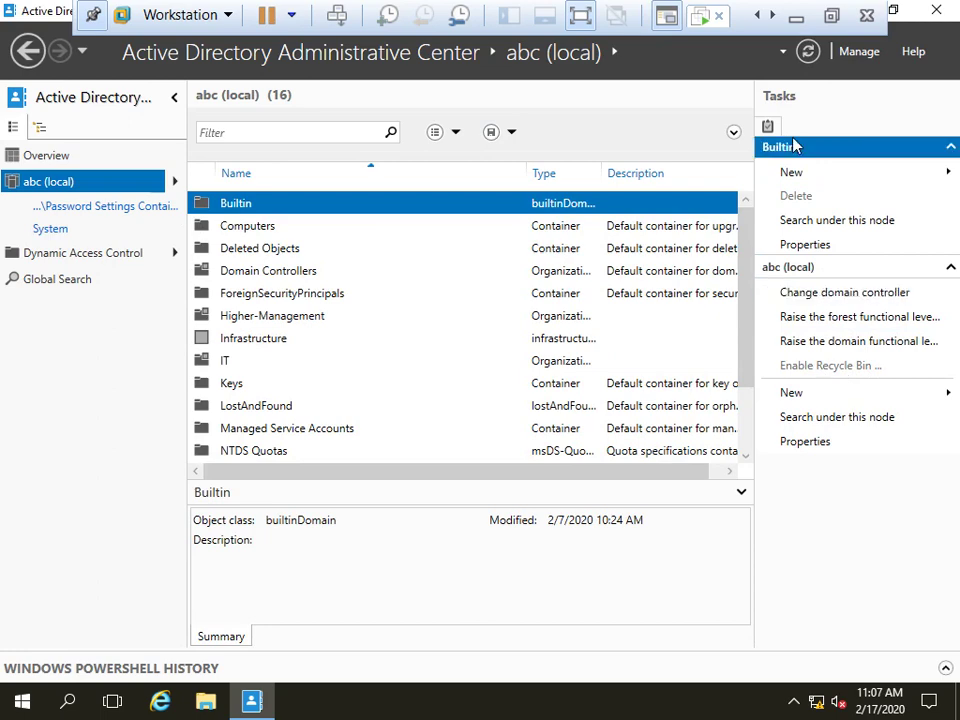
{"action": "left_click", "coordinate": [895, 12]}
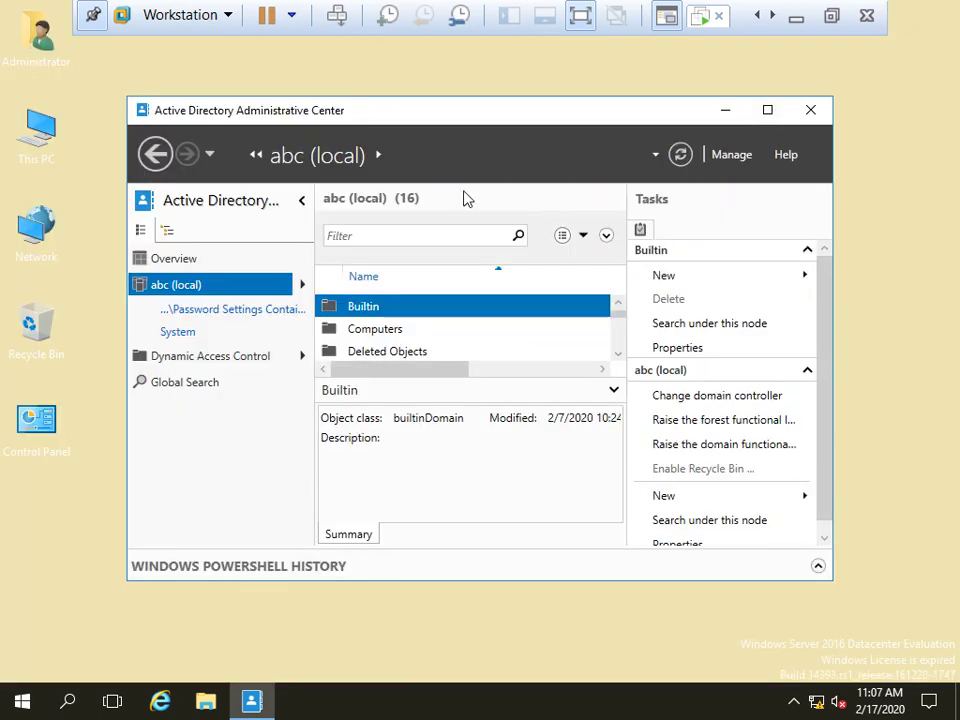
{"action": "left_click", "coordinate": [725, 110]}
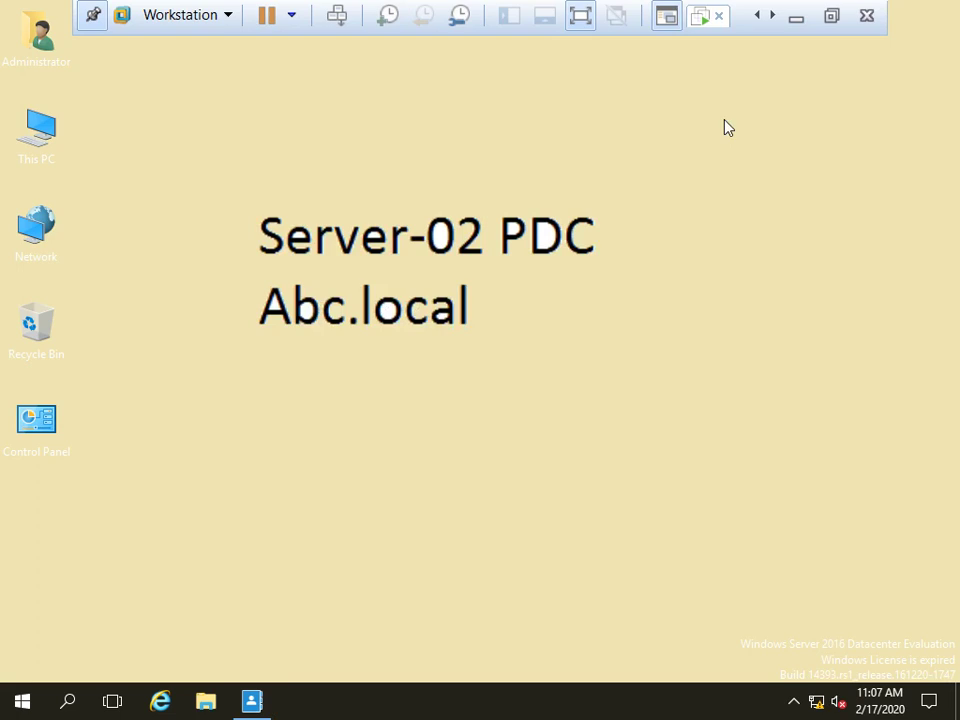
Launch Active Directory Users and Computers with dsa.msc, refreshing the desktop while it loads
{"action": "key", "text": "super+r"}
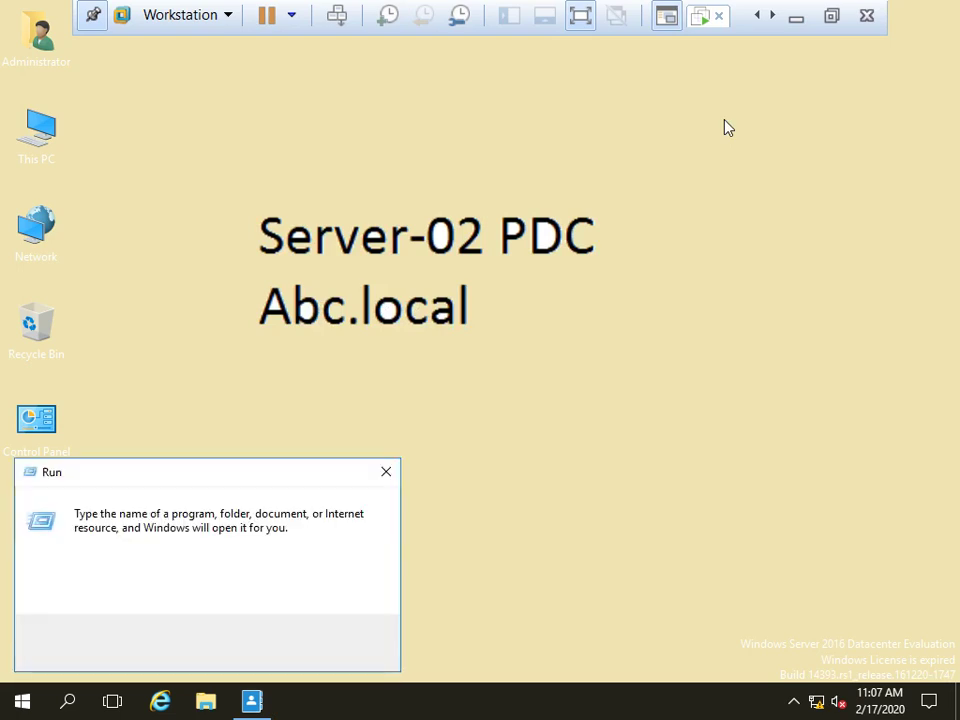
{"action": "type", "text": "dsa.msc"}
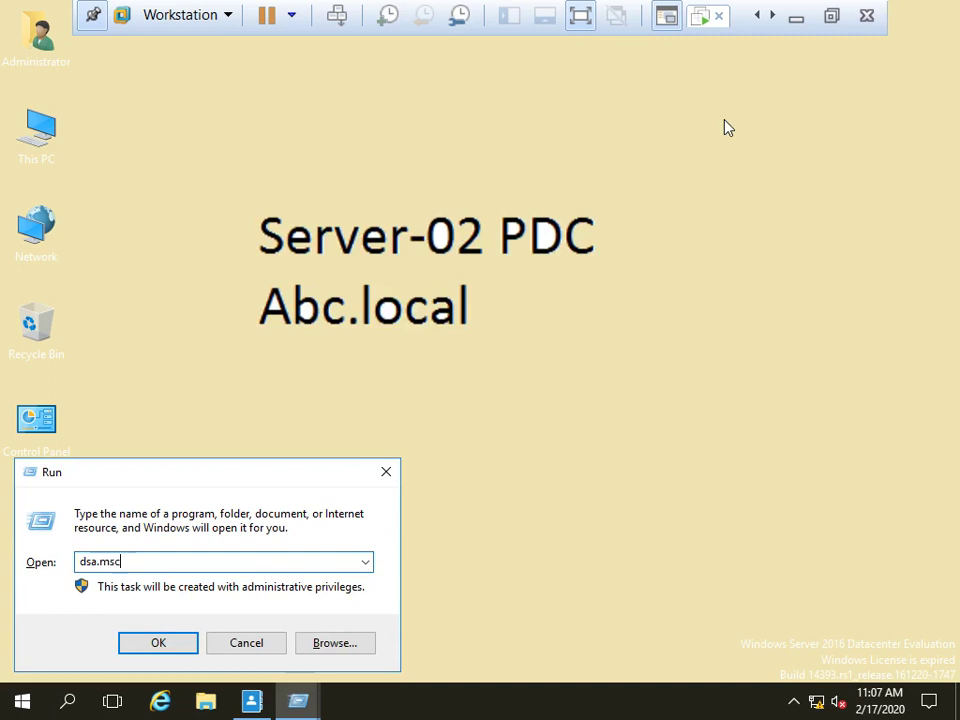
{"action": "key", "text": "Return"}
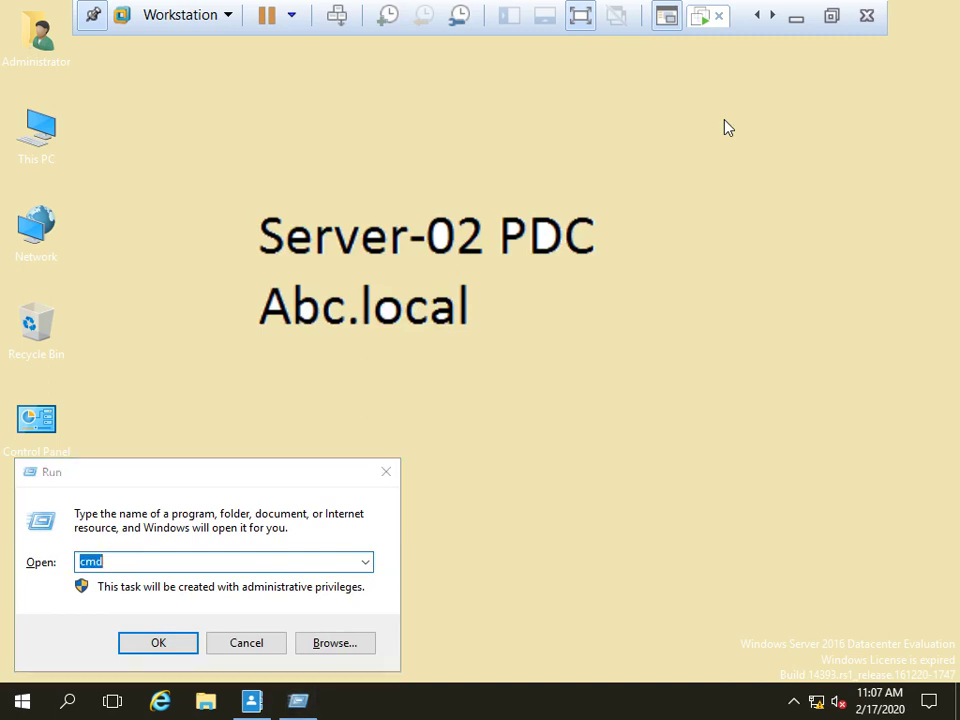
{"action": "left_click", "coordinate": [386, 471]}
{"action": "right_click", "coordinate": [381, 242]}
{"action": "left_click", "coordinate": [456, 294]}
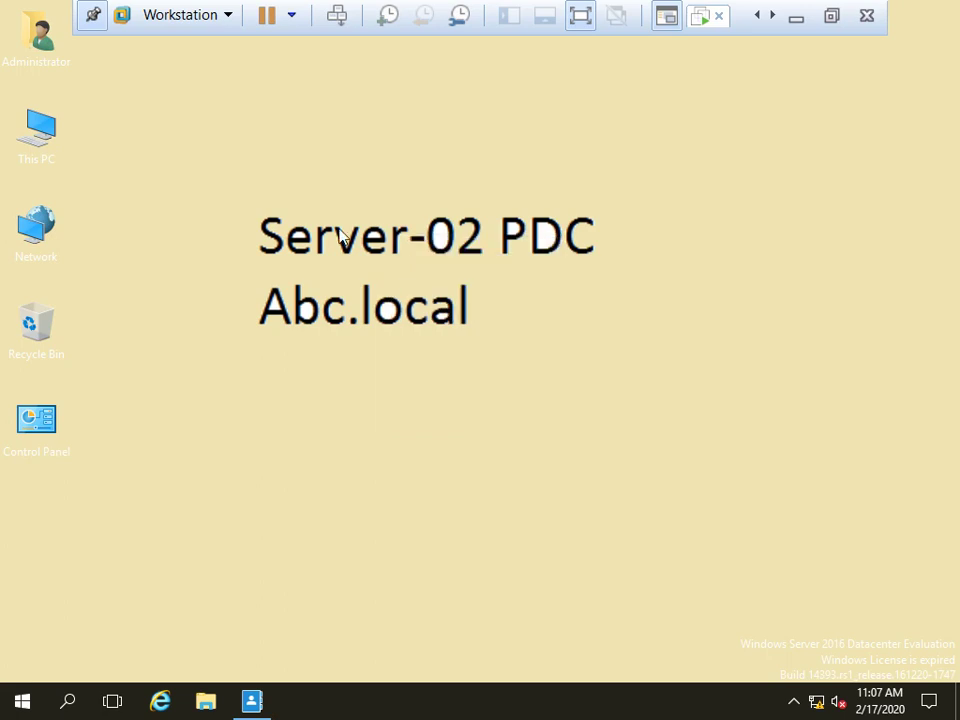
{"action": "right_click", "coordinate": [341, 231]}
{"action": "left_click", "coordinate": [392, 282]}
{"action": "right_click", "coordinate": [358, 247]}
{"action": "left_click", "coordinate": [409, 302]}
{"action": "right_click", "coordinate": [377, 262]}
{"action": "left_click", "coordinate": [452, 320]}
Relaunch the dsa.msc console from Run and refresh the desktop several more times
{"action": "key", "text": "super+r"}
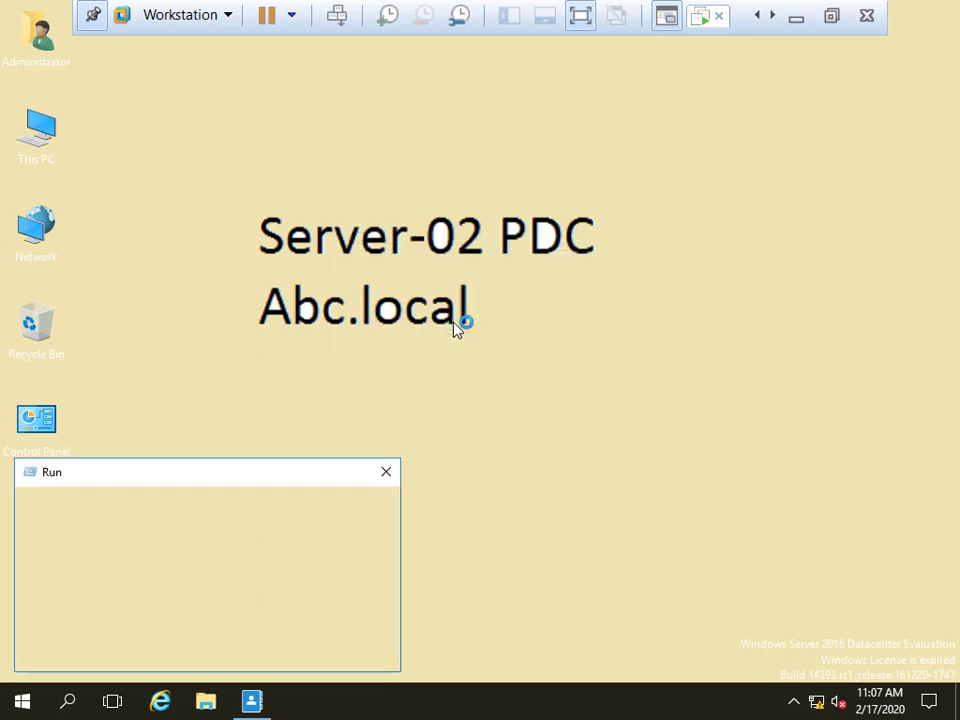
{"action": "key", "text": "Return"}
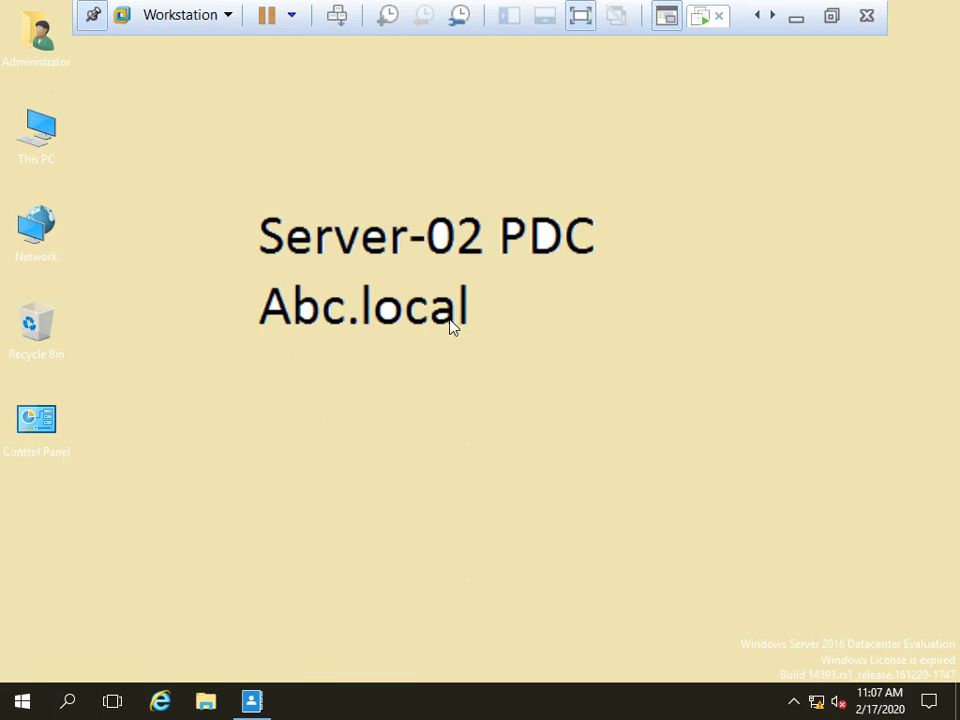
{"action": "right_click", "coordinate": [446, 244]}
{"action": "left_click", "coordinate": [505, 299]}
{"action": "right_click", "coordinate": [439, 240]}
{"action": "left_click", "coordinate": [469, 287]}
{"action": "right_click", "coordinate": [453, 256]}
{"action": "left_click", "coordinate": [537, 314]}
{"action": "right_click", "coordinate": [478, 278]}
{"action": "left_click", "coordinate": [538, 331]}
{"action": "right_click", "coordinate": [476, 268]}
{"action": "left_click", "coordinate": [520, 316]}
Minimize the Administrative Center and select test accounts Rms2 and Rms1 in Users
{"action": "left_click", "coordinate": [256, 703]}
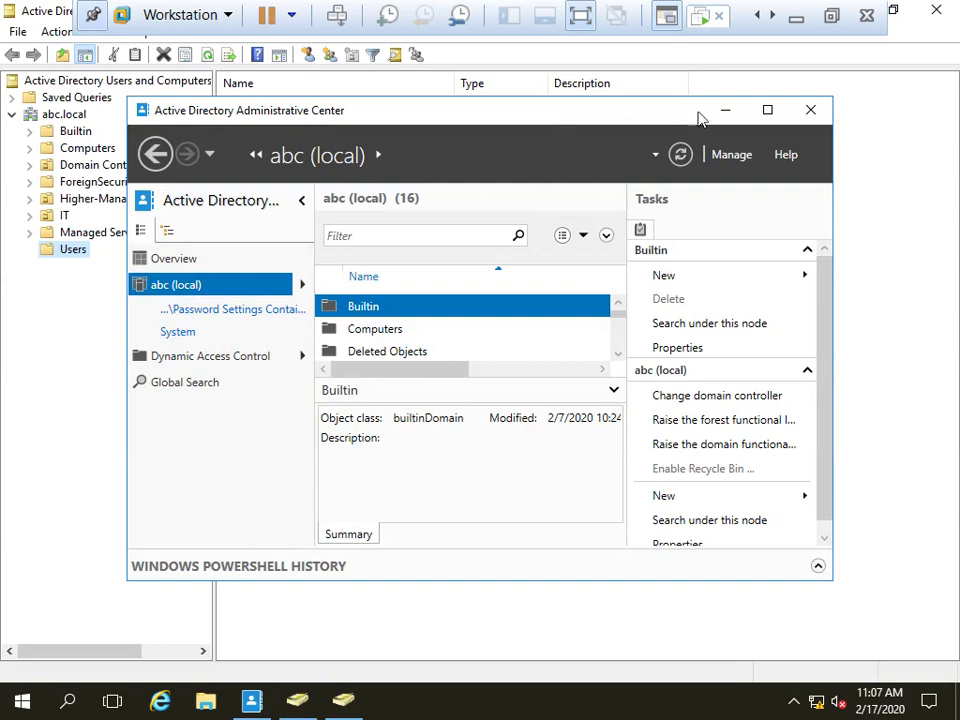
{"action": "left_click", "coordinate": [728, 109]}
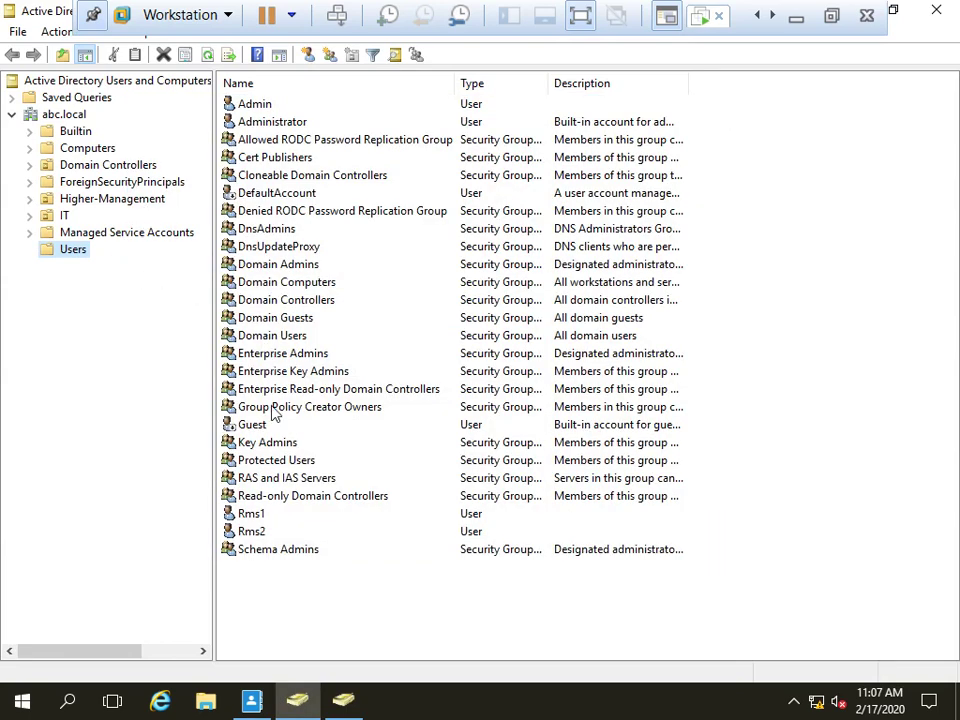
{"action": "left_click", "coordinate": [262, 531]}
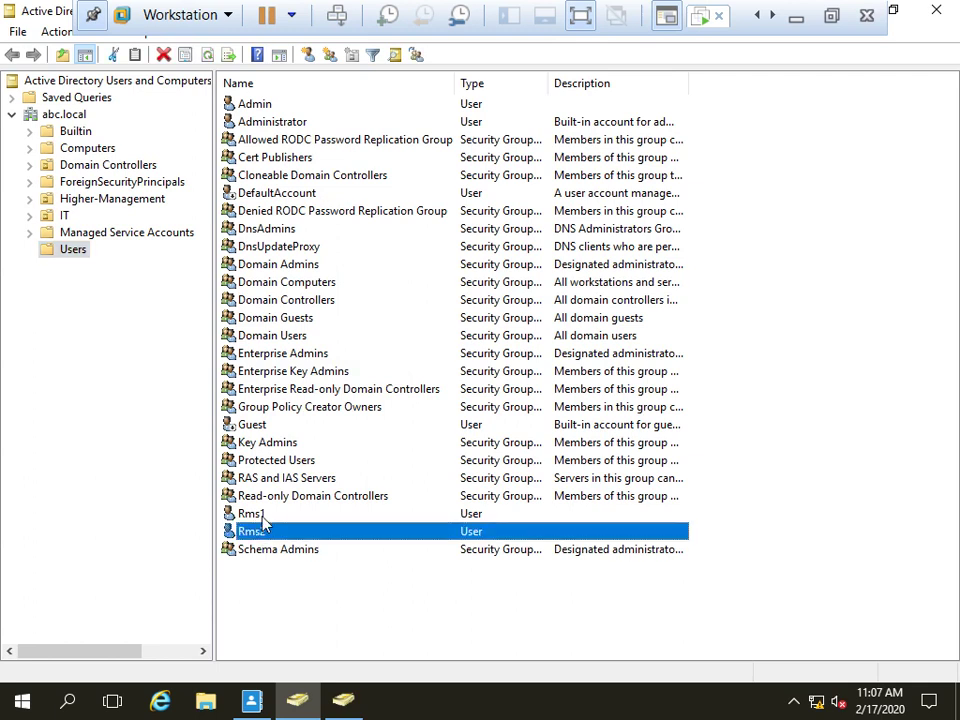
{"action": "left_click", "coordinate": [258, 514], "text": "ctrl"}
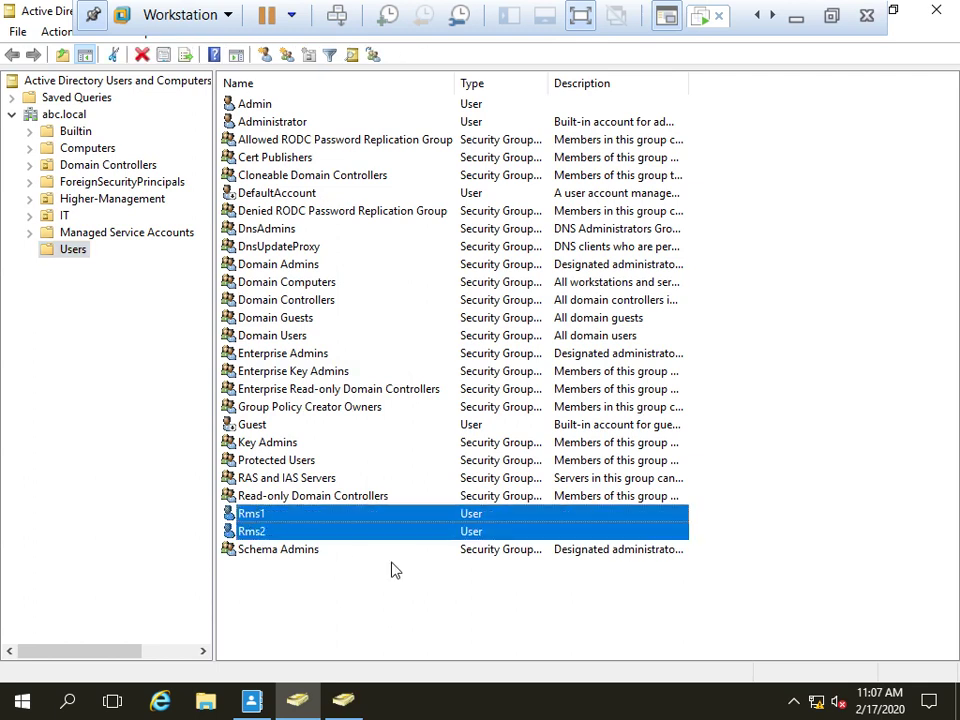
Delete Rms1 and Rms2 after confirming Yes, then close both Users and Computers windows
{"action": "key", "text": "Delete"}
{"action": "key", "text": "Left"}
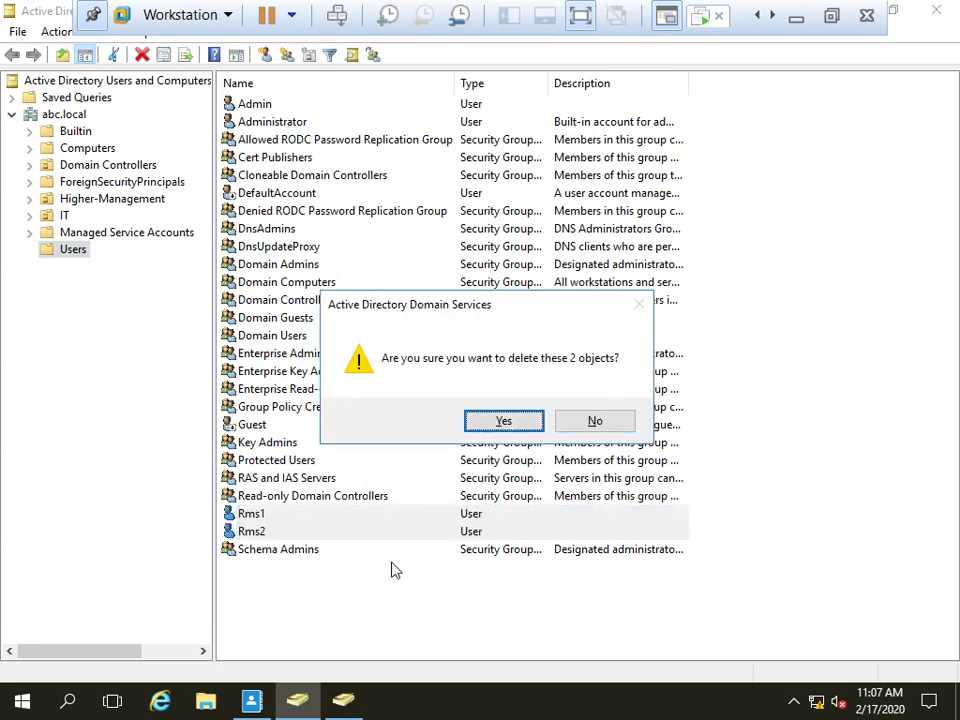
{"action": "left_click", "coordinate": [467, 423]}
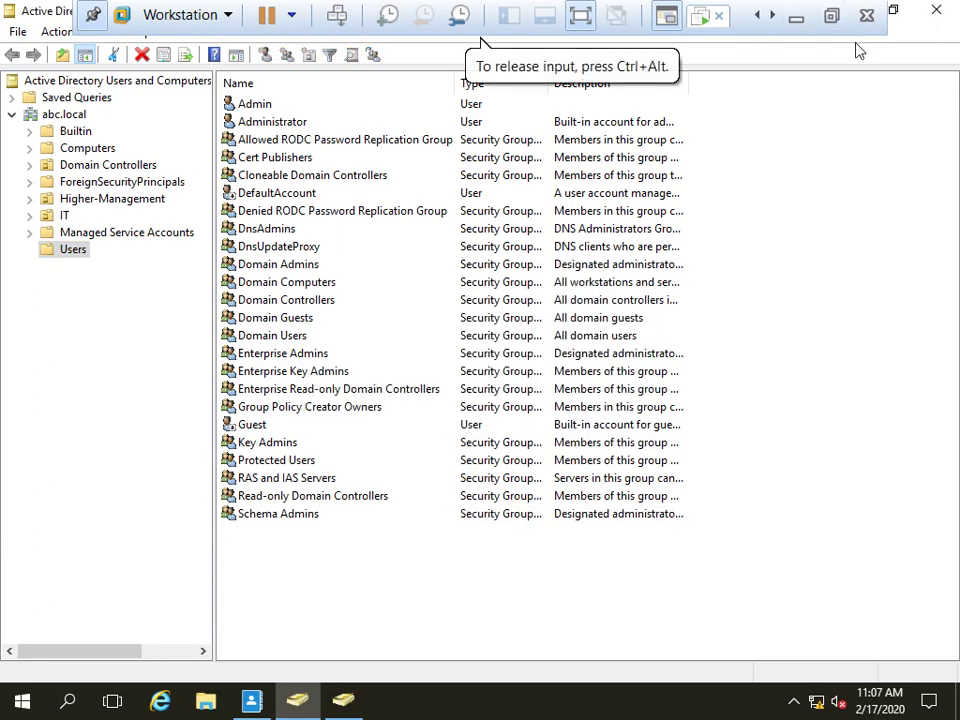
{"action": "left_click", "coordinate": [939, 13]}
{"action": "left_click", "coordinate": [936, 10]}
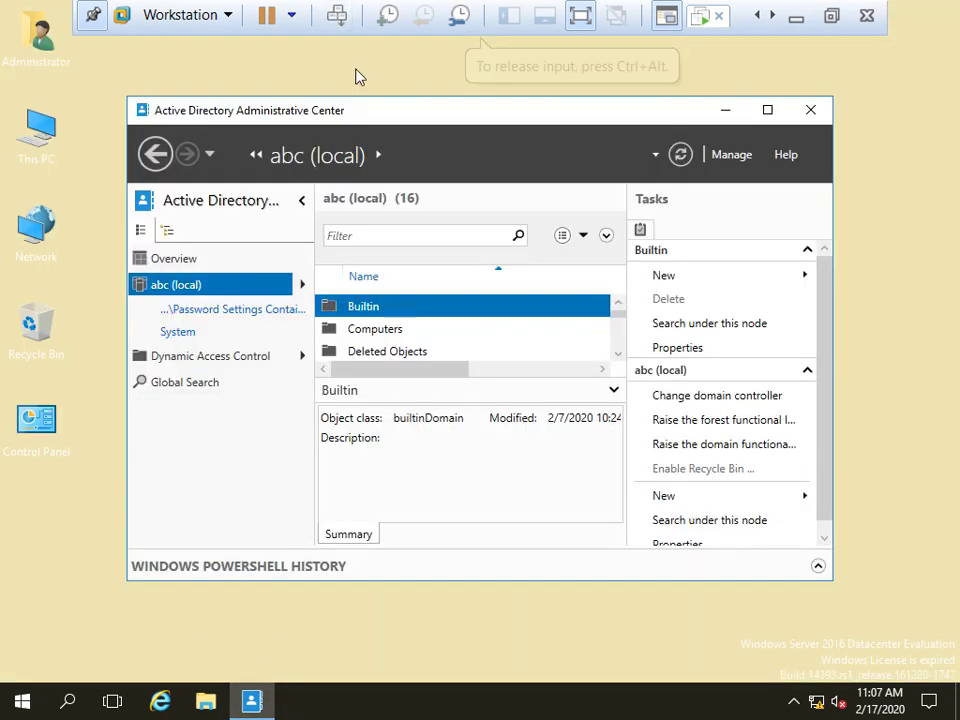
Maximize the Administrative Center and check the empty LostAndFound container
{"action": "double_click", "coordinate": [403, 111]}
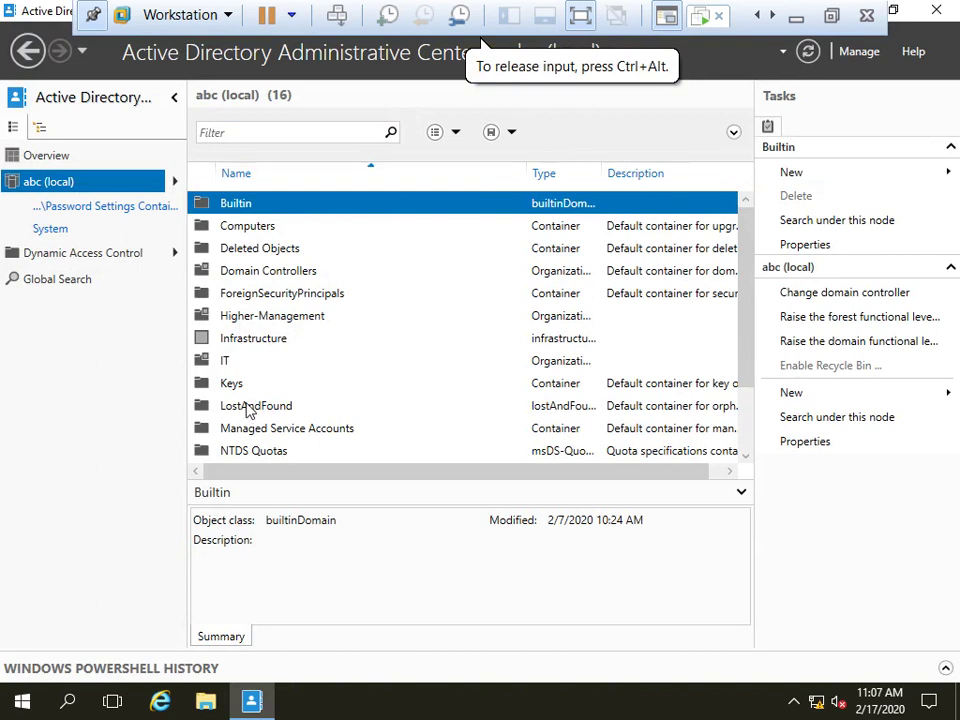
{"action": "left_click", "coordinate": [200, 410]}
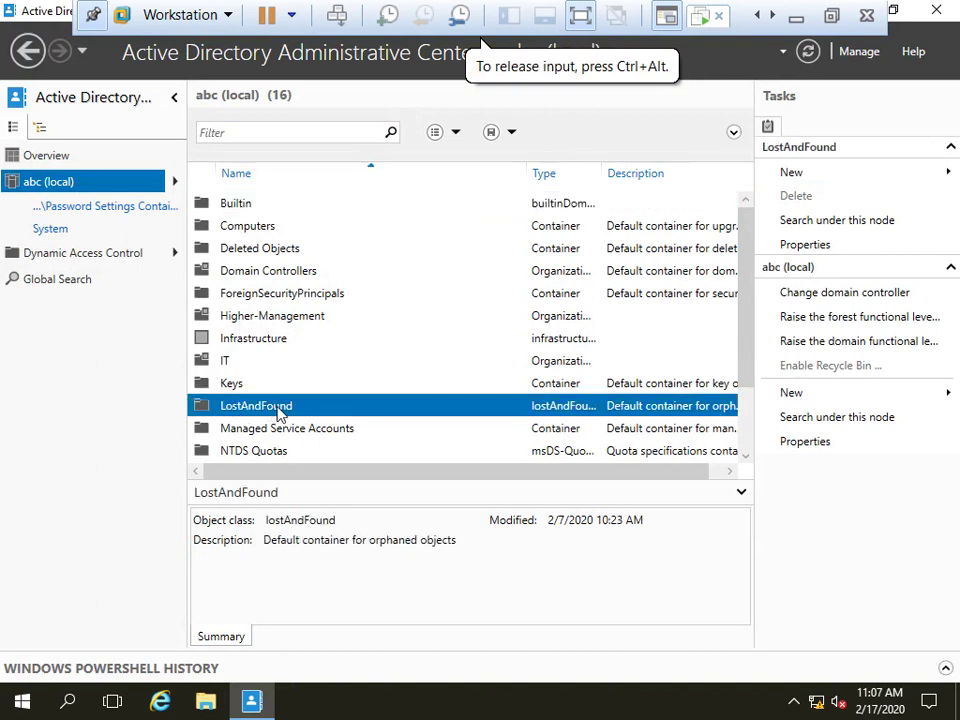
{"action": "double_click", "coordinate": [280, 415]}
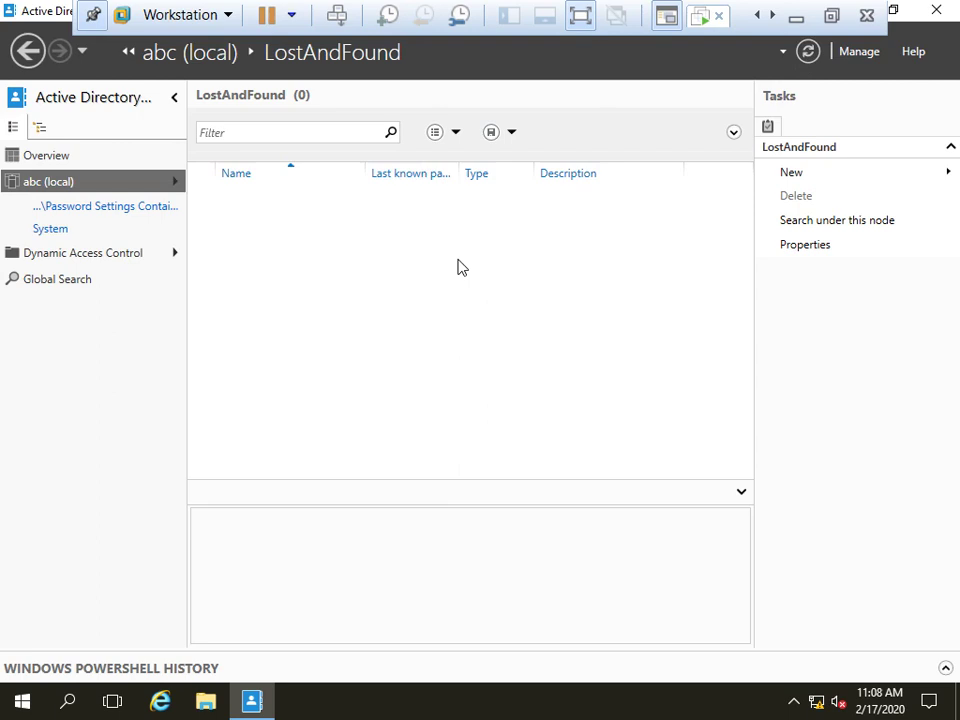
{"action": "left_click", "coordinate": [808, 53]}
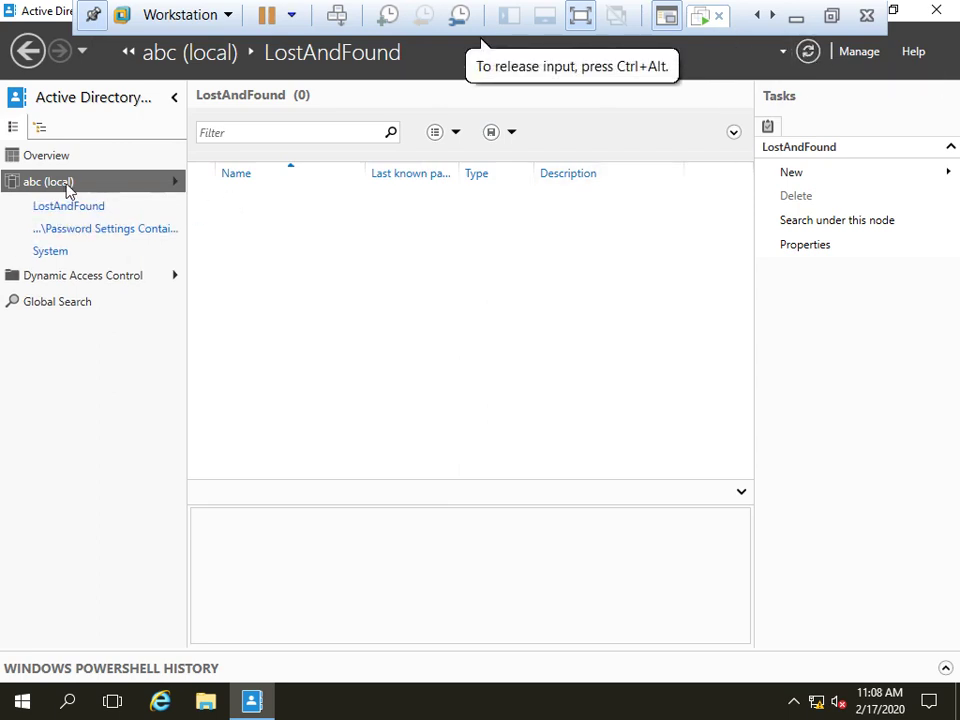
Return to abc (local) and open the Deleted Objects container
{"action": "left_click", "coordinate": [68, 188]}
{"action": "scroll", "coordinate": [399, 300], "scroll_direction": "down", "scroll_amount": 2}
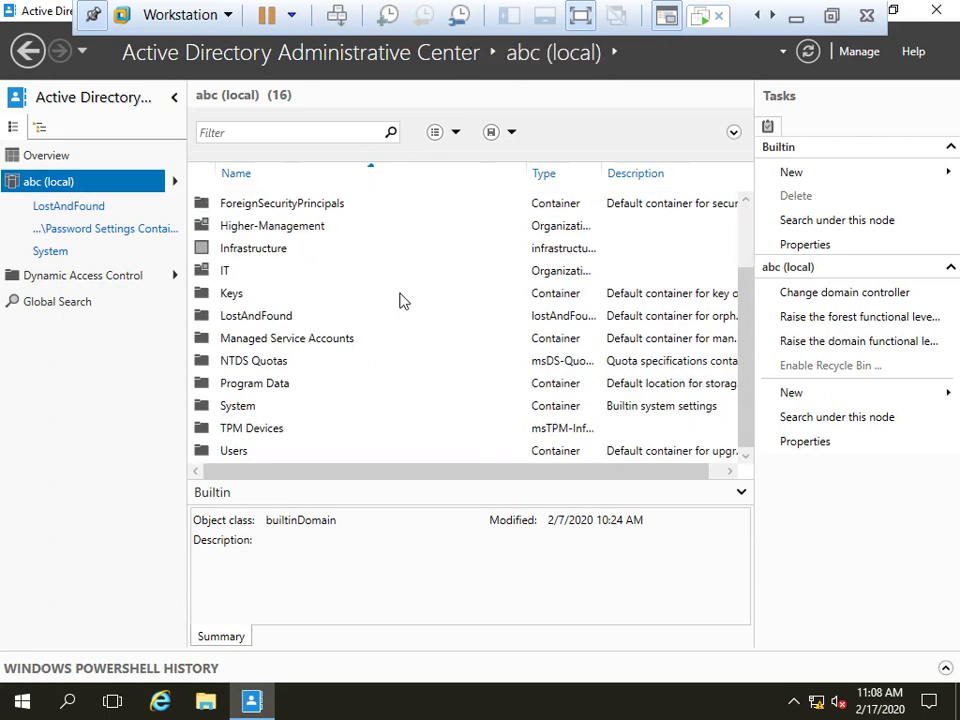
{"action": "scroll", "coordinate": [400, 300], "scroll_direction": "up", "scroll_amount": 3}
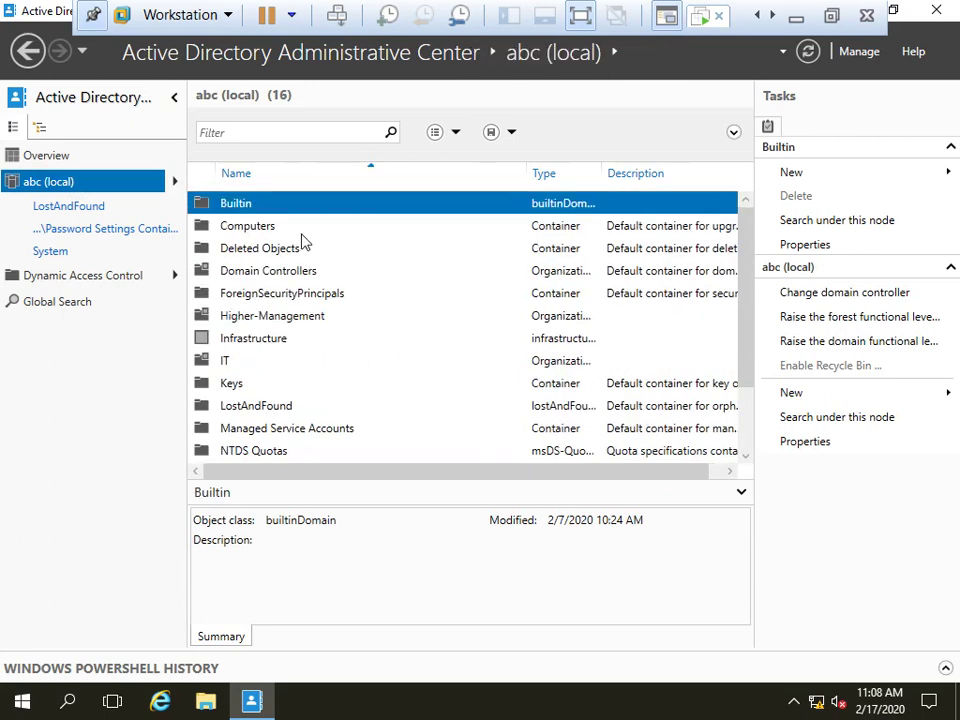
{"action": "left_click", "coordinate": [250, 254]}
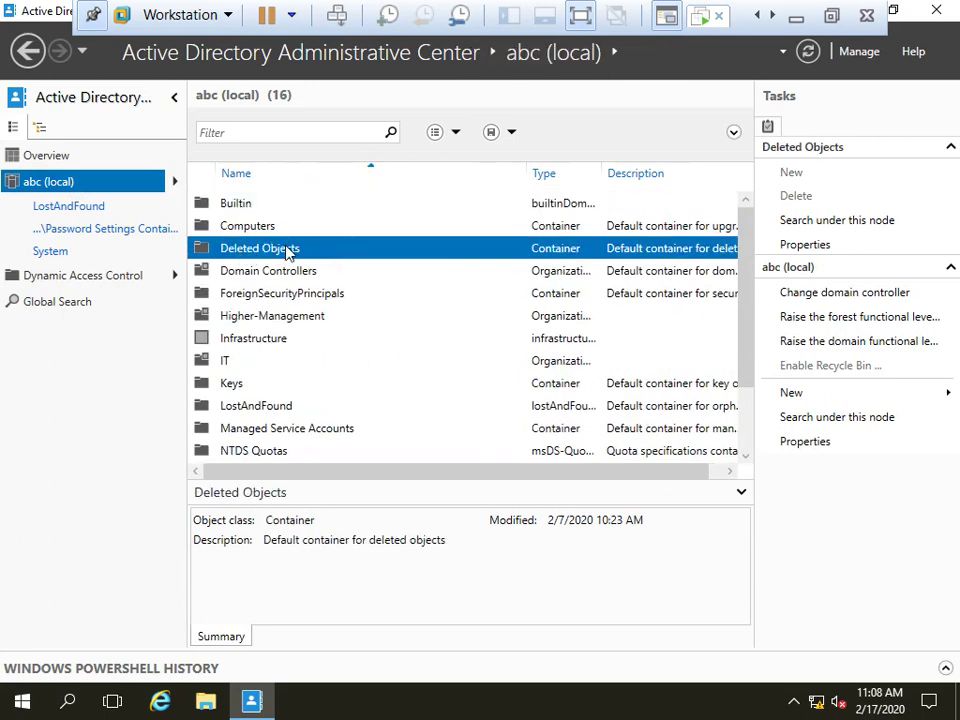
{"action": "double_click", "coordinate": [287, 252]}
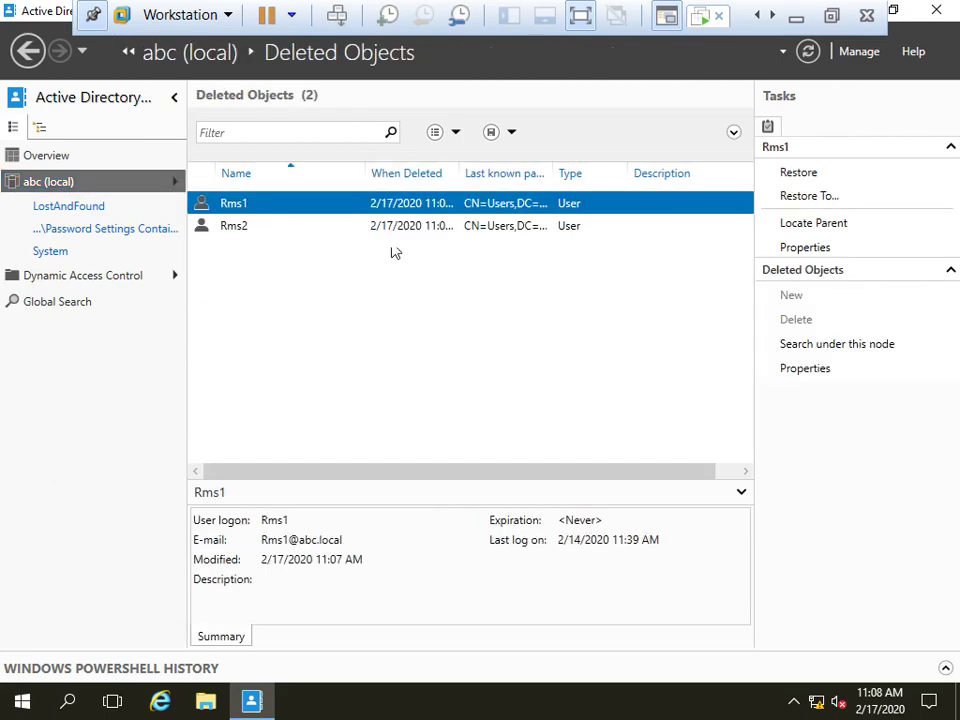
Compare the deleted Rms1 and Rms2 entries, ending with Rms1 selected
{"action": "left_click", "coordinate": [246, 224]}
{"action": "left_click", "coordinate": [242, 207]}
{"action": "left_click", "coordinate": [242, 228]}
{"action": "left_click", "coordinate": [242, 207]}
{"action": "left_click", "coordinate": [240, 228]}
{"action": "left_click", "coordinate": [240, 208]}
{"action": "left_click", "coordinate": [241, 228]}
{"action": "left_click", "coordinate": [242, 207]}
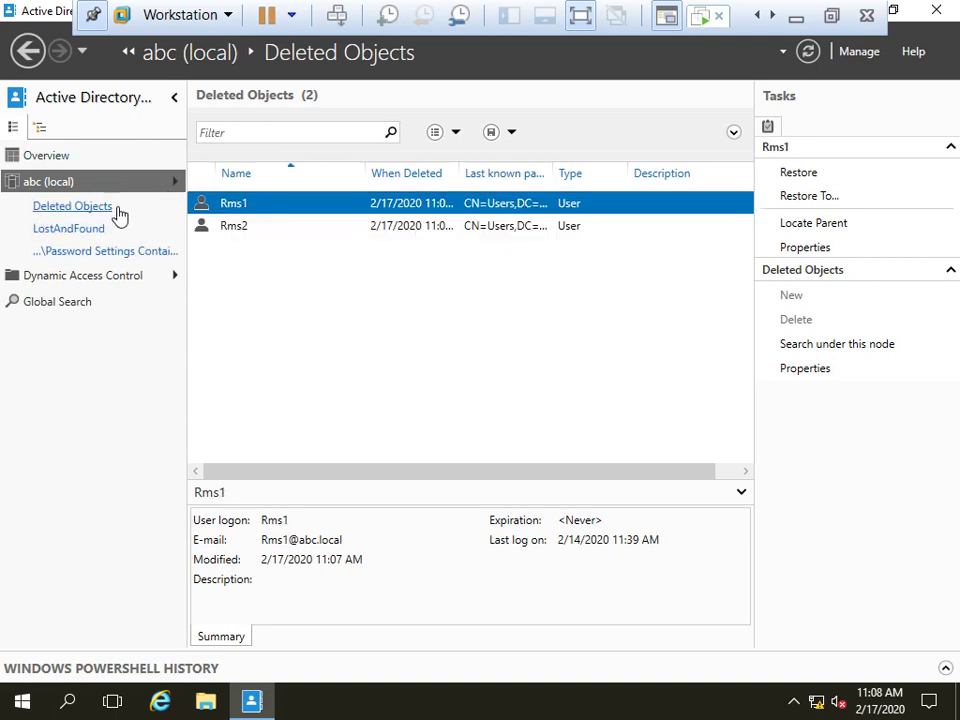
Reopen Deleted Objects, restore Rms1 and Rms2 together, and minimize the Administrative Center
{"action": "left_click", "coordinate": [55, 183]}
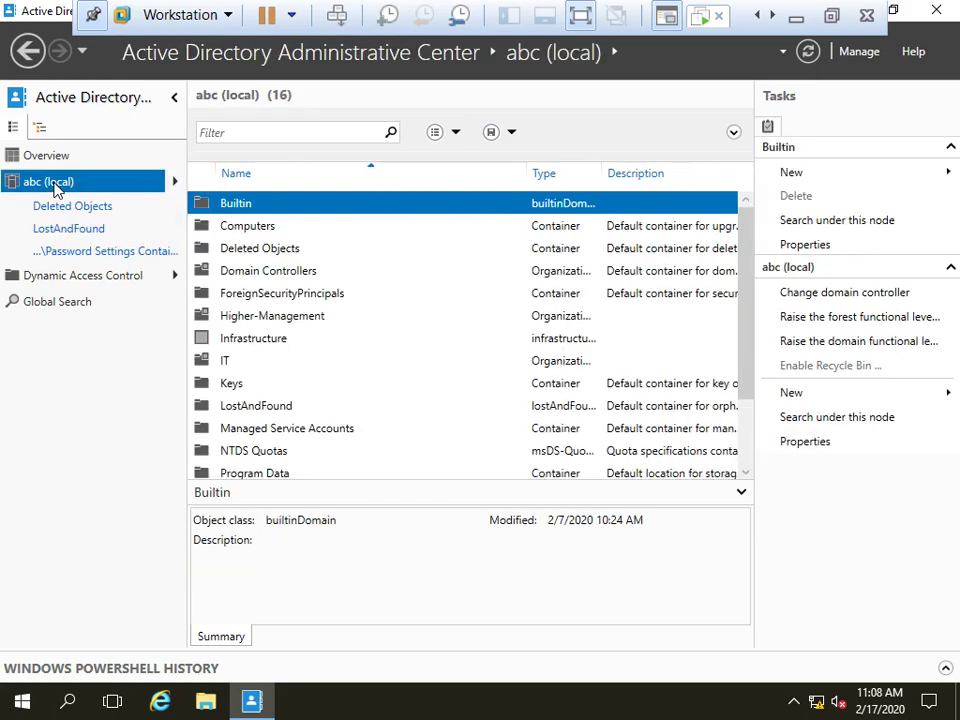
{"action": "left_click", "coordinate": [253, 250]}
{"action": "double_click", "coordinate": [310, 251]}
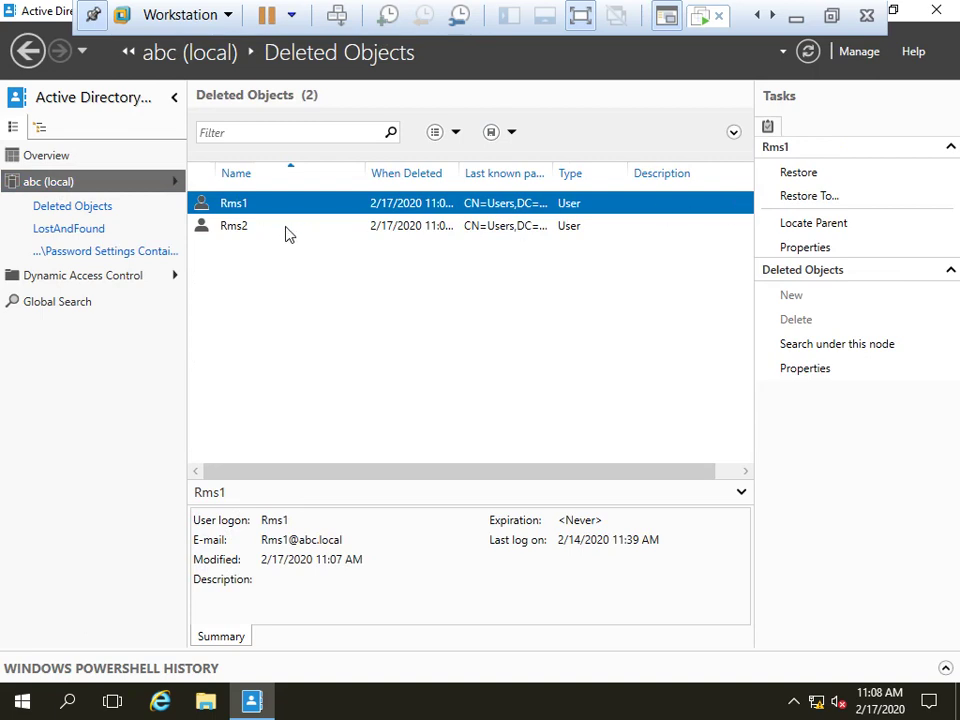
{"action": "left_click", "coordinate": [233, 226], "text": "shift"}
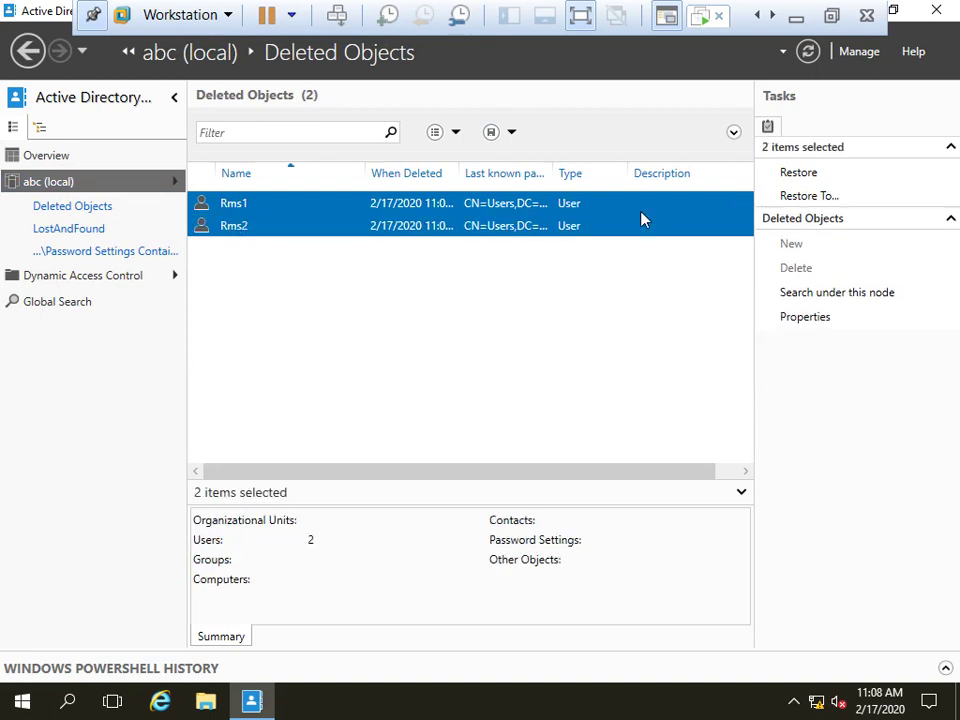
{"action": "left_click", "coordinate": [814, 174]}
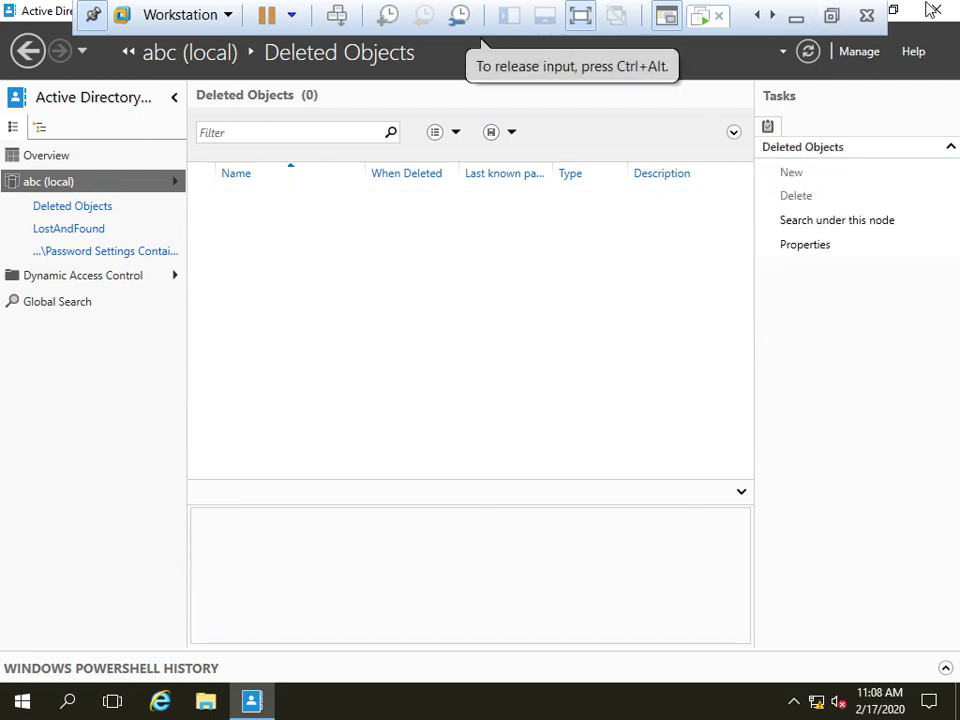
{"action": "left_click", "coordinate": [893, 10]}
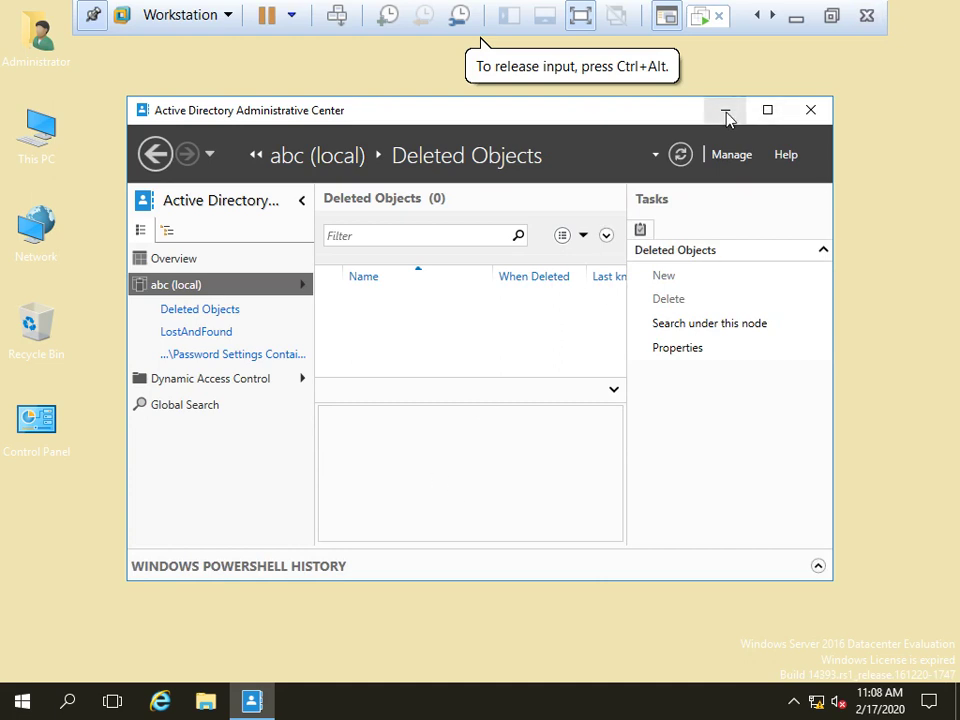
{"action": "left_click", "coordinate": [725, 110]}
Relaunch Users and Computers, confirm Rms1 and Rms2 are back in Users, then minimize the VM
{"action": "key", "text": "super+r"}
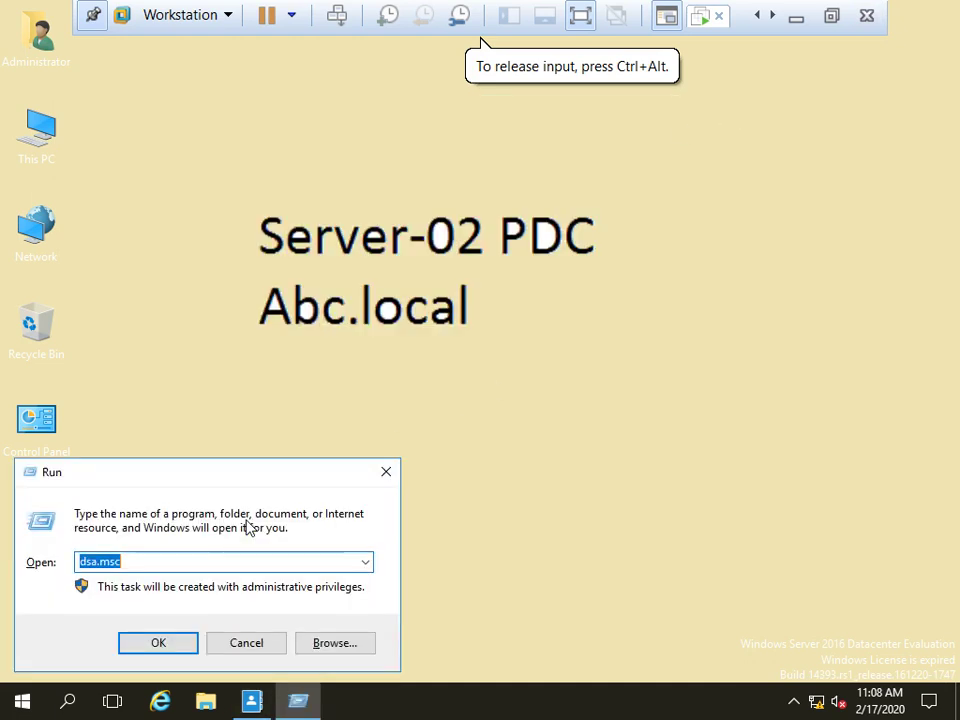
{"action": "key", "text": "Return"}
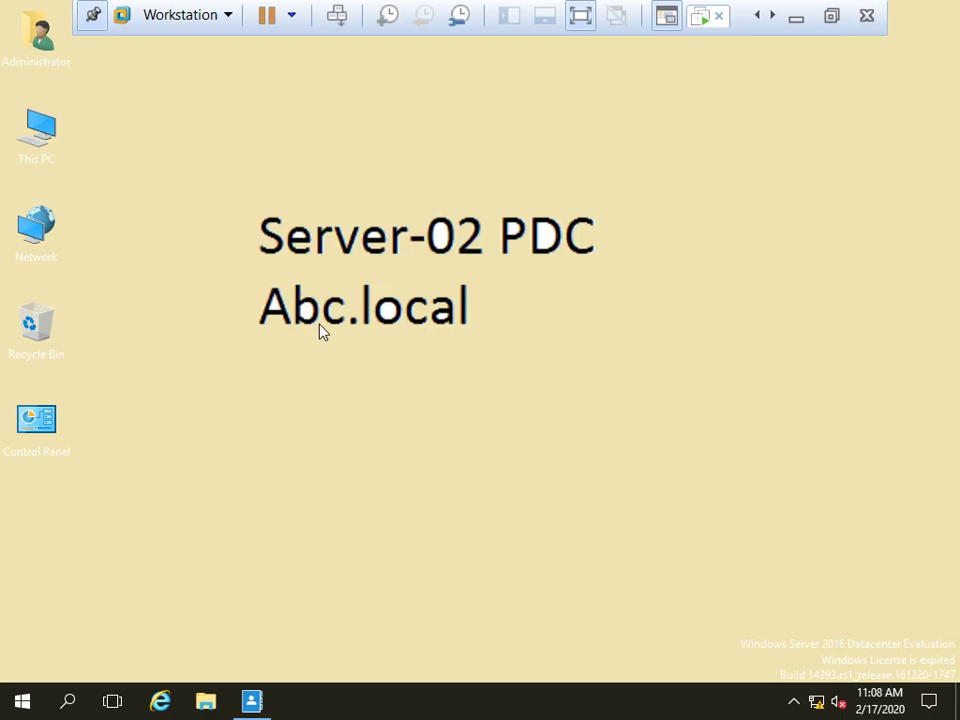
{"action": "right_click", "coordinate": [647, 290]}
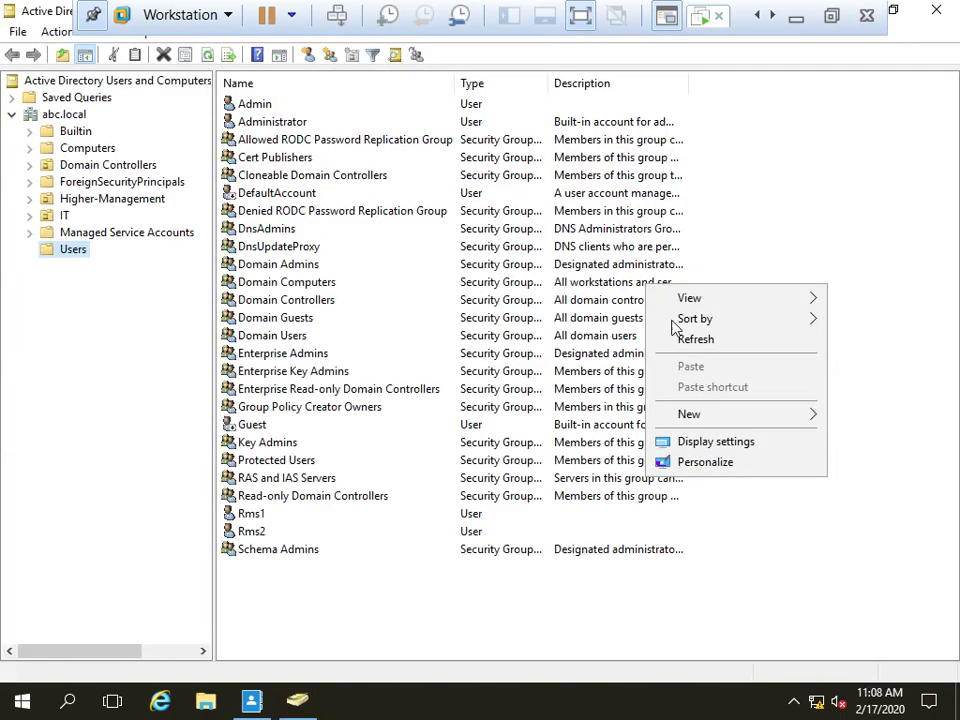
{"action": "left_click", "coordinate": [681, 338]}
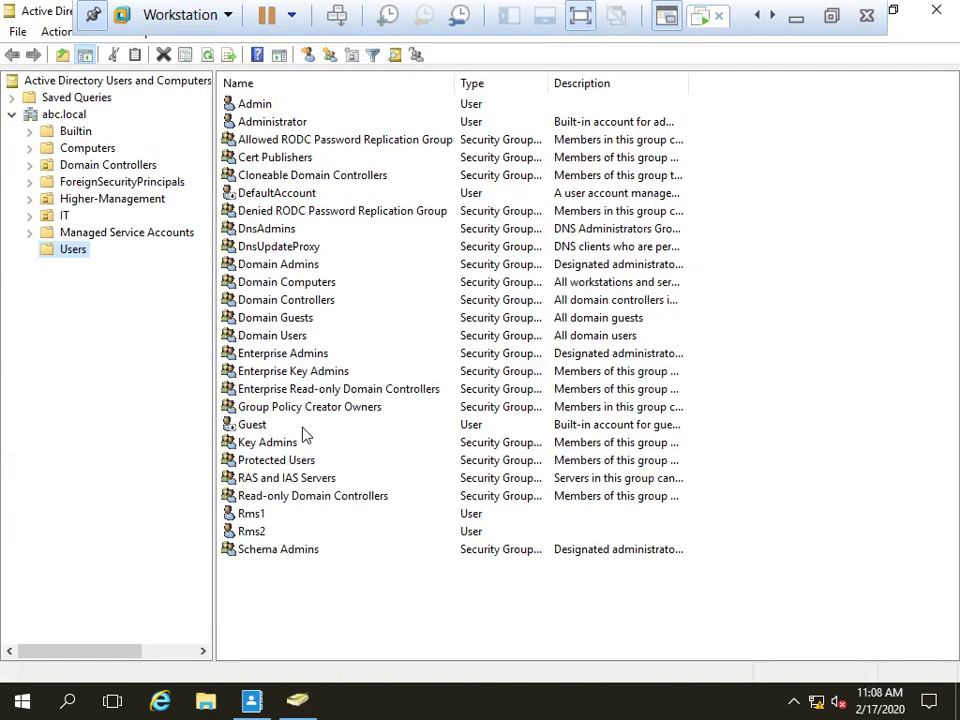
{"action": "left_click", "coordinate": [247, 515]}
{"action": "left_click", "coordinate": [247, 533]}
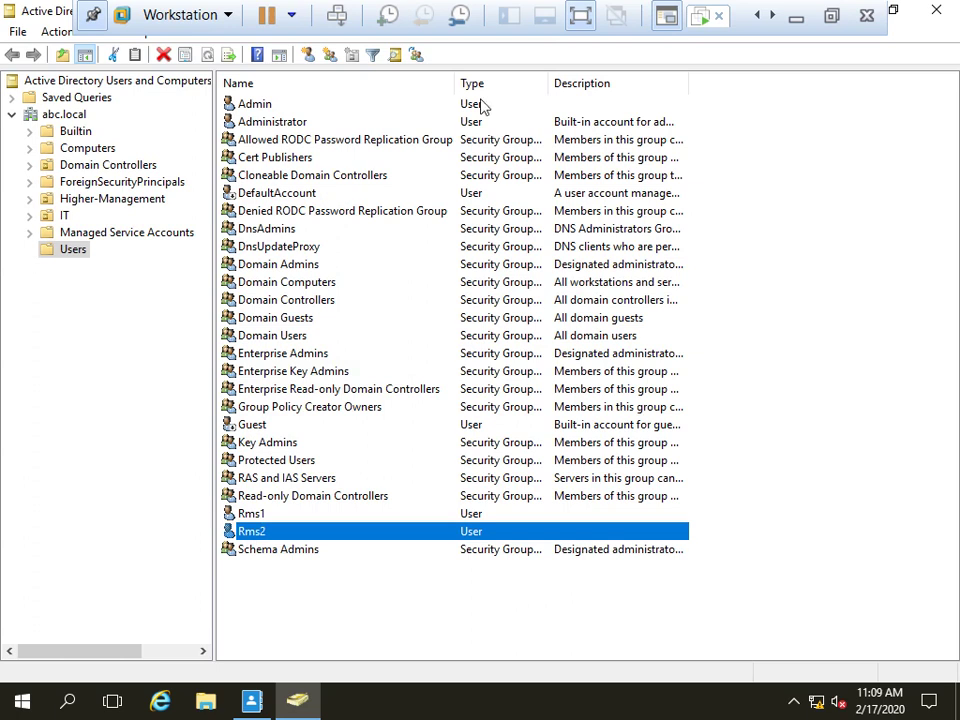
{"action": "left_click", "coordinate": [796, 18]}
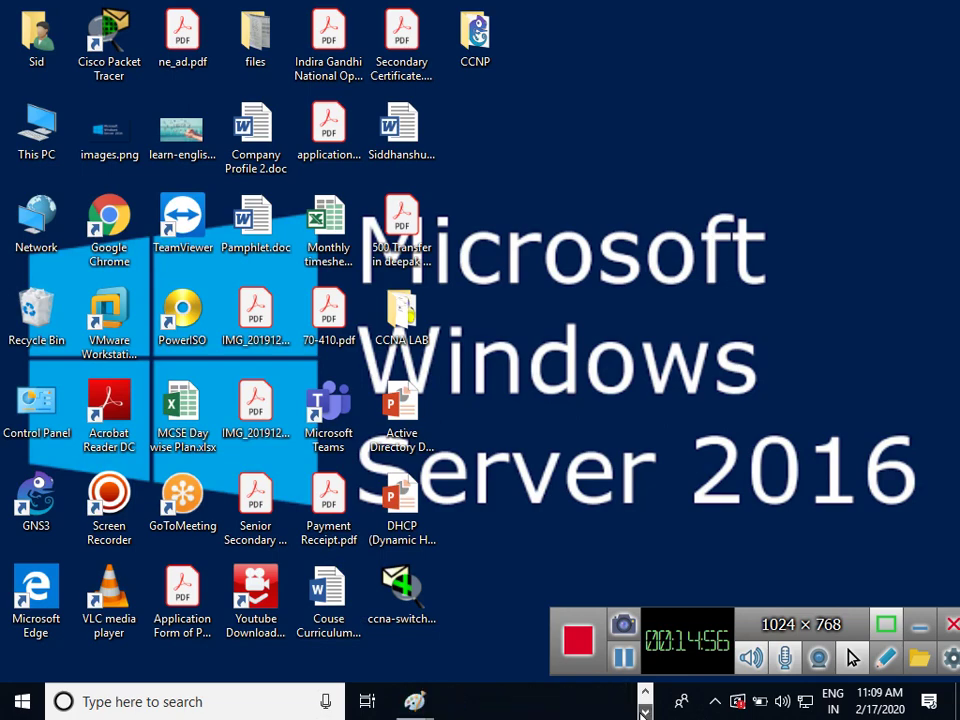
Bring up the Active Directory Recycle Bin notes in Paint
{"action": "mouse_move", "coordinate": [414, 700]}
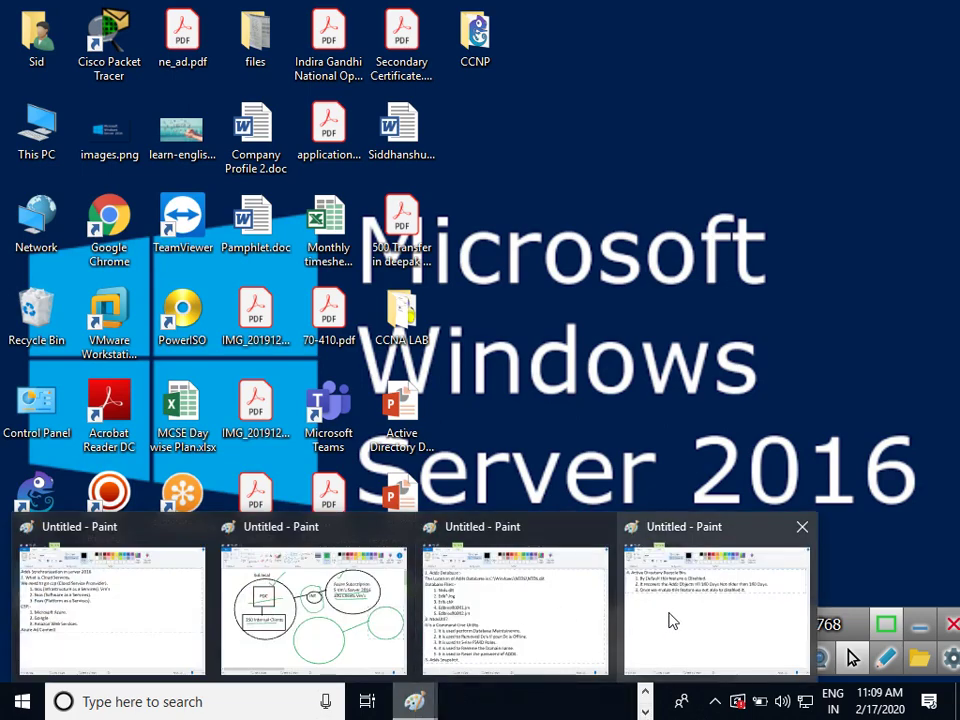
{"action": "left_click", "coordinate": [452, 624]}
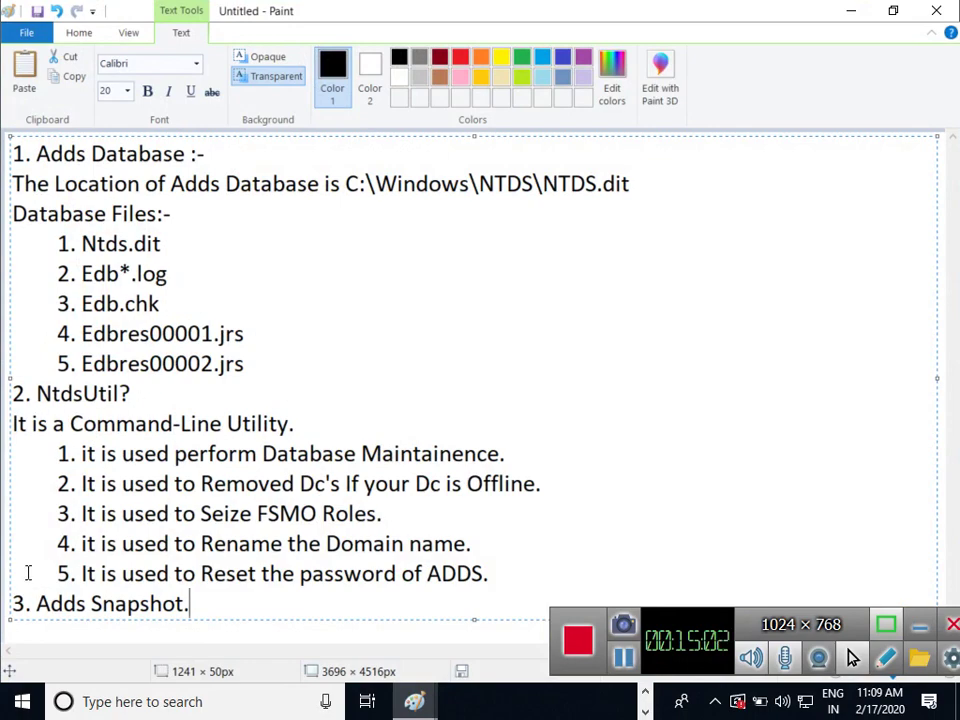
{"action": "left_click", "coordinate": [424, 712]}
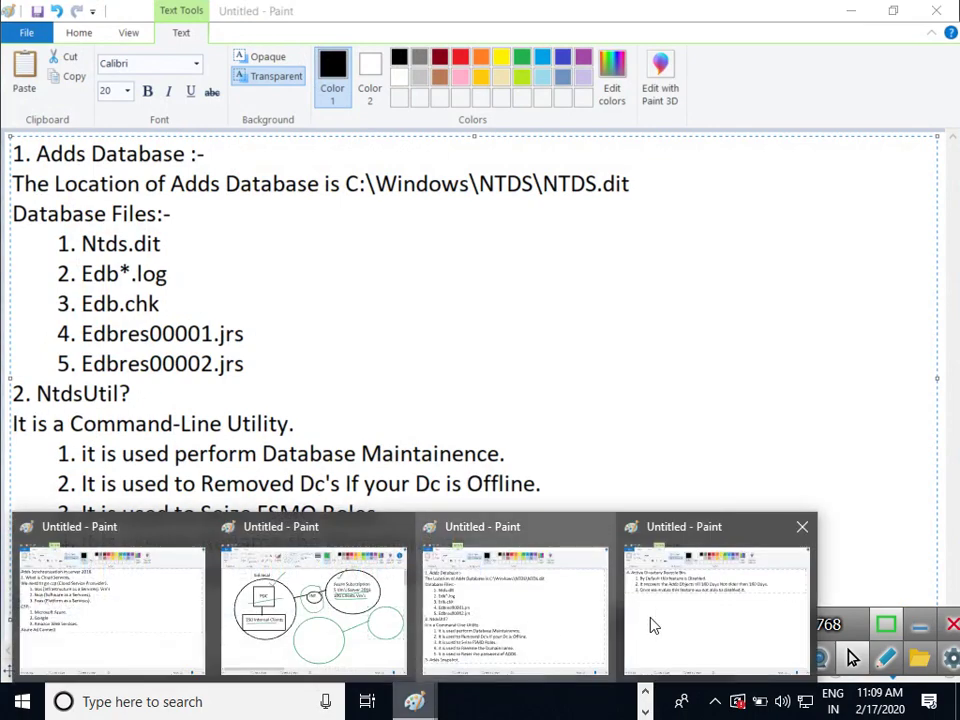
{"action": "left_click", "coordinate": [651, 626]}
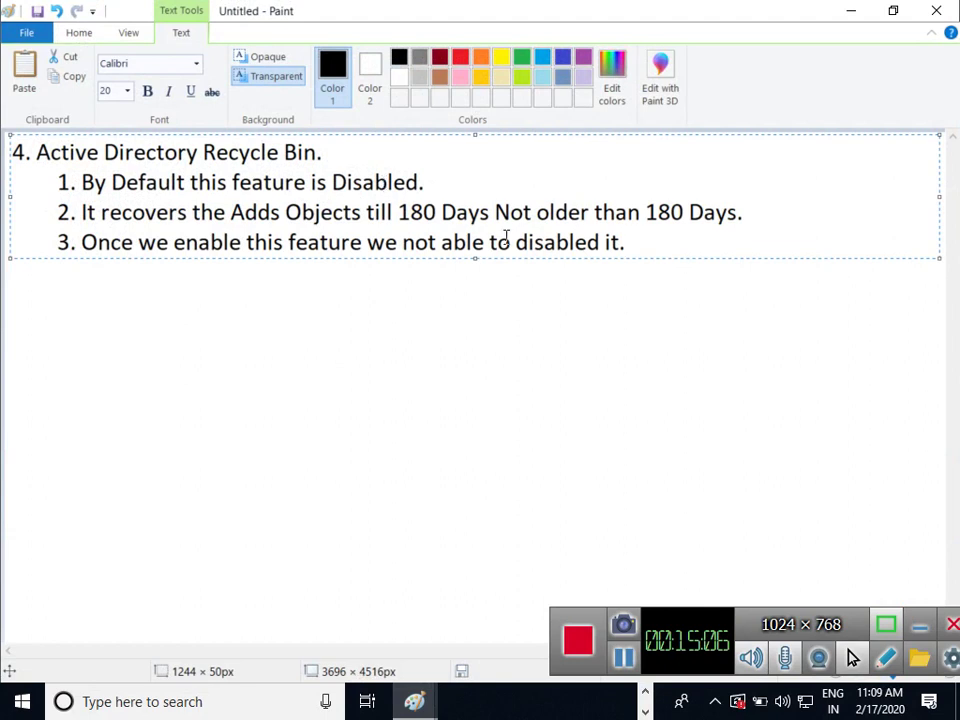
Add the line '5. Windows server backup or only Adds Backup.' below point 3
{"action": "key", "text": "Return"}
{"action": "type", "text": "5"}
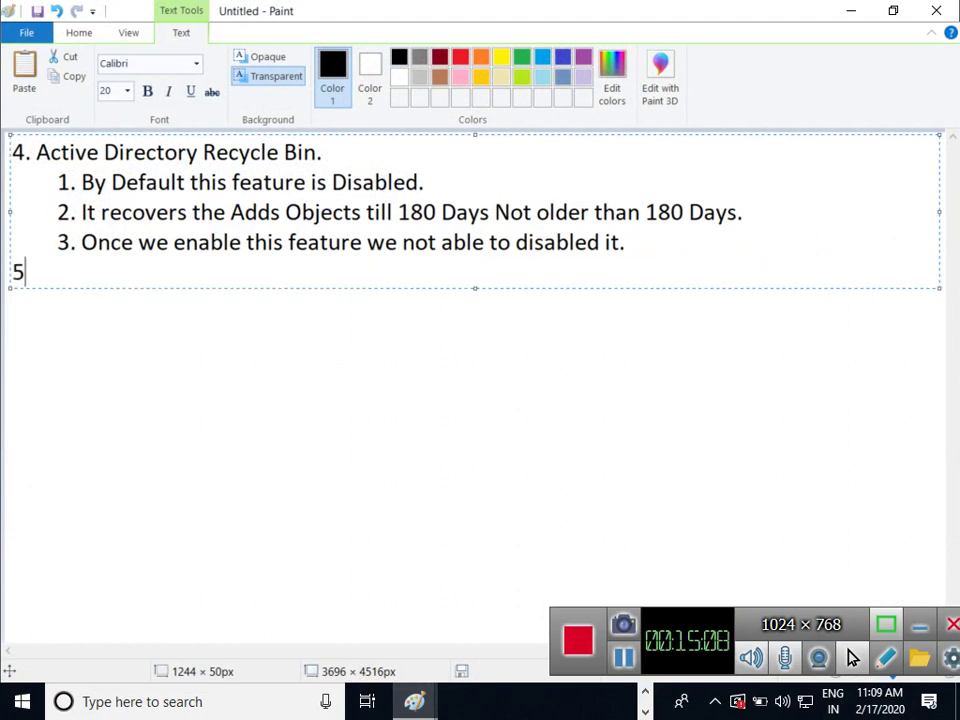
{"action": "type", "text": ". Window"}
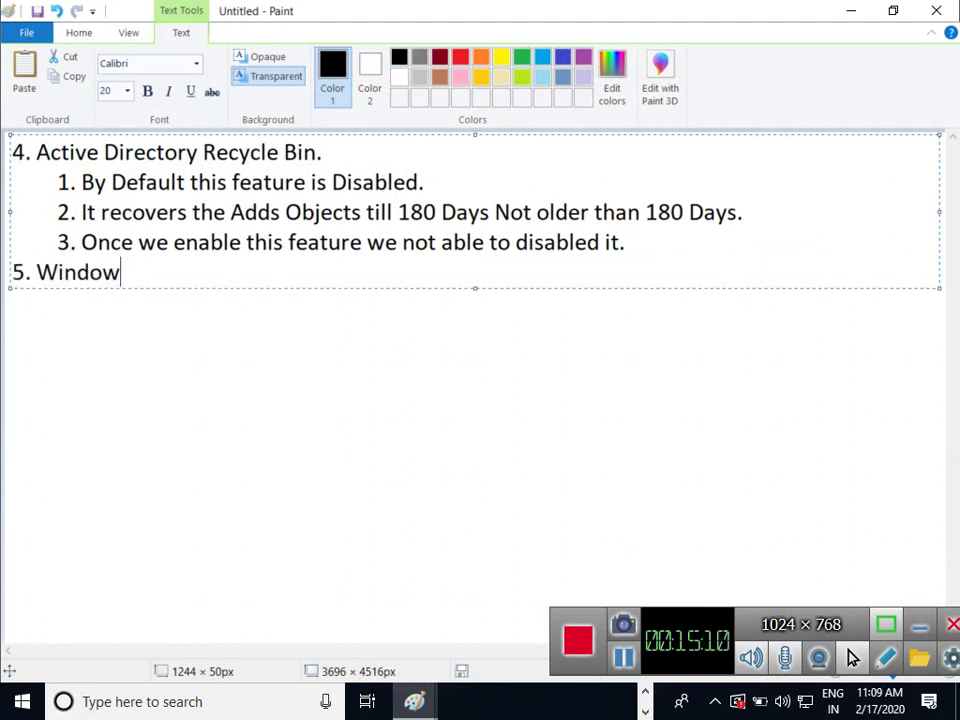
{"action": "type", "text": "s server "}
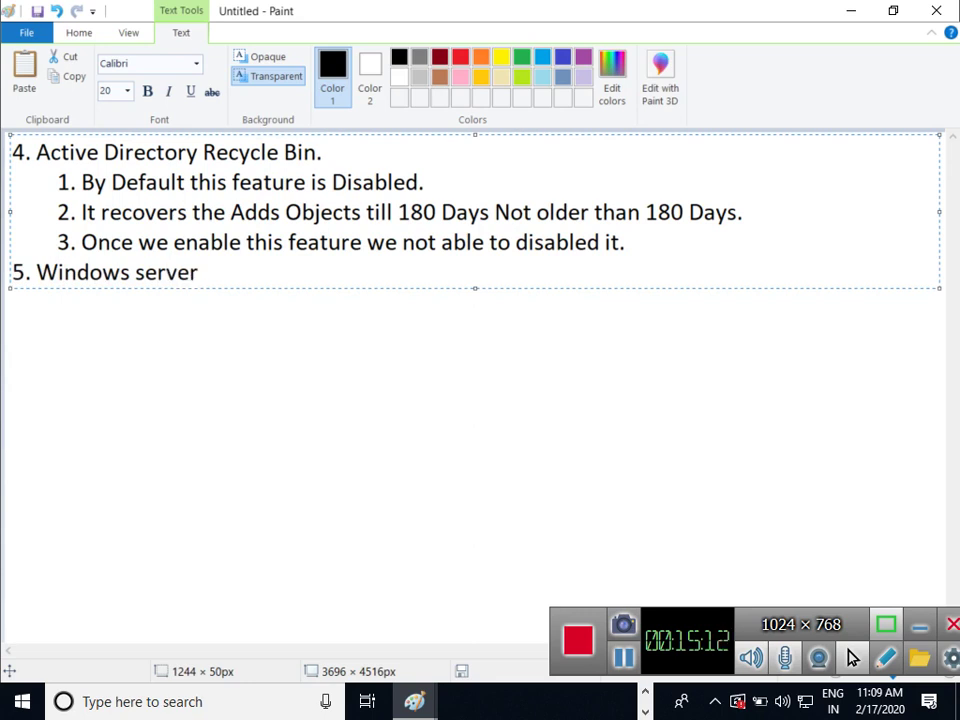
{"action": "type", "text": "backup"}
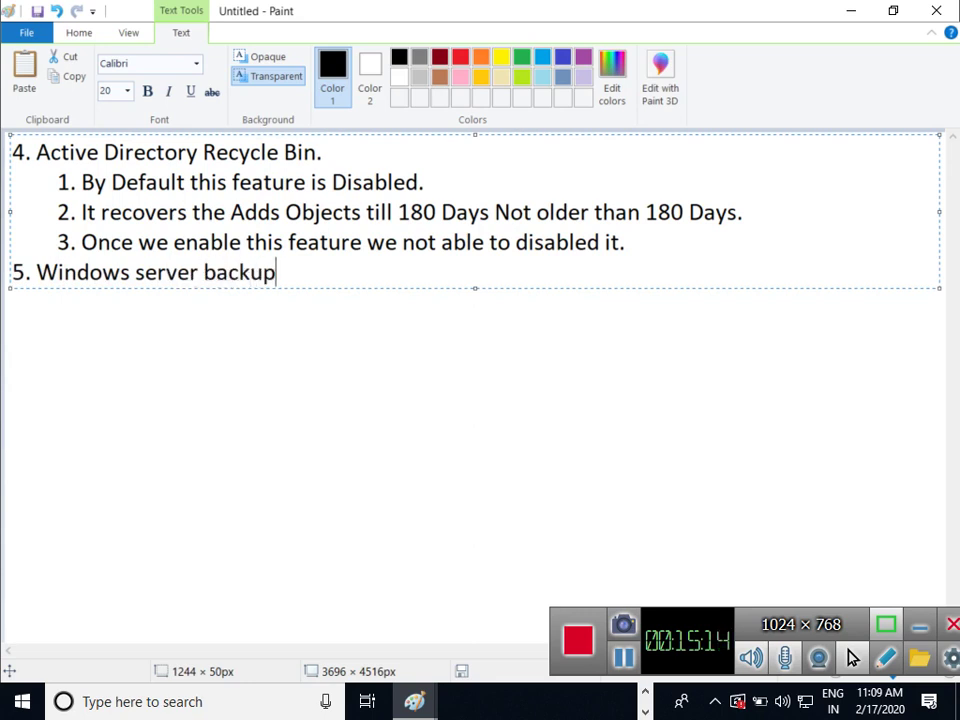
{"action": "type", "text": "."}
{"action": "key", "text": "BackSpace"}
{"action": "type", "text": "oronly "}
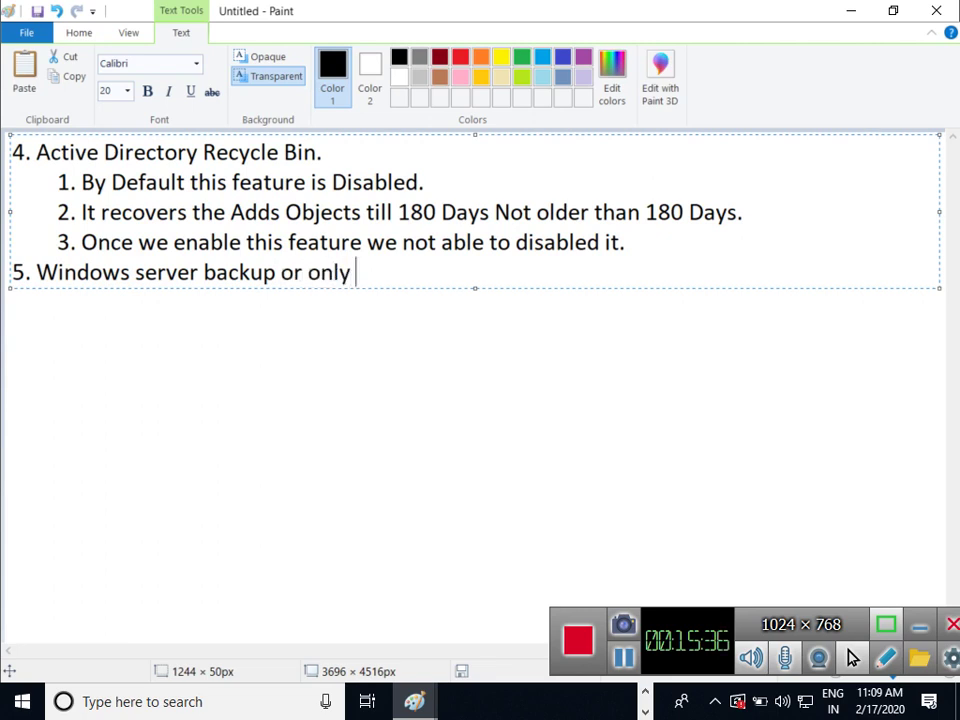
{"action": "type", "text": "Adds Bac"}
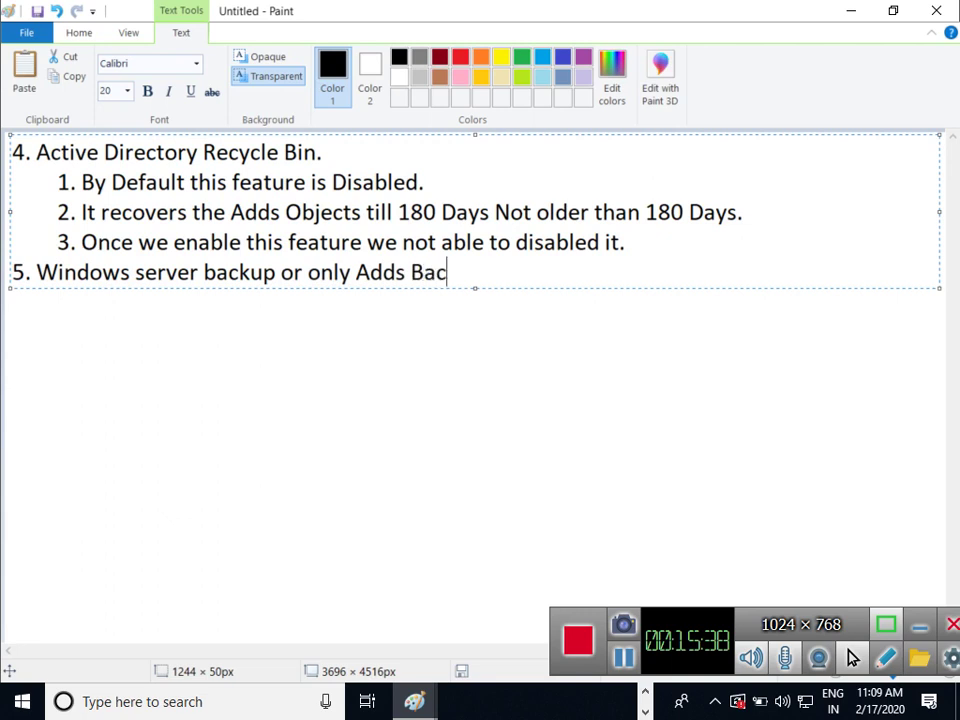
{"action": "type", "text": "kup."}
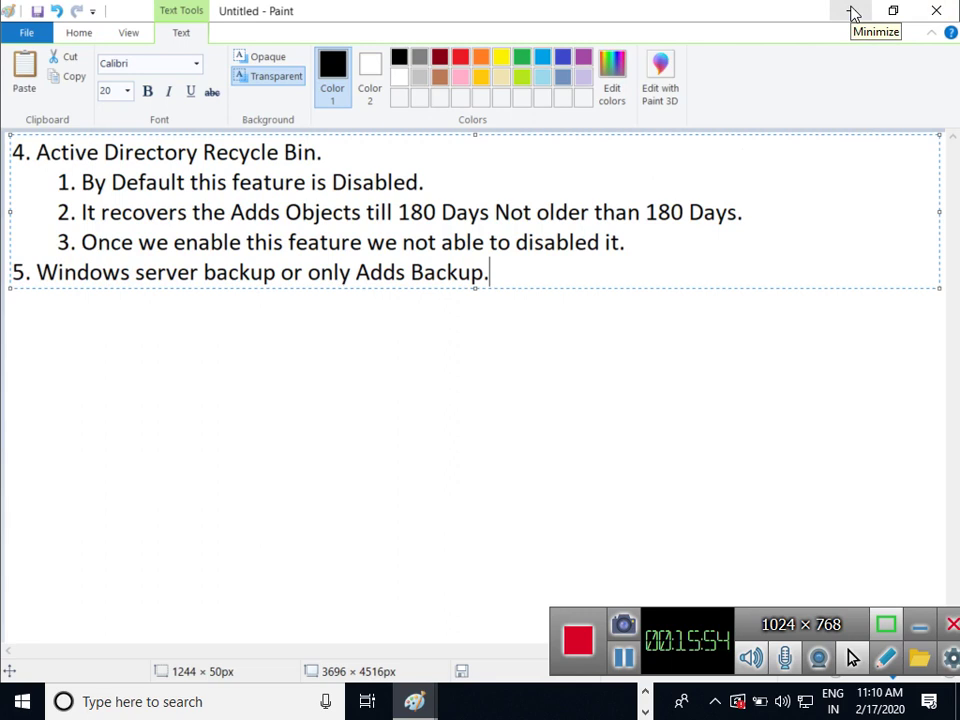
Add indented '1. We need to install one feature in server (windows server backup)', then minimize both Paint windows
{"action": "key", "text": "Return"}
{"action": "key", "text": "Tab"}
{"action": "type", "text": "1"}
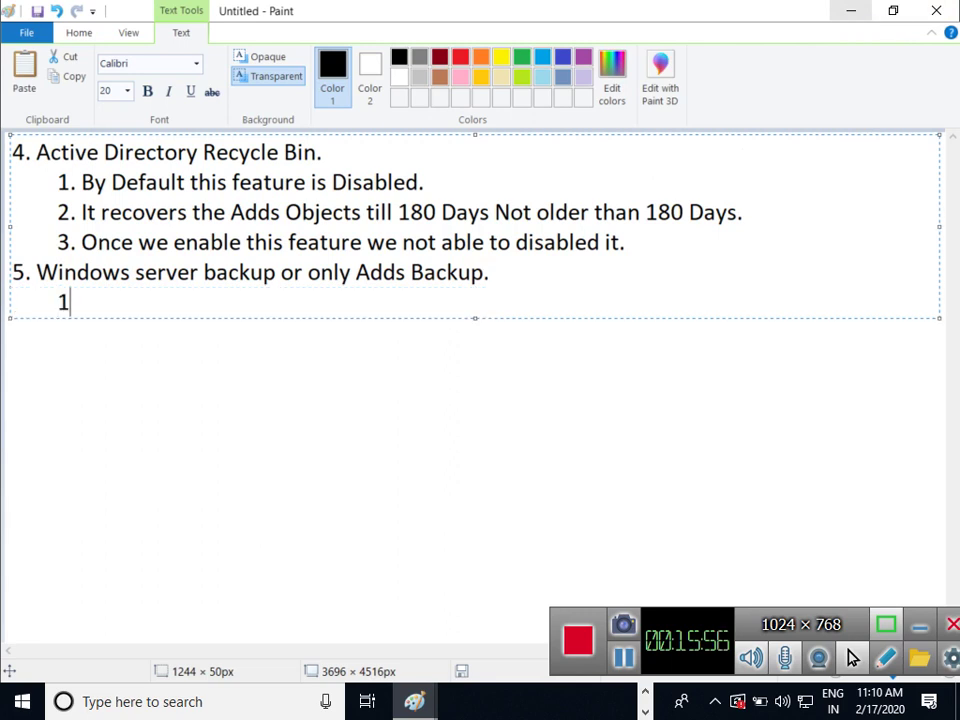
{"action": "type", "text": ". We need "}
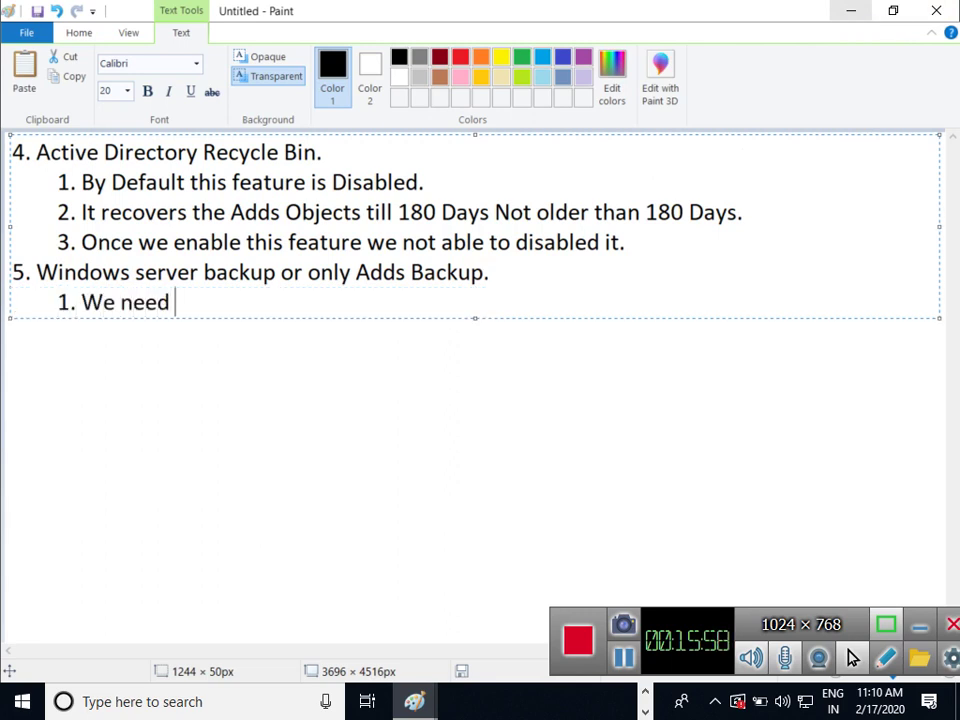
{"action": "type", "text": "to in"}
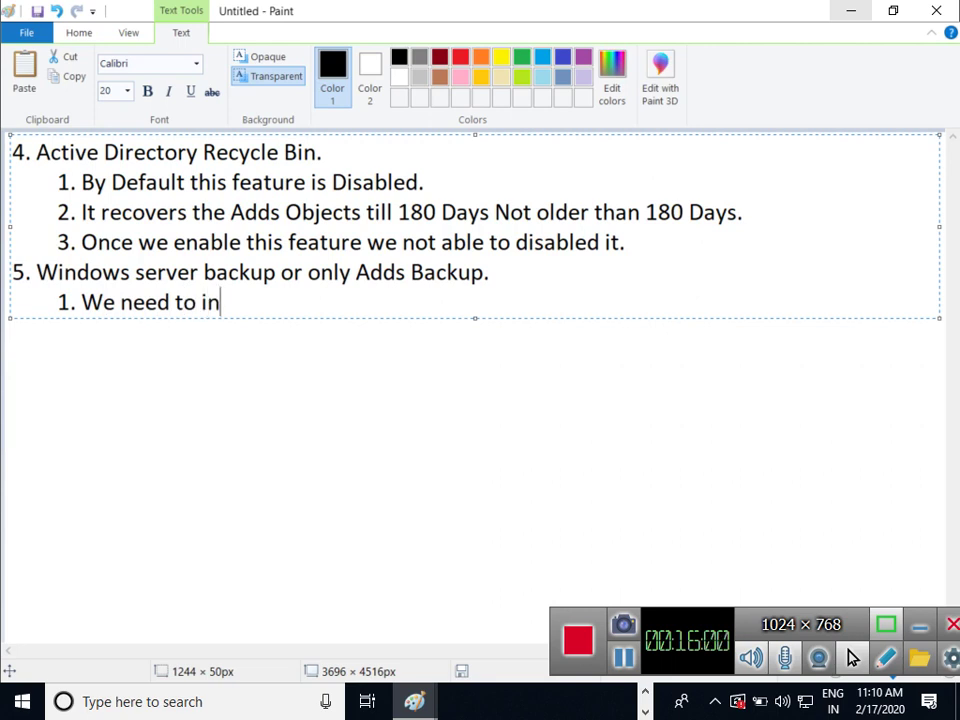
{"action": "type", "text": "stall oner"}
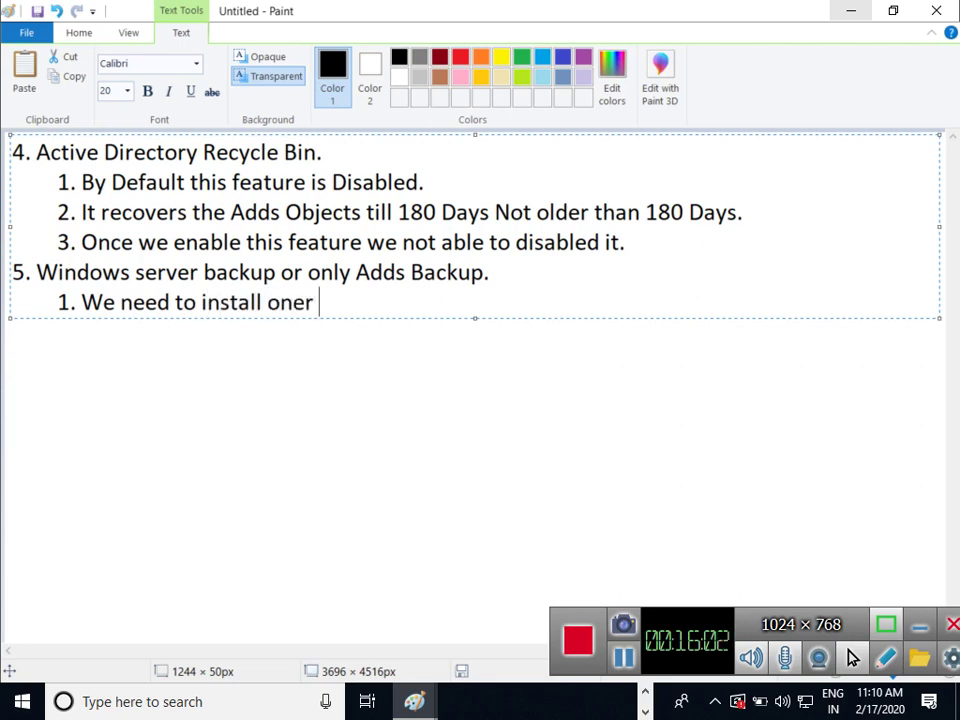
{"action": "key", "text": "BackSpace"}
{"action": "type", "text": "fea"}
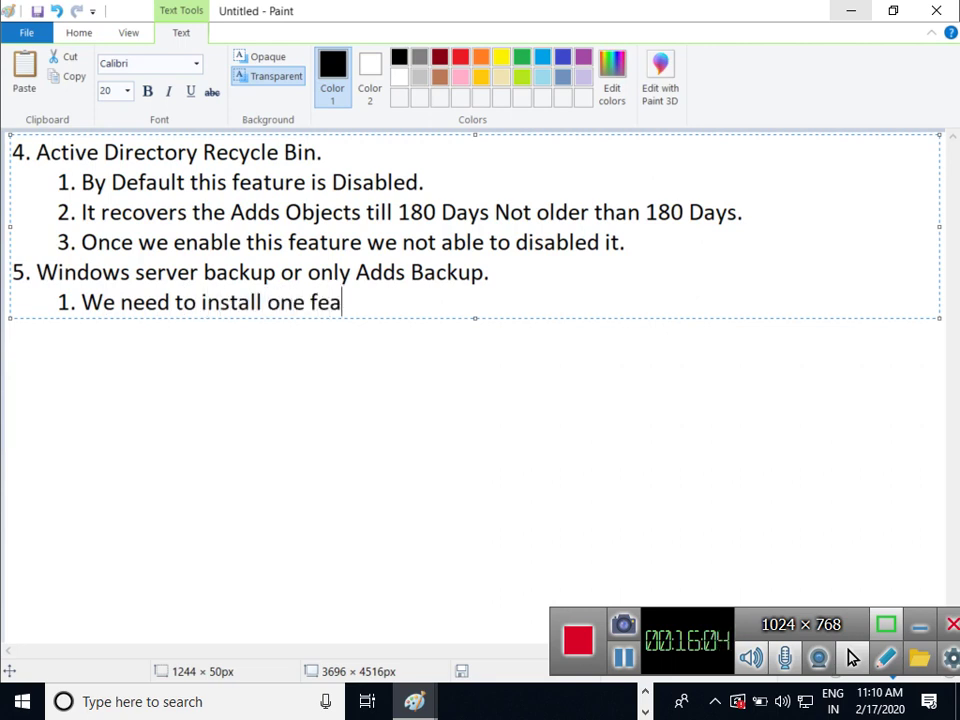
{"action": "type", "text": "ture "}
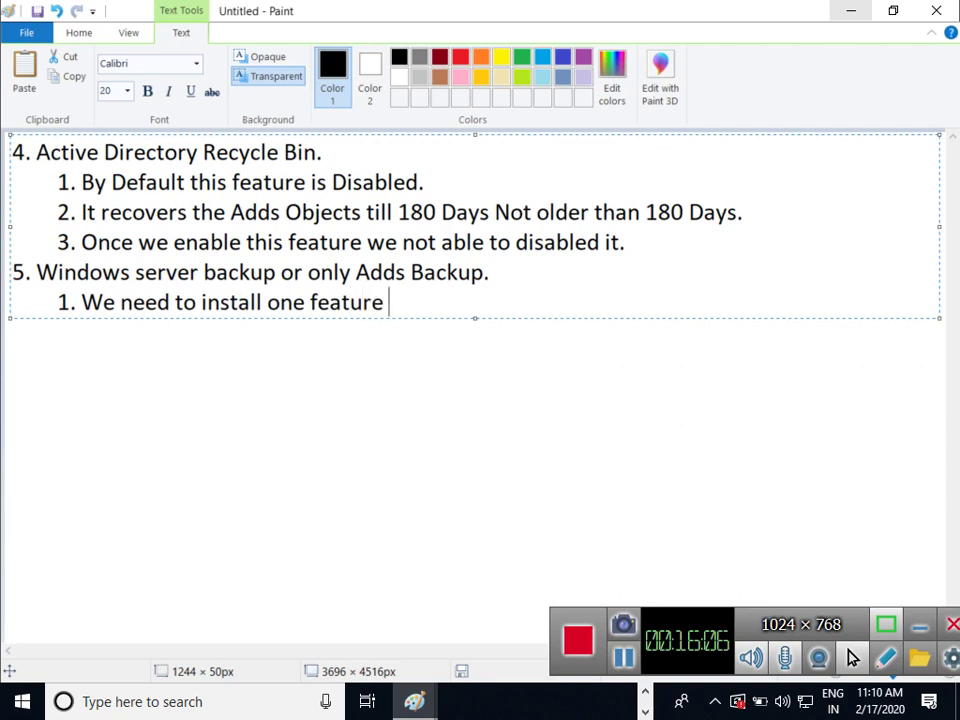
{"action": "type", "text": "in servsr"}
{"action": "key", "text": "BackSpace"}
{"action": "key", "text": "BackSpace"}
{"action": "type", "text": "er "}
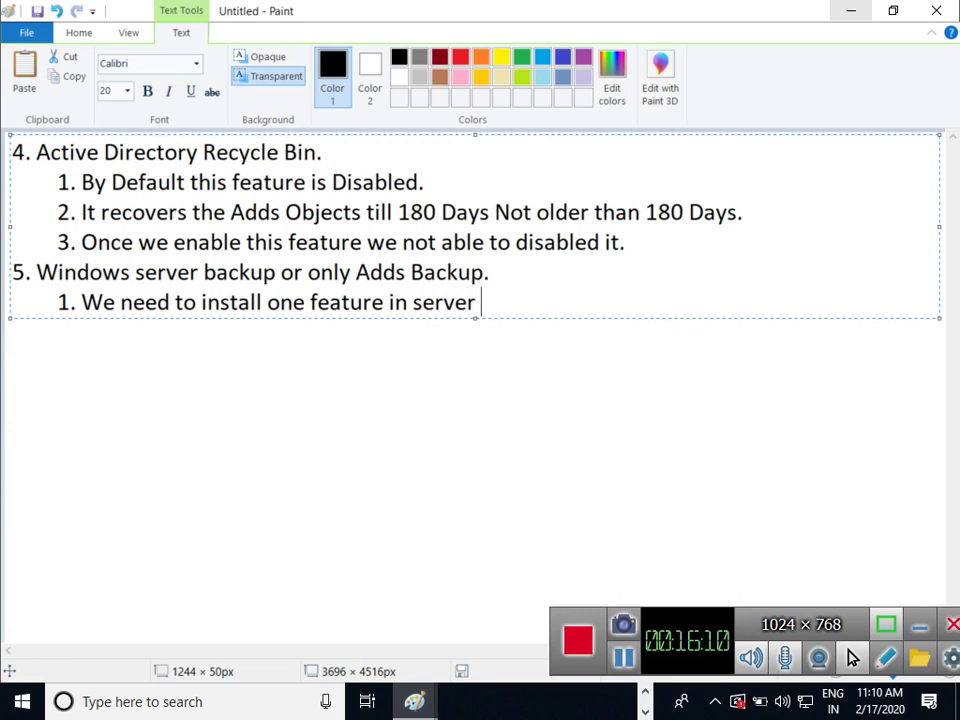
{"action": "type", "text": "(windoews"}
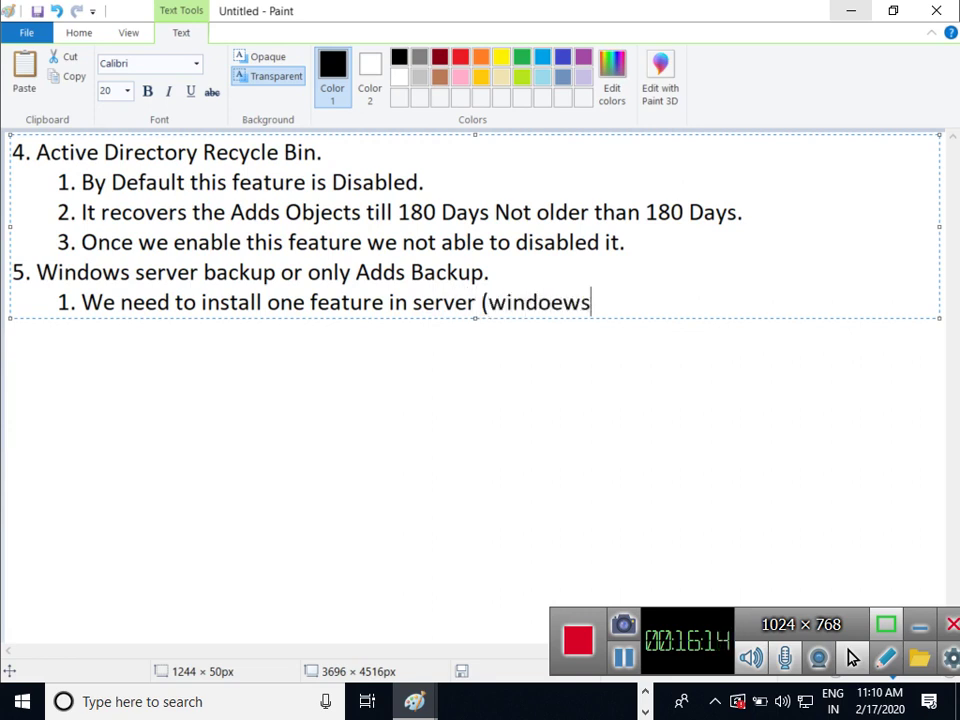
{"action": "key", "text": "BackSpace"}
{"action": "key", "text": "BackSpace"}
{"action": "key", "text": "BackSpace"}
{"action": "type", "text": "ws serv"}
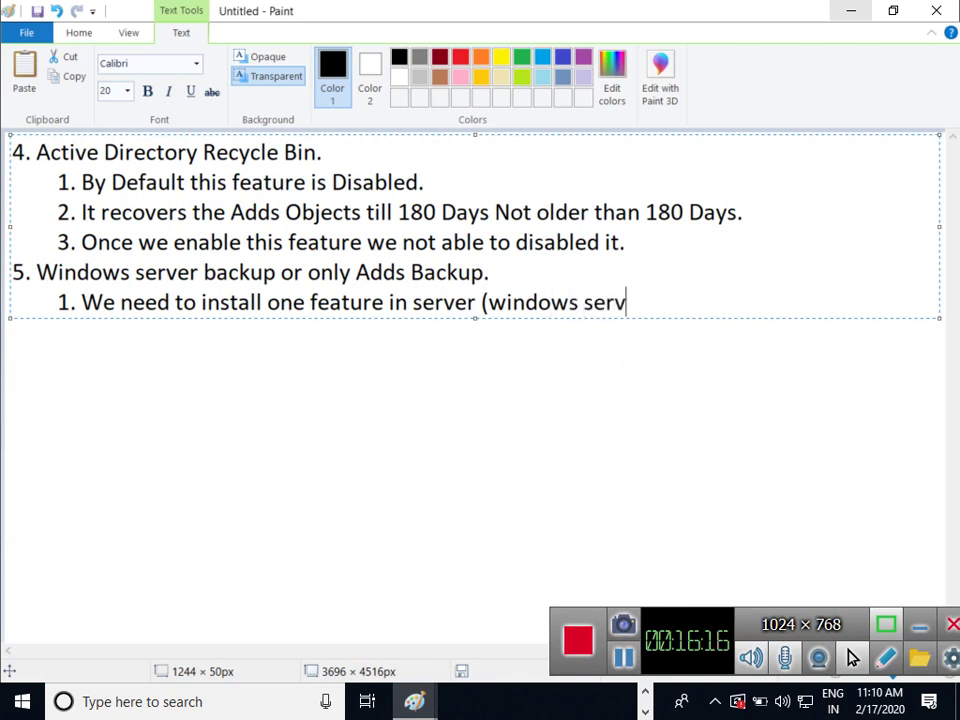
{"action": "type", "text": "er bac"}
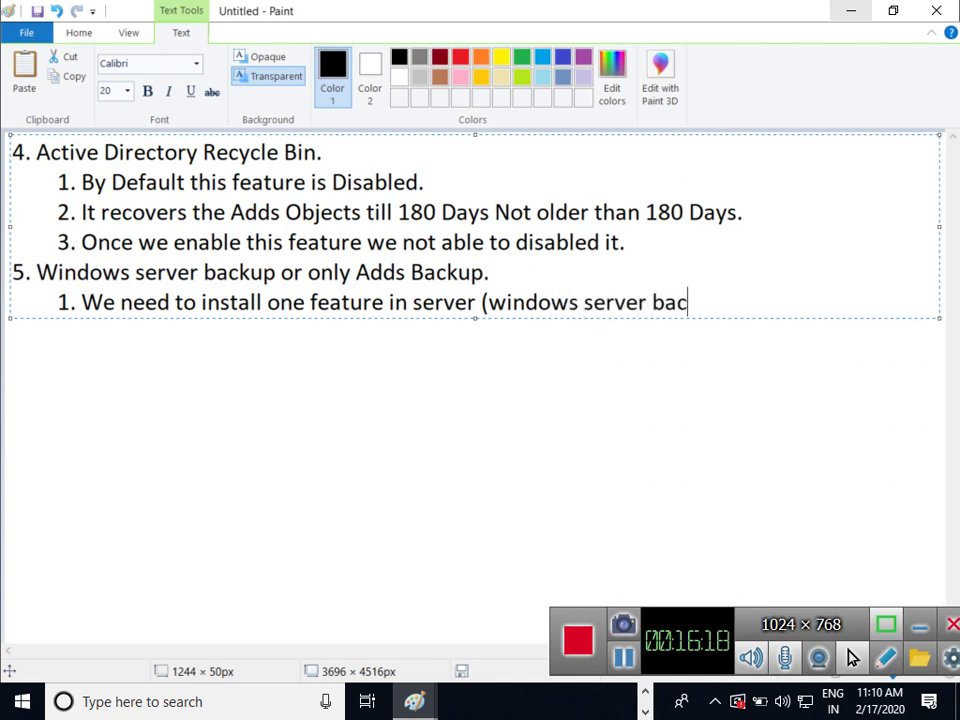
{"action": "type", "text": "kup)"}
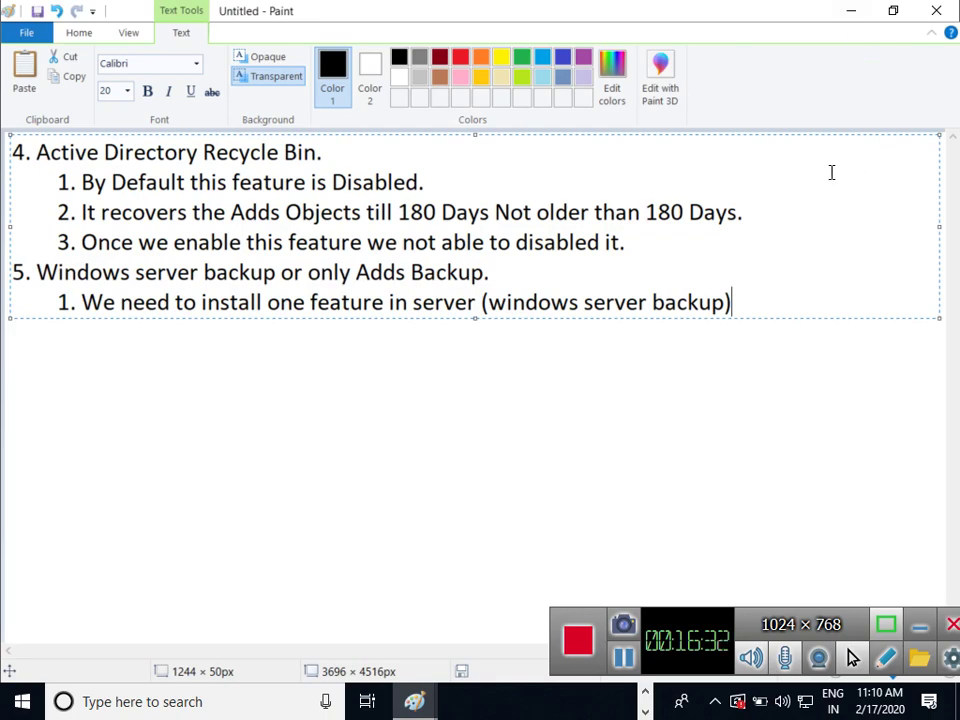
{"action": "left_click", "coordinate": [856, 18]}
{"action": "left_click", "coordinate": [850, 11]}
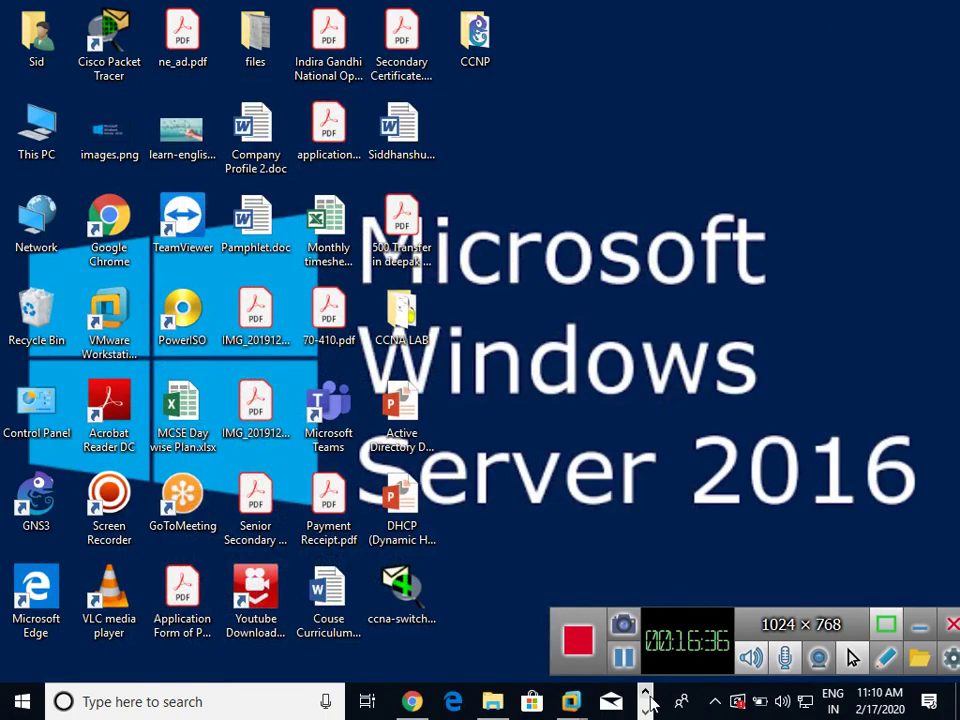
Switch to the Server-02 VM and close Active Directory Users and Computers
{"action": "mouse_move", "coordinate": [572, 700]}
{"action": "left_click", "coordinate": [628, 566]}
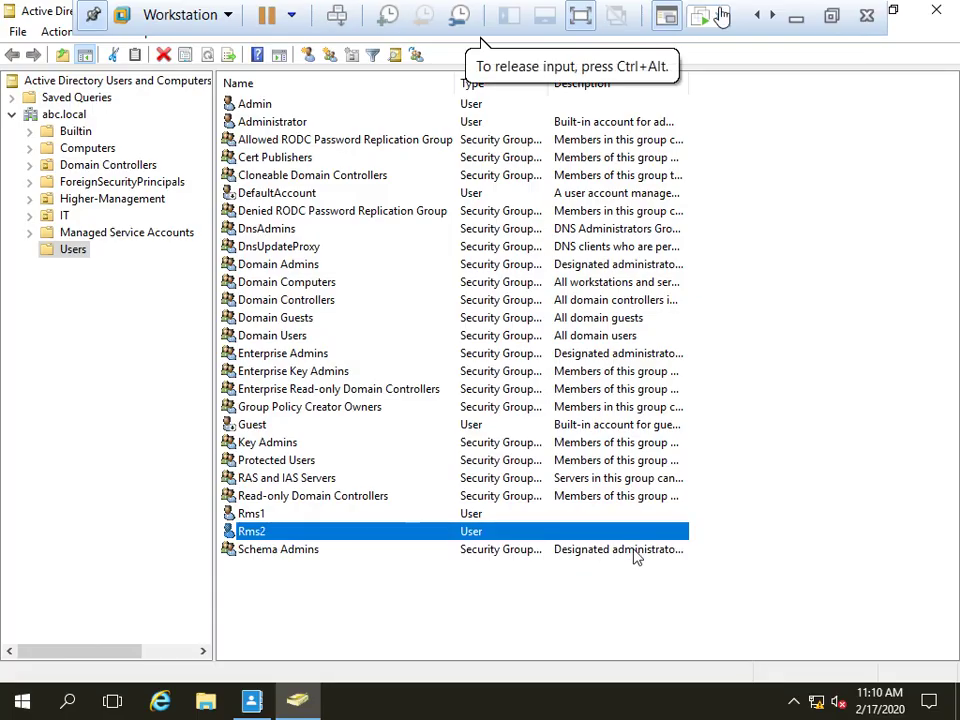
{"action": "left_click", "coordinate": [937, 12]}
Check the server's disks in Disk Management (diskmgmt.msc), then close it
{"action": "key", "text": "super+r"}
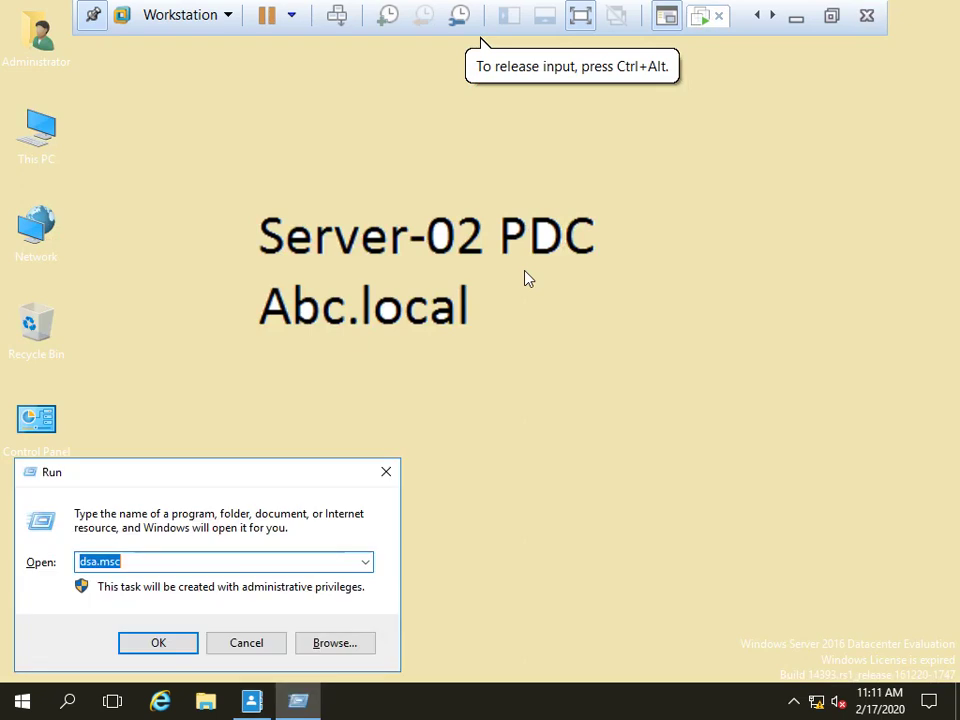
{"action": "type", "text": "disk"}
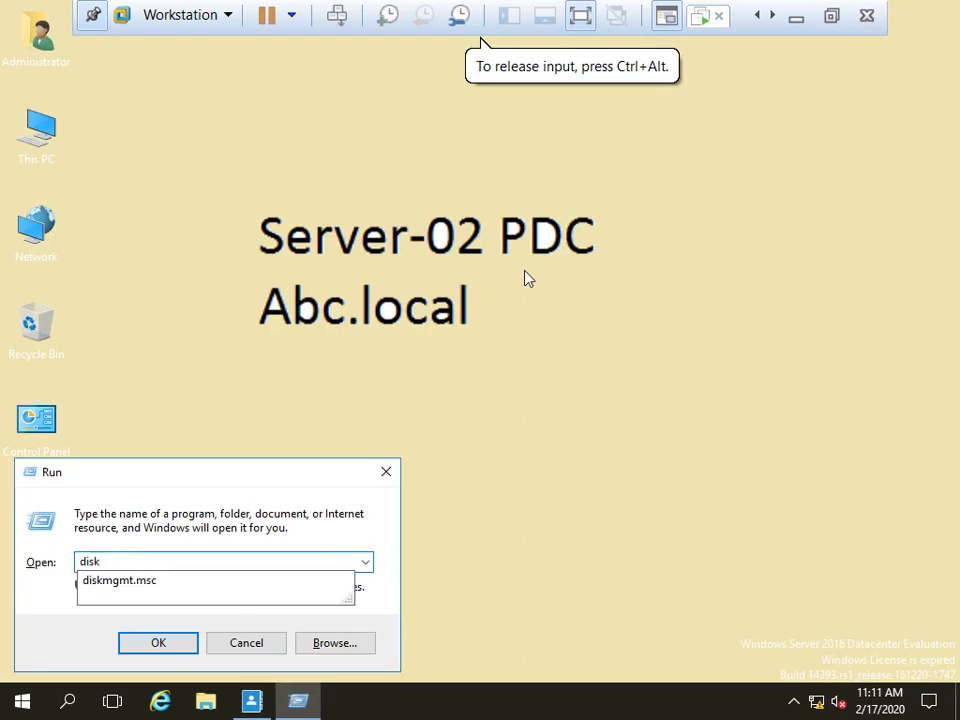
{"action": "key", "text": "Down"}
{"action": "key", "text": "Return"}
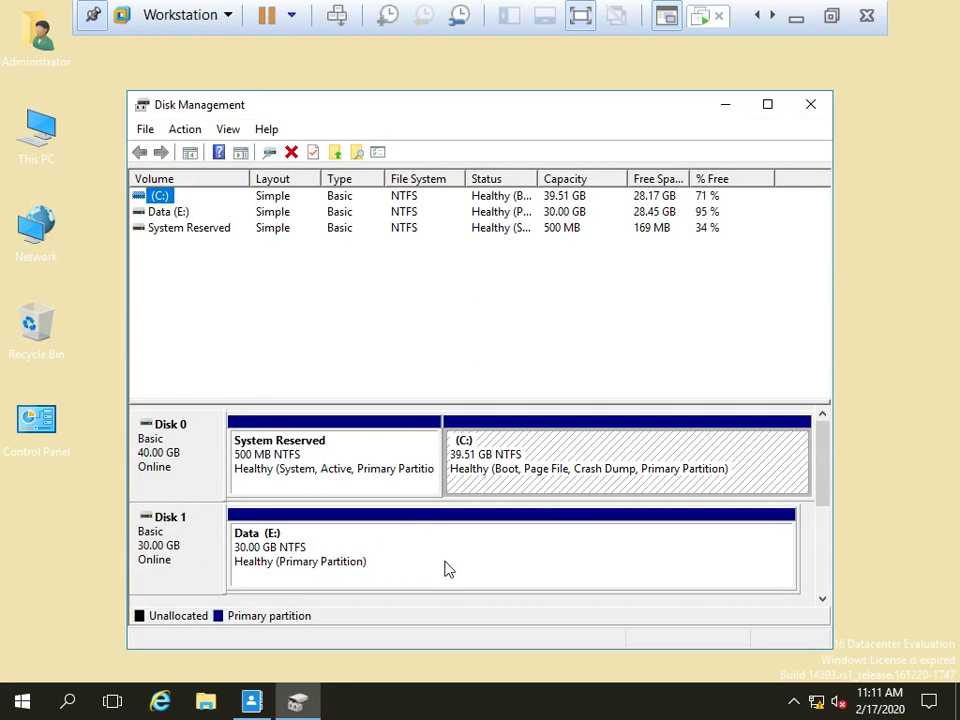
{"action": "left_click", "coordinate": [808, 113]}
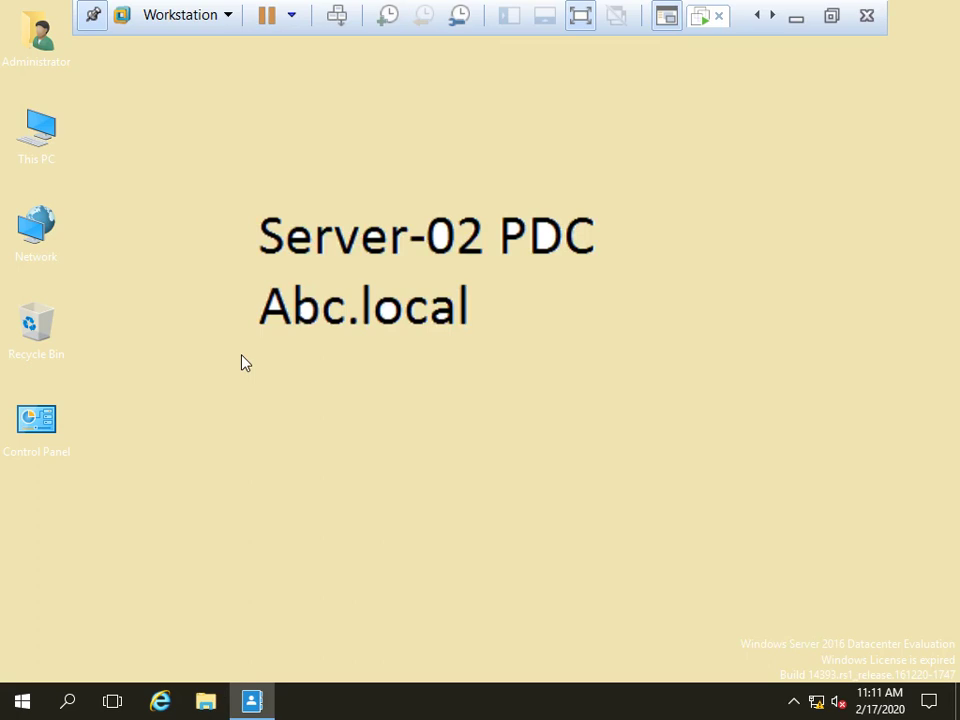
Permanently delete the four items on Data (E:), cancelling the denied UsersData deletion
{"action": "key", "text": "super+e"}
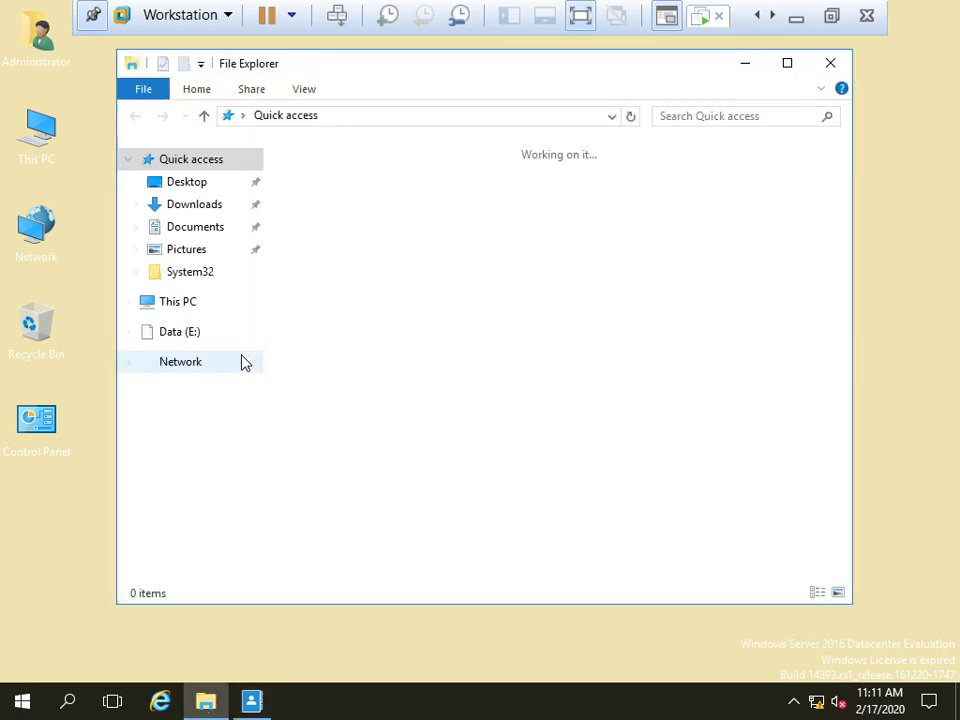
{"action": "left_click", "coordinate": [172, 302]}
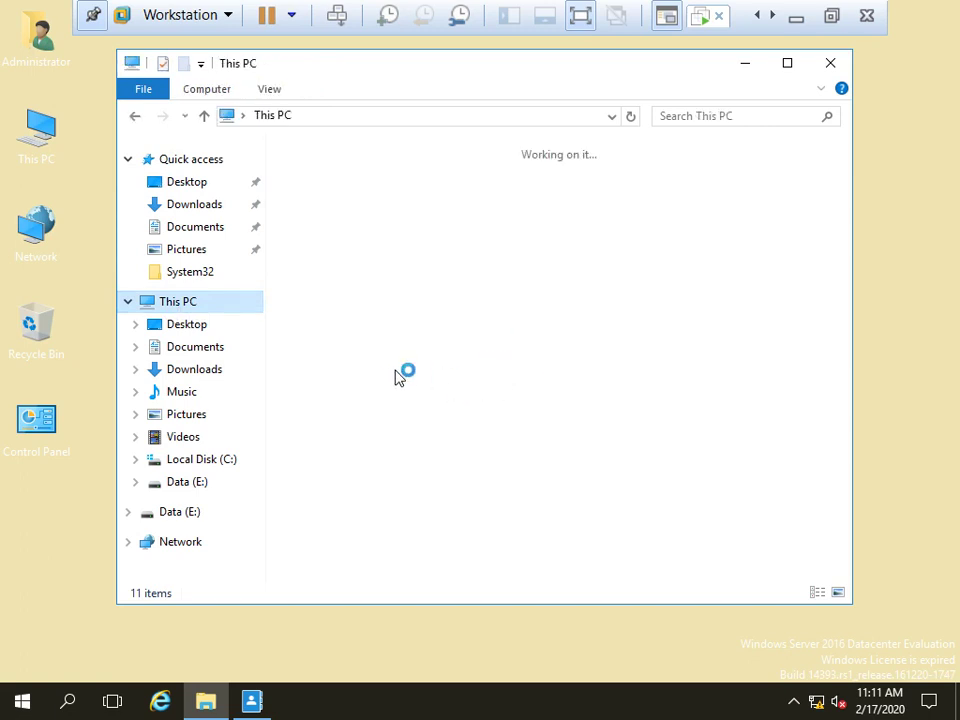
{"action": "double_click", "coordinate": [357, 437]}
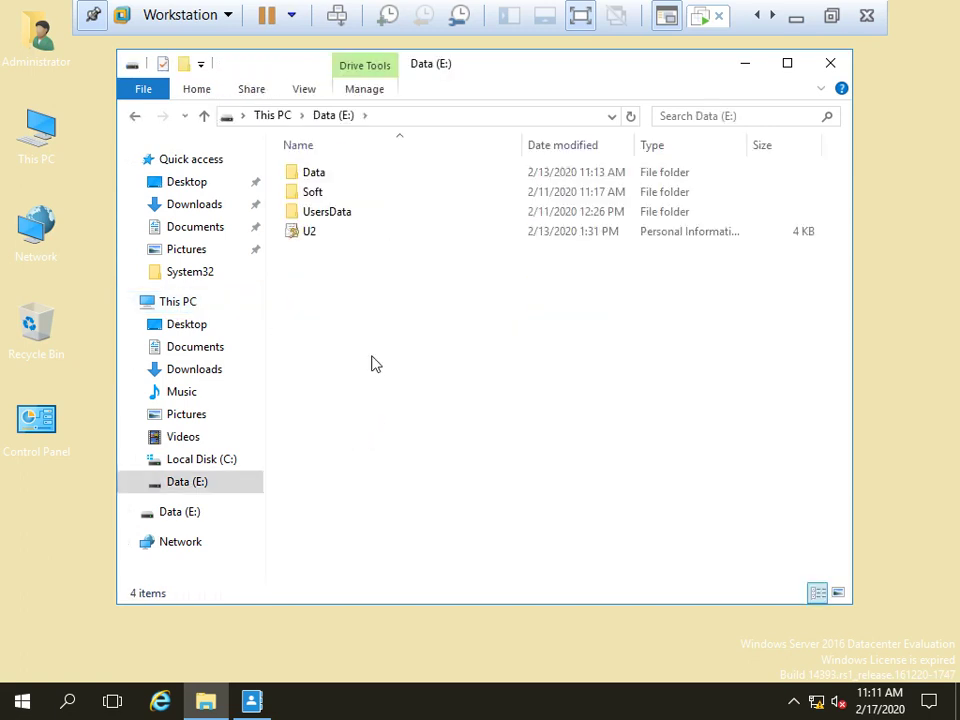
{"action": "left_click_drag", "start_coordinate": [398, 356], "coordinate": [257, 112]}
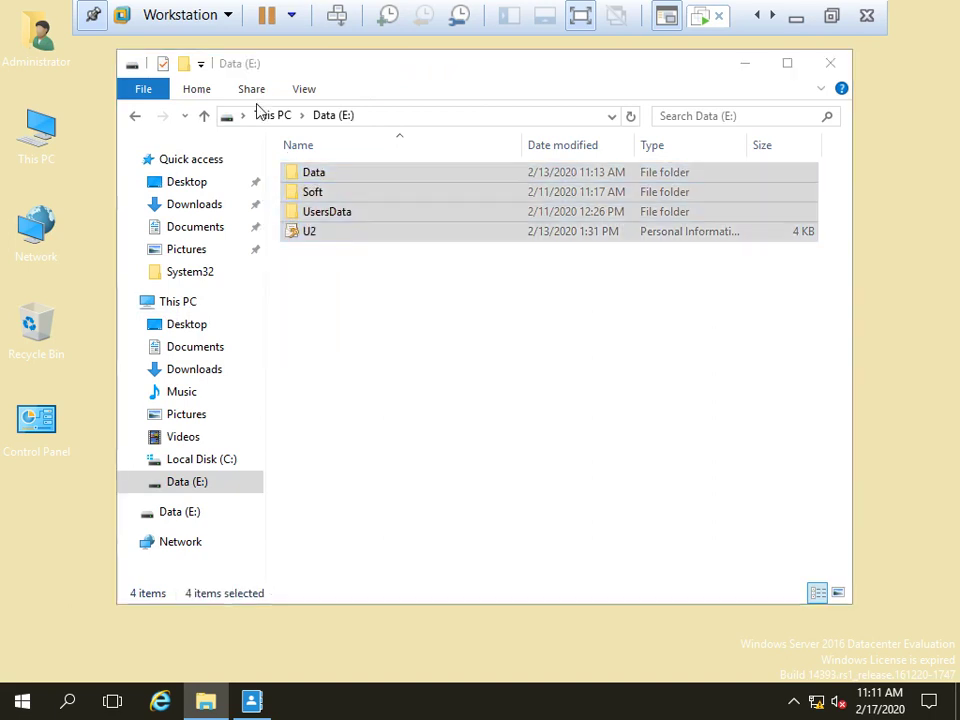
{"action": "key", "text": "shift+Delete"}
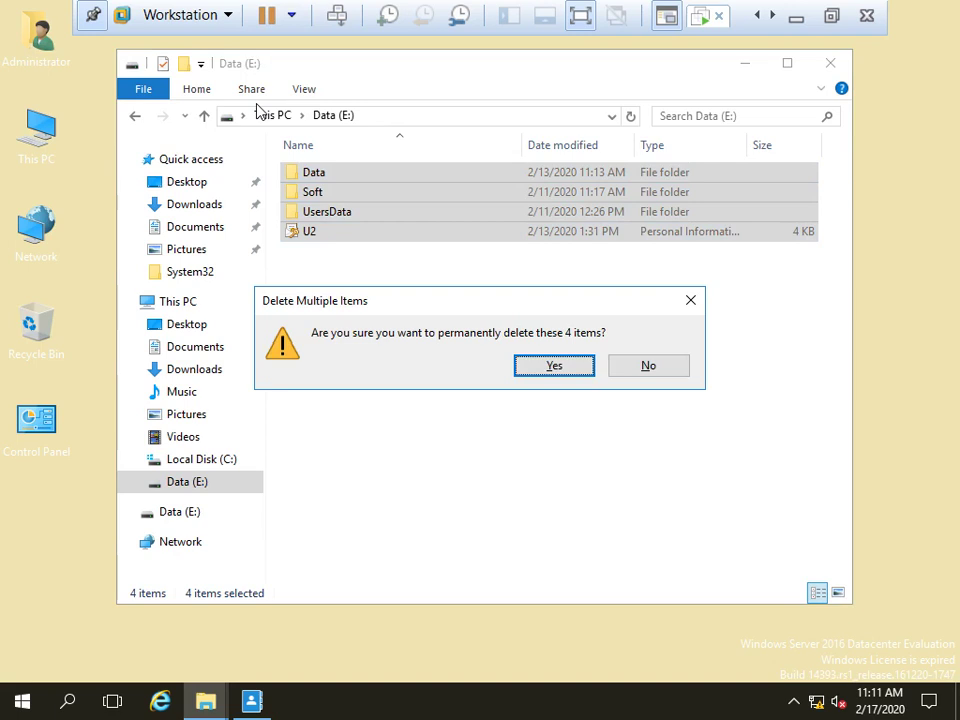
{"action": "key", "text": "Return"}
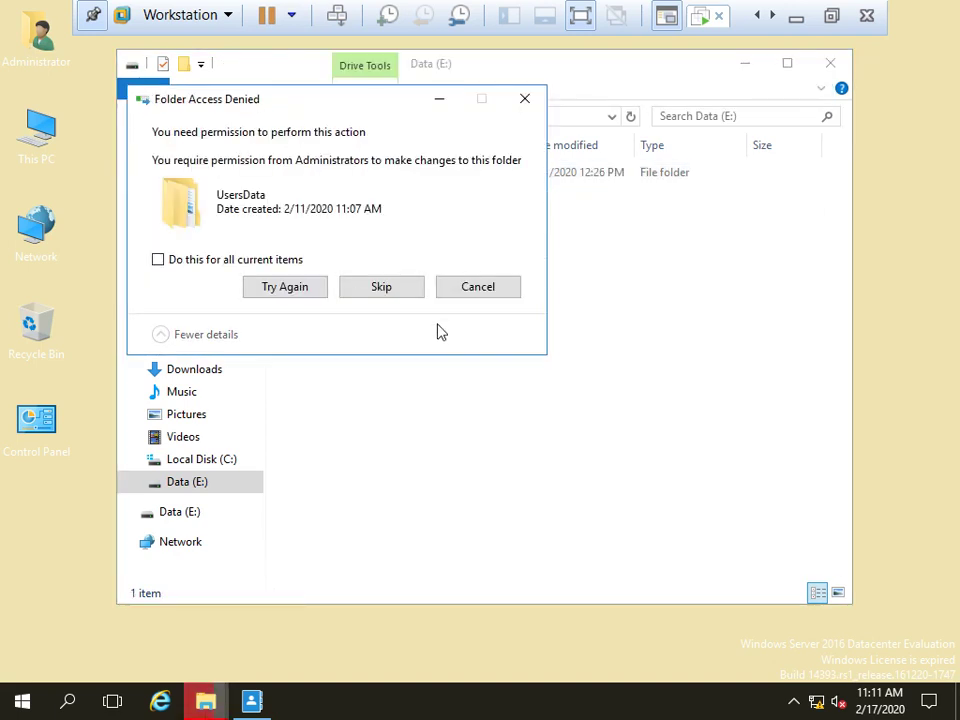
{"action": "left_click", "coordinate": [454, 291]}
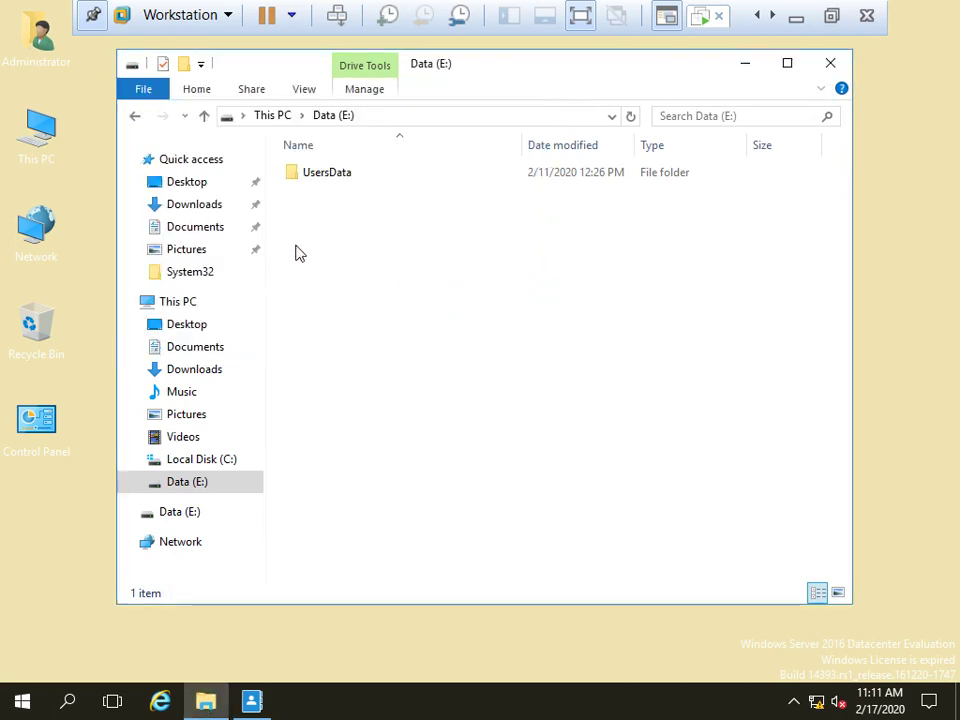
Look inside the remaining UsersData folder, then return to the Data (E:) drive
{"action": "left_click", "coordinate": [322, 176]}
{"action": "double_click", "coordinate": [324, 186]}
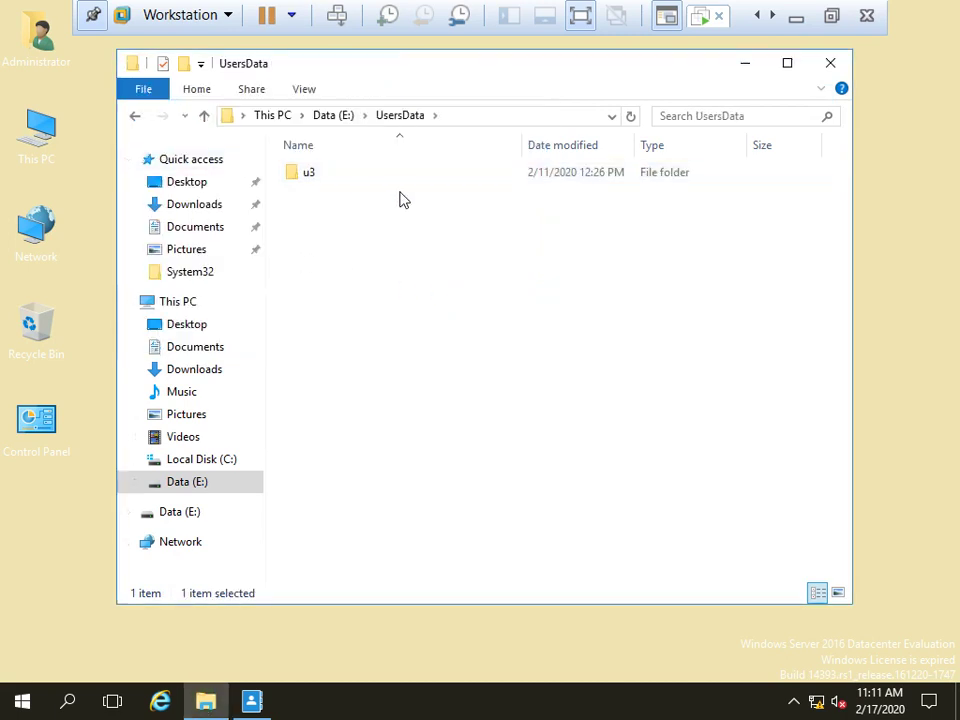
{"action": "left_click", "coordinate": [139, 122]}
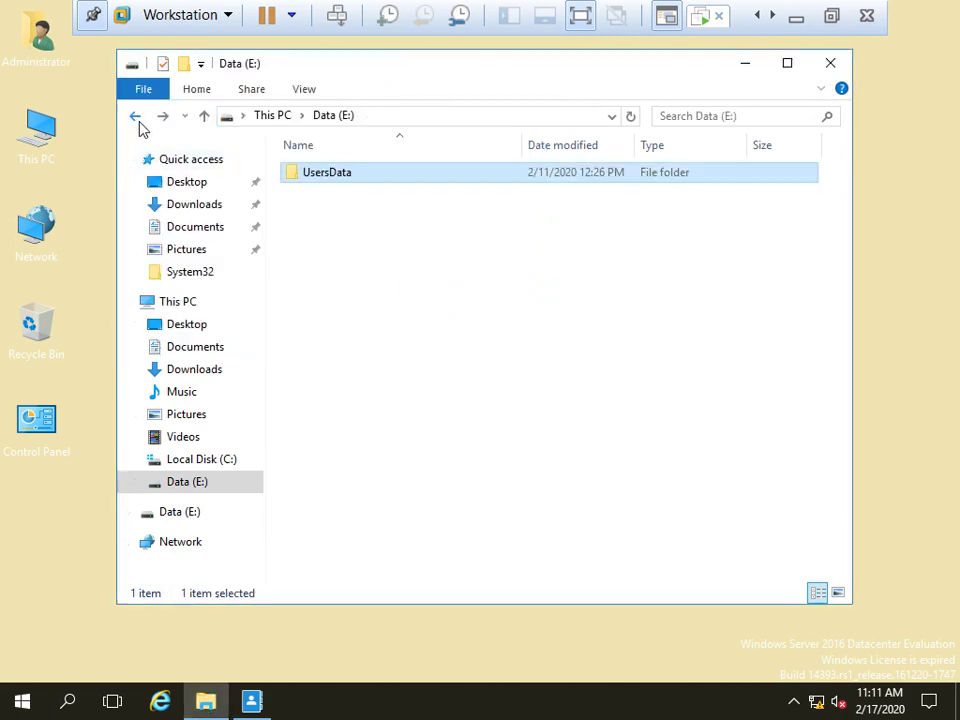
{"action": "left_click", "coordinate": [139, 122]}
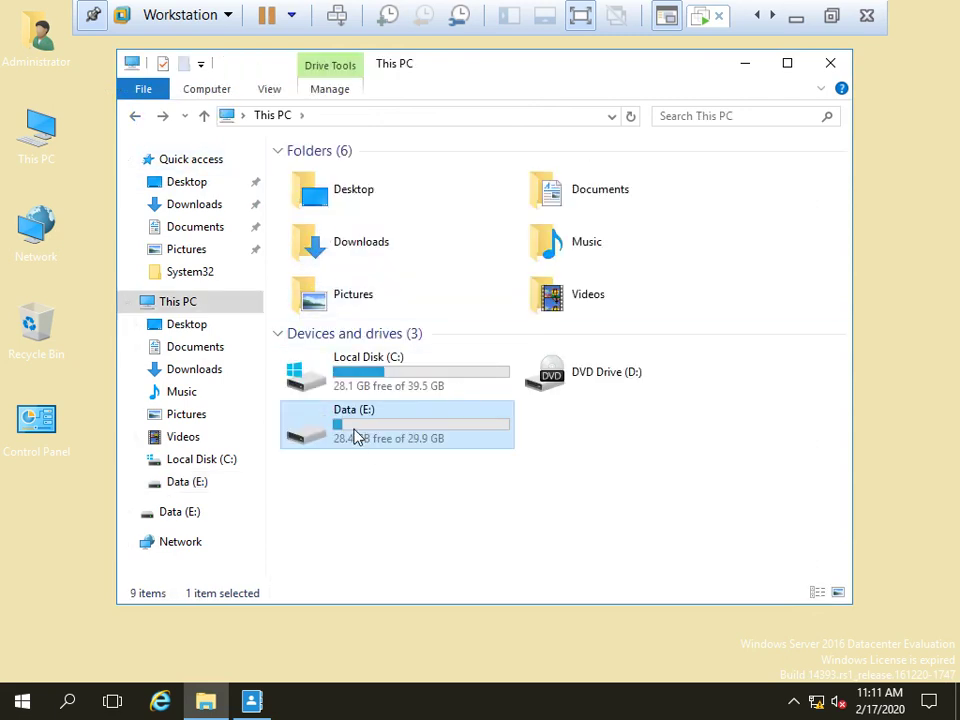
{"action": "double_click", "coordinate": [358, 437]}
Create a new folder named Adds-Backup on Data (E:) and close Explorer
{"action": "right_click", "coordinate": [323, 248]}
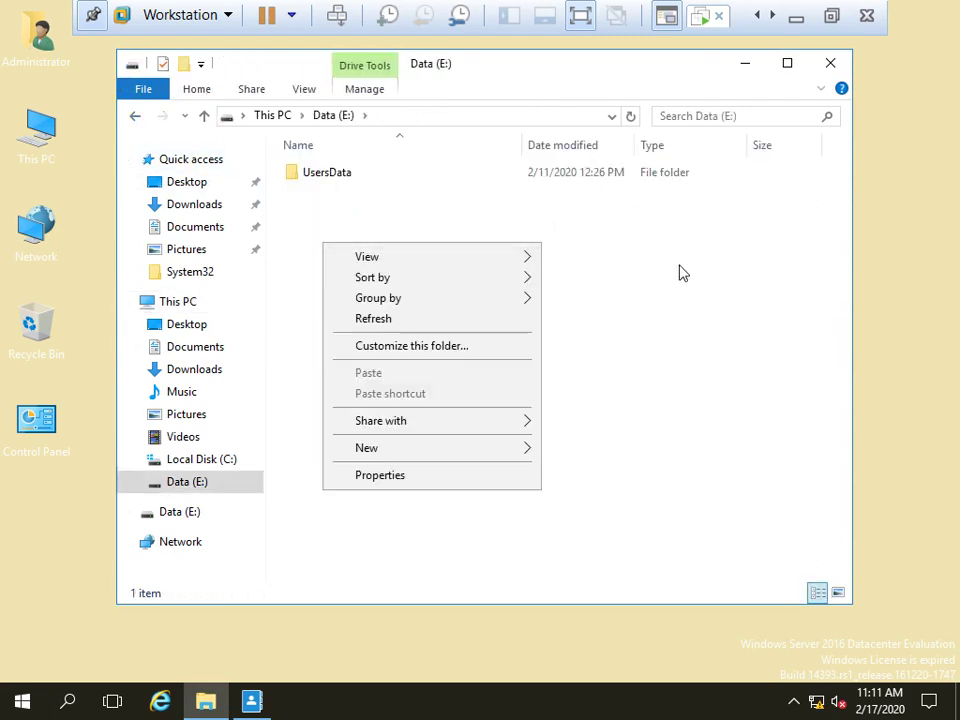
{"action": "left_click", "coordinate": [681, 272]}
{"action": "left_click", "coordinate": [135, 116]}
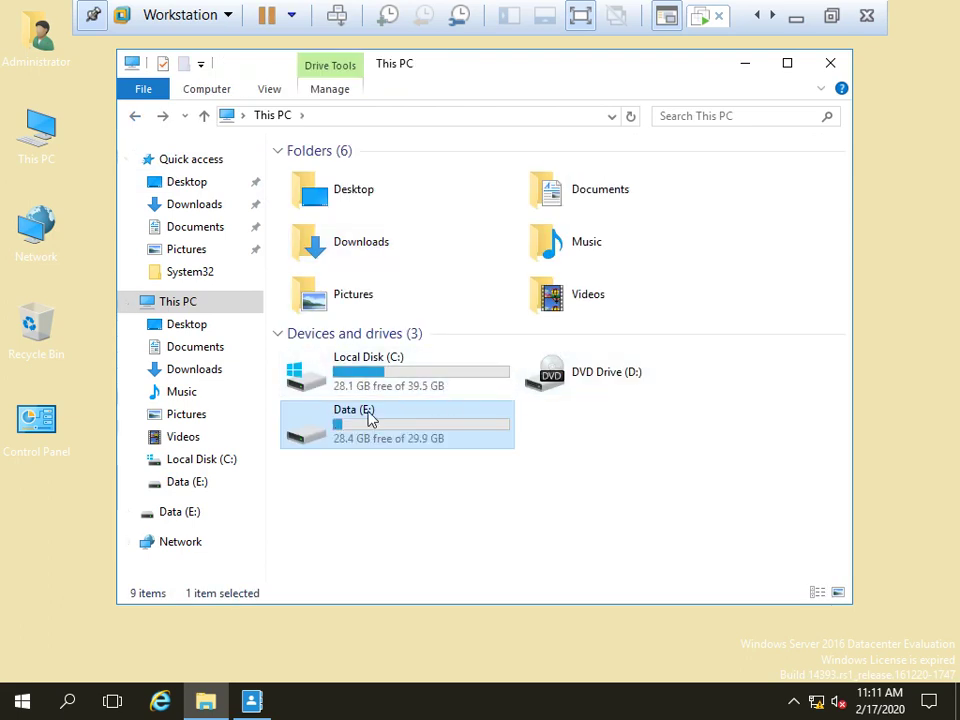
{"action": "double_click", "coordinate": [410, 432]}
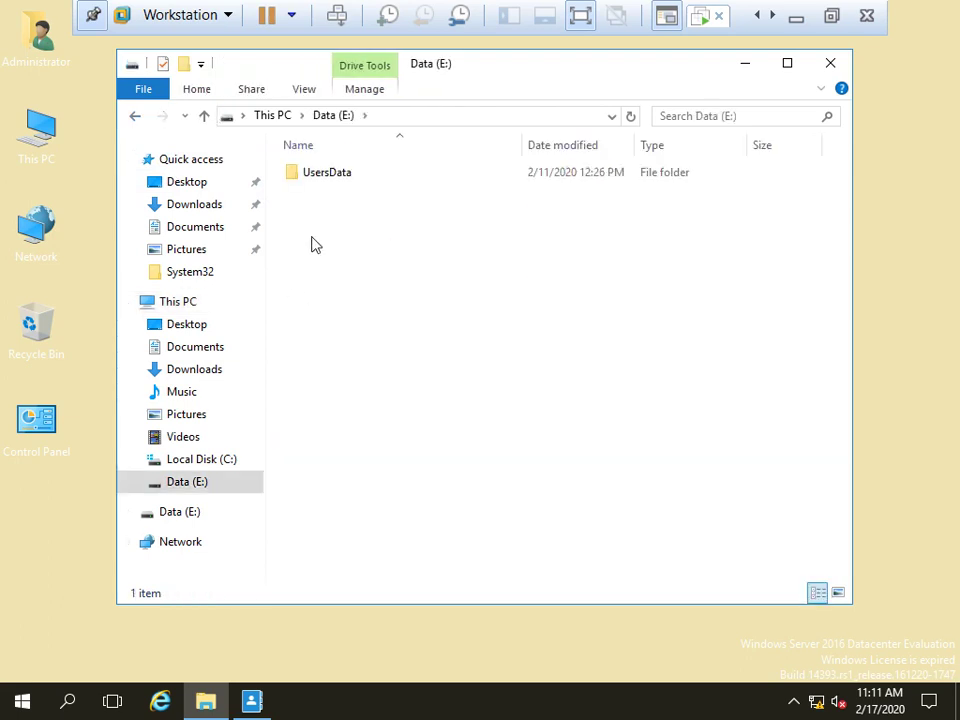
{"action": "right_click", "coordinate": [311, 238]}
{"action": "mouse_move", "coordinate": [375, 451]}
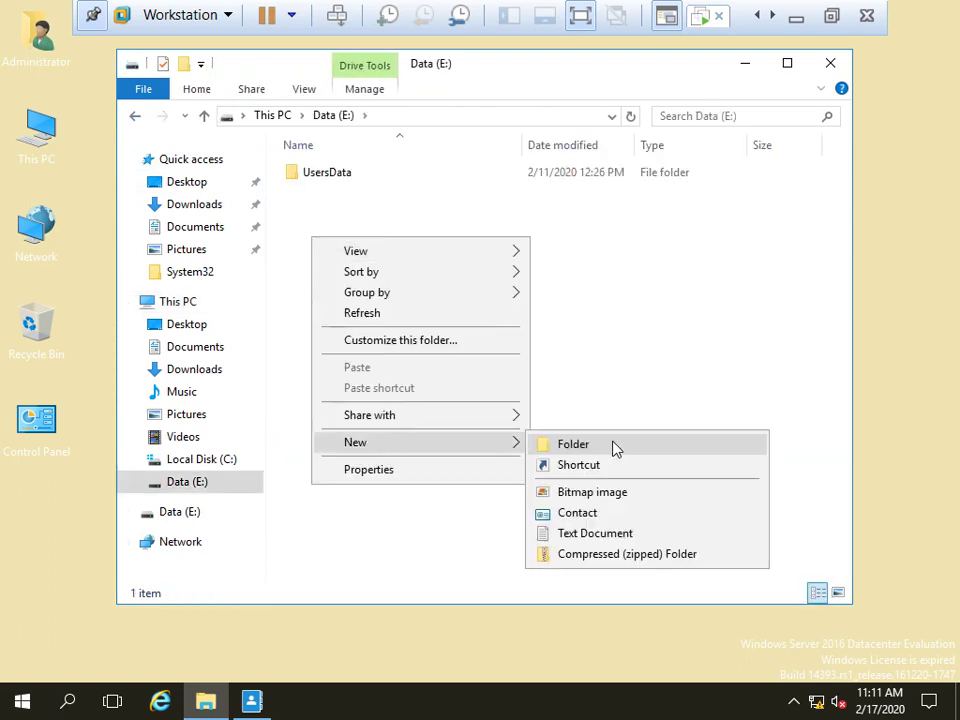
{"action": "left_click", "coordinate": [615, 448]}
{"action": "type", "text": "Adds"}
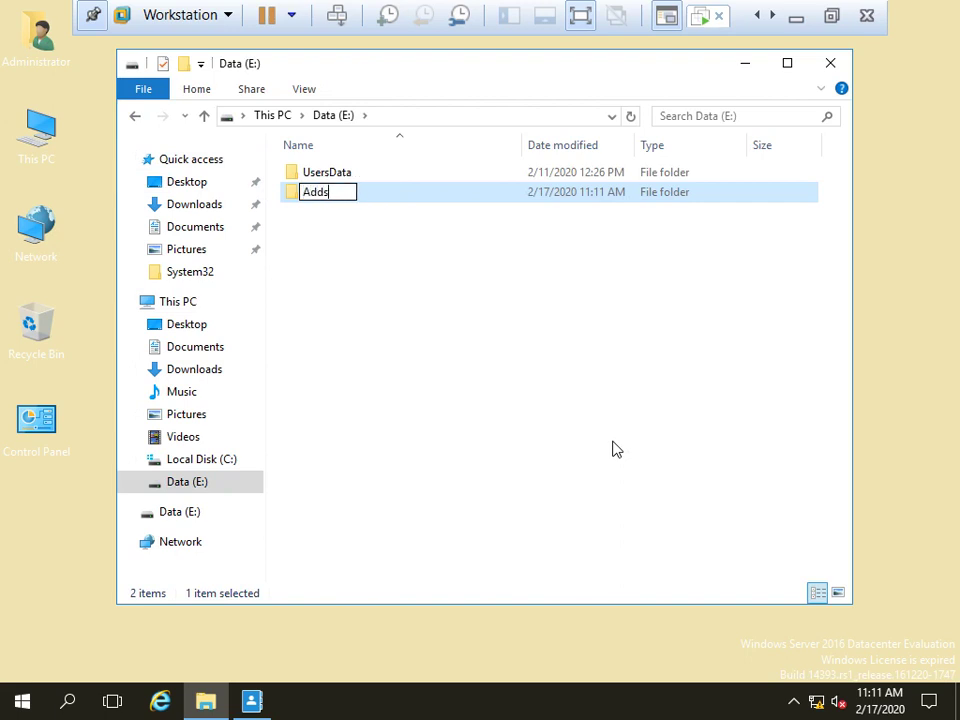
{"action": "type", "text": "-Backup"}
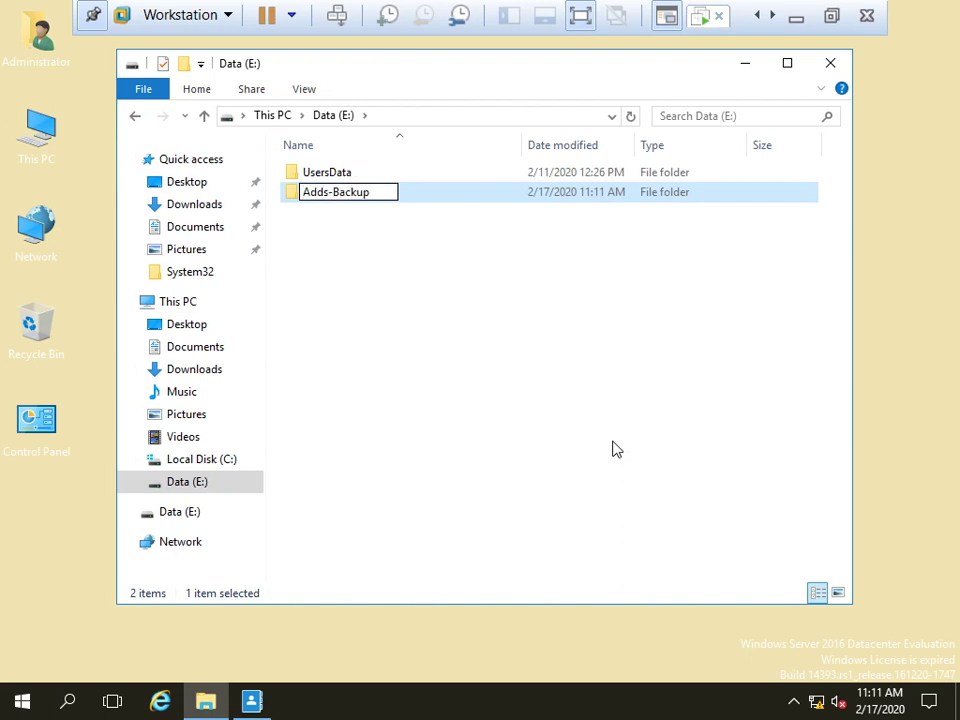
{"action": "key", "text": "Return"}
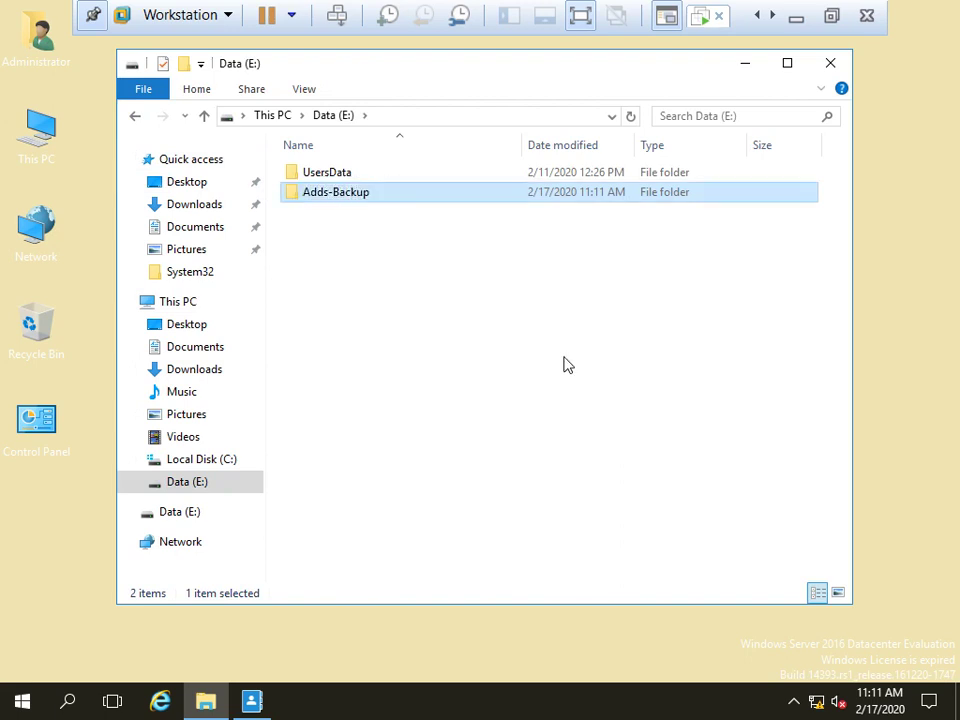
{"action": "left_click", "coordinate": [831, 63]}
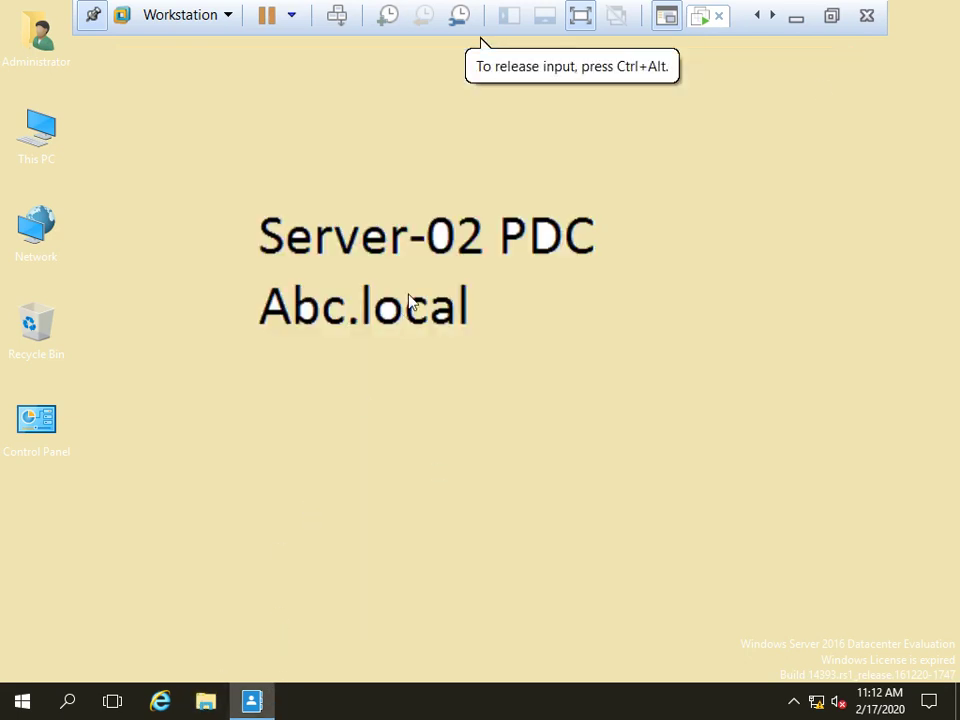
Open dsa.msc and view the users in the IT, Higher-Management and Users containers
{"action": "key", "text": "super+r"}
{"action": "type", "text": "ds"}
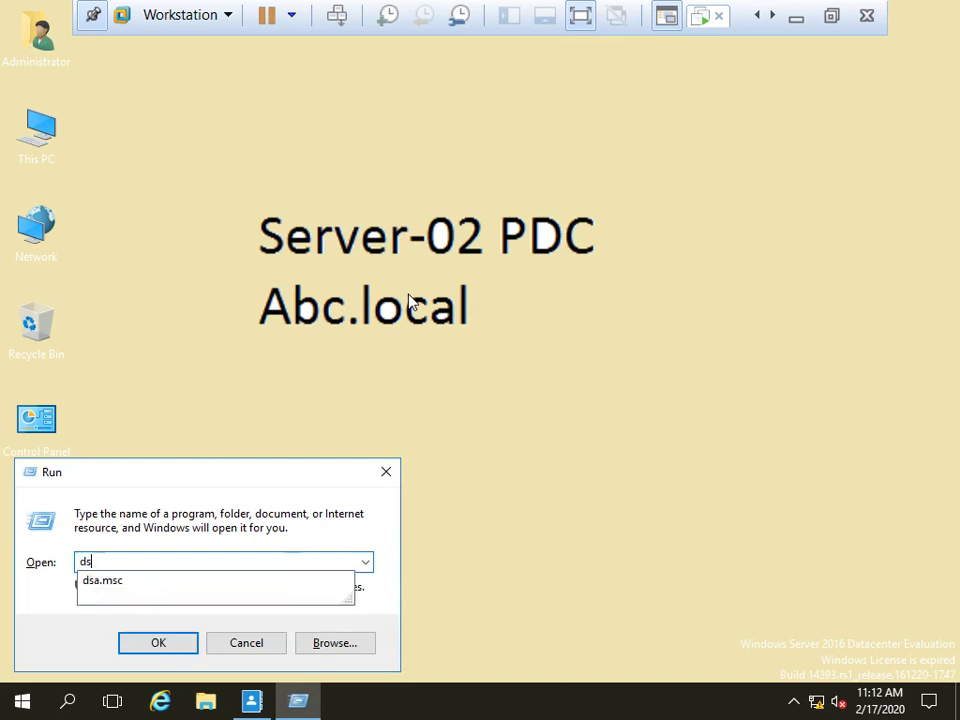
{"action": "key", "text": "Return"}
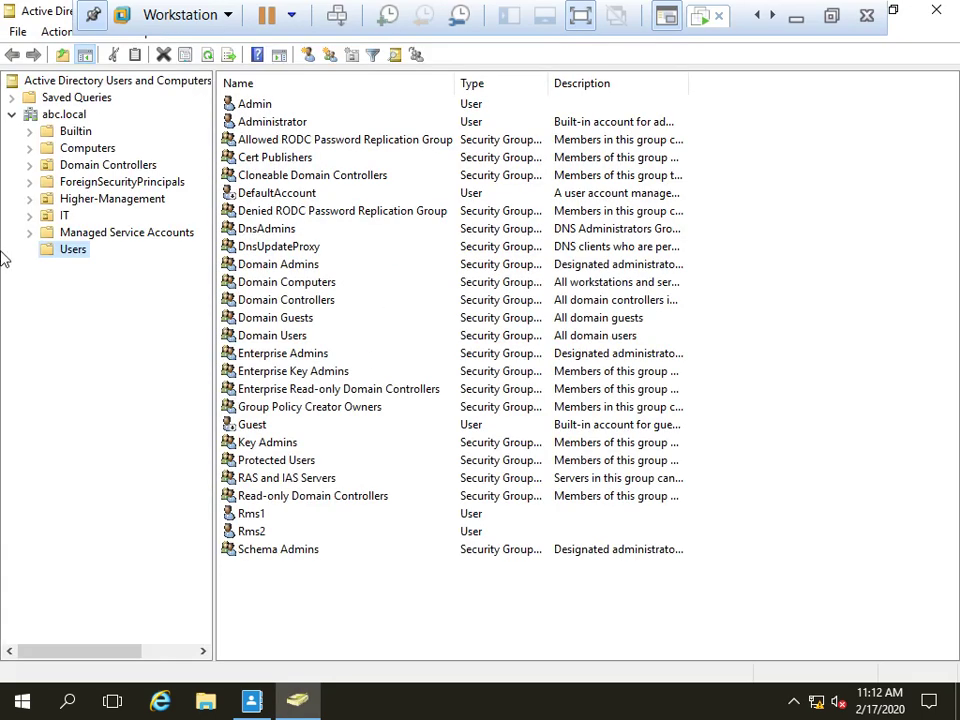
{"action": "left_click", "coordinate": [59, 216]}
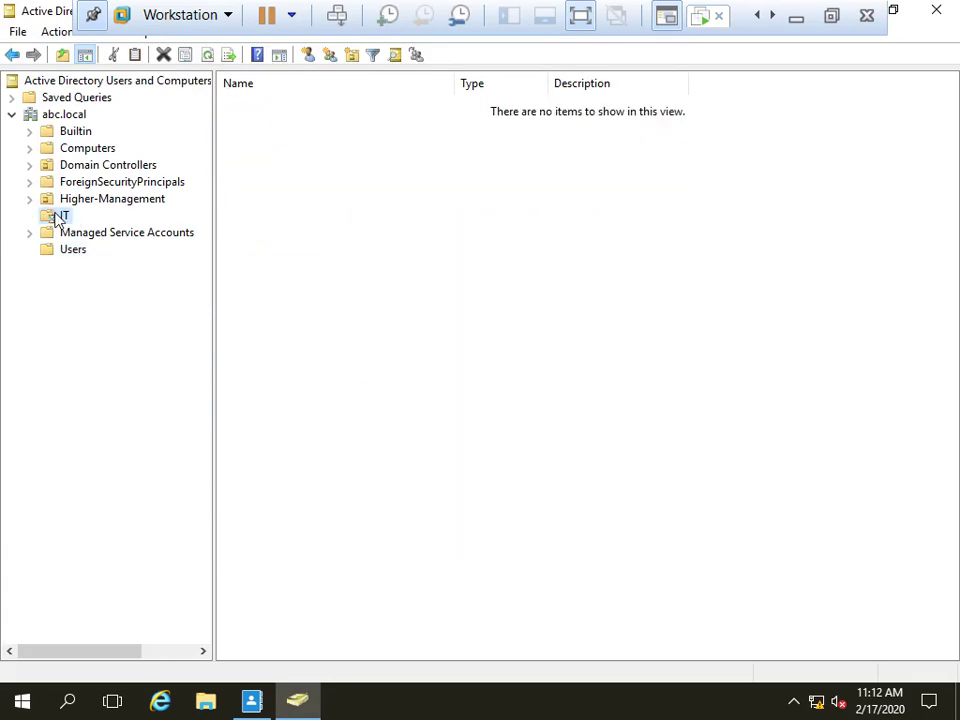
{"action": "left_click", "coordinate": [94, 199]}
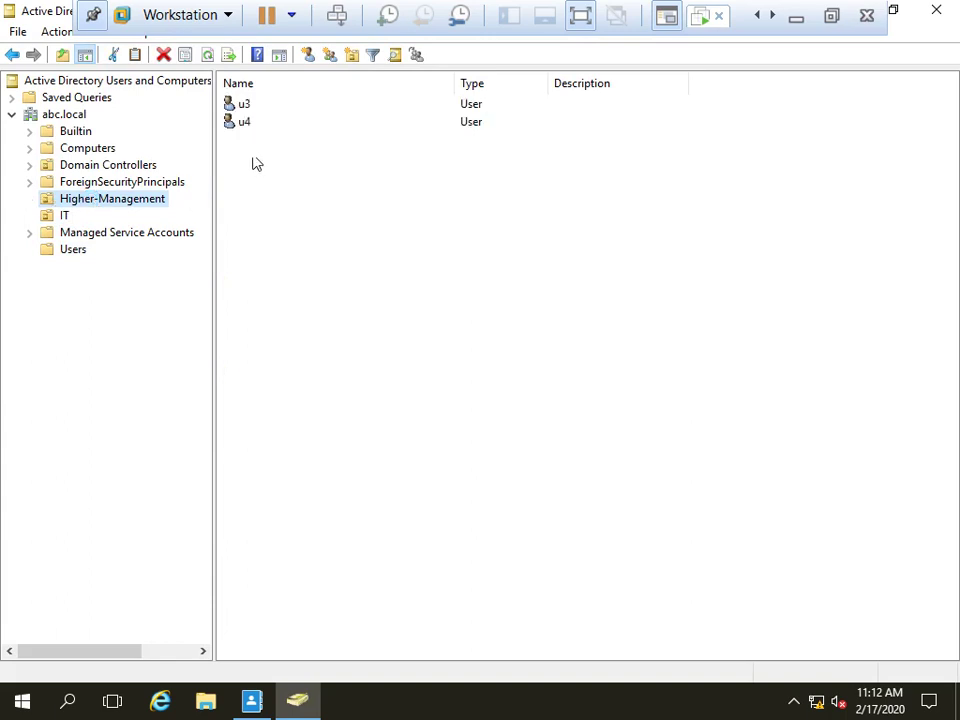
{"action": "left_click", "coordinate": [70, 249]}
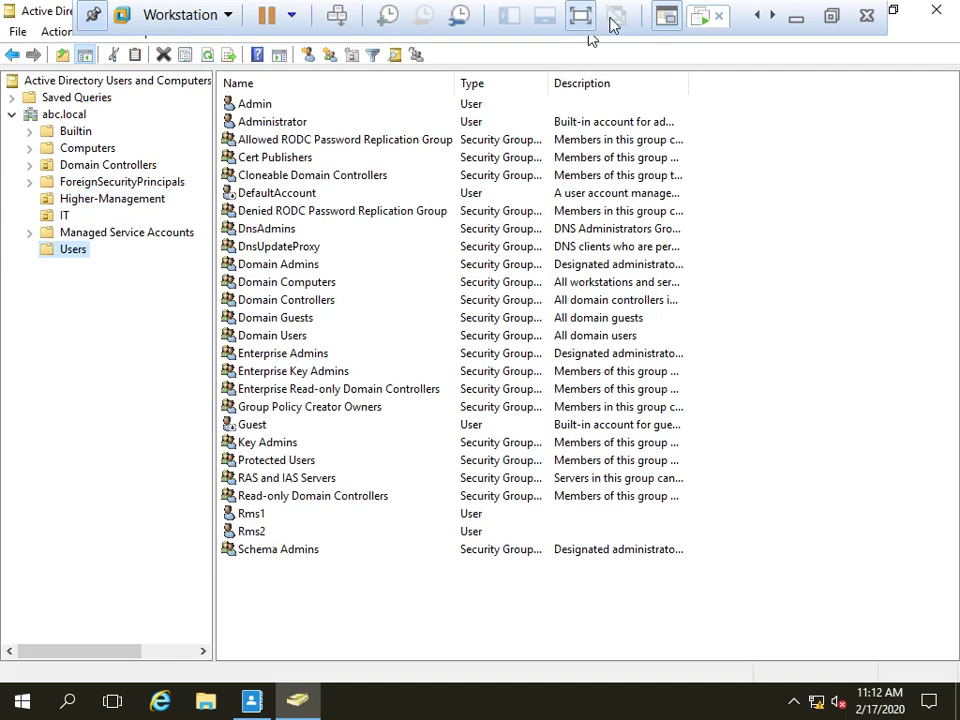
Close Users and Computers and the Administrative Center on Server-02
{"action": "left_click", "coordinate": [794, 20]}
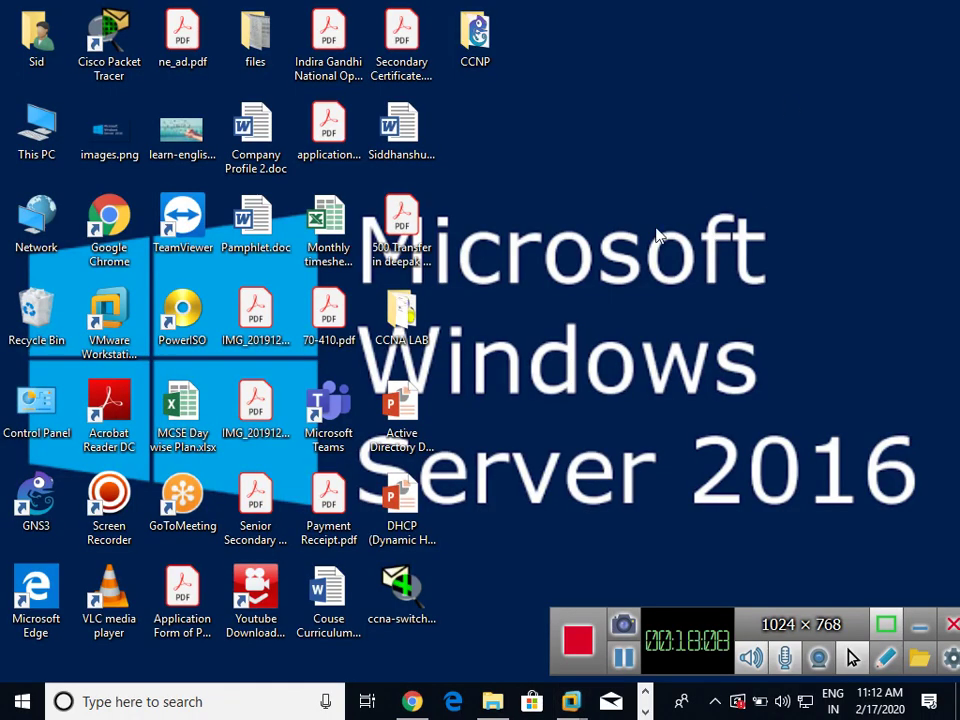
{"action": "right_click", "coordinate": [652, 229]}
{"action": "left_click", "coordinate": [729, 281]}
{"action": "mouse_move", "coordinate": [588, 705]}
{"action": "left_click", "coordinate": [653, 573]}
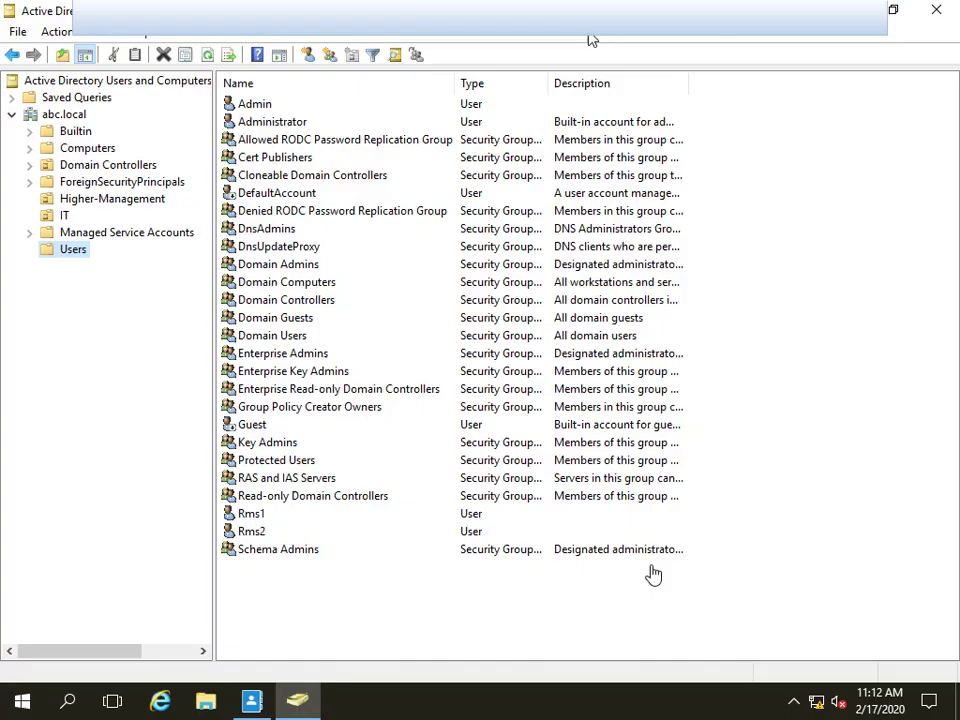
{"action": "left_click", "coordinate": [941, 14]}
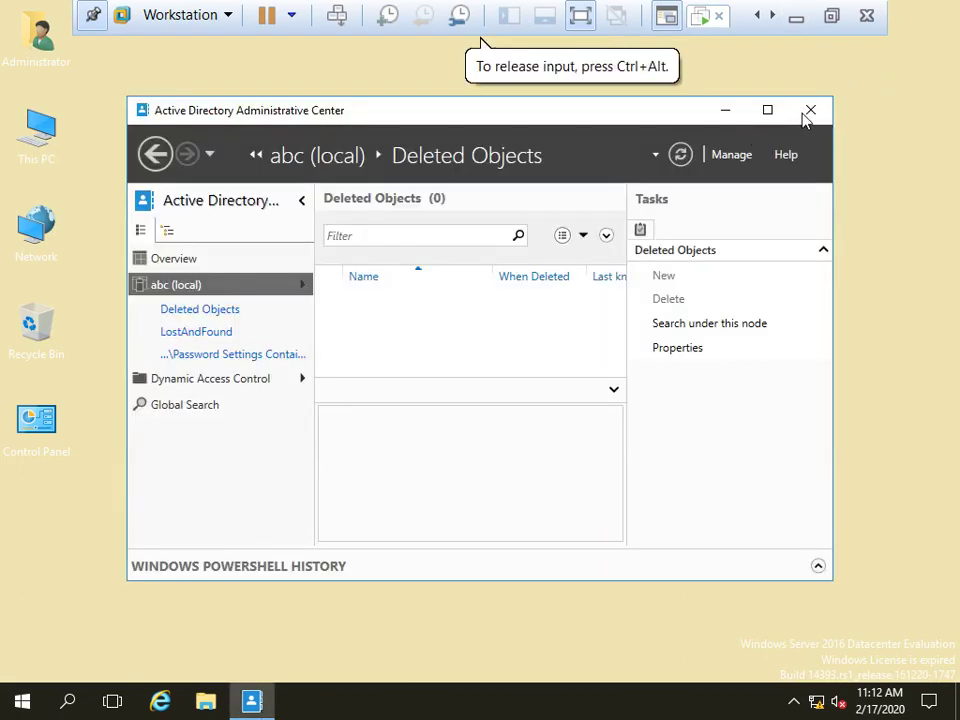
{"action": "key", "text": "ctrl+alt"}
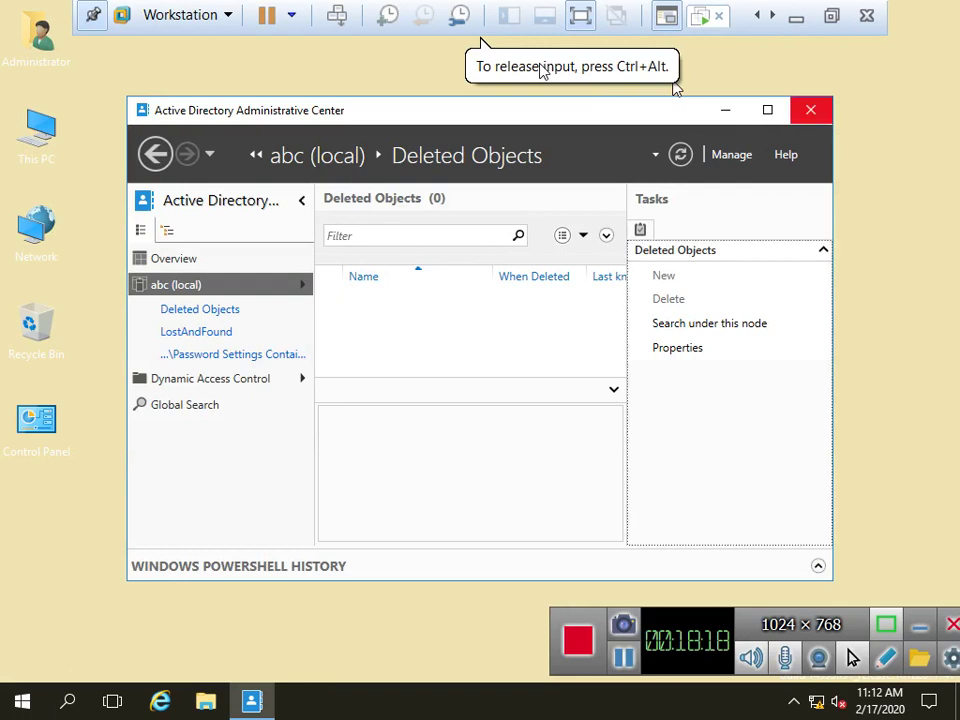
{"action": "left_click", "coordinate": [818, 111]}
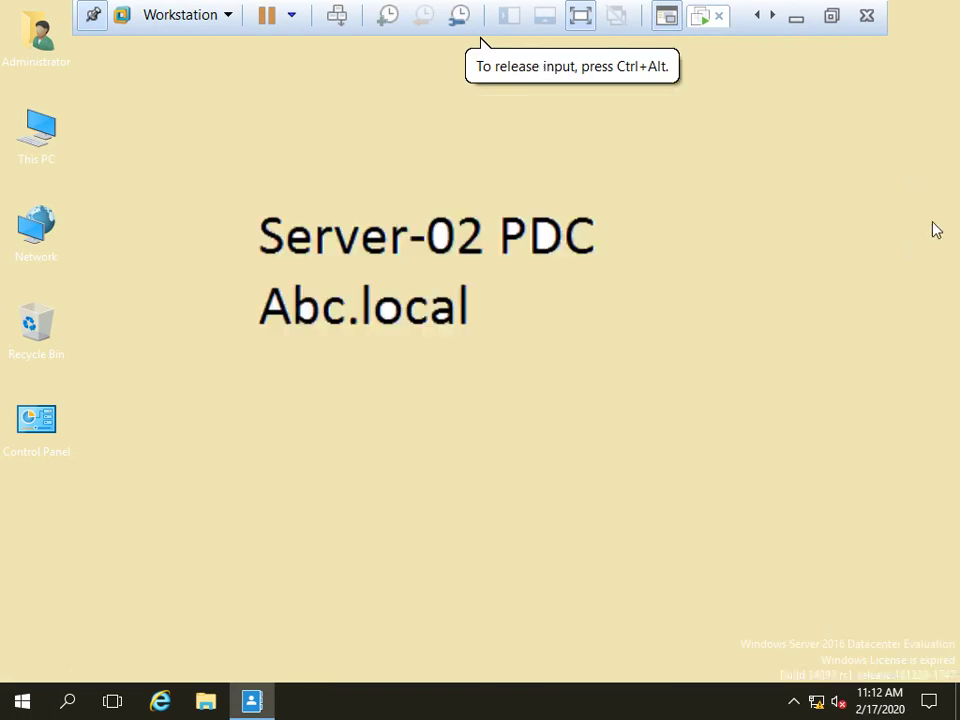
Launch Server Manager from the guest Start menu, then return the VM to full screen
{"action": "left_click", "coordinate": [22, 703]}
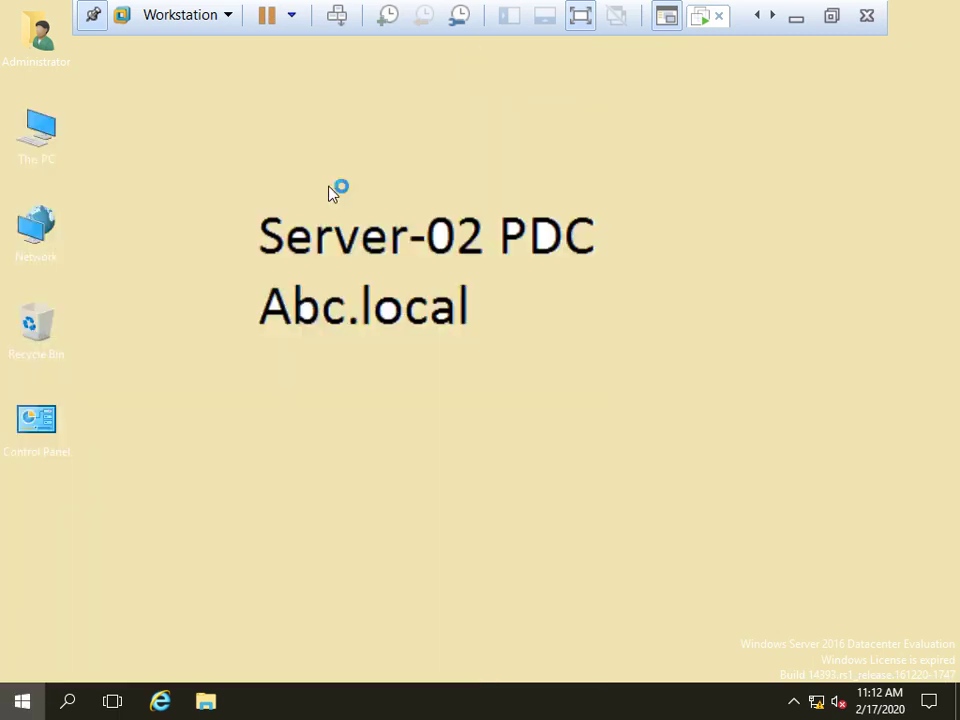
{"action": "left_click", "coordinate": [333, 193]}
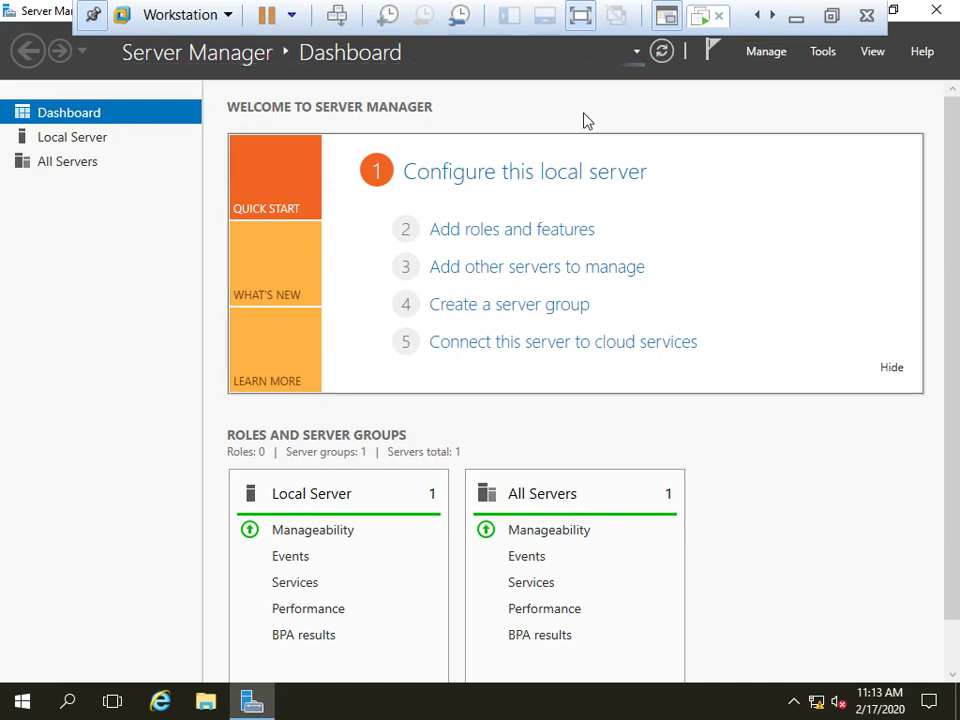
{"action": "left_click", "coordinate": [834, 17]}
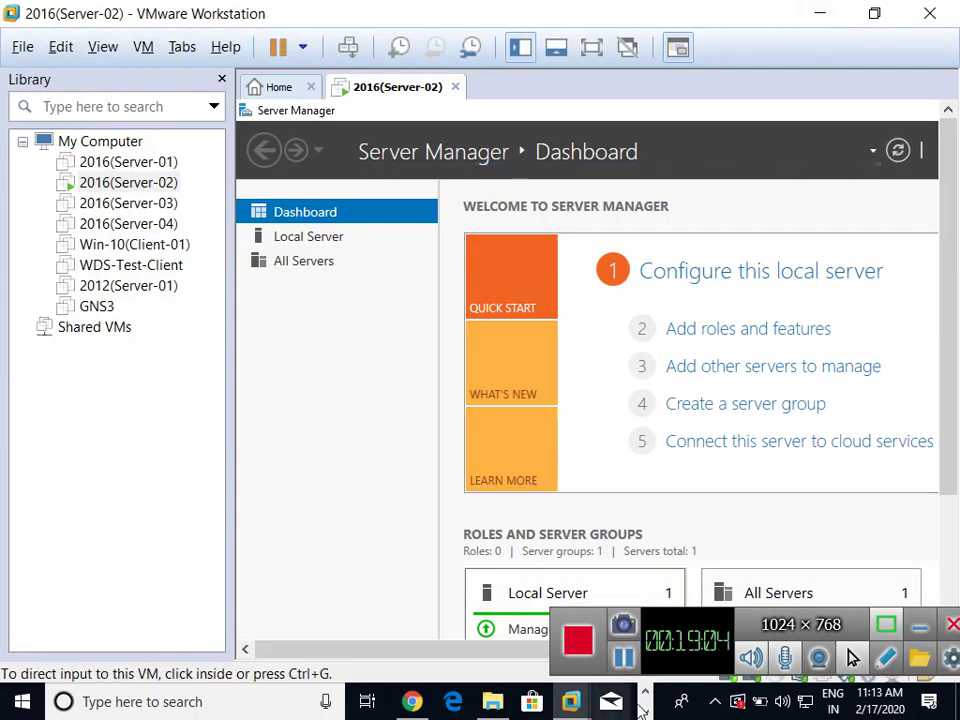
{"action": "left_click", "coordinate": [571, 703]}
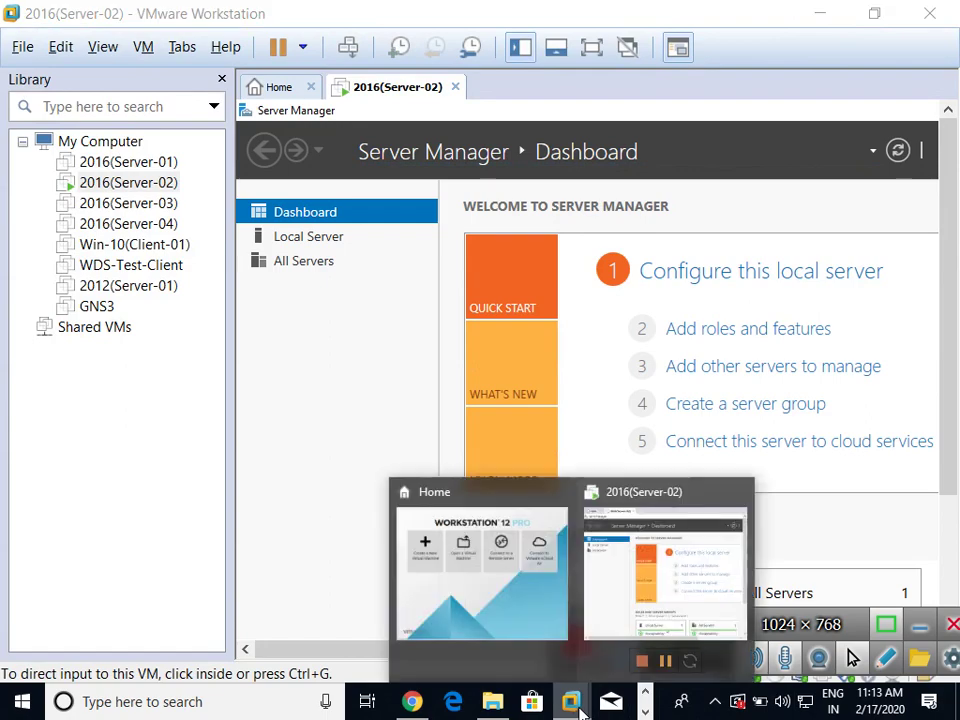
{"action": "left_click", "coordinate": [691, 162]}
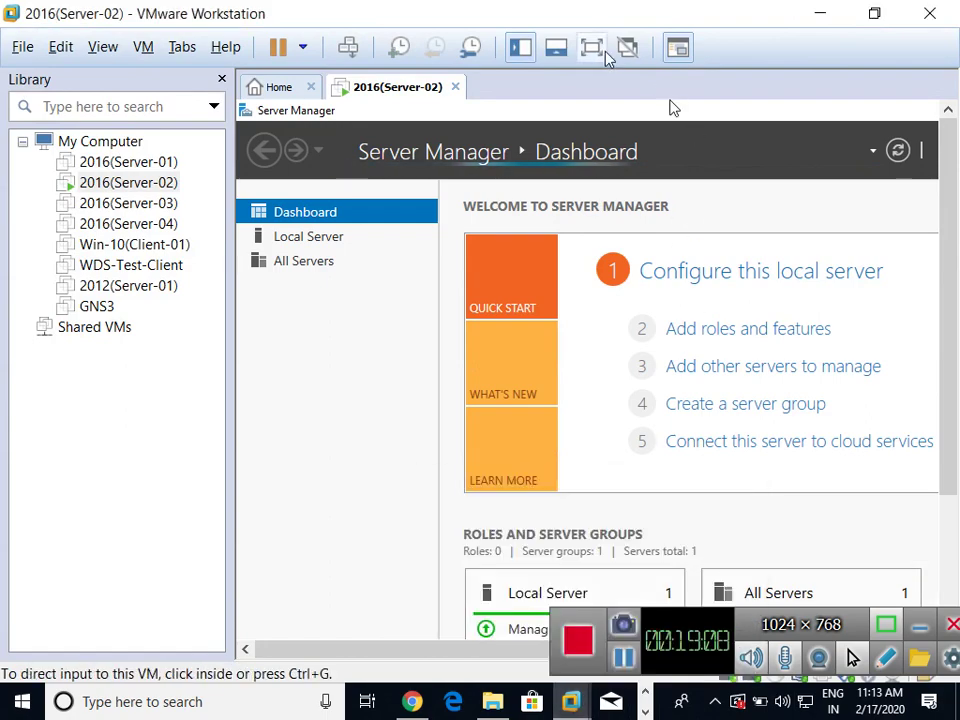
{"action": "left_click", "coordinate": [603, 50]}
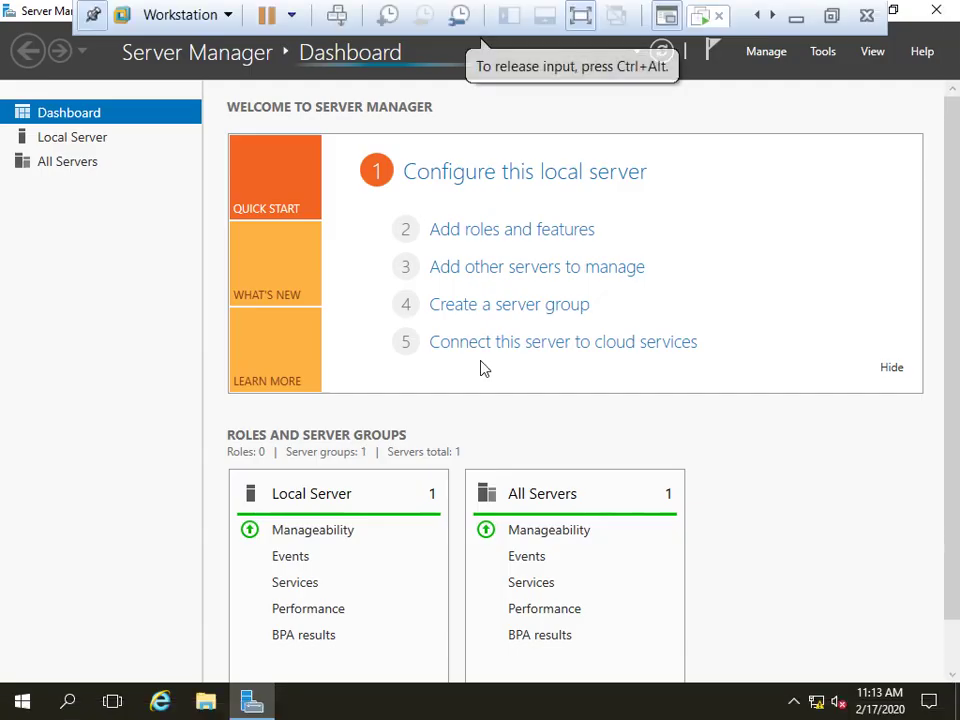
Start the Add Roles and Features wizard and advance past server roles to Features
{"action": "left_click", "coordinate": [493, 229]}
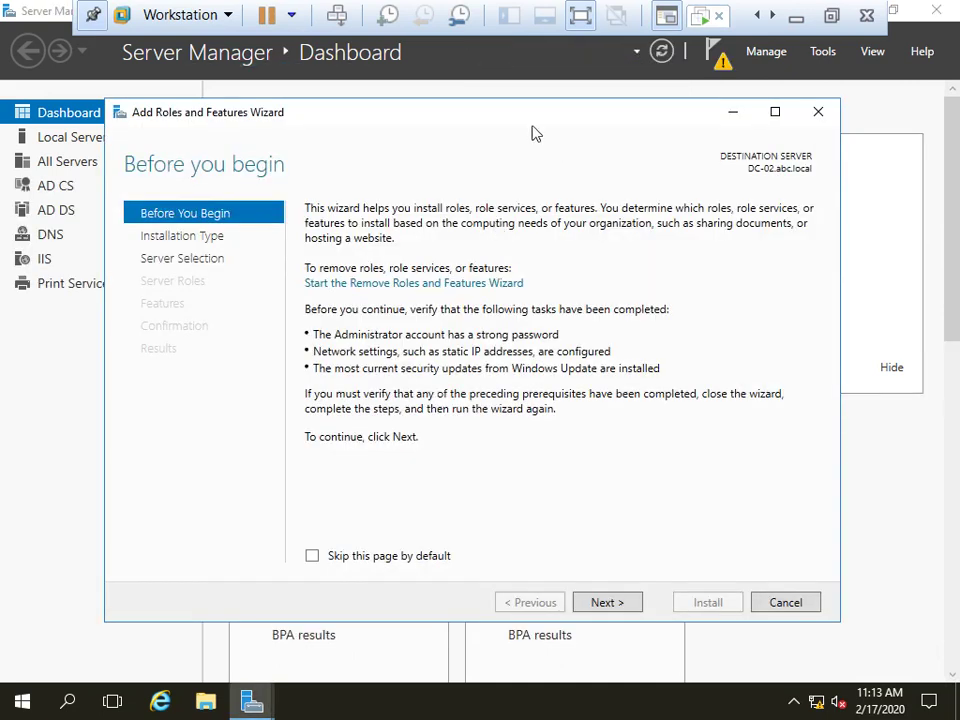
{"action": "left_click_drag", "start_coordinate": [521, 116], "coordinate": [540, 104]}
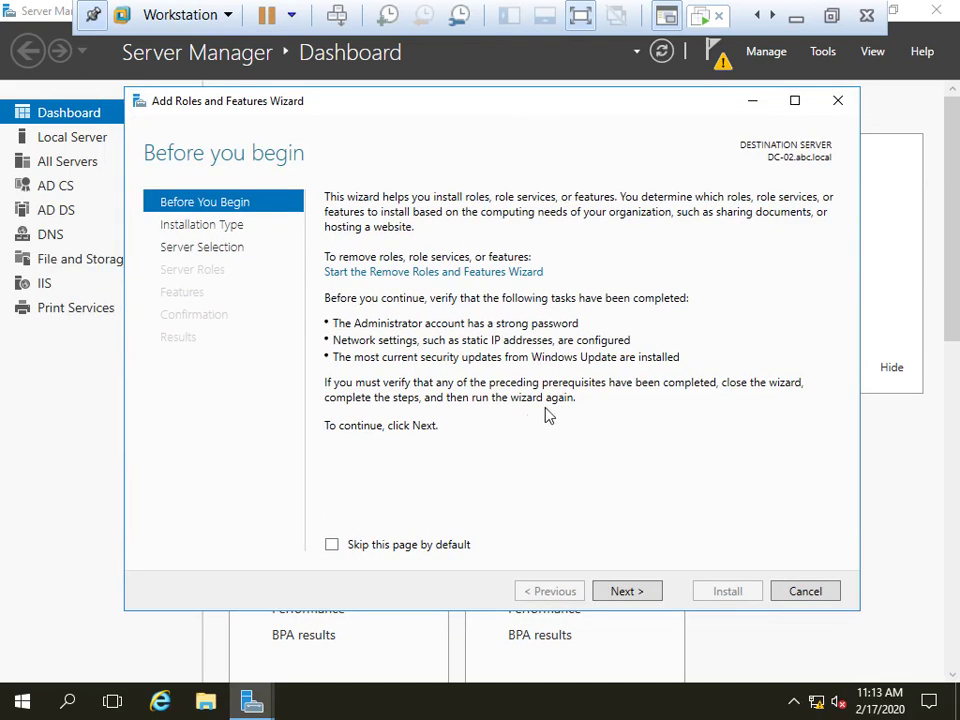
{"action": "left_click", "coordinate": [625, 592]}
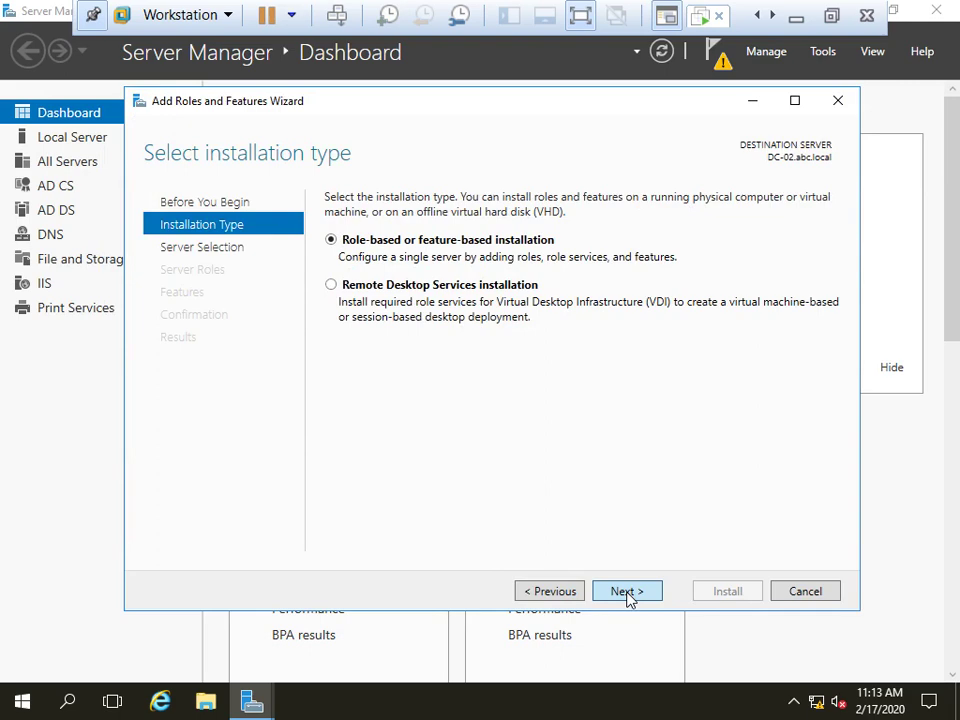
{"action": "left_click", "coordinate": [626, 593]}
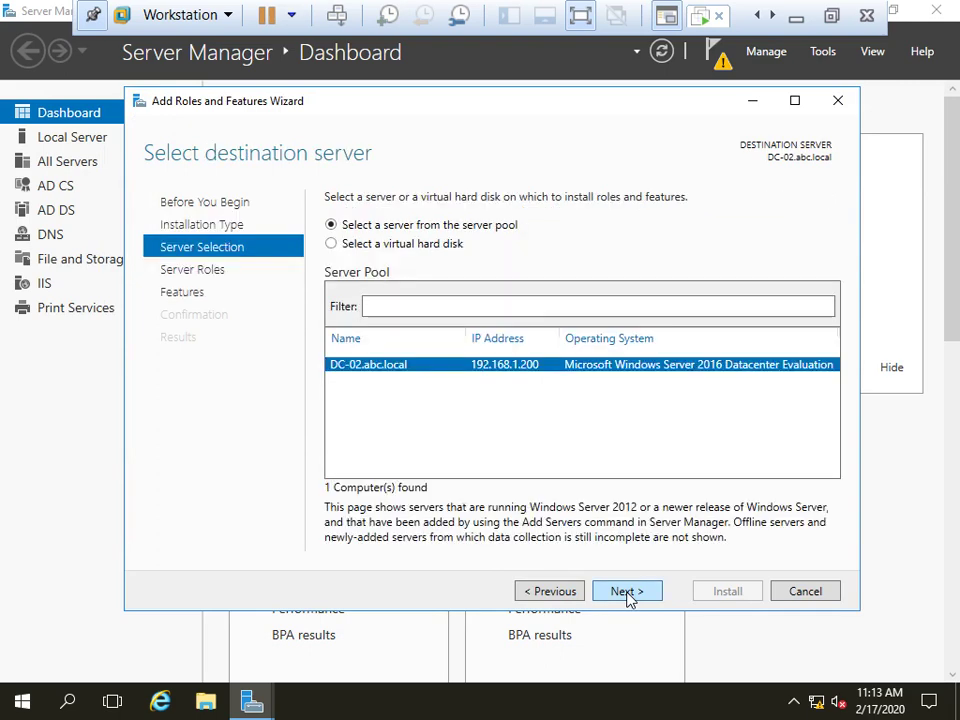
{"action": "left_click", "coordinate": [628, 594]}
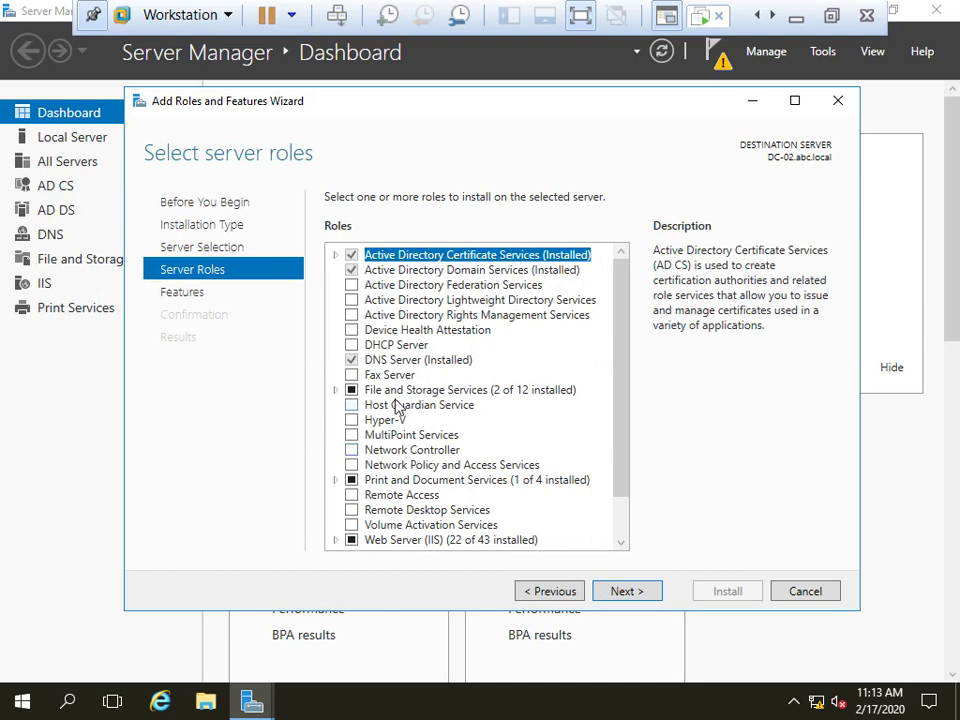
{"action": "scroll", "coordinate": [622, 520], "scroll_direction": "down", "scroll_amount": 2}
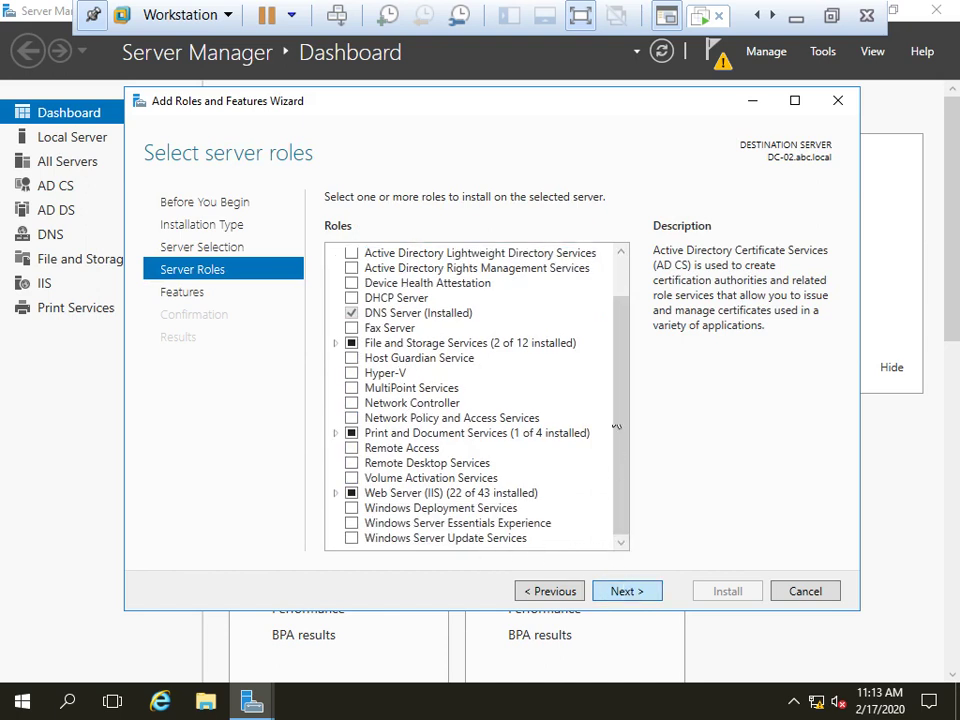
{"action": "key", "text": "Return"}
Tick Windows Server Backup, allow automatic restarts, and begin the installation
{"action": "left_click_drag", "start_coordinate": [624, 300], "coordinate": [645, 519]}
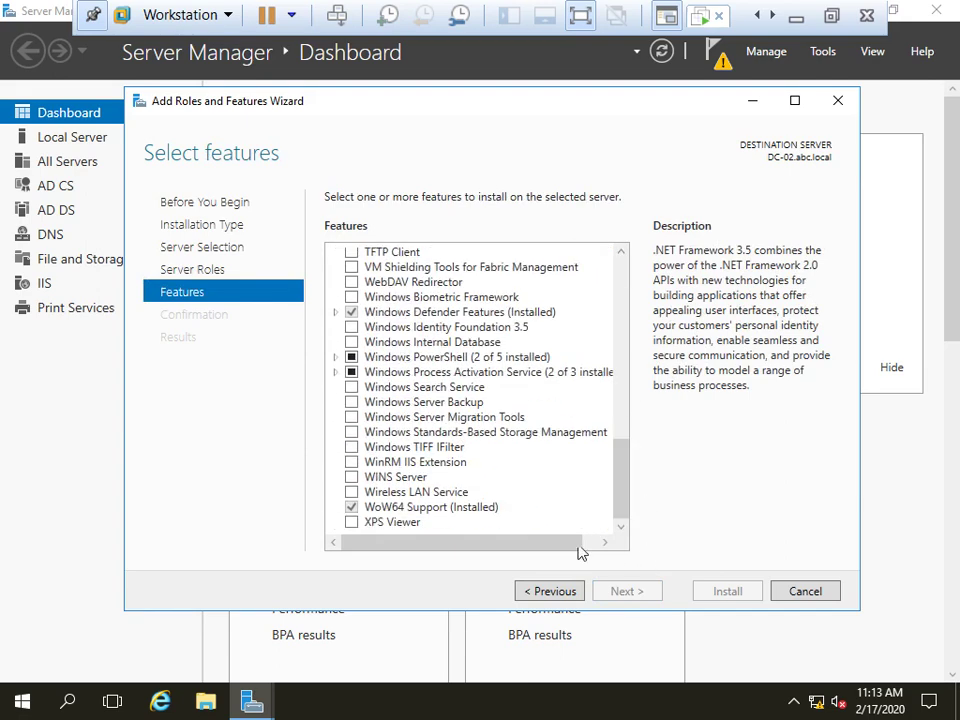
{"action": "left_click", "coordinate": [351, 403]}
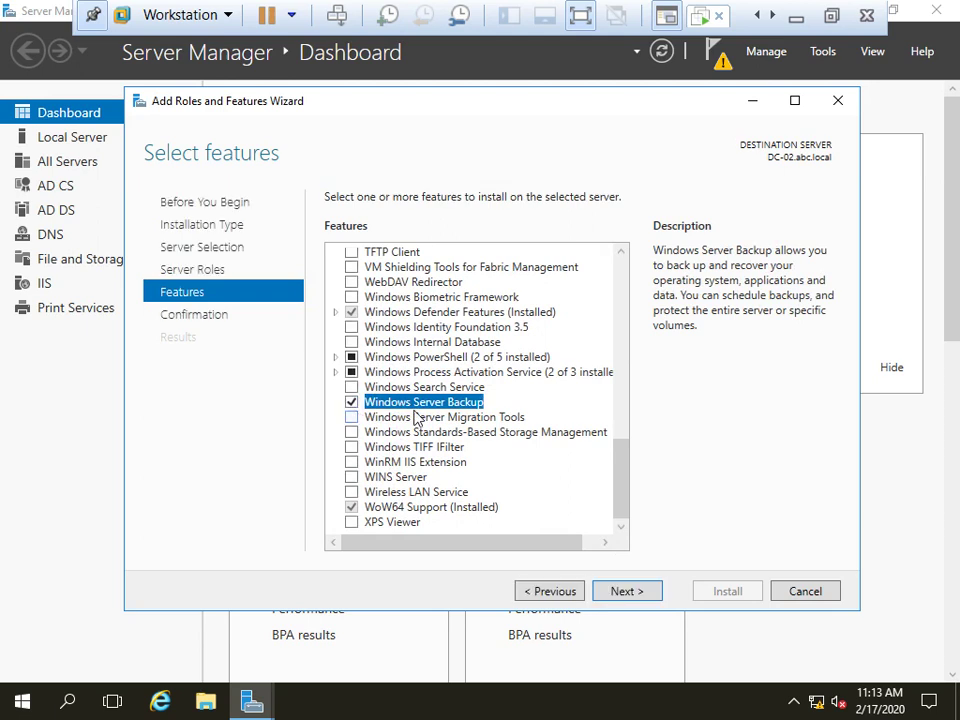
{"action": "left_click", "coordinate": [626, 592]}
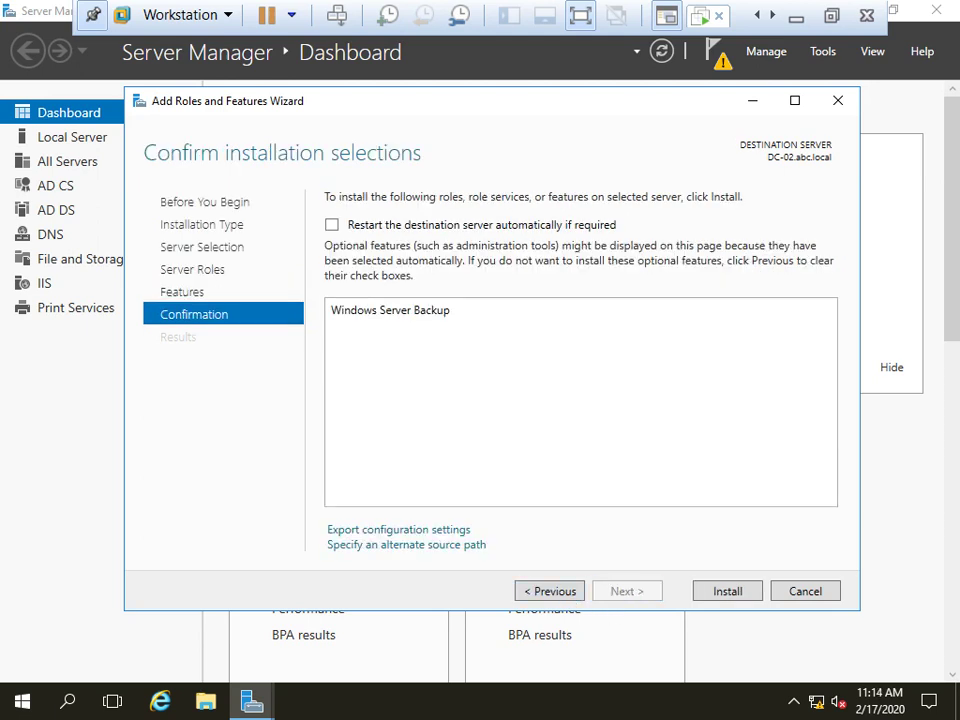
{"action": "left_click", "coordinate": [467, 228]}
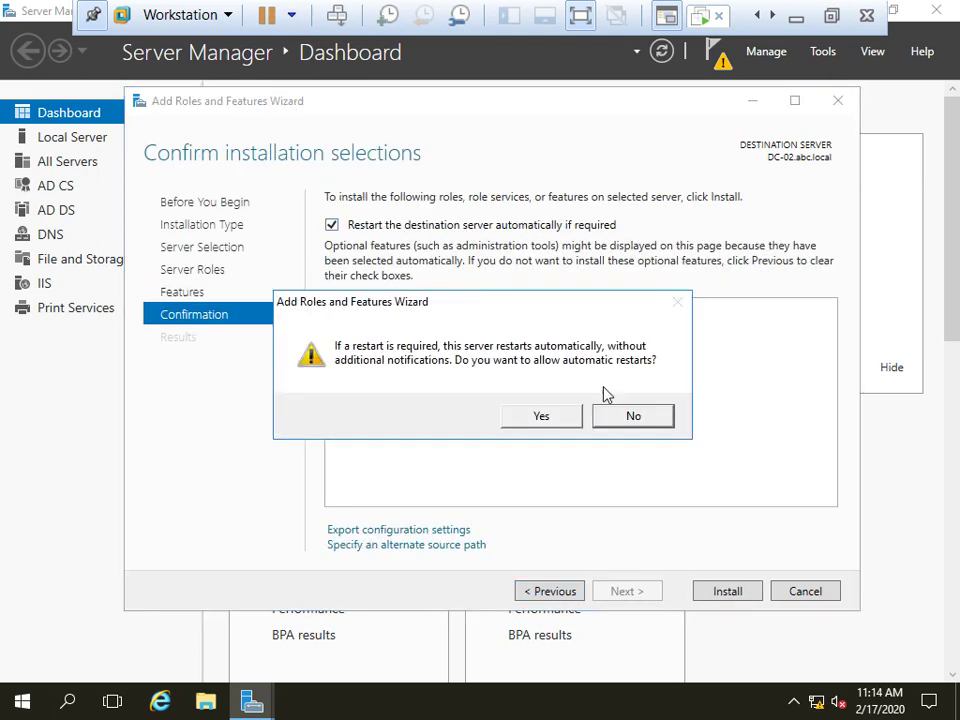
{"action": "left_click", "coordinate": [555, 426]}
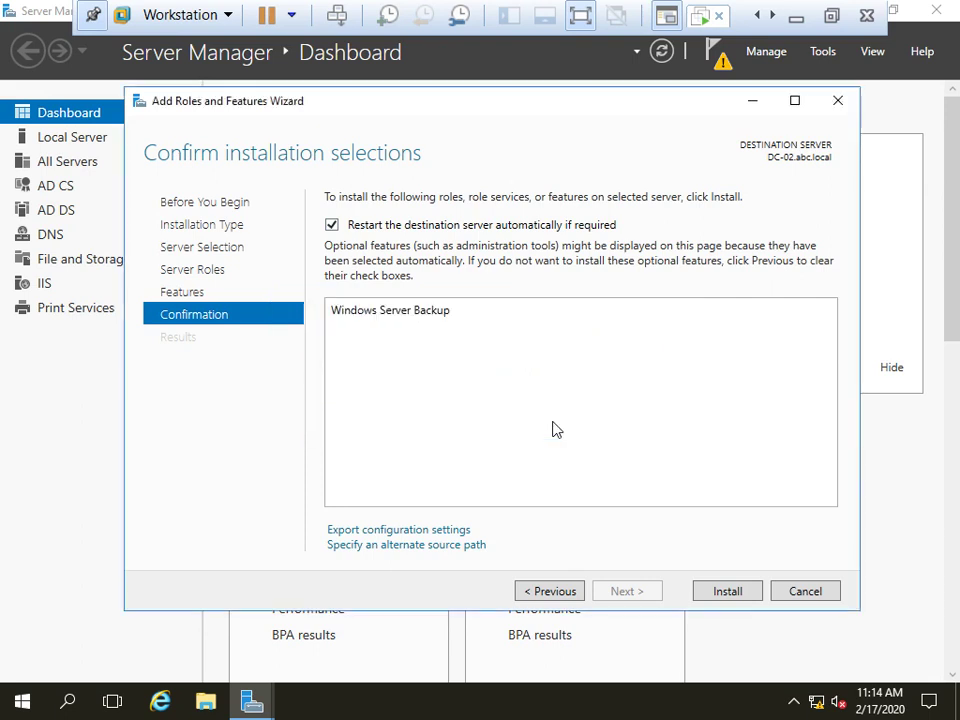
{"action": "left_click", "coordinate": [733, 597]}
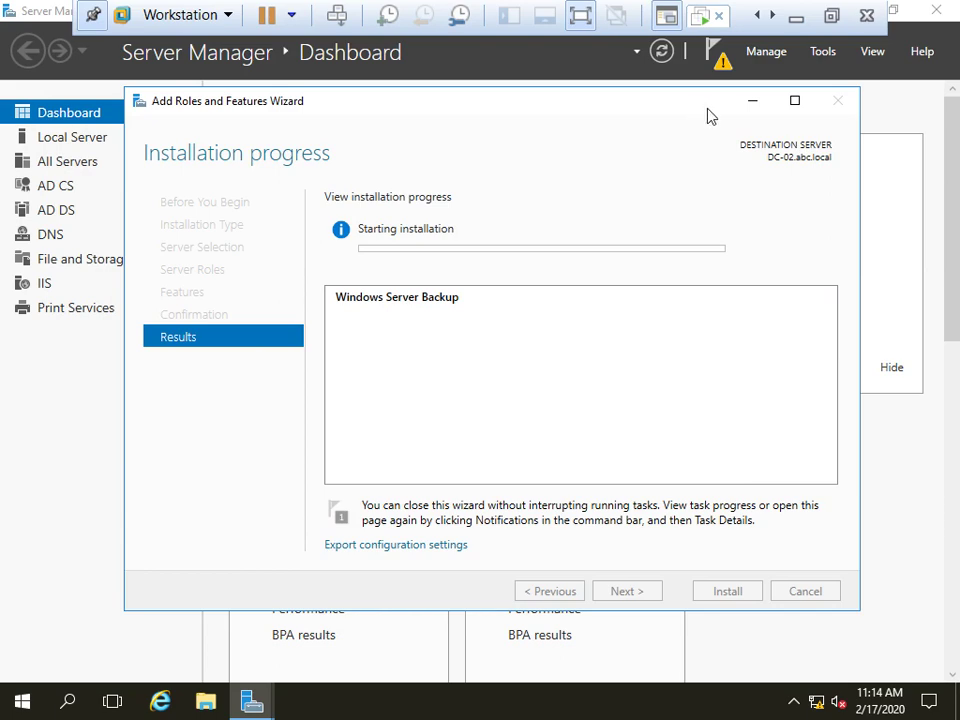
Close the wizard once Windows Server Backup reports Installation succeeded
{"action": "left_click", "coordinate": [832, 16]}
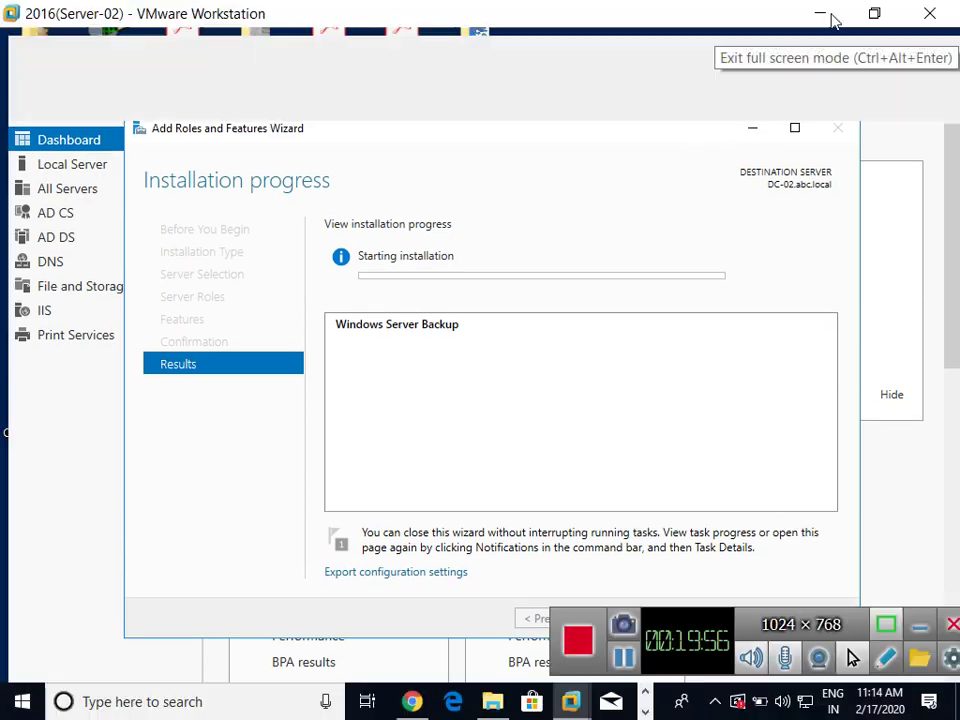
{"action": "left_click_drag", "start_coordinate": [593, 208], "coordinate": [478, 146]}
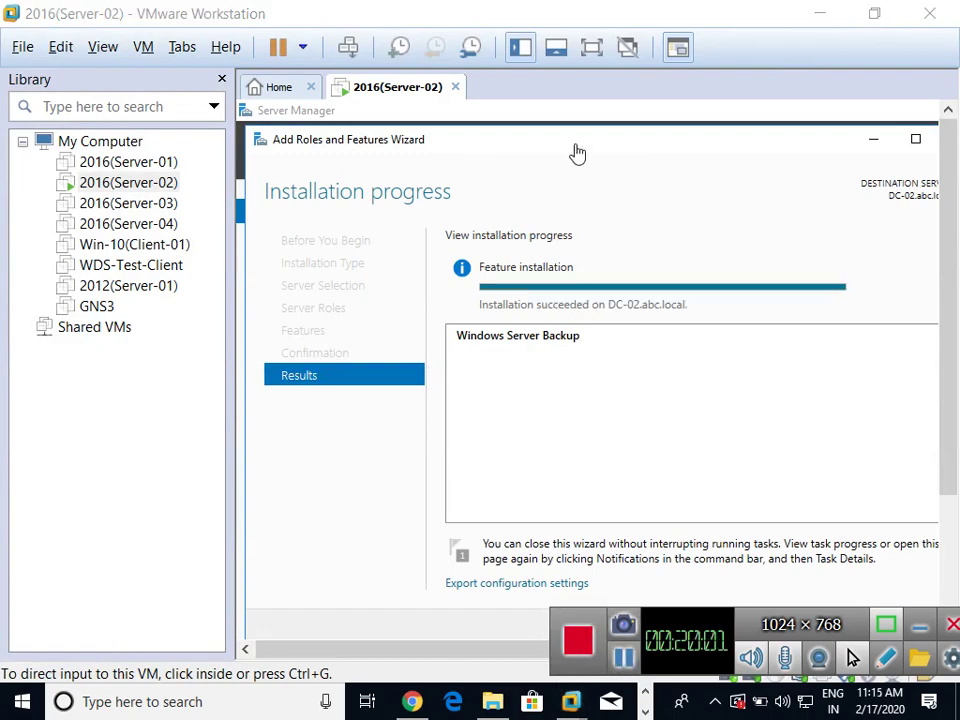
{"action": "left_click", "coordinate": [589, 50]}
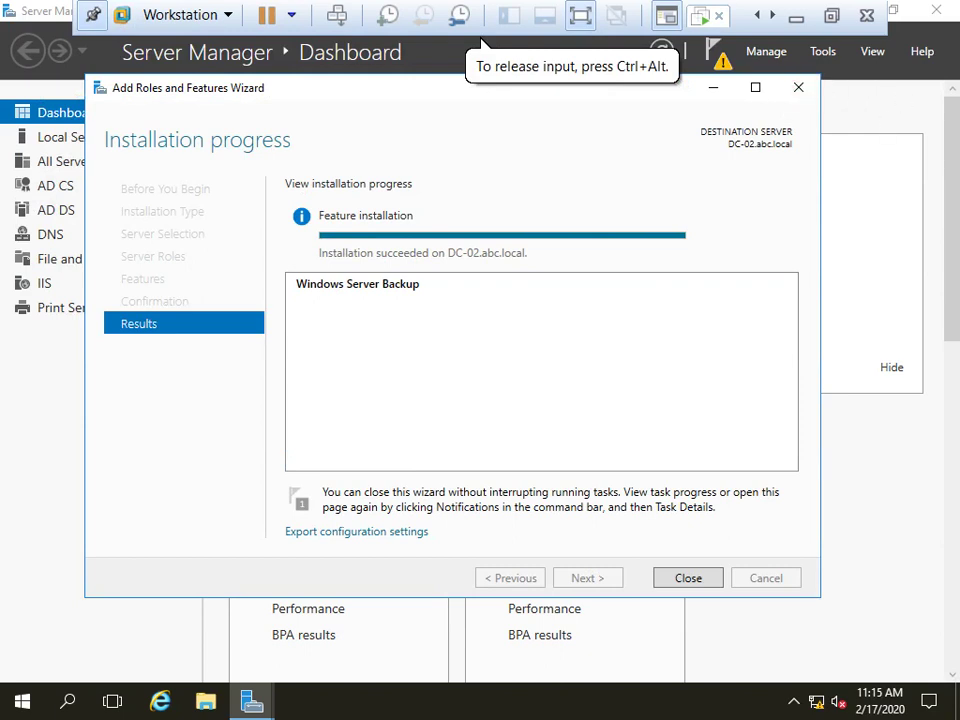
{"action": "left_click", "coordinate": [678, 582]}
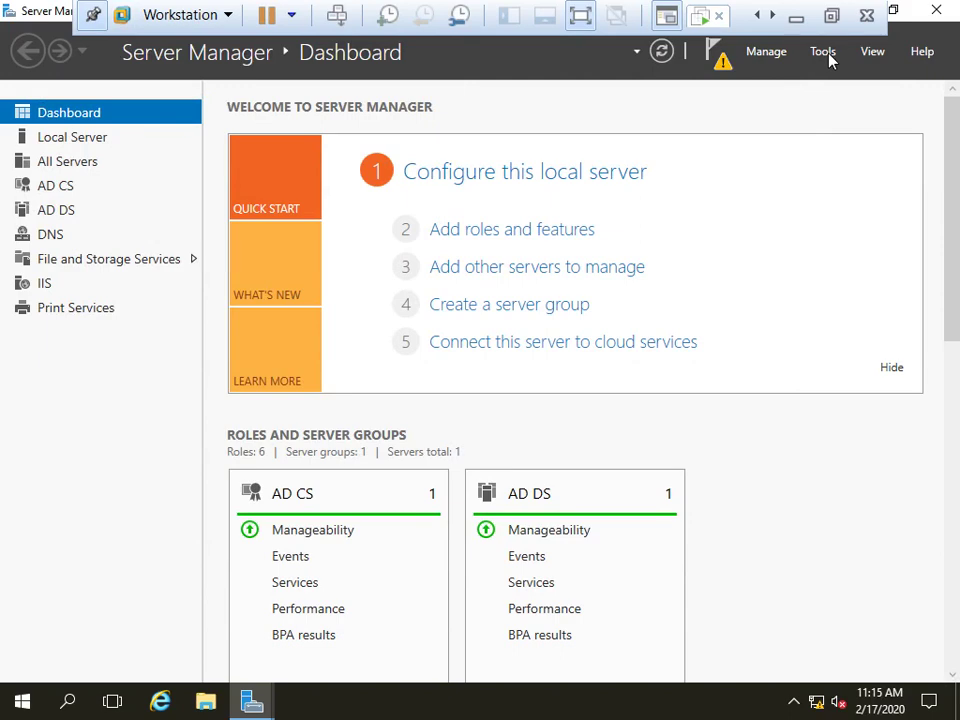
Open Windows Server Backup from the bottom of Server Manager's Tools menu
{"action": "left_click", "coordinate": [831, 15]}
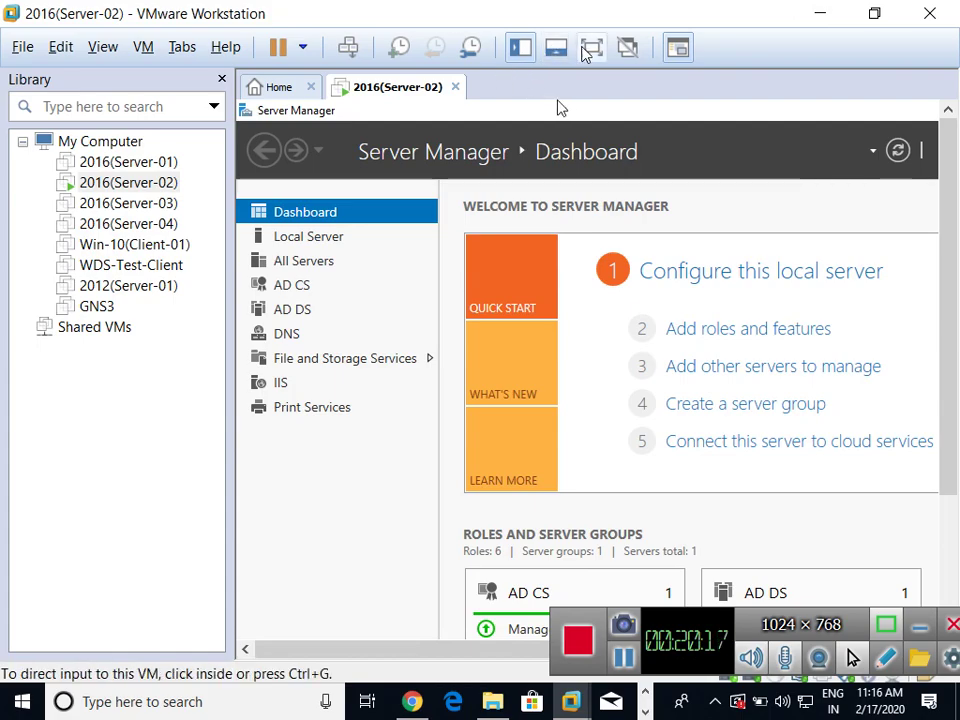
{"action": "left_click", "coordinate": [591, 47]}
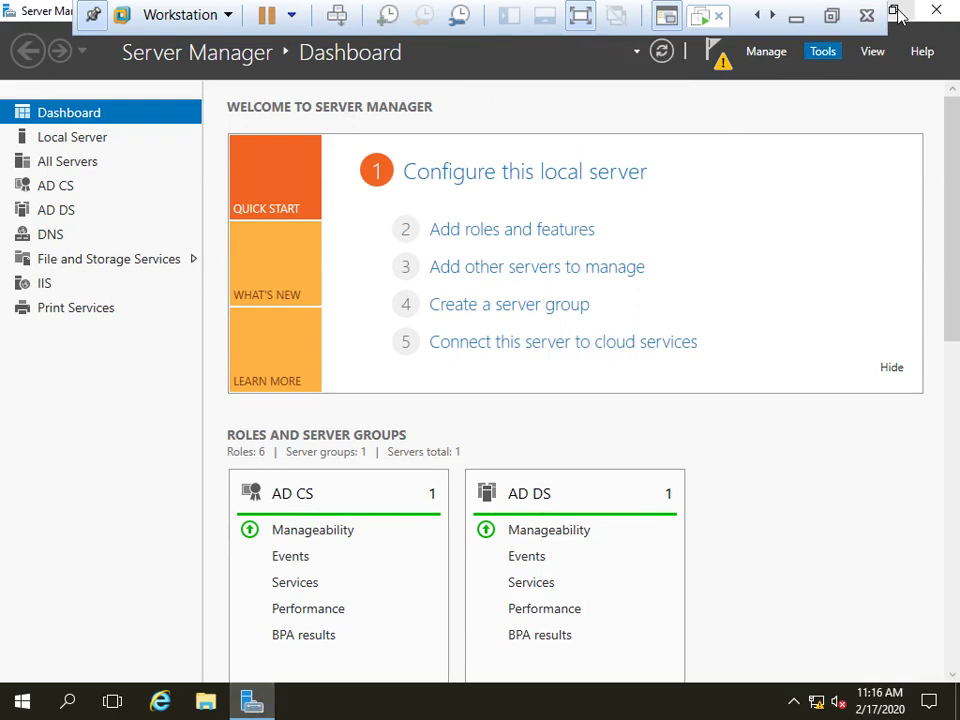
{"action": "left_click", "coordinate": [821, 55]}
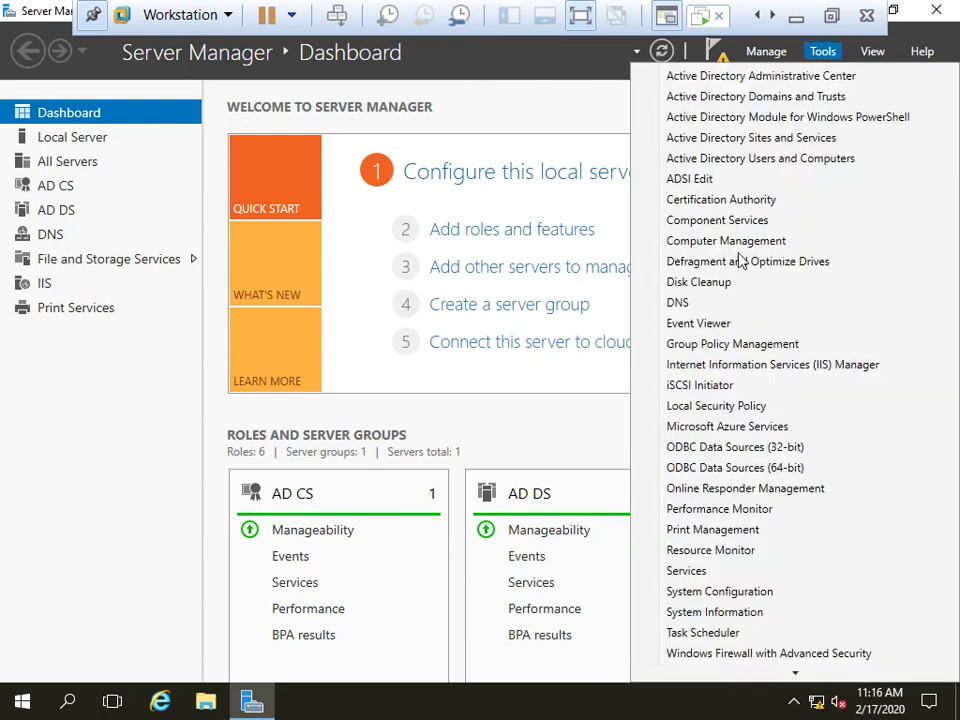
{"action": "scroll", "coordinate": [745, 480], "scroll_direction": "down", "scroll_amount": 2}
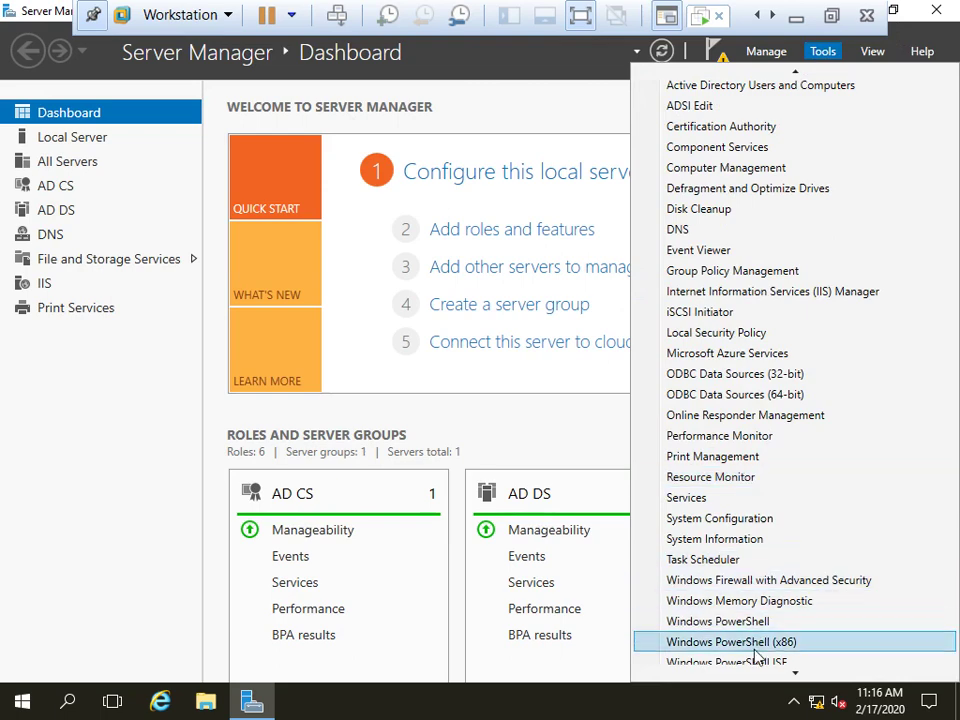
{"action": "scroll", "coordinate": [760, 654], "scroll_direction": "down", "scroll_amount": 1}
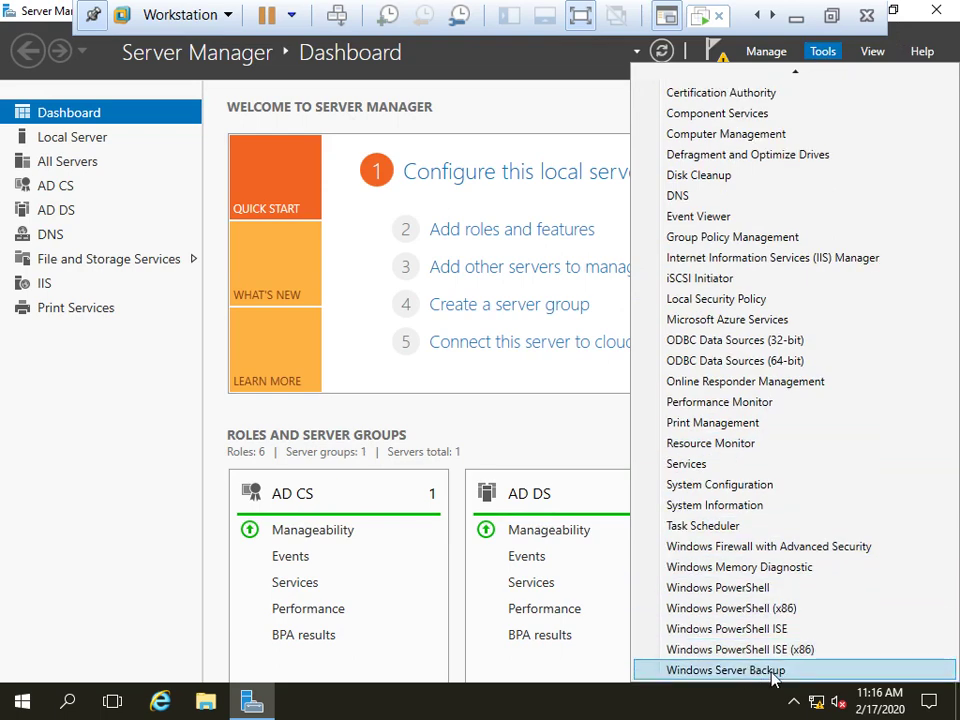
{"action": "left_click", "coordinate": [773, 675]}
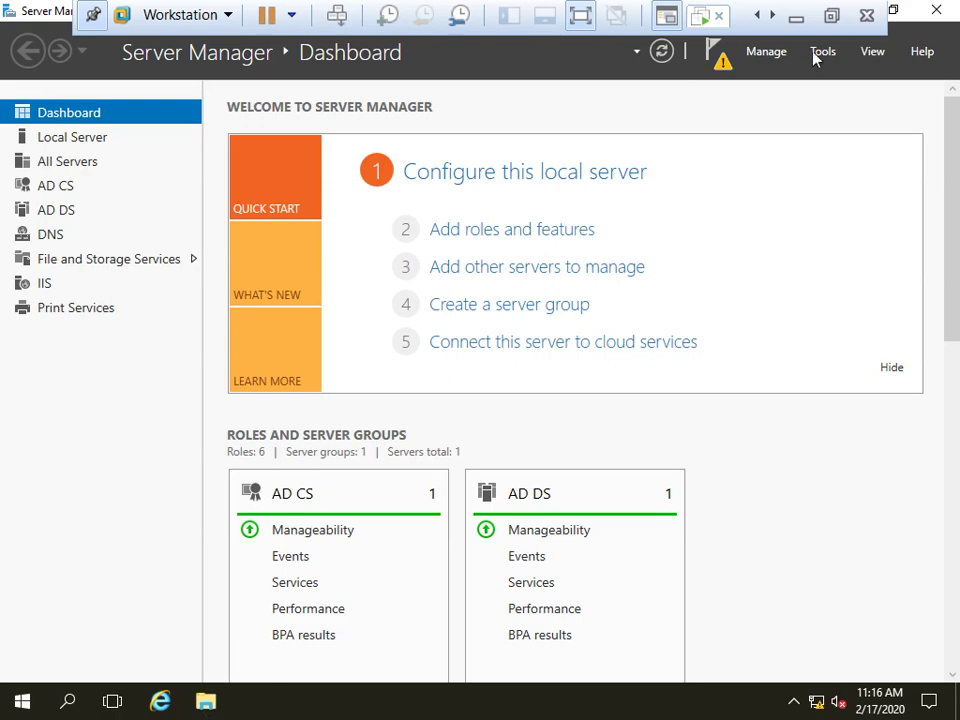
Refresh the guest desktop while the Windows Server Backup snap-in loads
{"action": "left_click", "coordinate": [831, 15]}
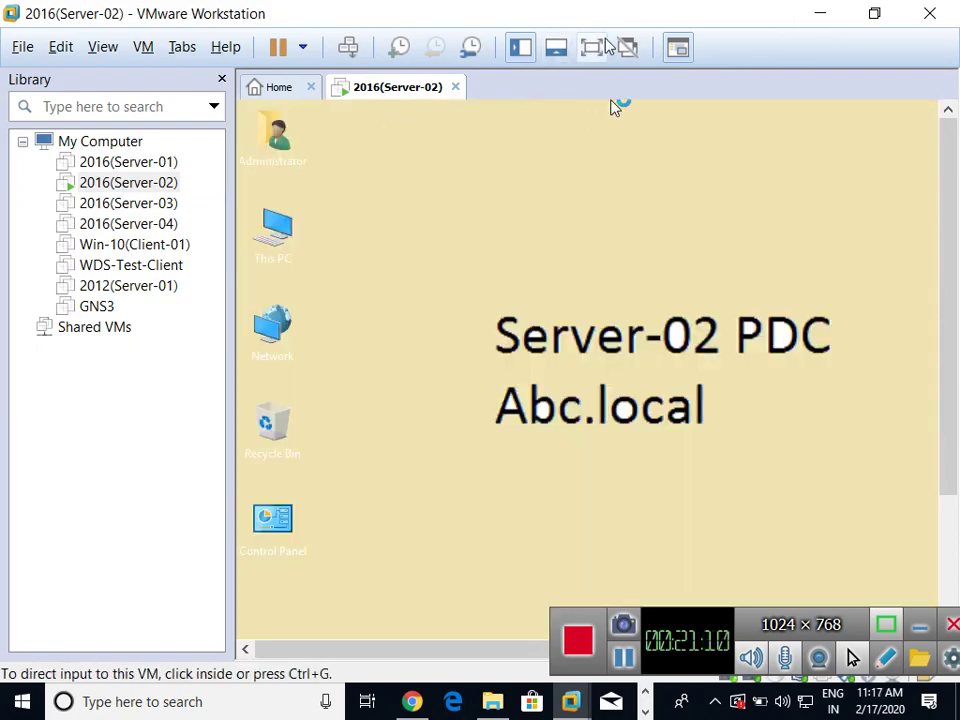
{"action": "left_click", "coordinate": [592, 47]}
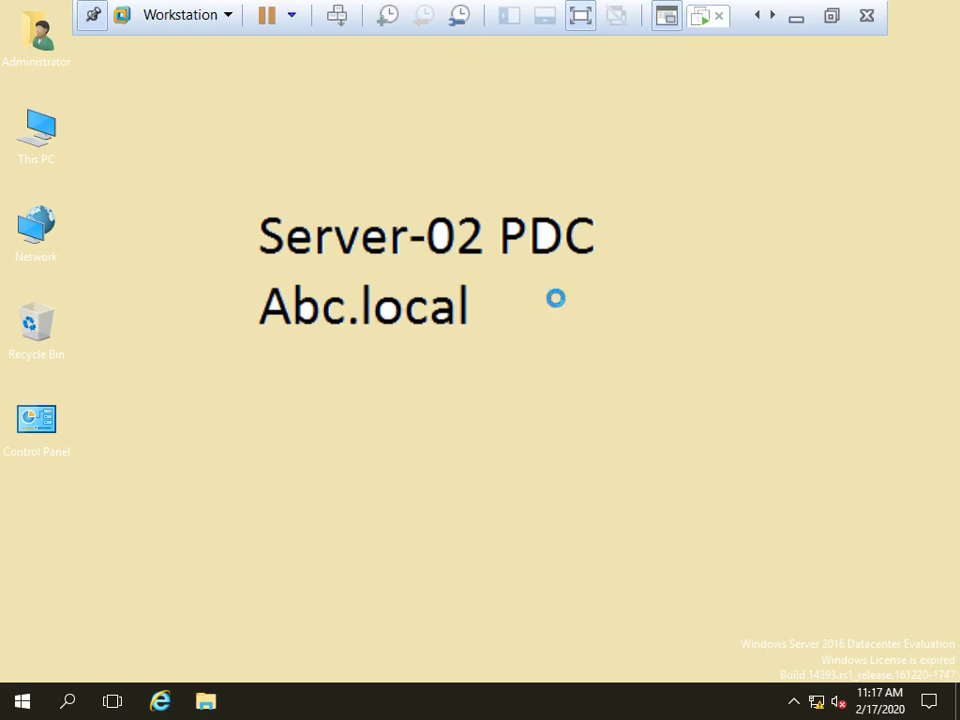
{"action": "right_click", "coordinate": [557, 306]}
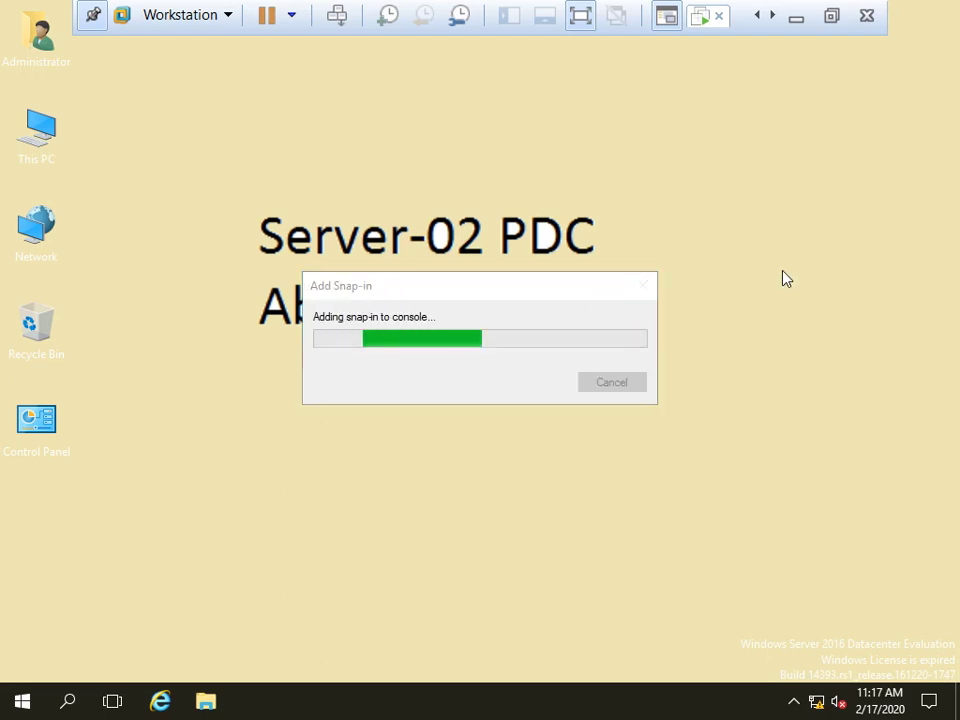
{"action": "right_click", "coordinate": [792, 285]}
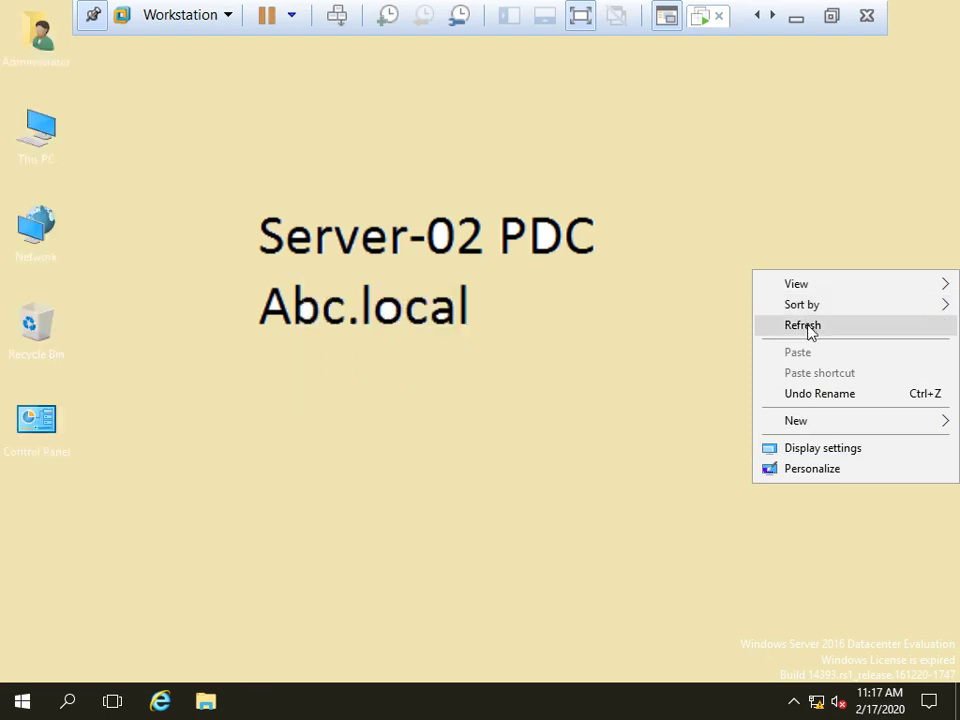
{"action": "left_click", "coordinate": [806, 326]}
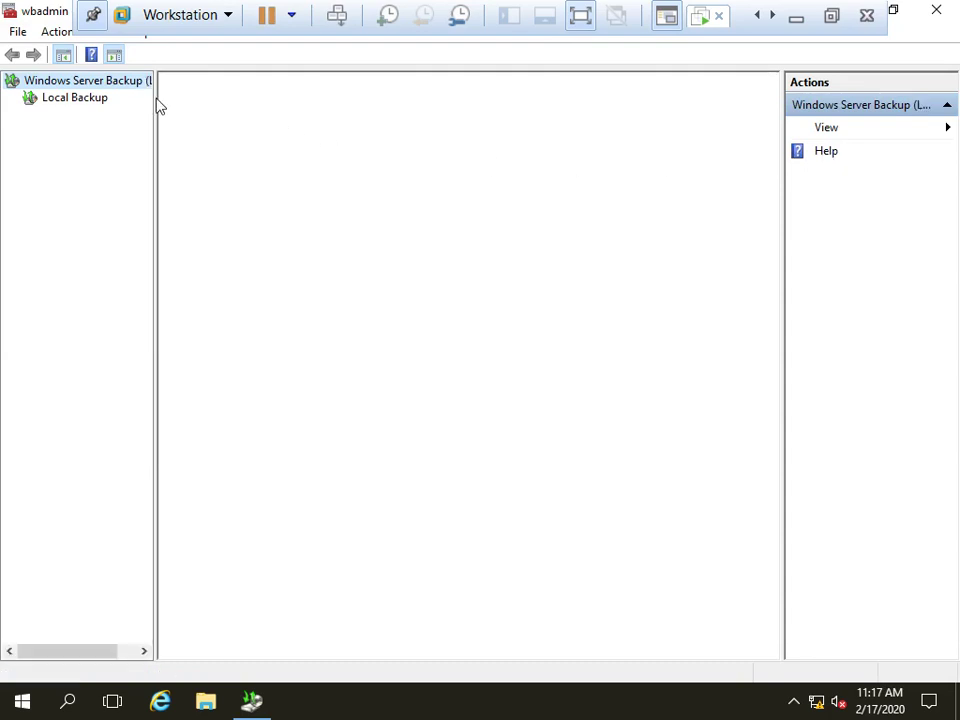
Select Local Backup, widen the tree pane, and launch the Backup Once wizard
{"action": "left_click", "coordinate": [88, 100]}
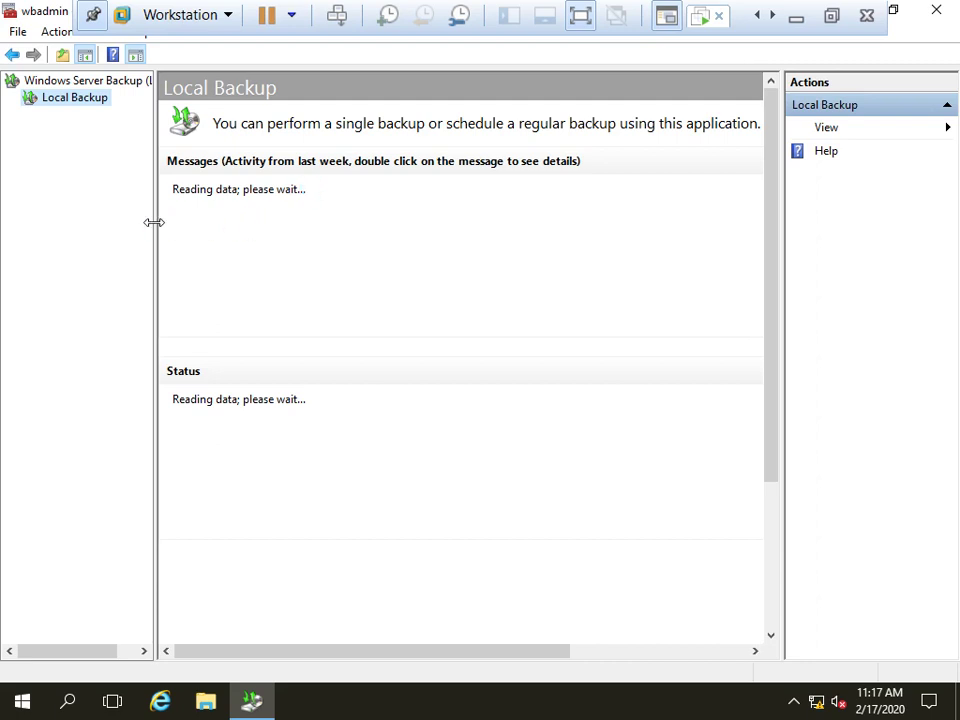
{"action": "left_click_drag", "start_coordinate": [153, 222], "coordinate": [185, 223]}
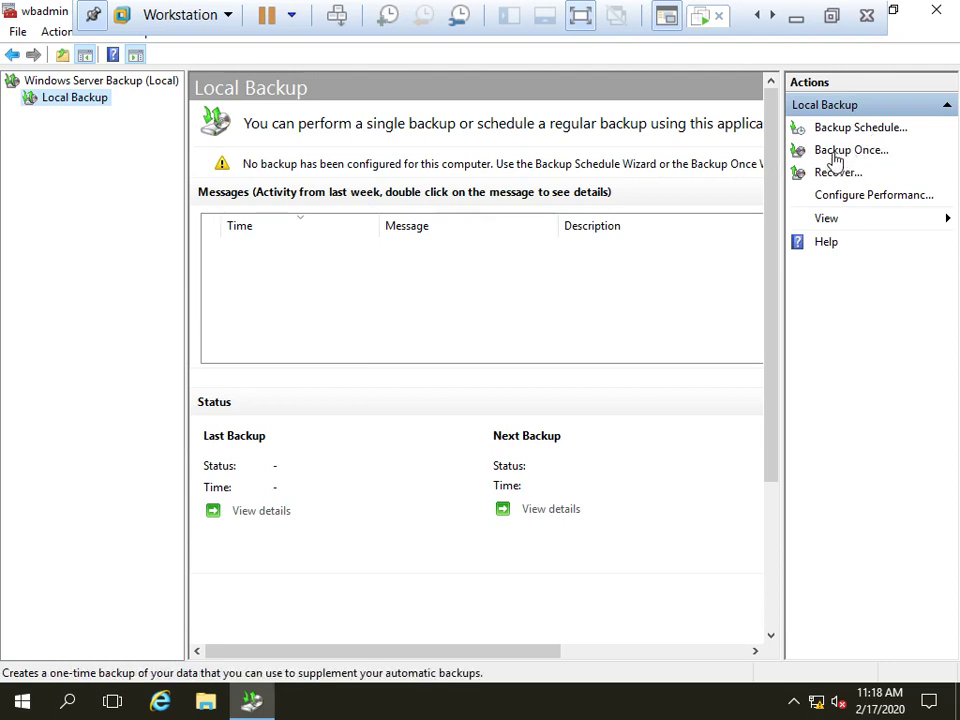
{"action": "left_click", "coordinate": [834, 152]}
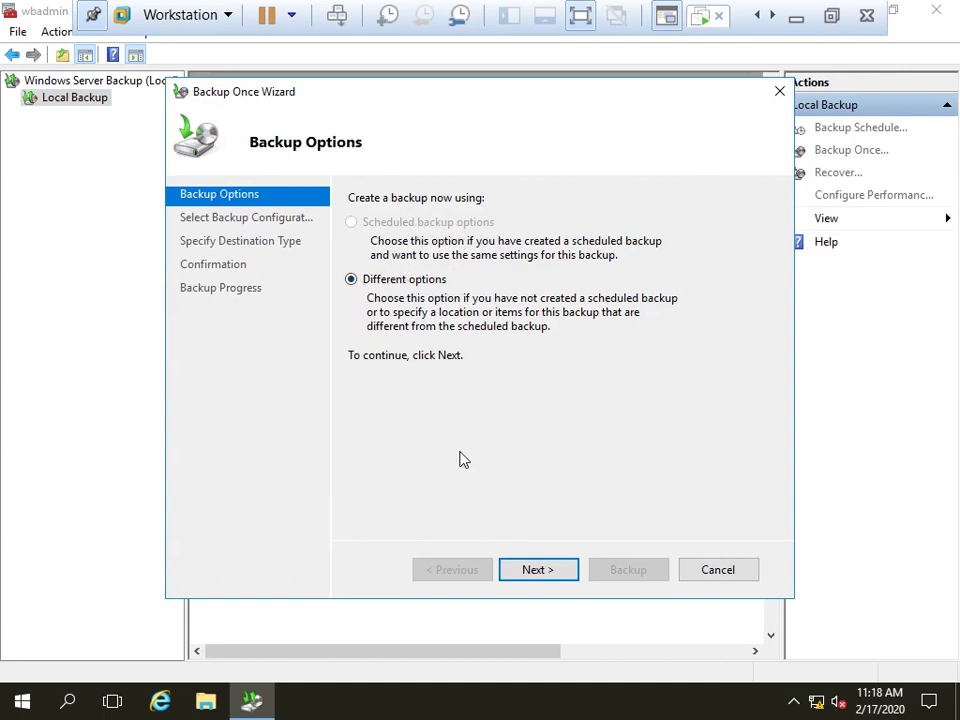
Choose Different options and a Custom backup configuration
{"action": "left_click", "coordinate": [530, 570]}
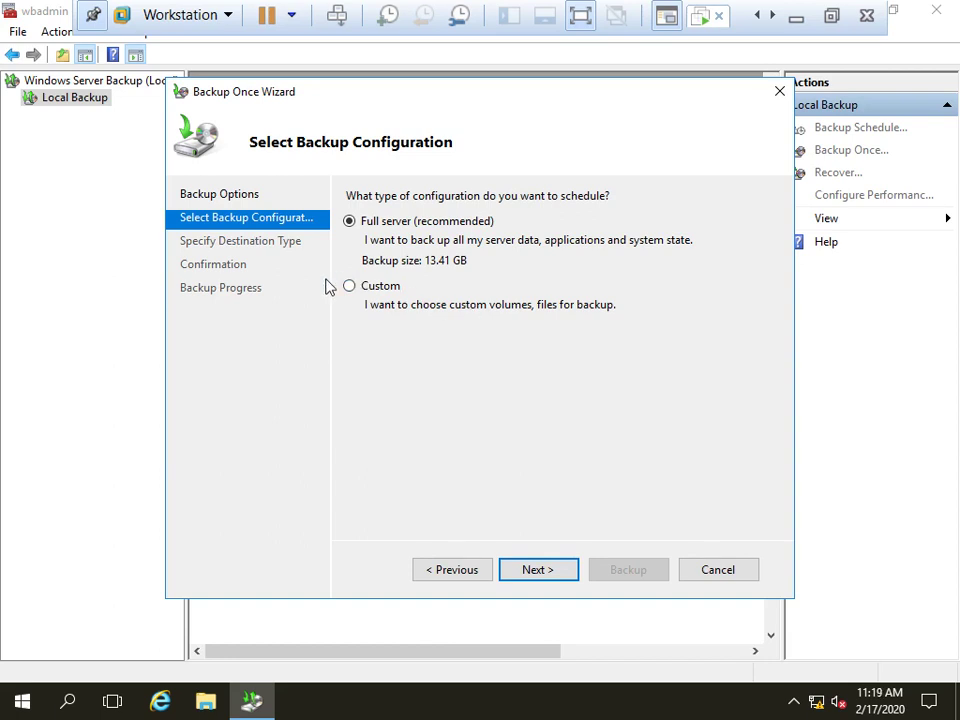
{"action": "left_click", "coordinate": [362, 292]}
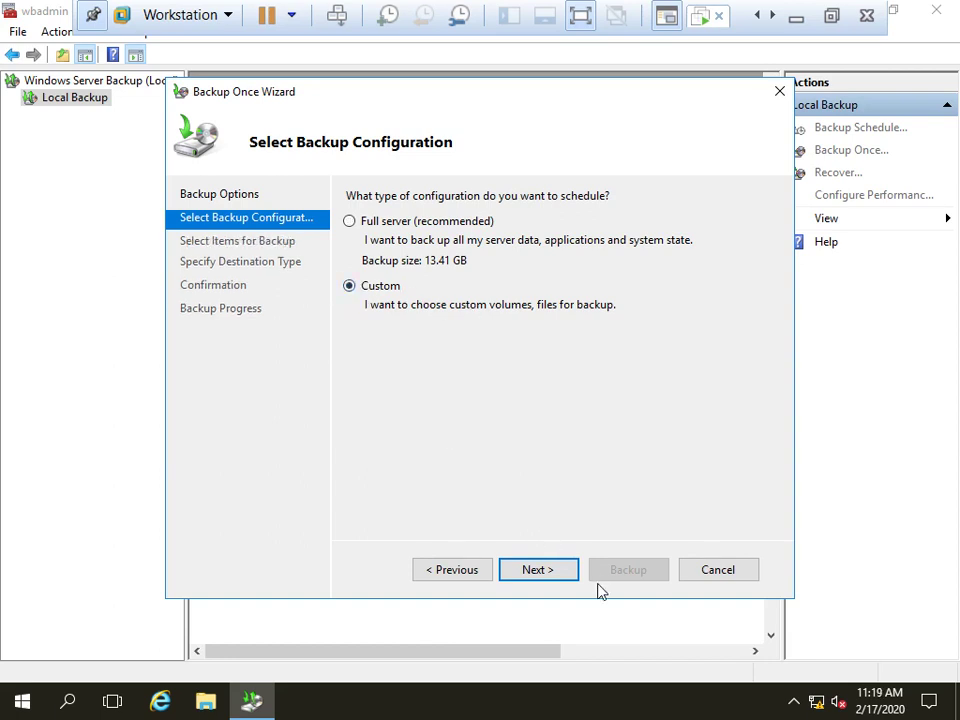
{"action": "left_click", "coordinate": [544, 572]}
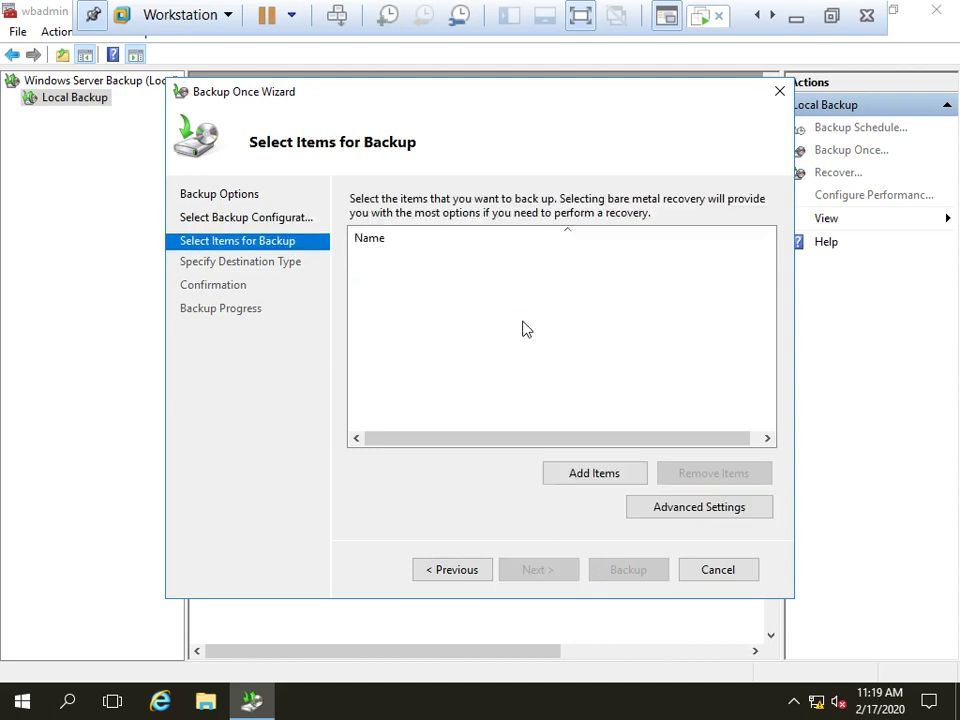
Add System state as the only backup item and continue to destination type
{"action": "left_click", "coordinate": [574, 476]}
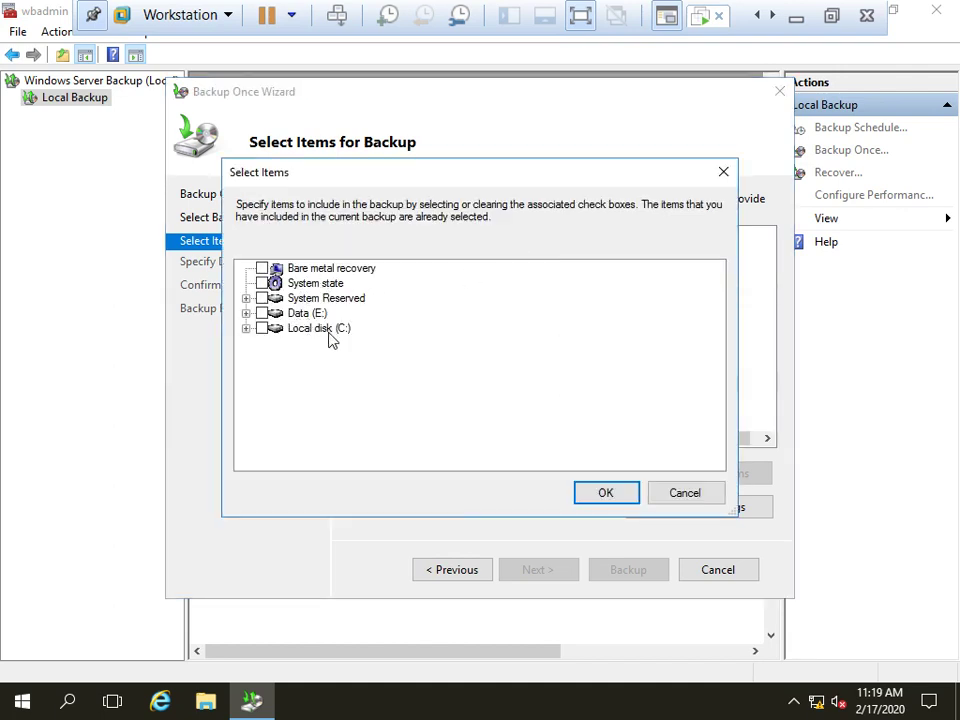
{"action": "left_click", "coordinate": [262, 283]}
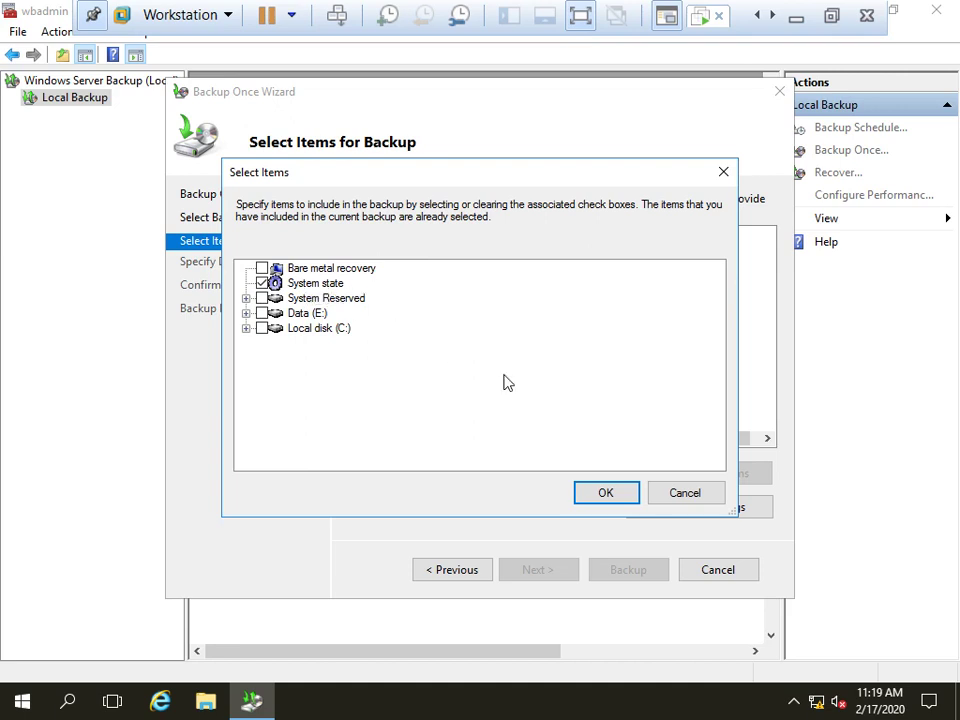
{"action": "left_click", "coordinate": [619, 493]}
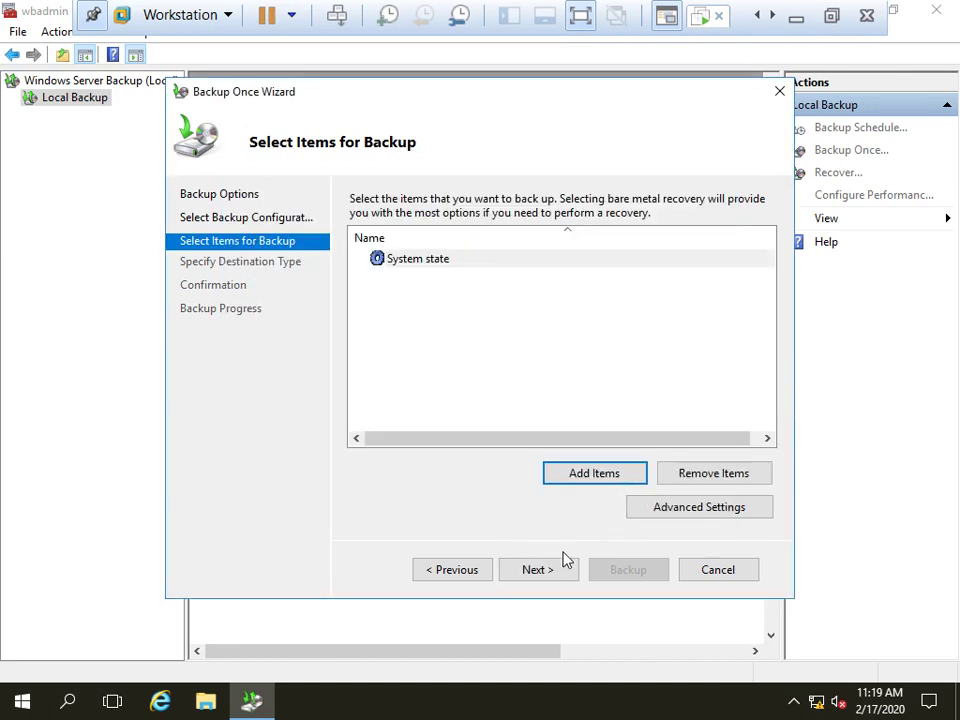
{"action": "left_click", "coordinate": [545, 572]}
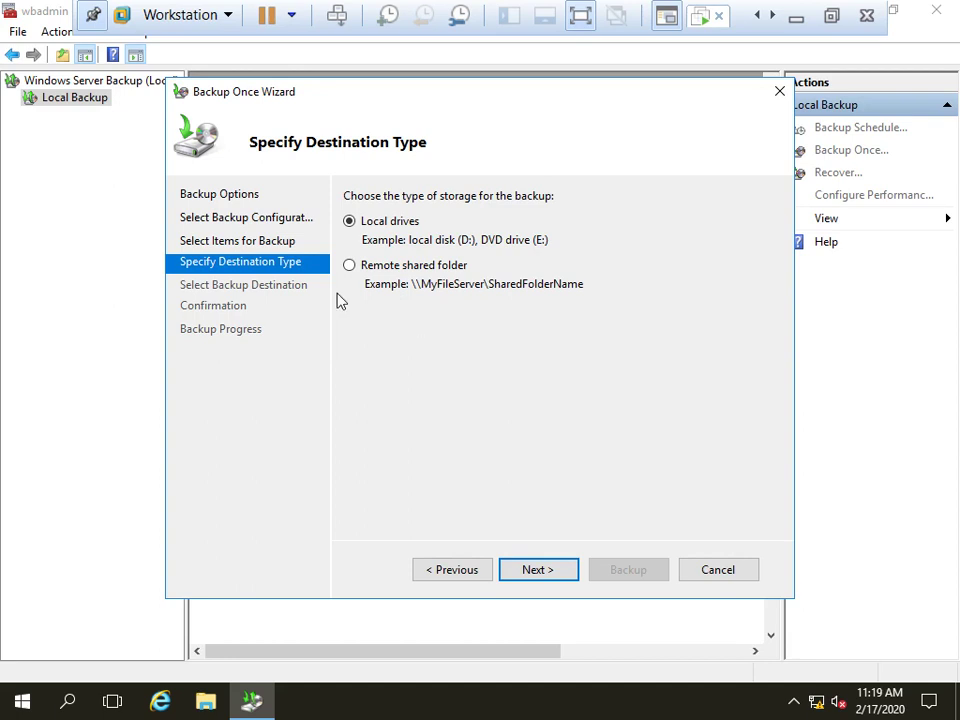
Target local drive Data (E:) and start the System state backup
{"action": "left_click", "coordinate": [541, 568]}
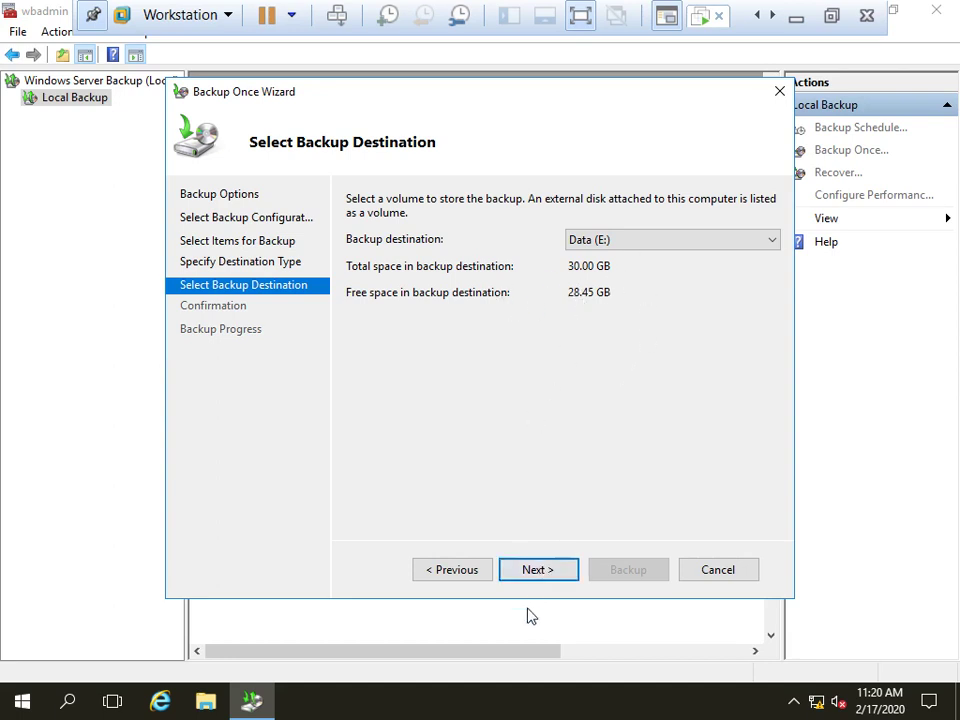
{"action": "left_click", "coordinate": [529, 572]}
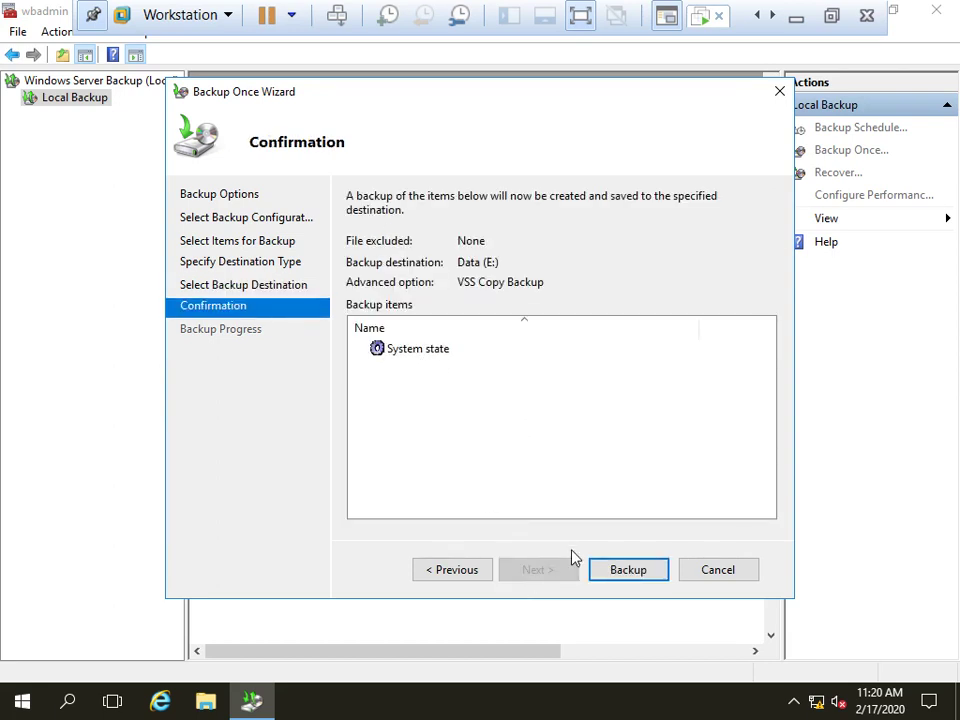
{"action": "left_click", "coordinate": [619, 569]}
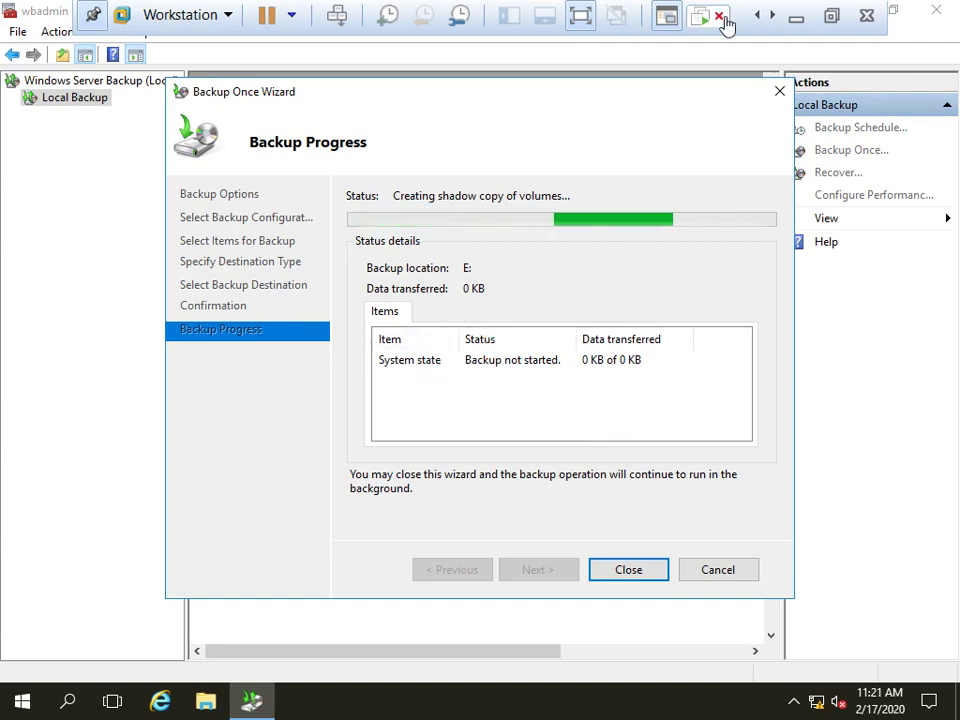
Let the 7.42 GB backup complete, nudge the wizard up, and minimize VMware to show the Paint notes
{"action": "left_click", "coordinate": [831, 16]}
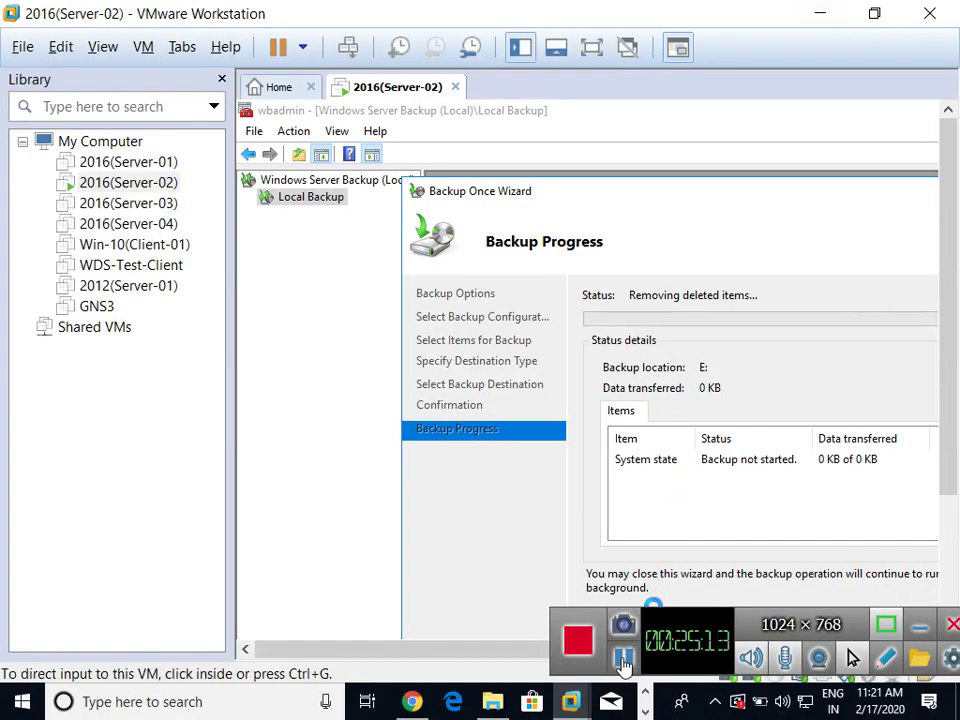
{"action": "left_click", "coordinate": [623, 665]}
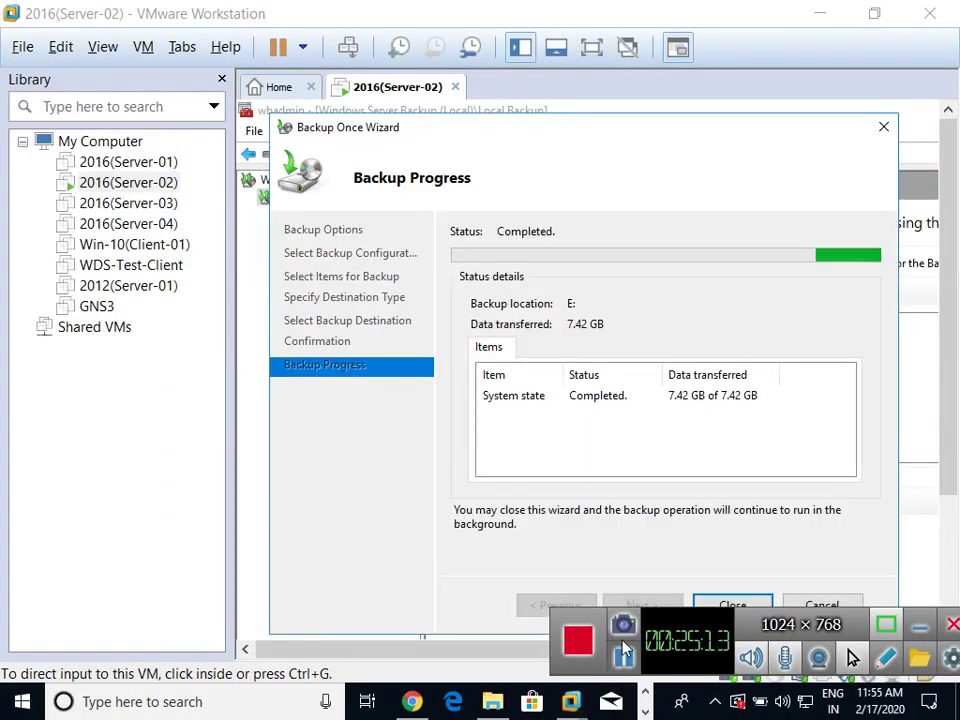
{"action": "left_click", "coordinate": [555, 148]}
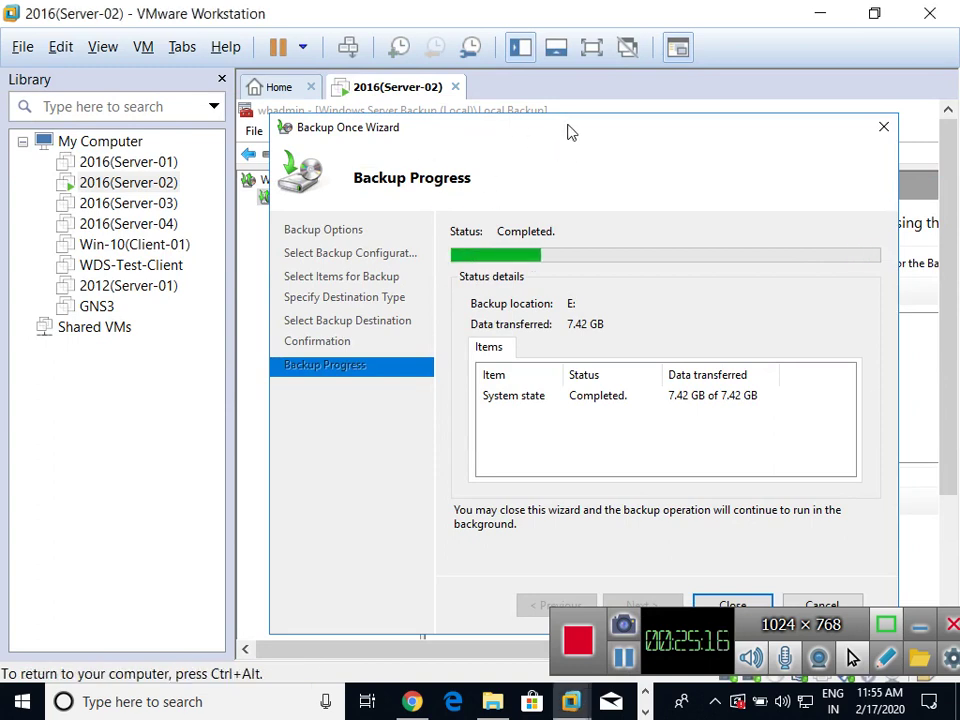
{"action": "left_click_drag", "start_coordinate": [571, 133], "coordinate": [568, 118]}
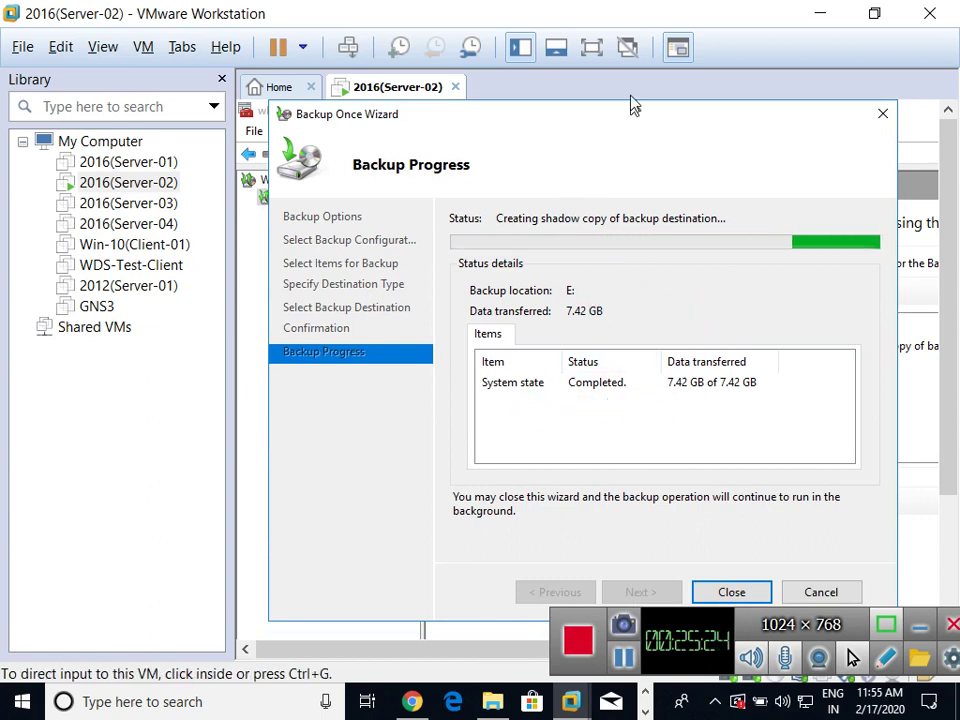
{"action": "left_click", "coordinate": [816, 14]}
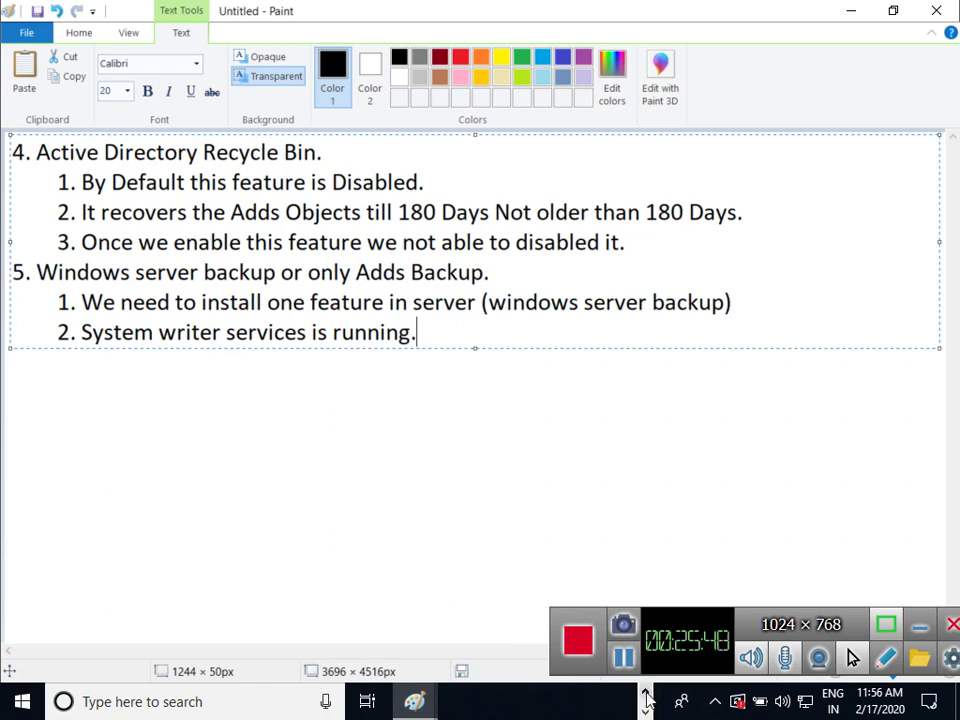
Return to the Server-02 VM, shift the completed backup wizard left, and release input with Ctrl+Alt
{"action": "left_click", "coordinate": [647, 697]}
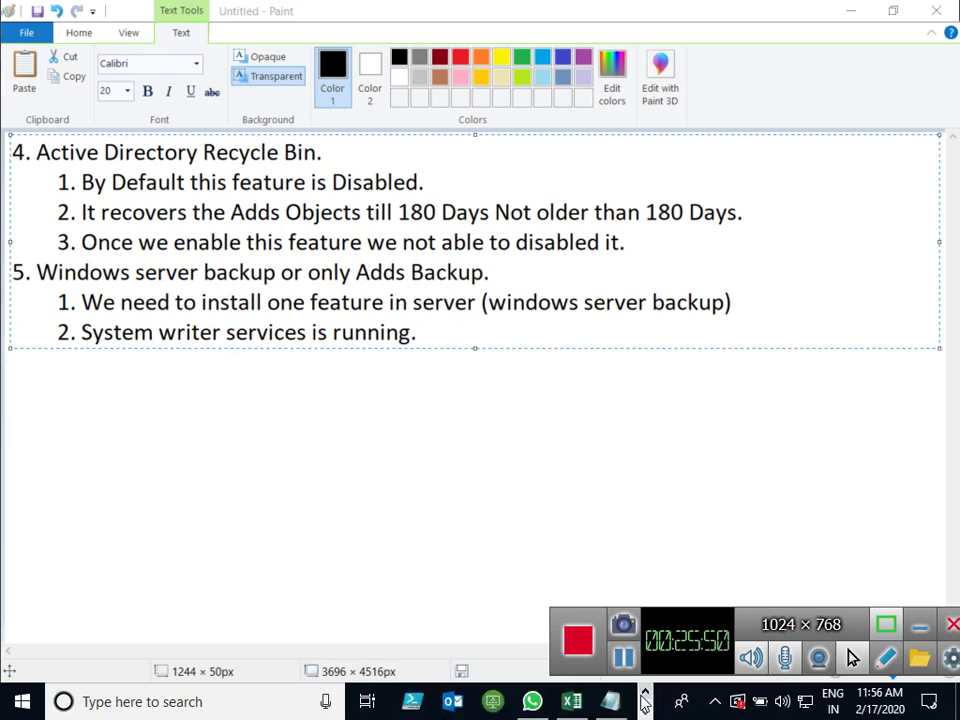
{"action": "left_click", "coordinate": [645, 694]}
{"action": "mouse_move", "coordinate": [571, 701]}
{"action": "left_click", "coordinate": [623, 500]}
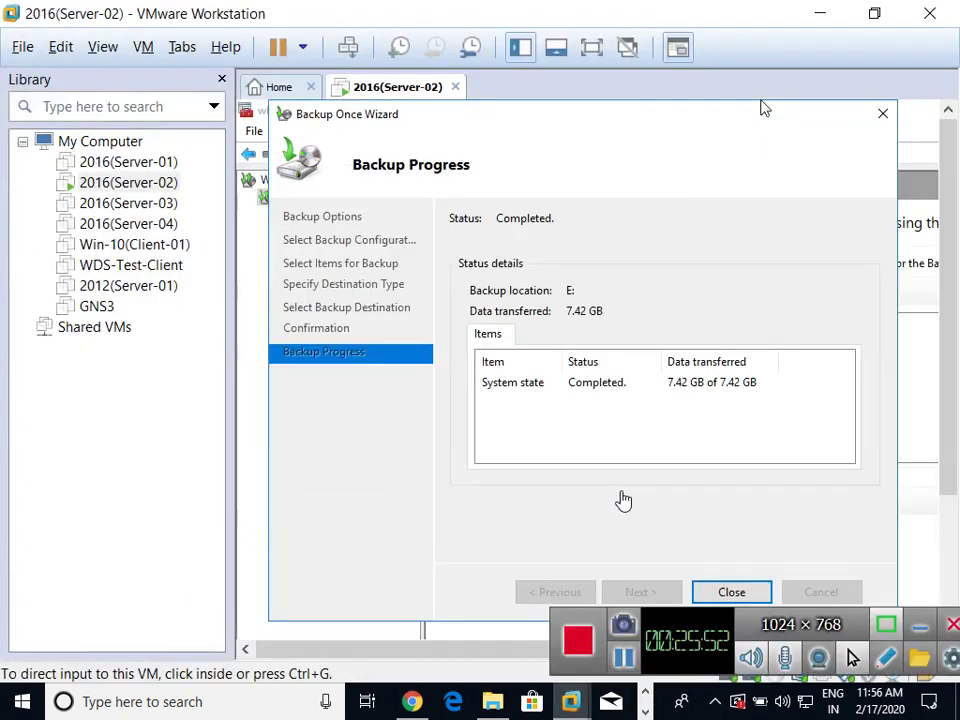
{"action": "left_click", "coordinate": [623, 500]}
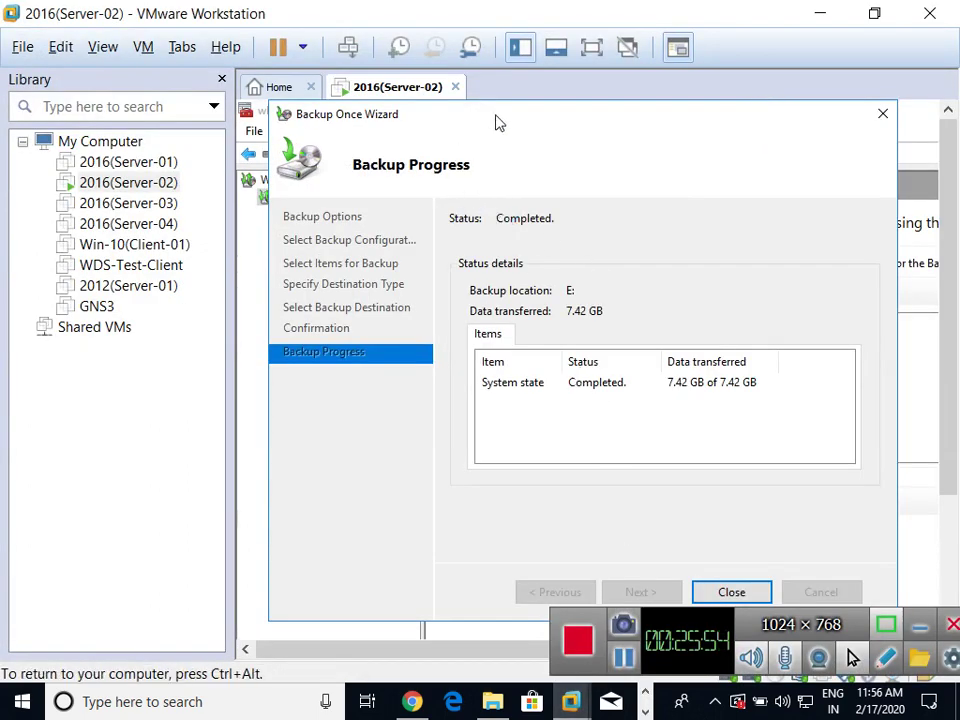
{"action": "left_click_drag", "start_coordinate": [500, 122], "coordinate": [461, 122]}
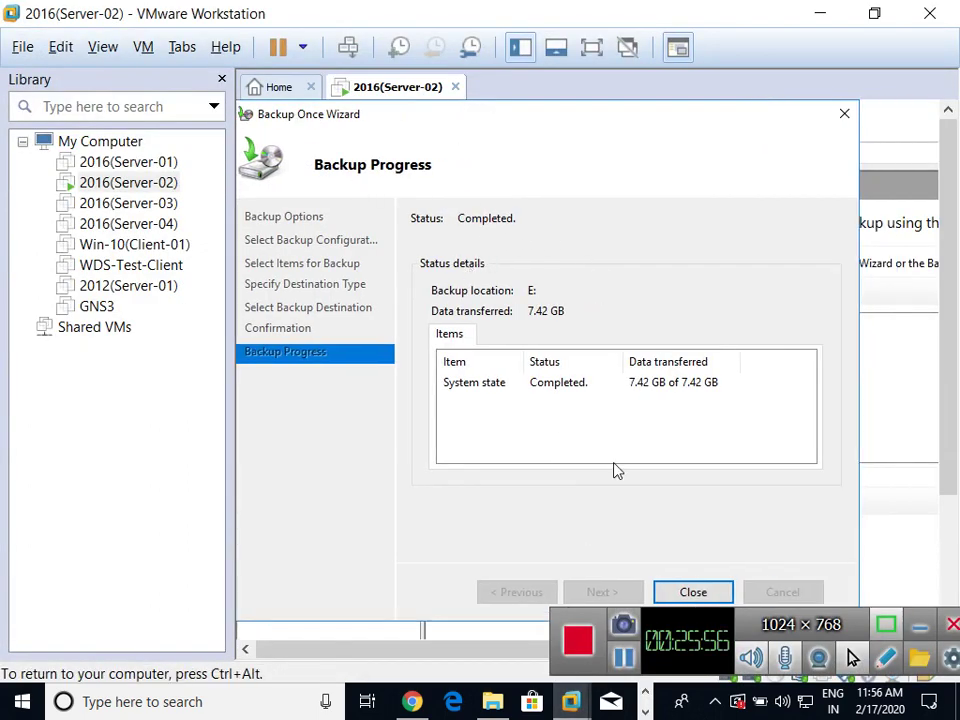
{"action": "key", "text": "ctrl+alt"}
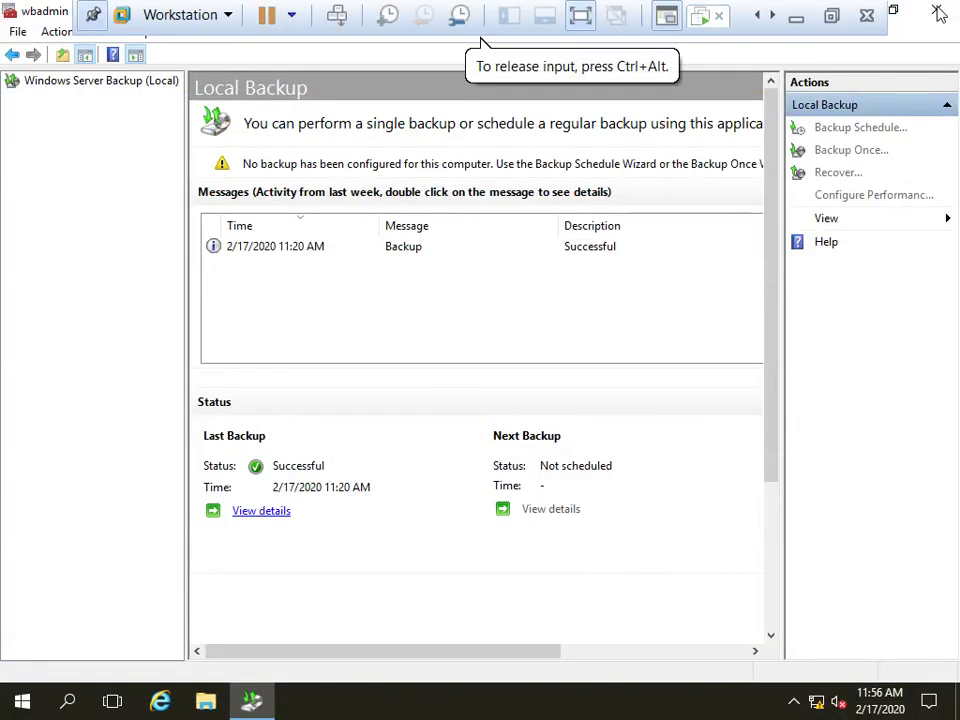
Close the Windows Server Backup console, refresh the server desktop, and open File Explorer
{"action": "left_click", "coordinate": [937, 11]}
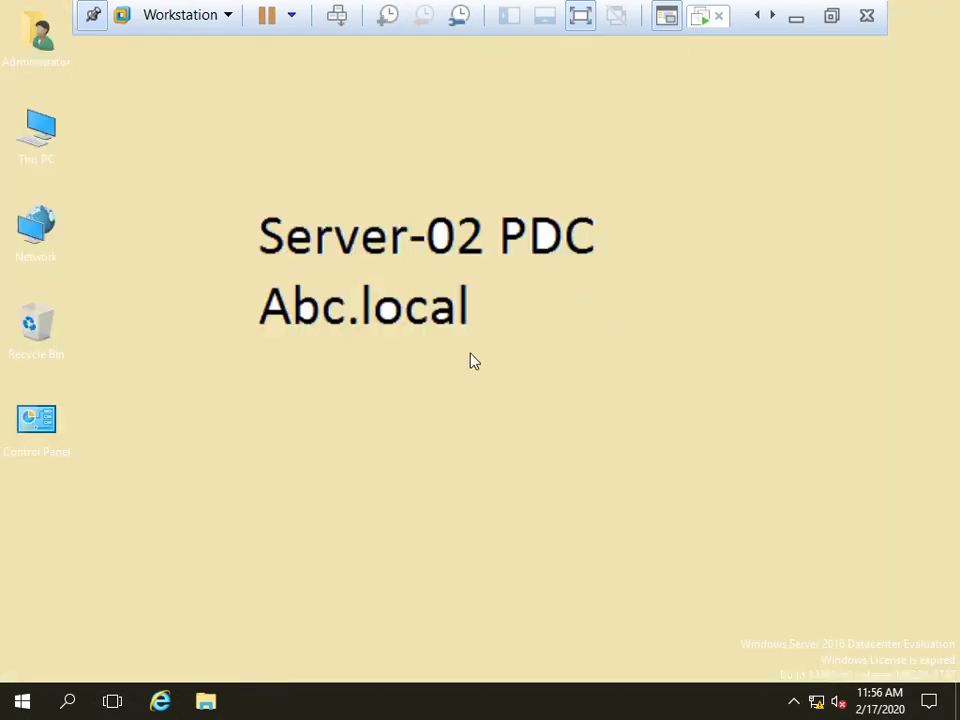
{"action": "right_click", "coordinate": [566, 291]}
{"action": "left_click", "coordinate": [622, 345]}
{"action": "right_click", "coordinate": [566, 291]}
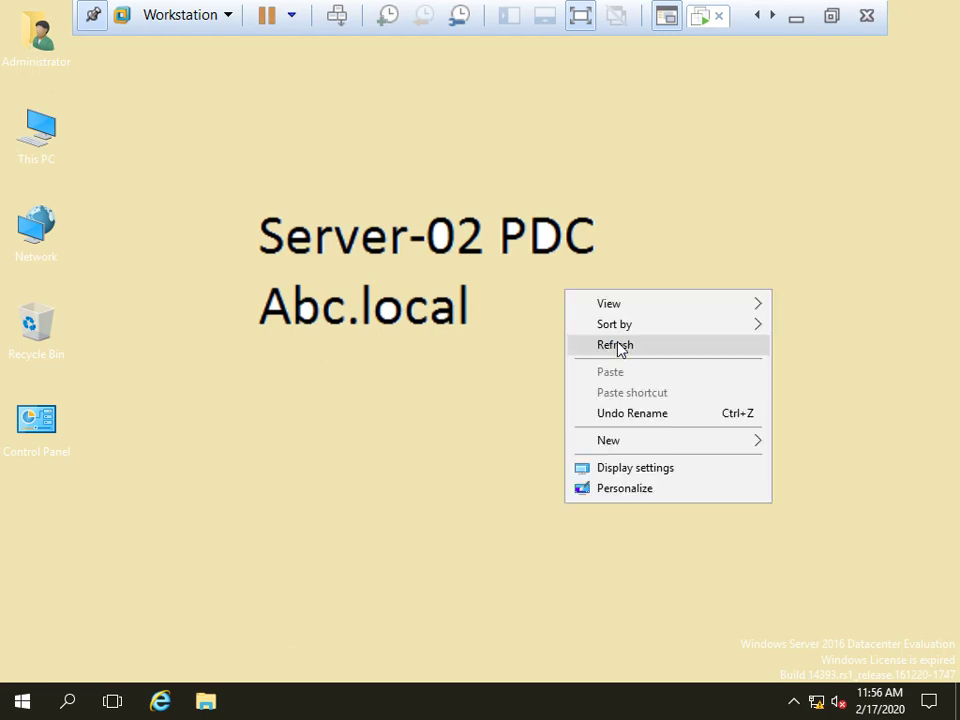
{"action": "right_click", "coordinate": [526, 294]}
{"action": "left_click", "coordinate": [560, 346]}
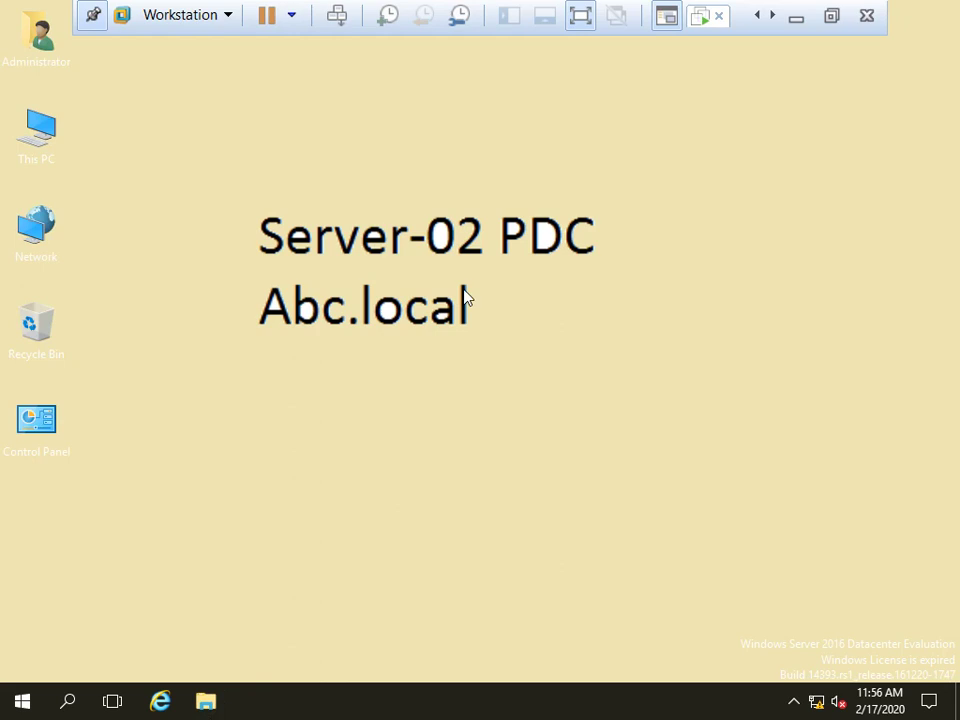
{"action": "right_click", "coordinate": [634, 304]}
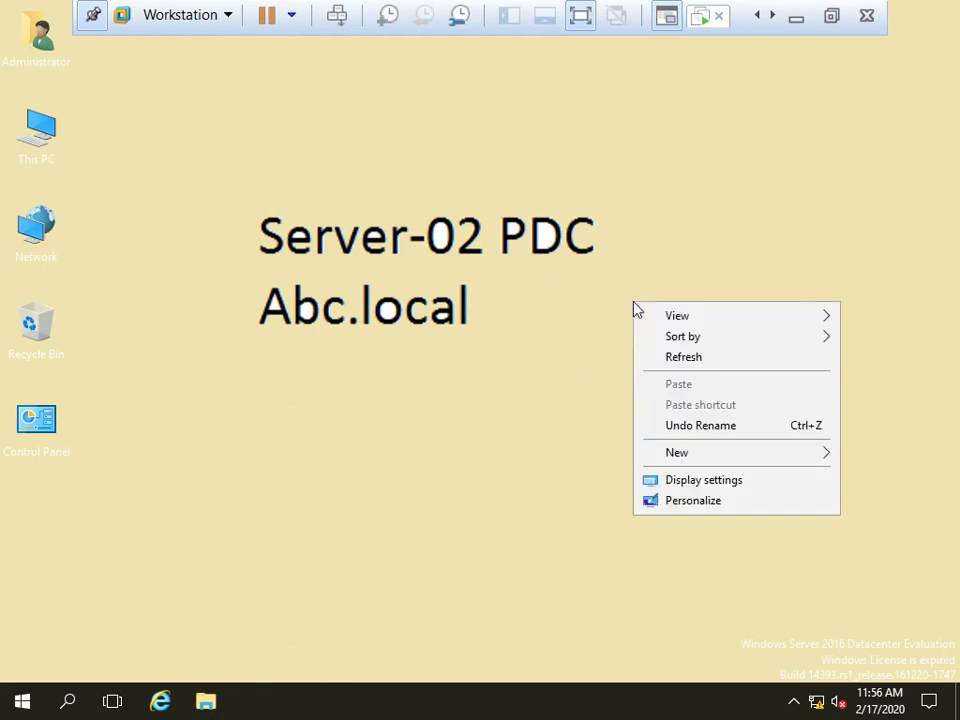
{"action": "left_click", "coordinate": [690, 369]}
{"action": "left_click", "coordinate": [205, 701]}
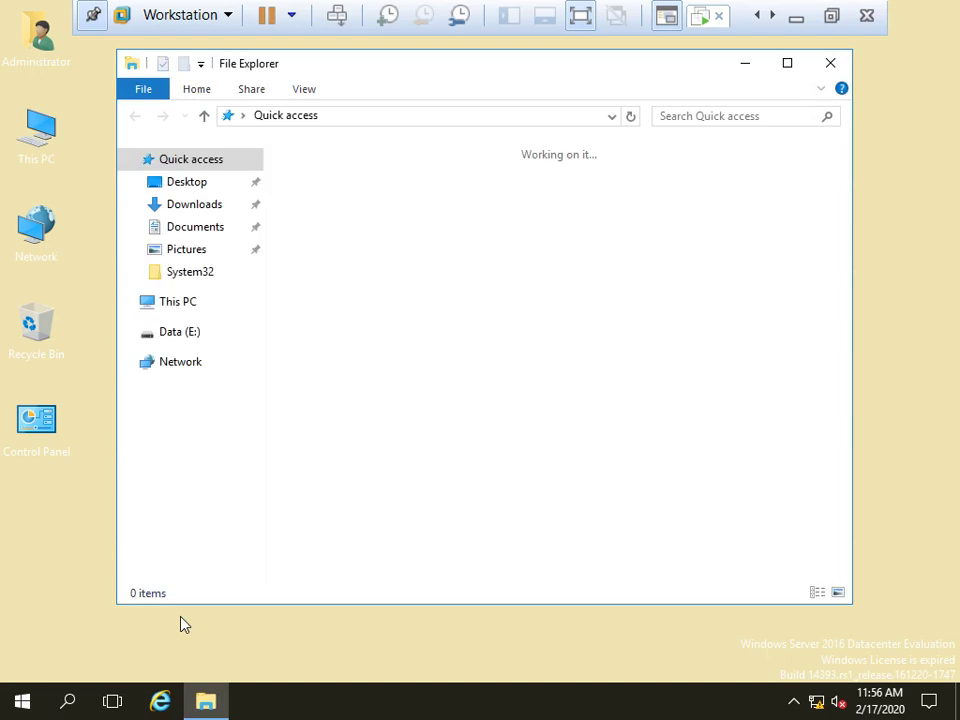
{"action": "left_click", "coordinate": [173, 303]}
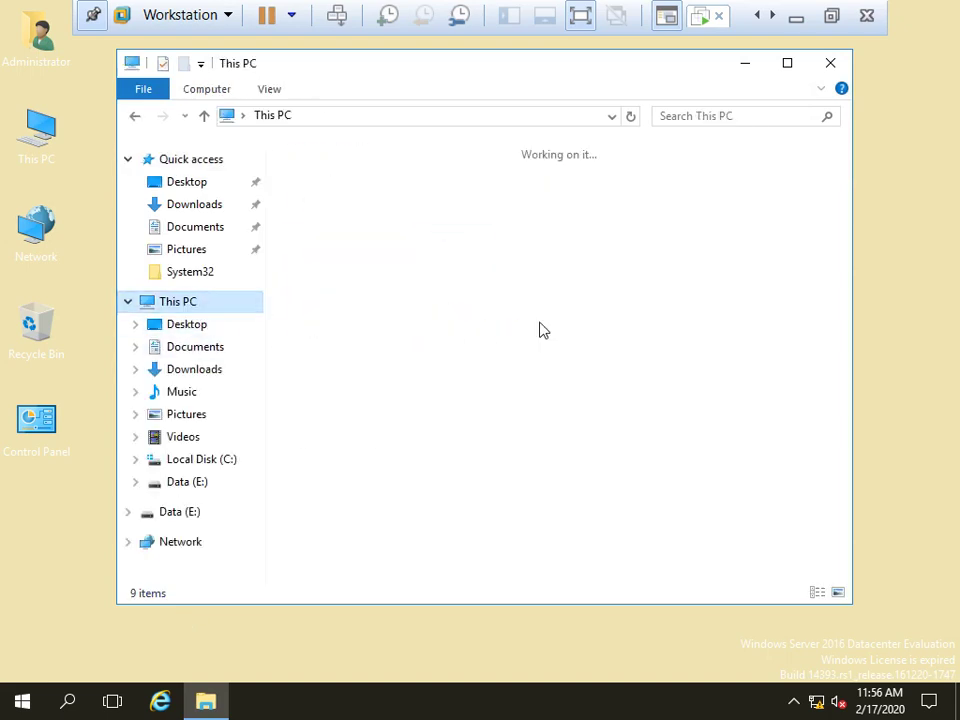
{"action": "left_click", "coordinate": [360, 434]}
{"action": "double_click", "coordinate": [360, 434]}
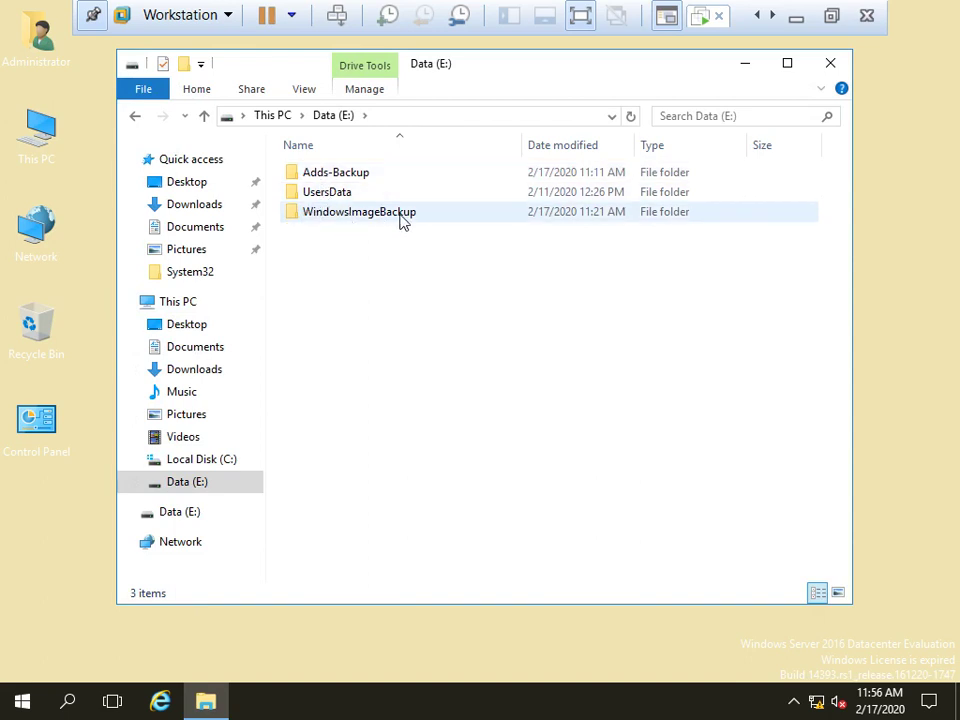
{"action": "mouse_move", "coordinate": [394, 223]}
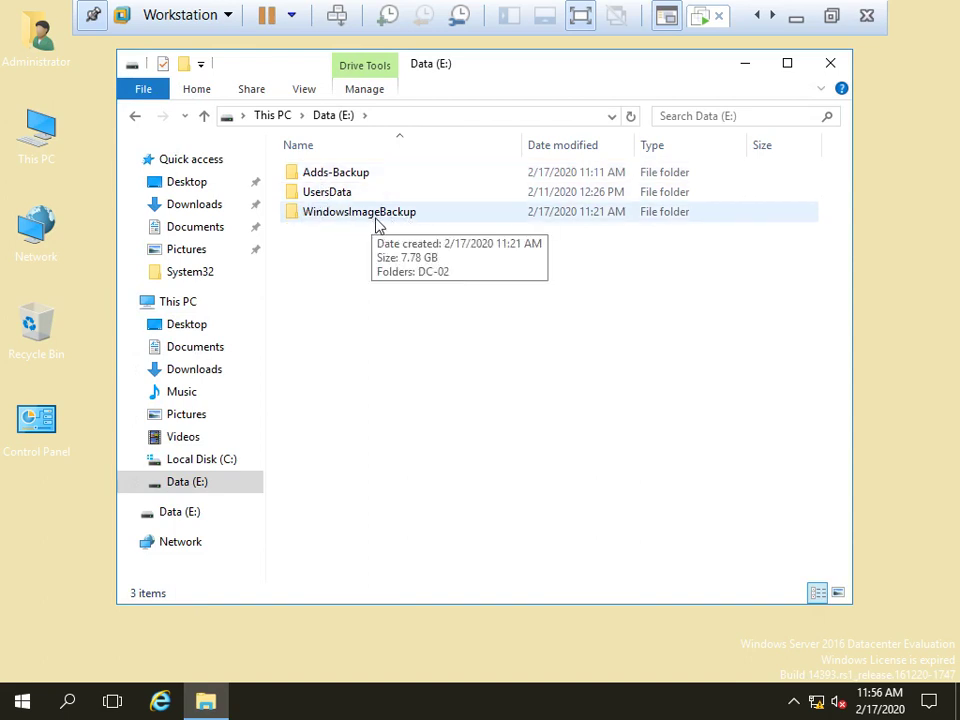
{"action": "double_click", "coordinate": [377, 222]}
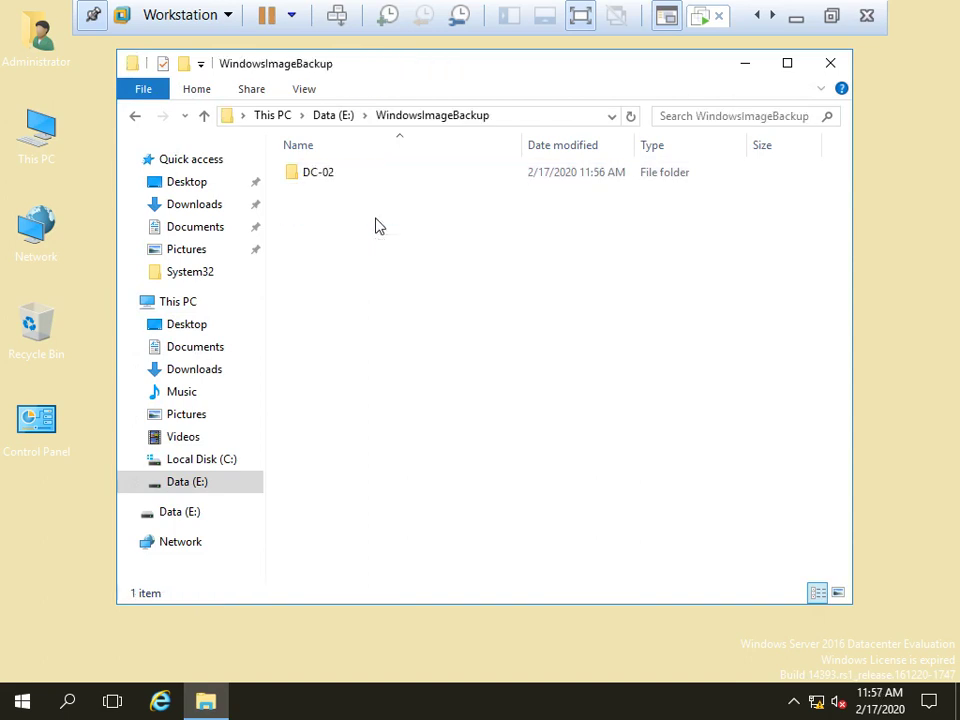
{"action": "double_click", "coordinate": [330, 178]}
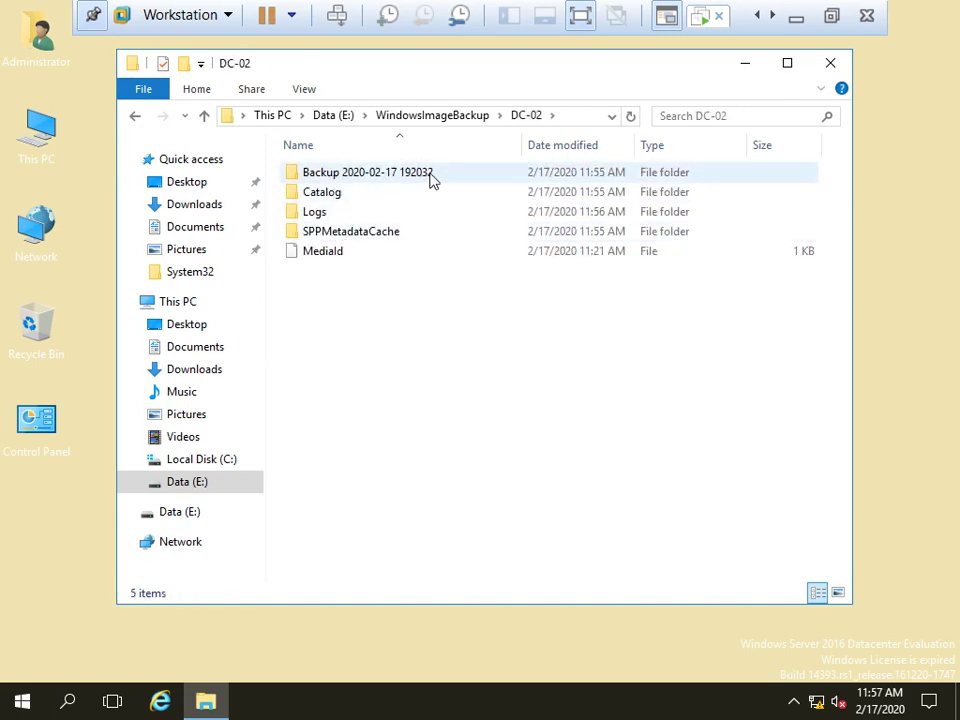
{"action": "double_click", "coordinate": [388, 178]}
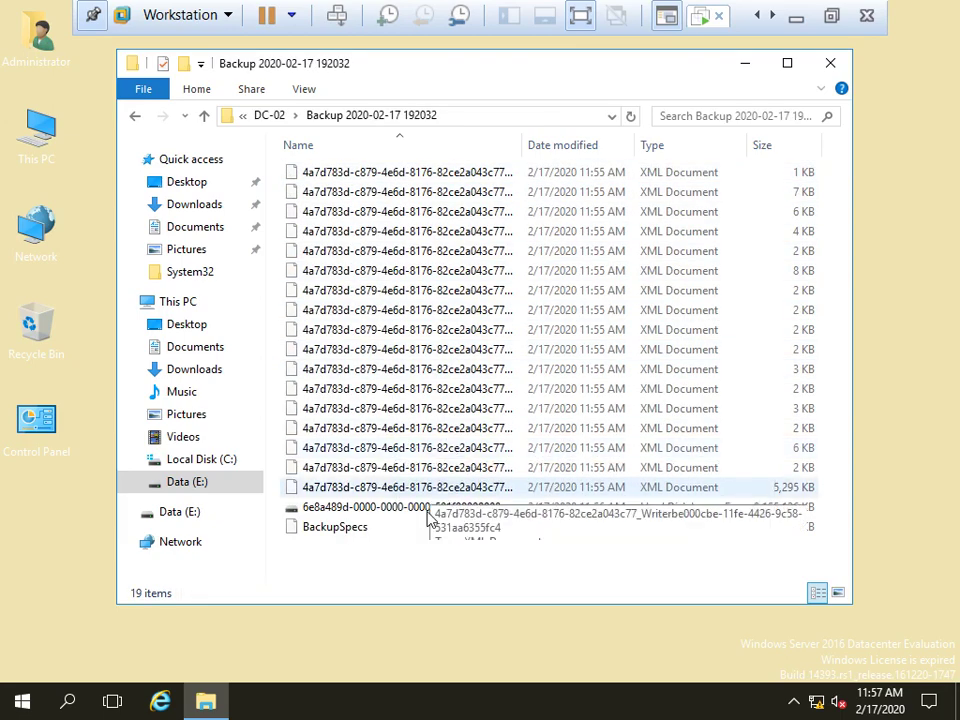
{"action": "left_click", "coordinate": [445, 510]}
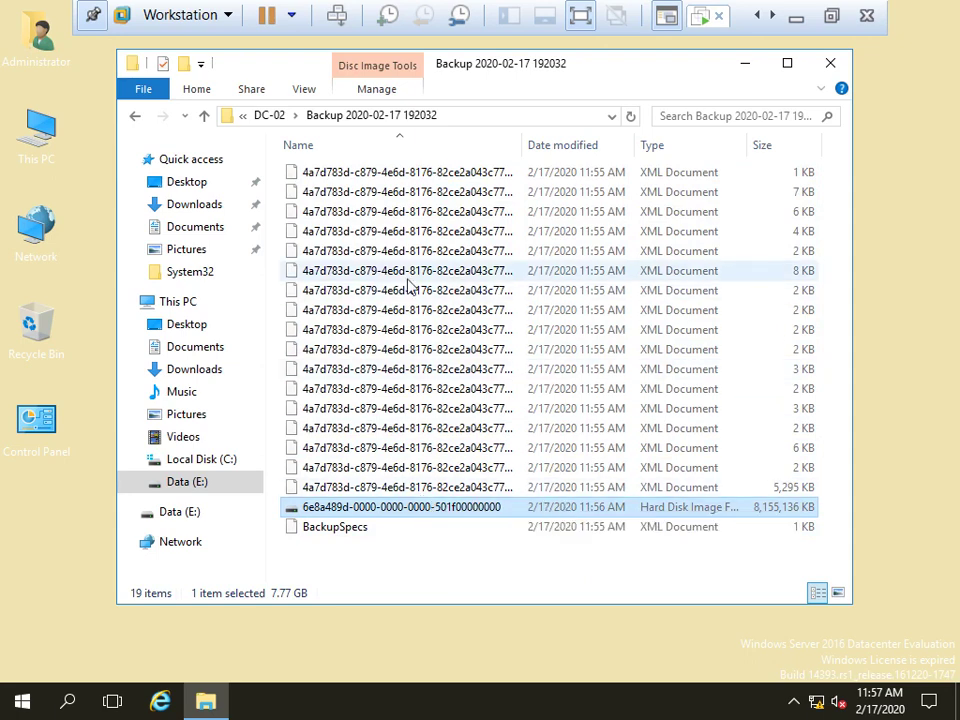
{"action": "double_click", "coordinate": [522, 147]}
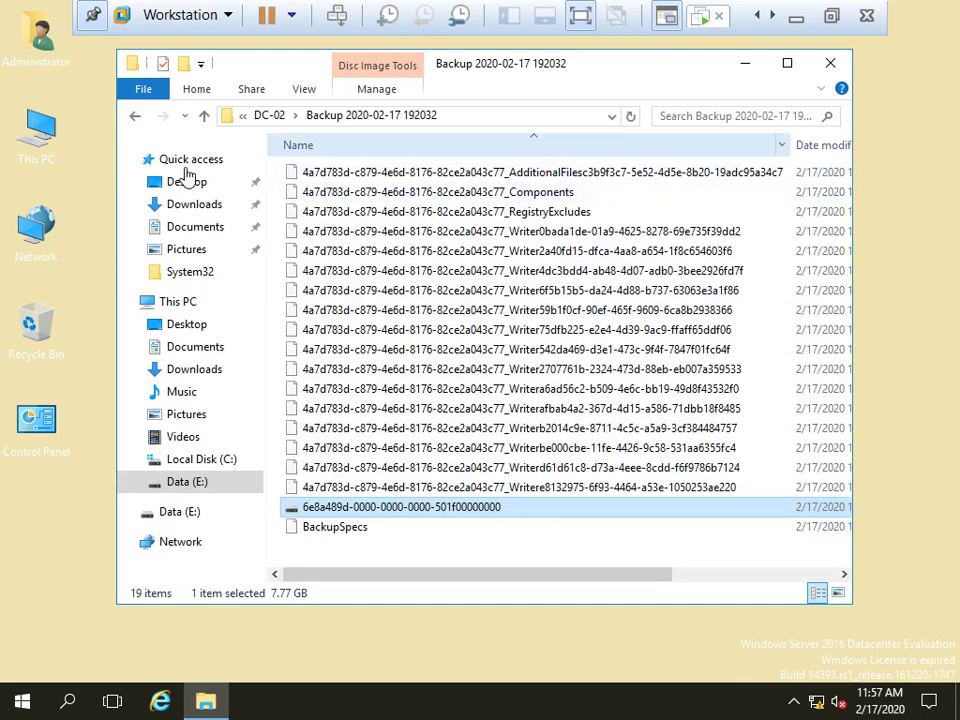
Check the empty backup error log in DC-02\Logs, then navigate back up to WindowsImageBackup
{"action": "left_click", "coordinate": [138, 119]}
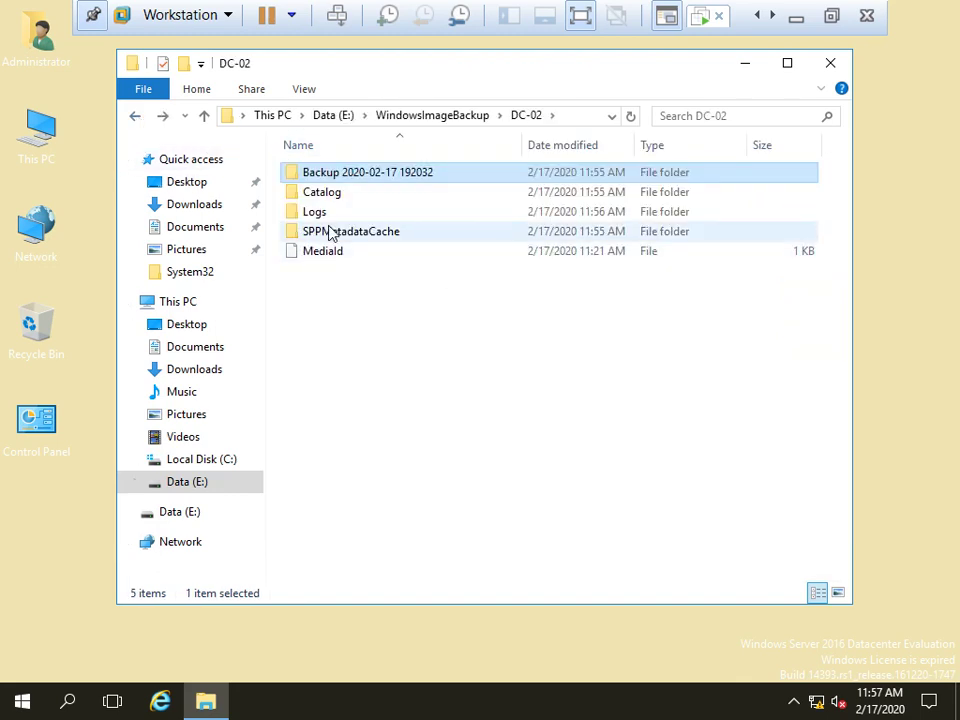
{"action": "double_click", "coordinate": [326, 216]}
{"action": "double_click", "coordinate": [366, 177]}
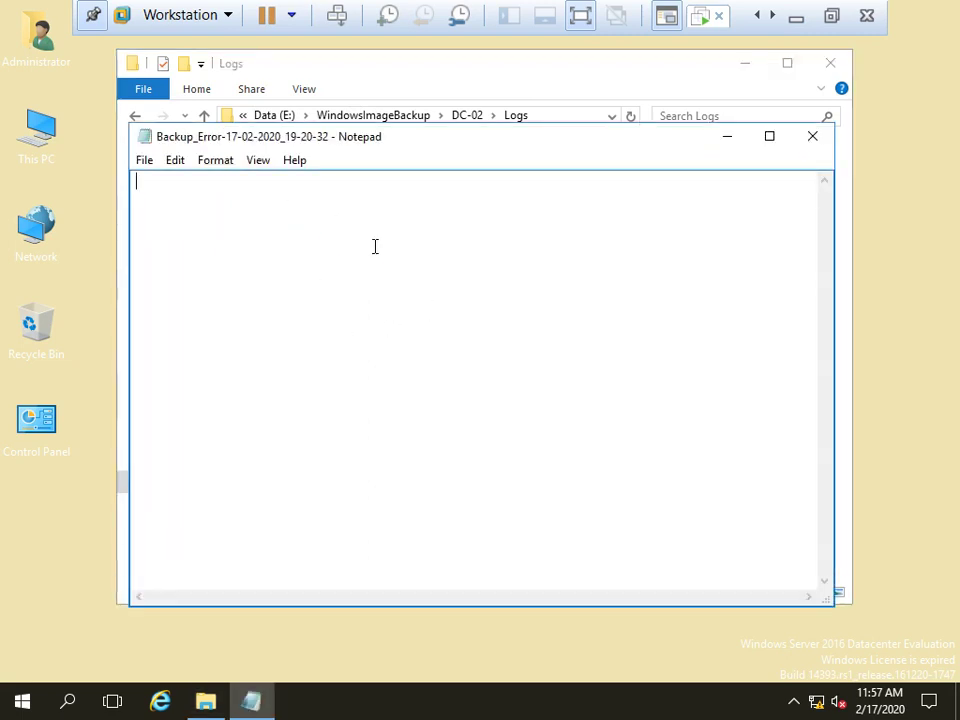
{"action": "left_click", "coordinate": [810, 140]}
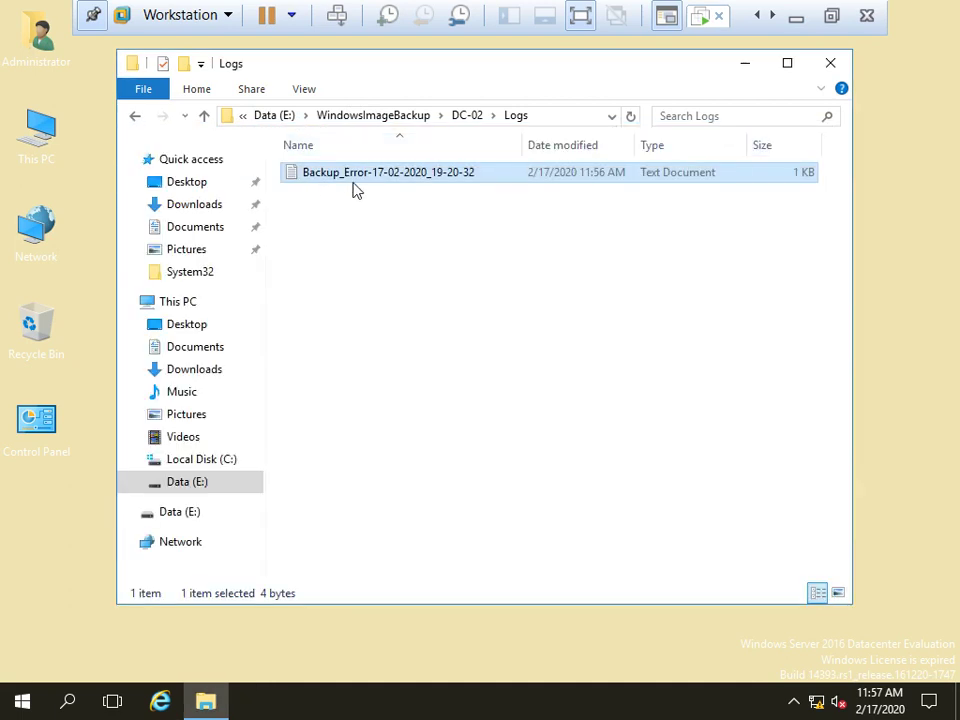
{"action": "left_click", "coordinate": [136, 117]}
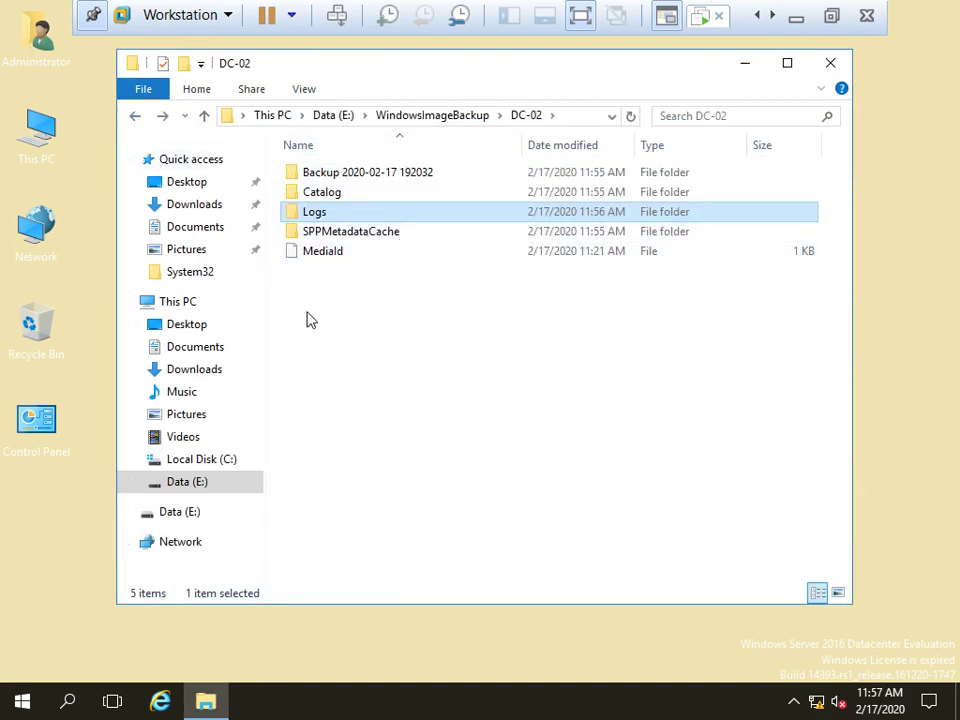
{"action": "left_click", "coordinate": [133, 119]}
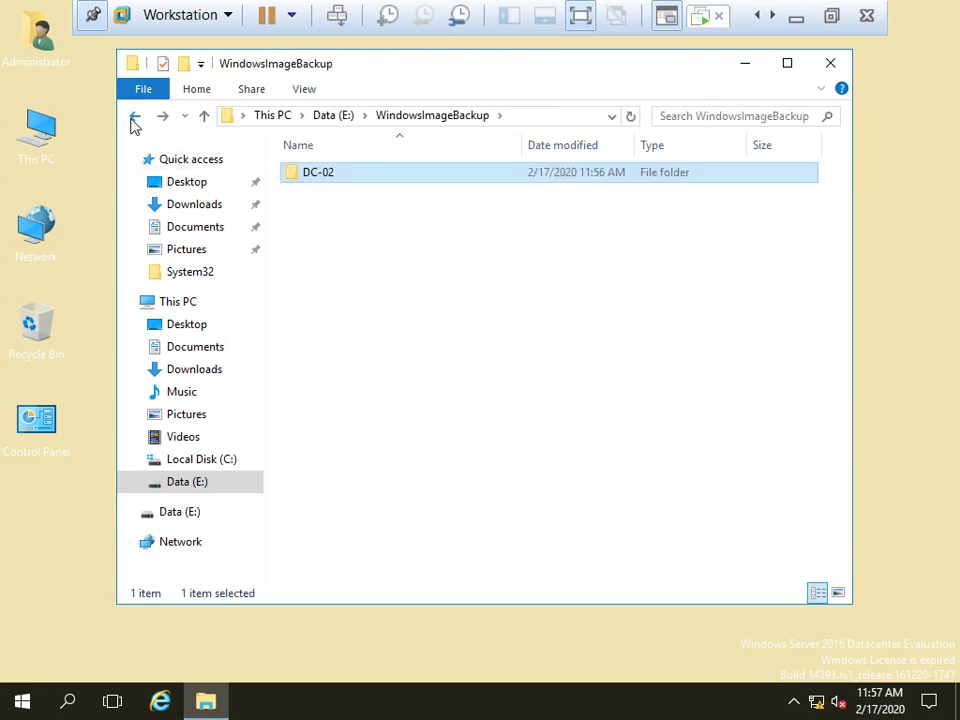
{"action": "left_click", "coordinate": [135, 122]}
Close File Explorer and refresh the server desktop
{"action": "left_click", "coordinate": [829, 63]}
{"action": "right_click", "coordinate": [438, 206]}
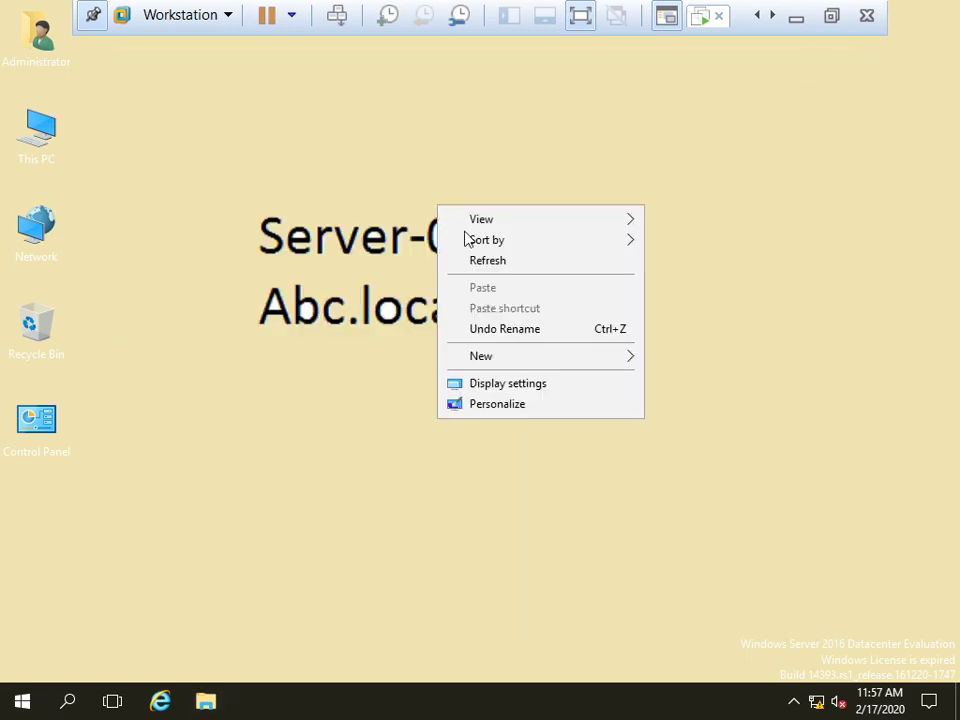
{"action": "left_click", "coordinate": [489, 261]}
Launch Active Directory Users and Computers with dsa.msc from the Run prompt
{"action": "key", "text": "super+r"}
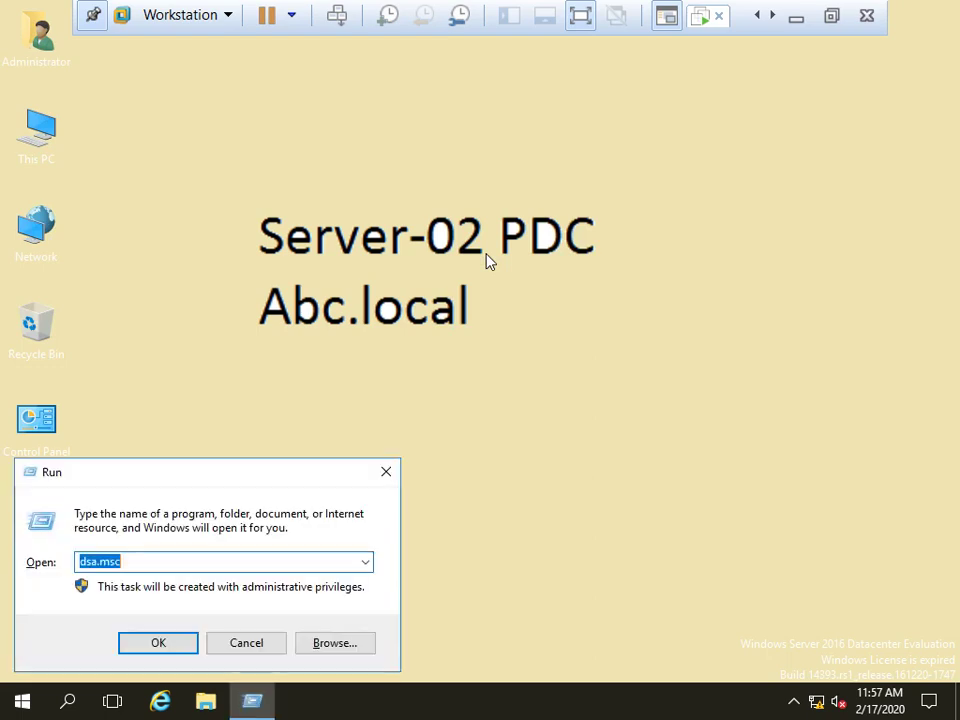
{"action": "type", "text": "dsa"}
{"action": "key", "text": "Down"}
{"action": "key", "text": "Return"}
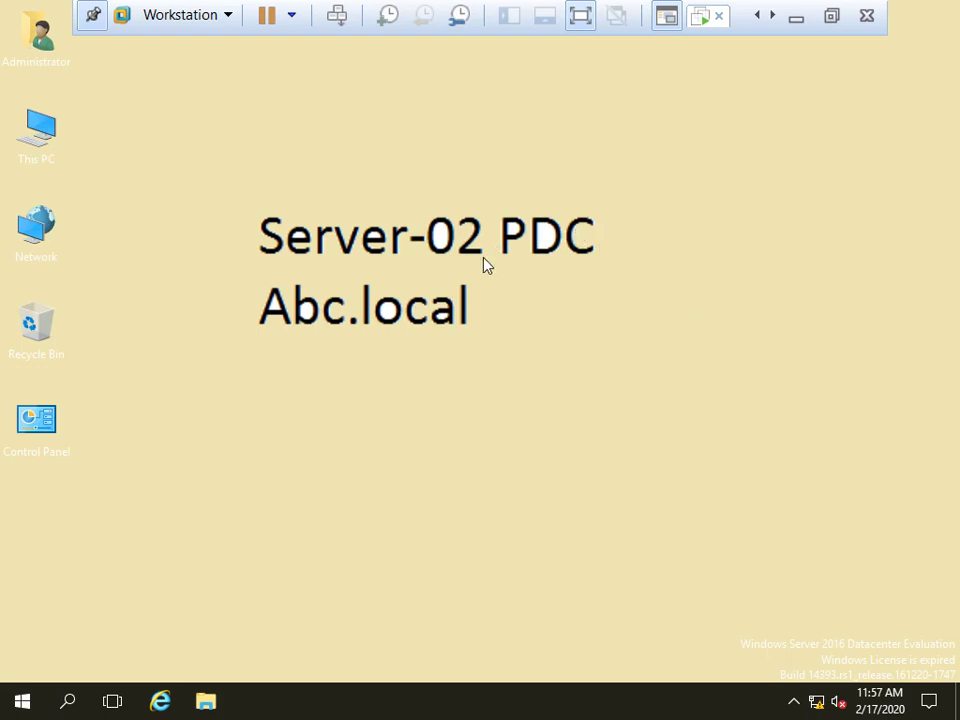
{"action": "left_click", "coordinate": [833, 17]}
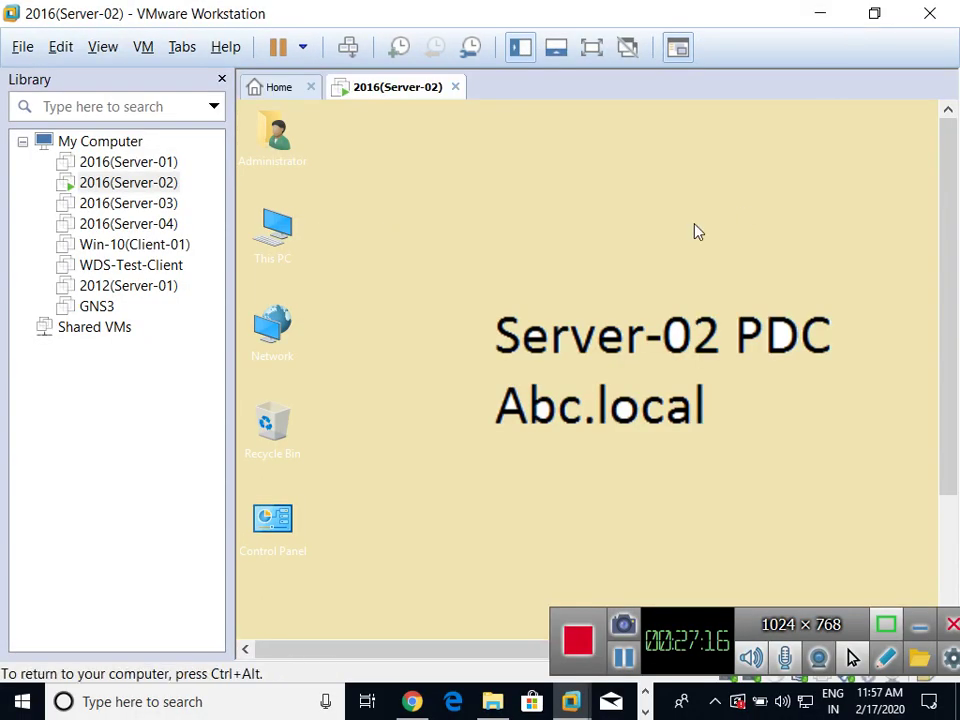
{"action": "left_click", "coordinate": [590, 48]}
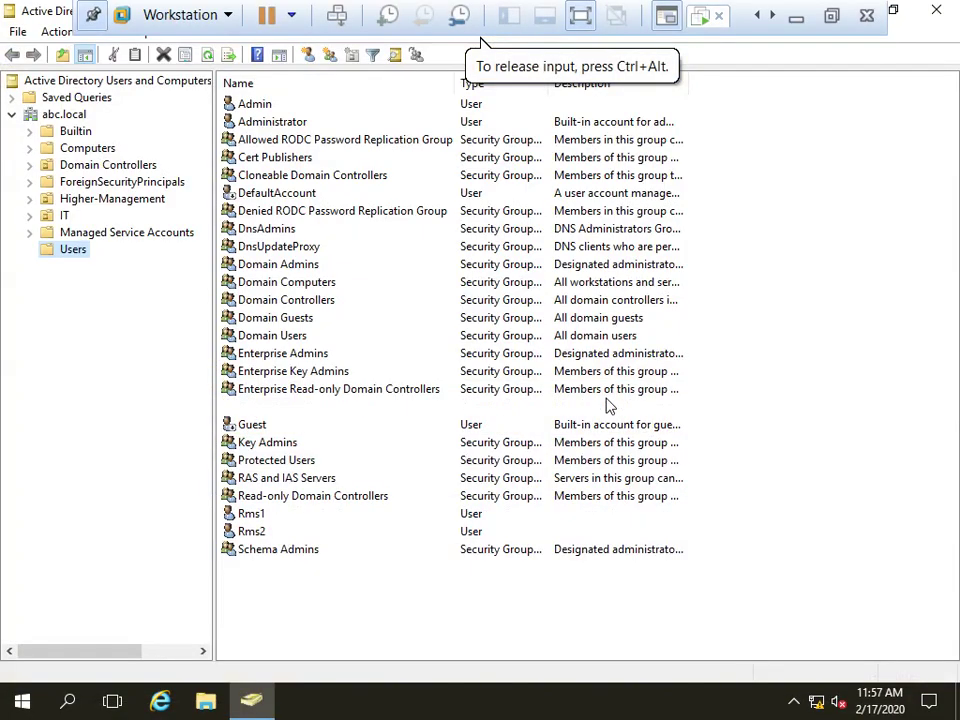
Delete test users Rms1 and Rms2 from the Users container
{"action": "right_click", "coordinate": [608, 405]}
{"action": "left_click", "coordinate": [869, 335]}
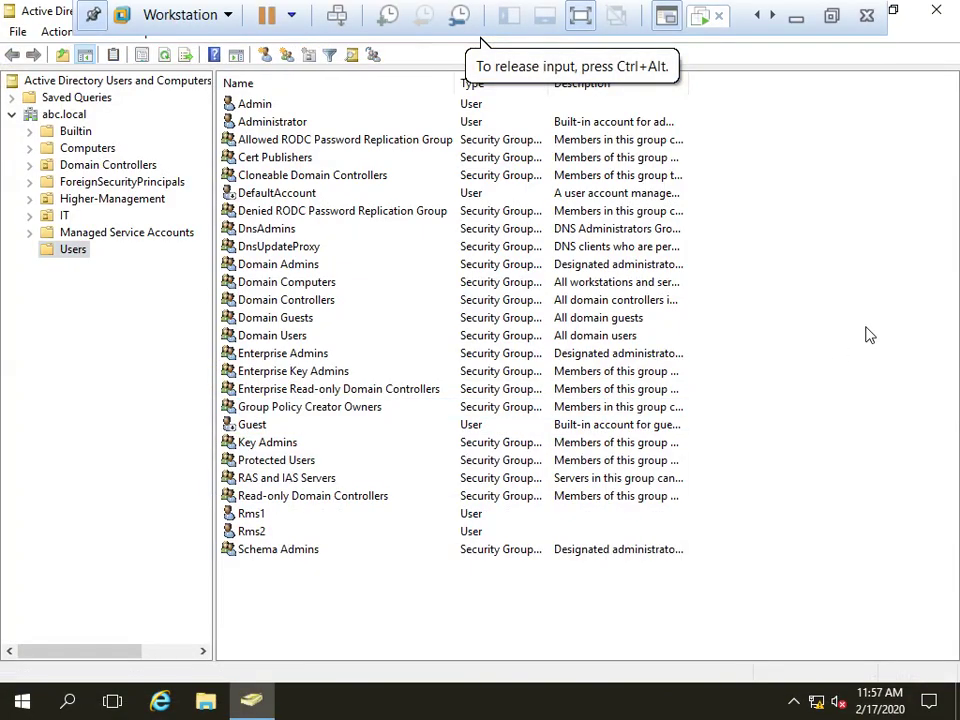
{"action": "left_click", "coordinate": [238, 515]}
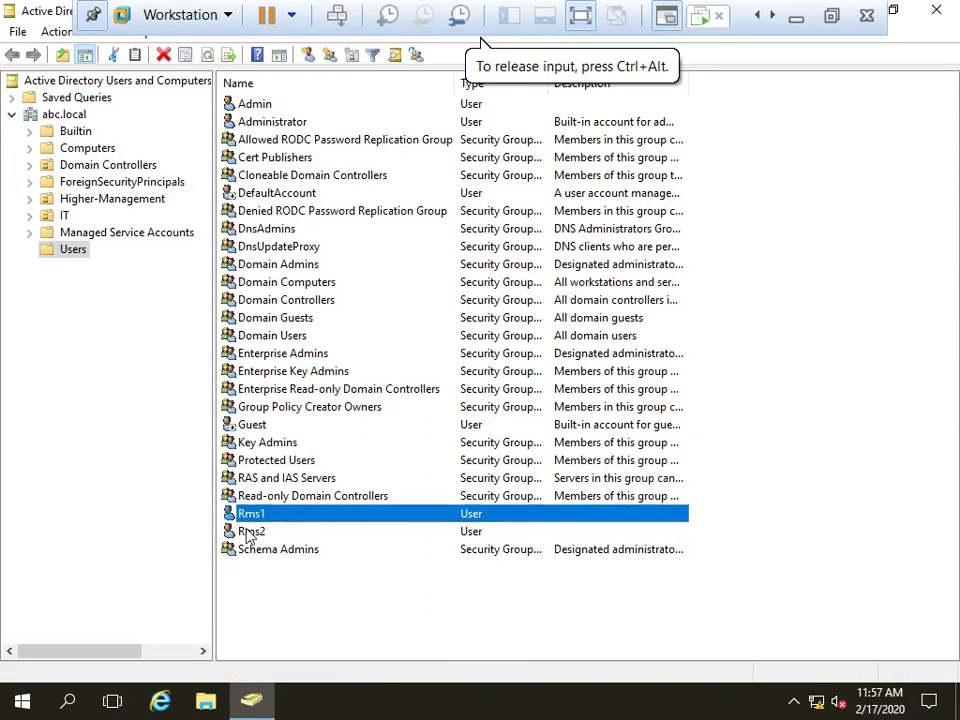
{"action": "left_click", "coordinate": [246, 533], "text": "ctrl"}
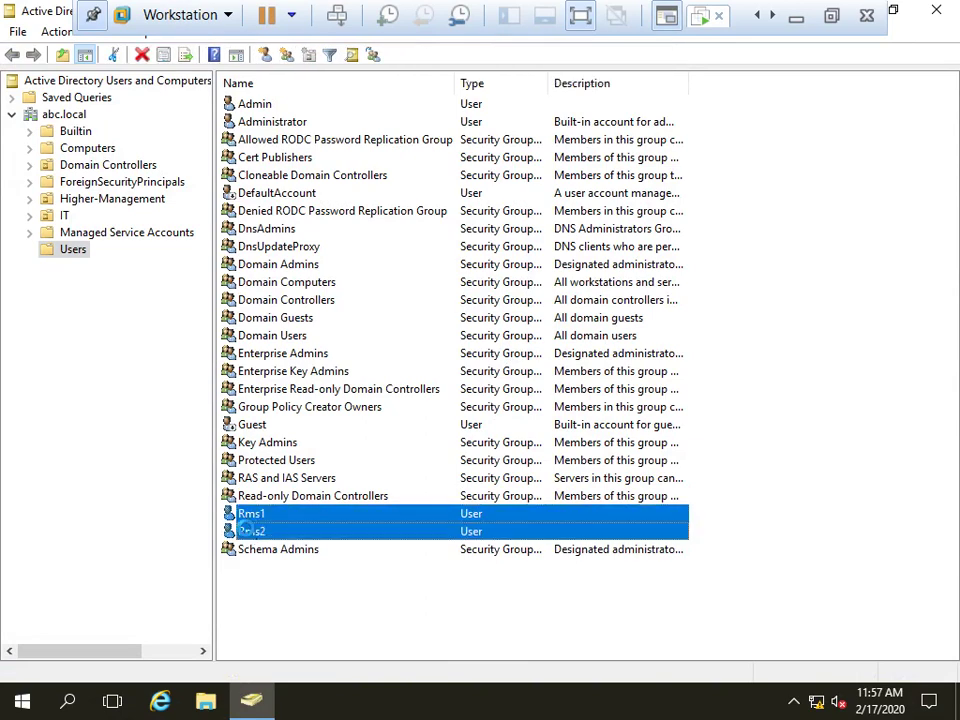
{"action": "key", "text": "Delete"}
{"action": "left_click", "coordinate": [531, 420]}
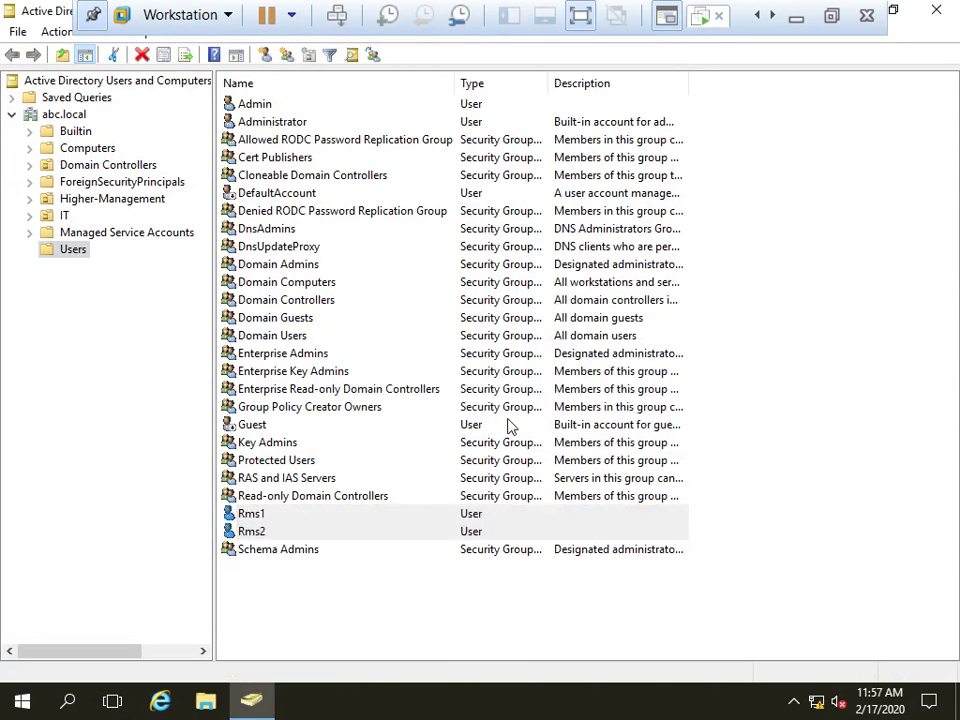
Delete users u1 and u2 from the IT organizational unit
{"action": "left_click", "coordinate": [60, 218]}
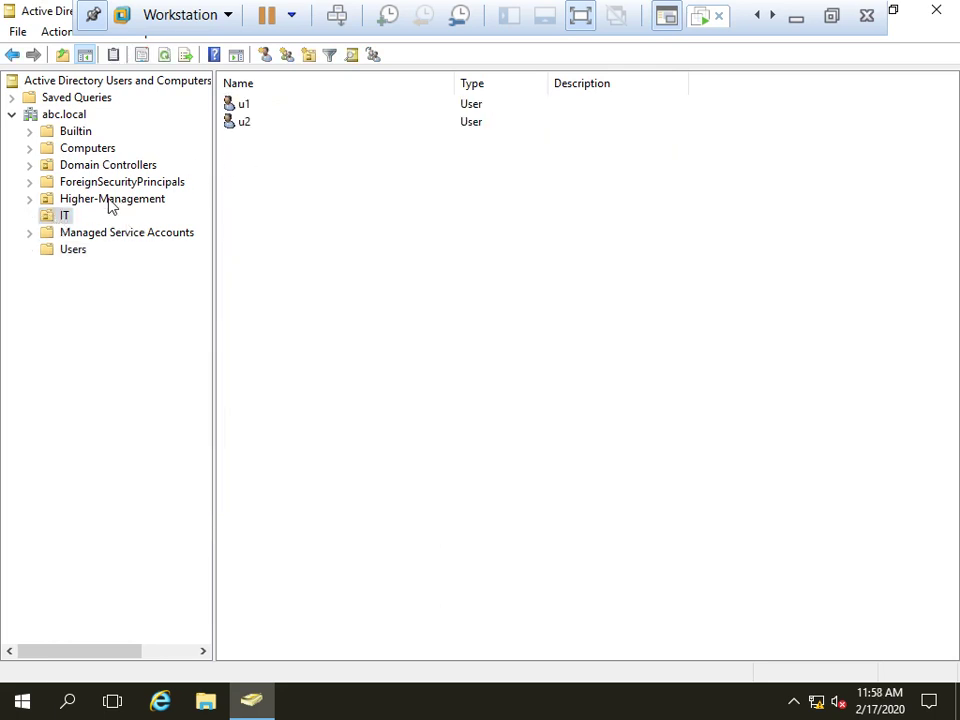
{"action": "left_click", "coordinate": [238, 104]}
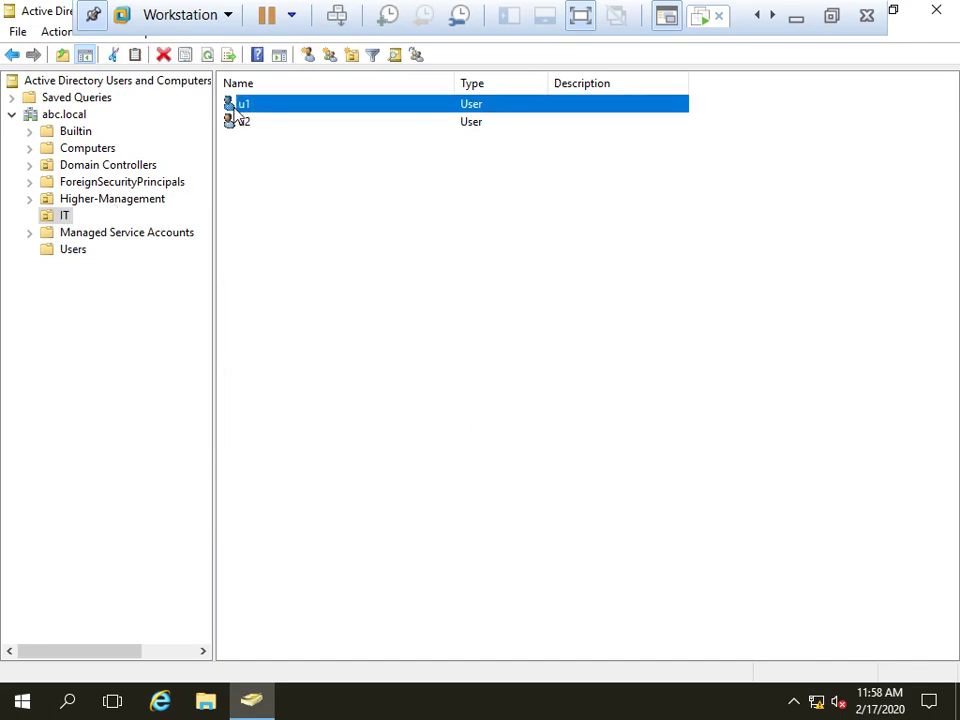
{"action": "left_click", "coordinate": [232, 122], "text": "ctrl"}
{"action": "key", "text": "Delete"}
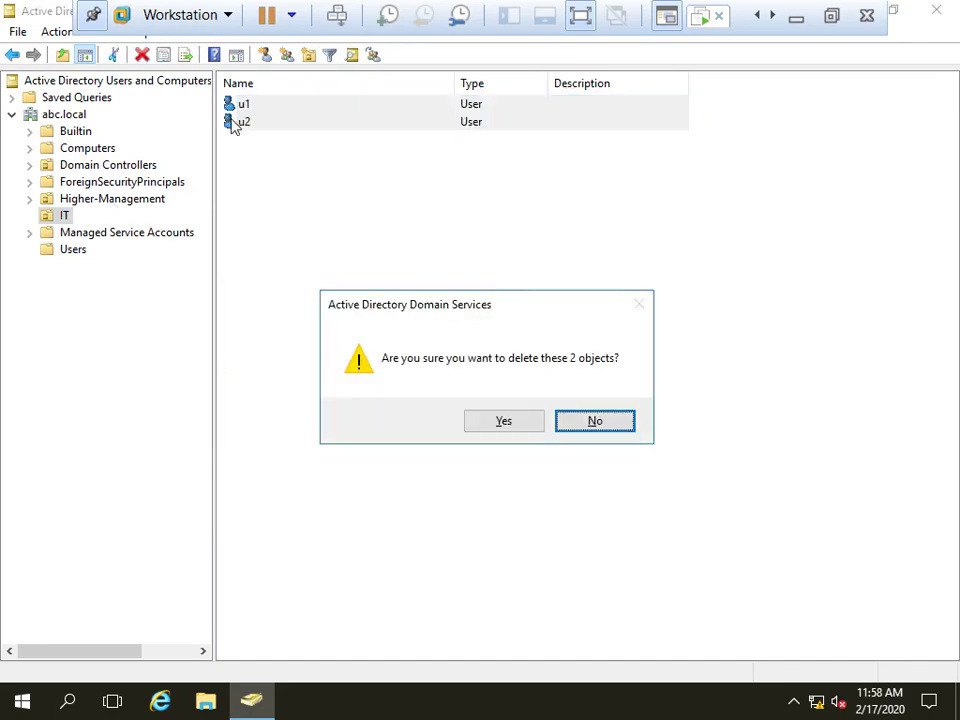
{"action": "key", "text": "y"}
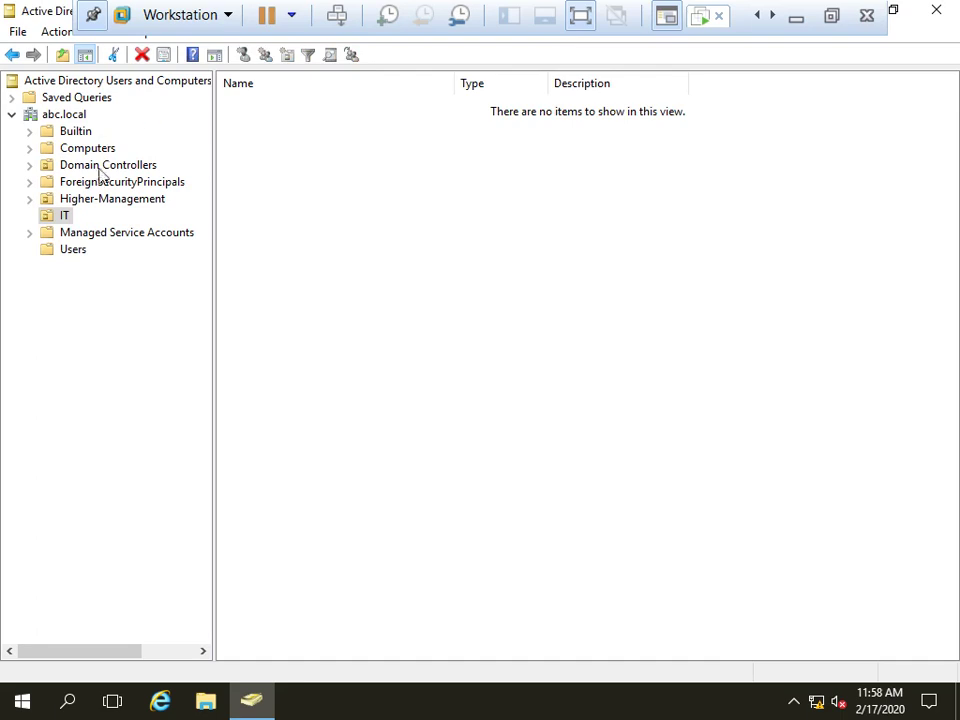
Delete users u3 and u4 from Higher-Management, then close Active Directory Users and Computers
{"action": "left_click", "coordinate": [92, 199]}
{"action": "left_click", "coordinate": [245, 104]}
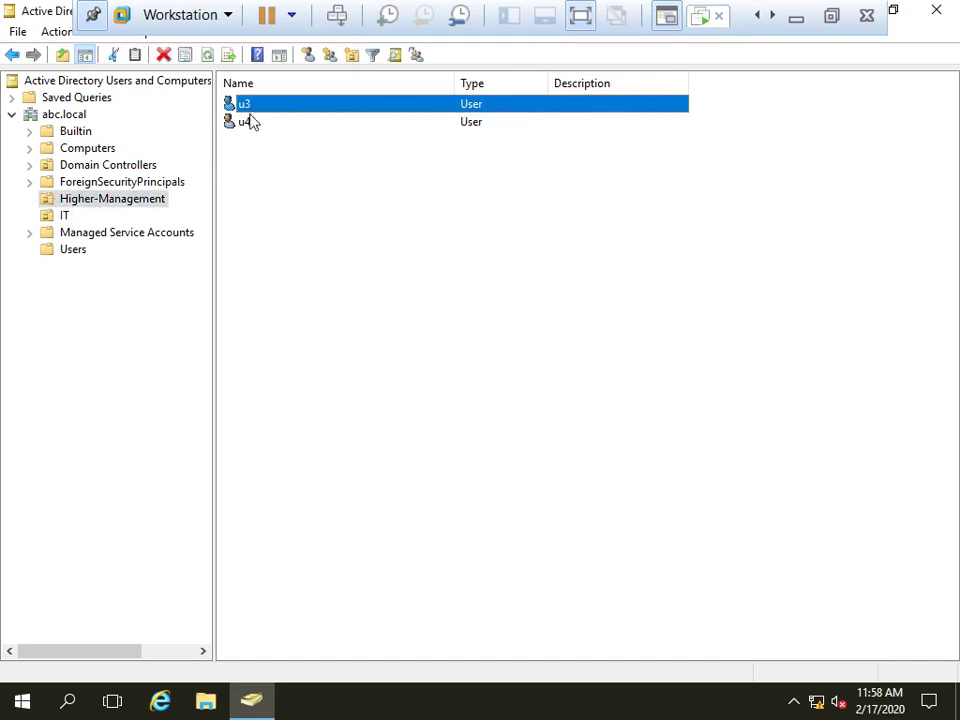
{"action": "left_click", "coordinate": [248, 122], "text": "ctrl"}
{"action": "key", "text": "Delete"}
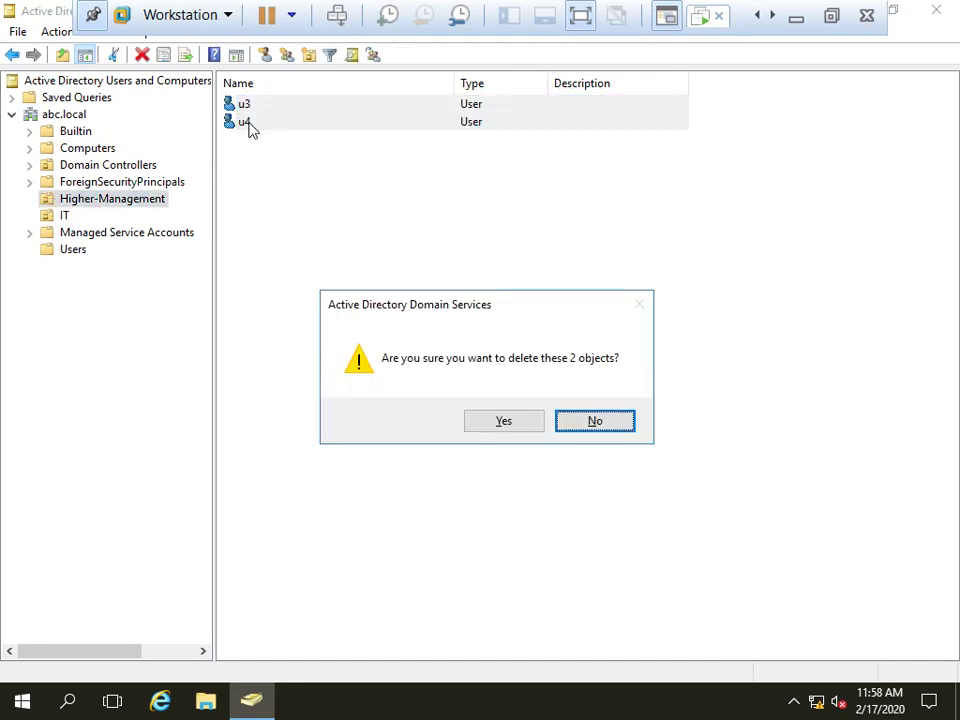
{"action": "key", "text": "Left"}
{"action": "key", "text": "Return"}
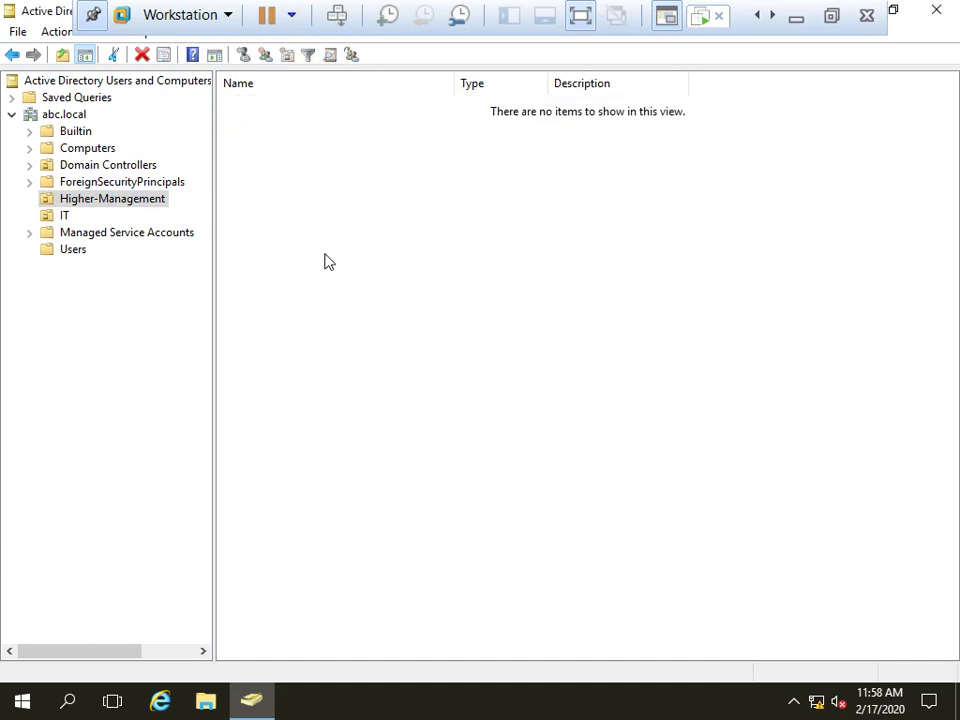
{"action": "left_click", "coordinate": [936, 10]}
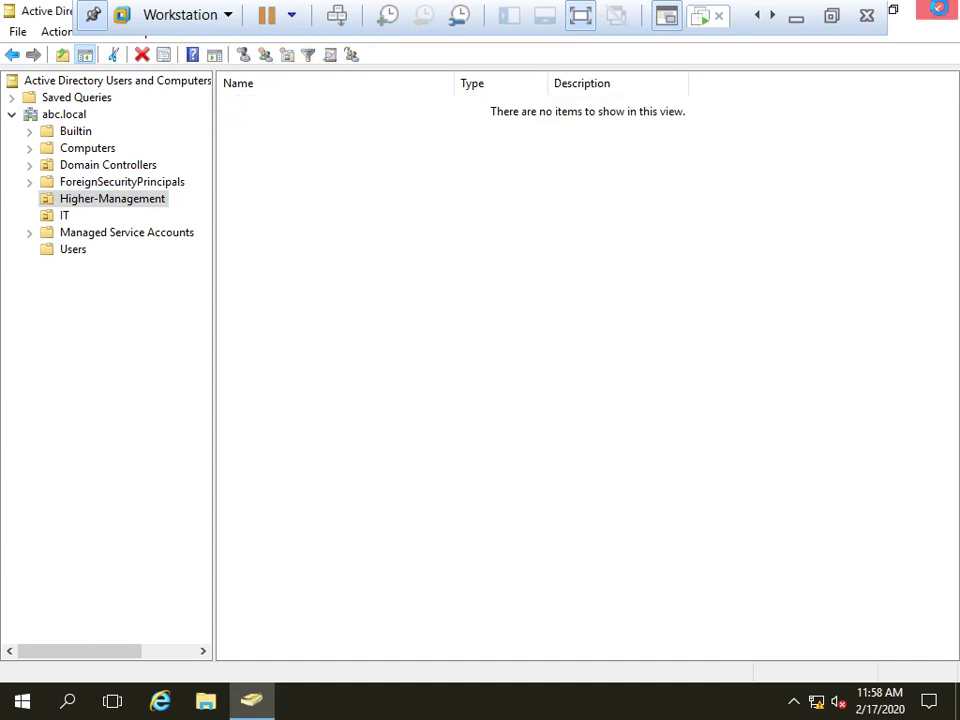
{"action": "right_click", "coordinate": [488, 126]}
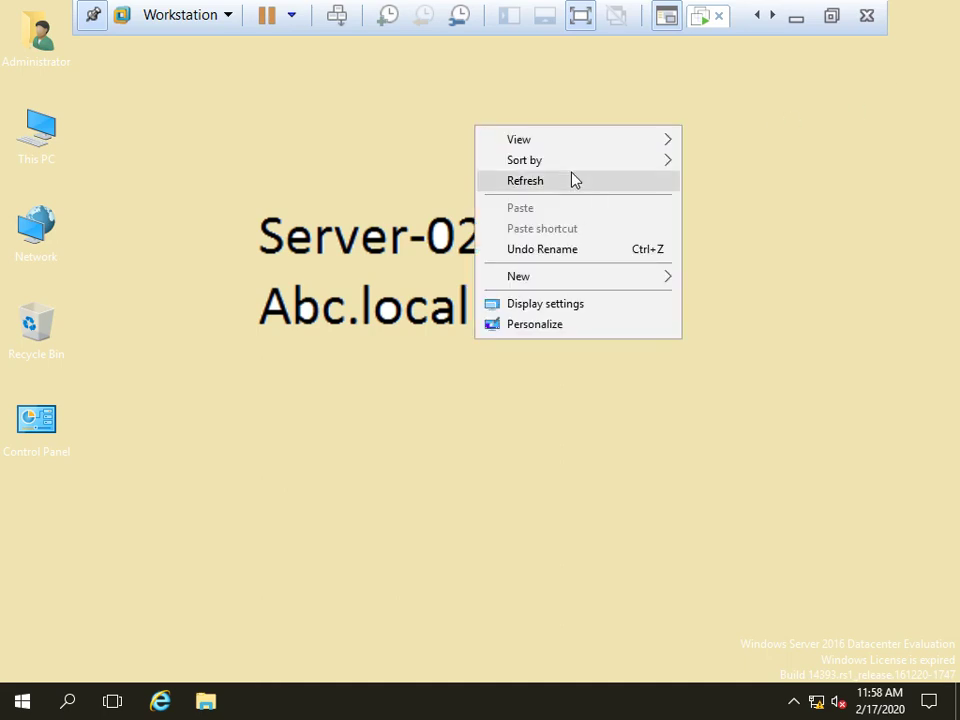
Restart the server from Start > Power, keeping Other (Unplanned) as the shutdown reason
{"action": "left_click", "coordinate": [572, 180]}
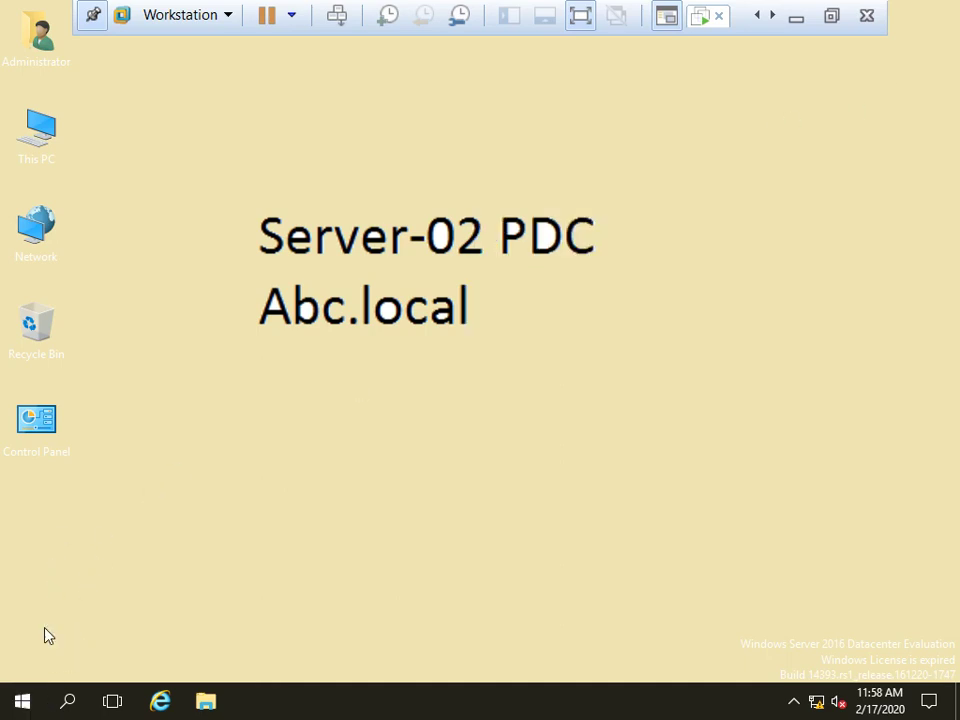
{"action": "left_click", "coordinate": [22, 701]}
{"action": "left_click", "coordinate": [24, 661]}
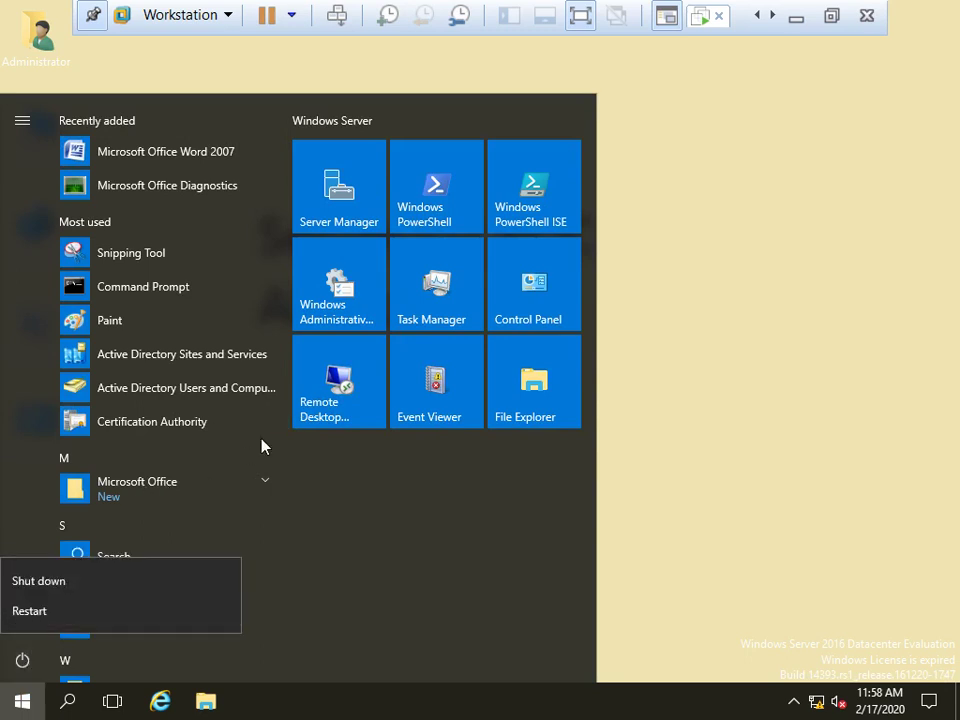
{"action": "left_click", "coordinate": [46, 620]}
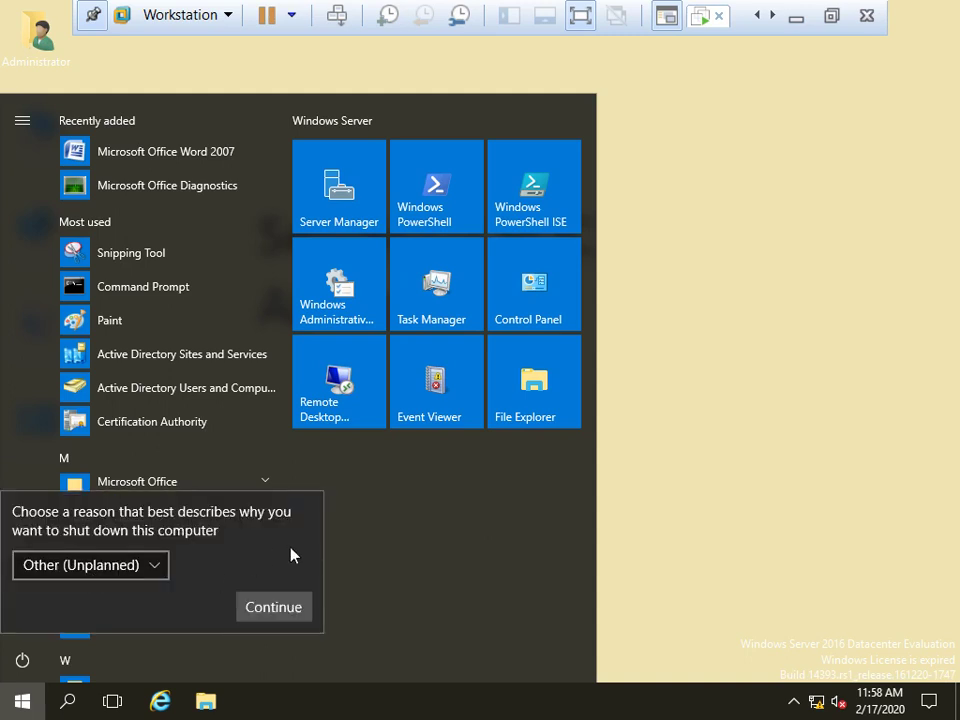
{"action": "left_click", "coordinate": [267, 620]}
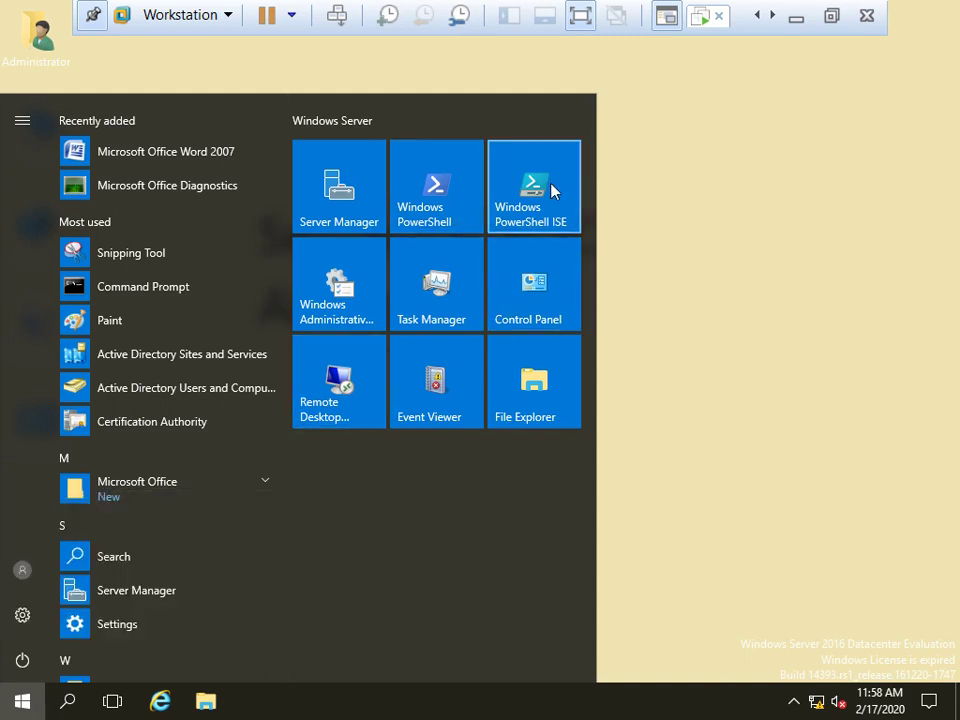
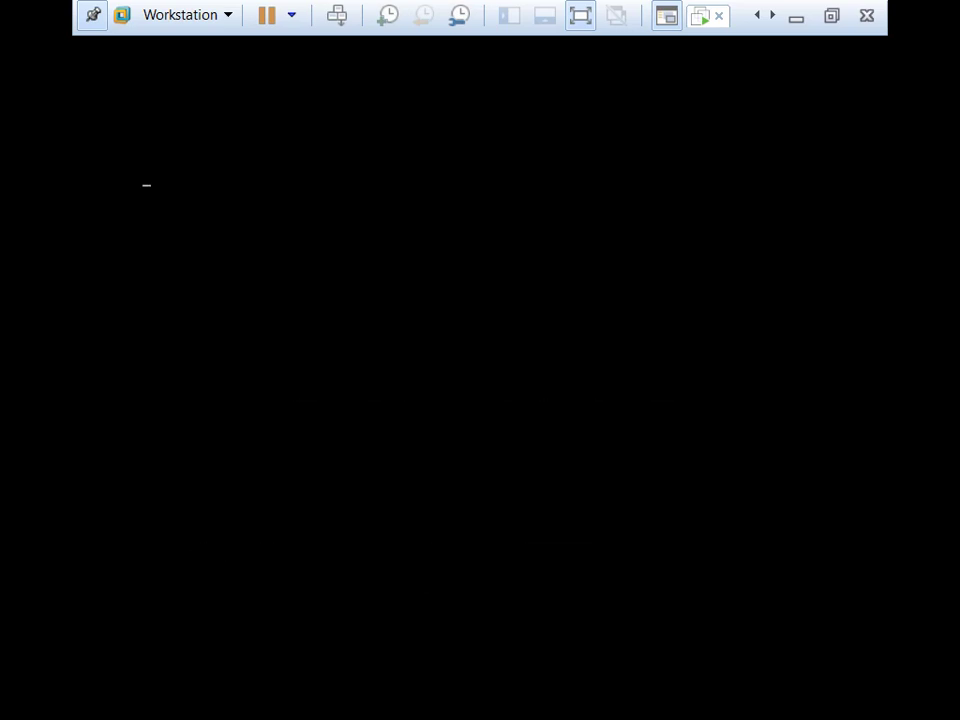
Pick Directory Services Repair Mode from the F8 advanced boot menu and boot the VM
{"action": "key", "text": "F8"}
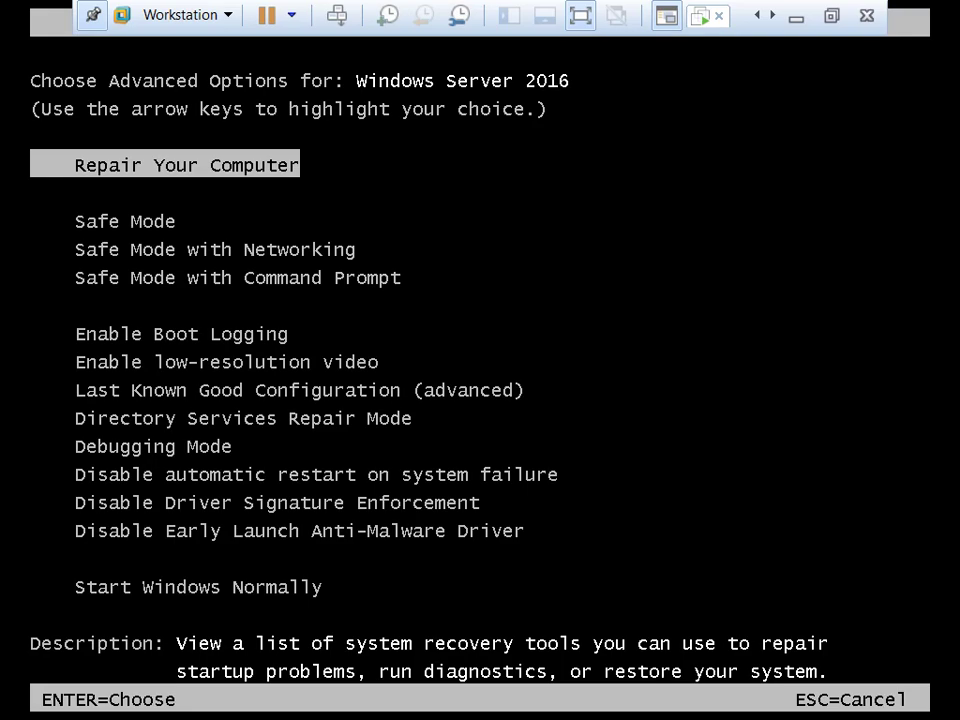
{"action": "key", "text": "Down"}
{"action": "key", "text": "Down"}
{"action": "key", "text": "Down"}
{"action": "key", "text": "Down"}
{"action": "key", "text": "Down"}
{"action": "key", "text": "Down"}
{"action": "key", "text": "Down"}
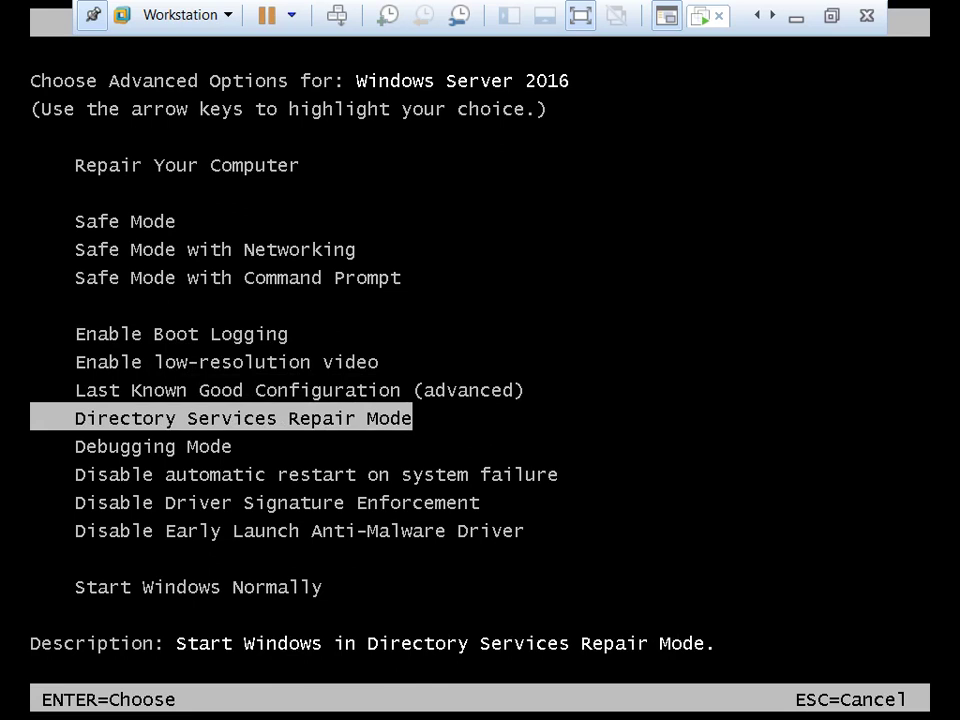
{"action": "key", "text": "Return"}
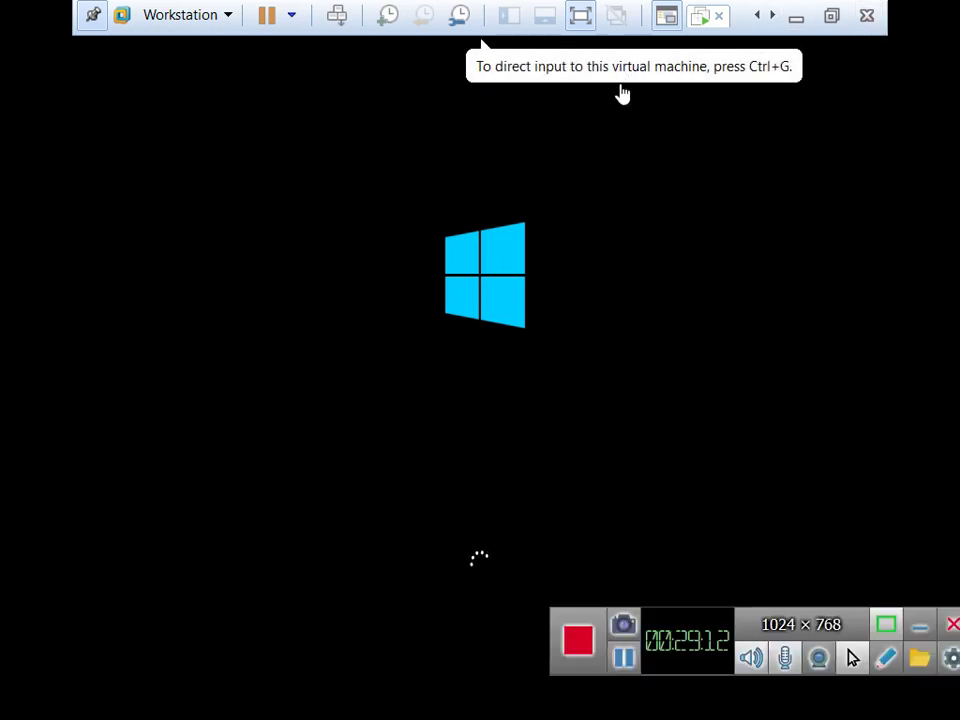
{"action": "left_click", "coordinate": [727, 162]}
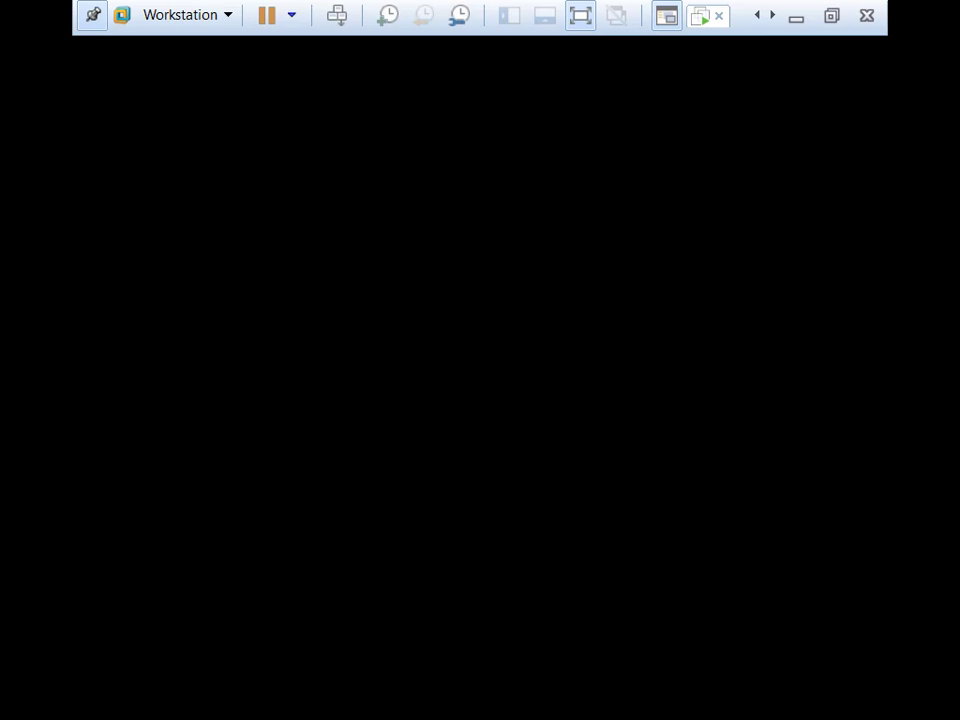
Send Ctrl+Alt+Insert to the VM to reach the Administrator sign-in screen, back in full screen
{"action": "left_click", "coordinate": [834, 17]}
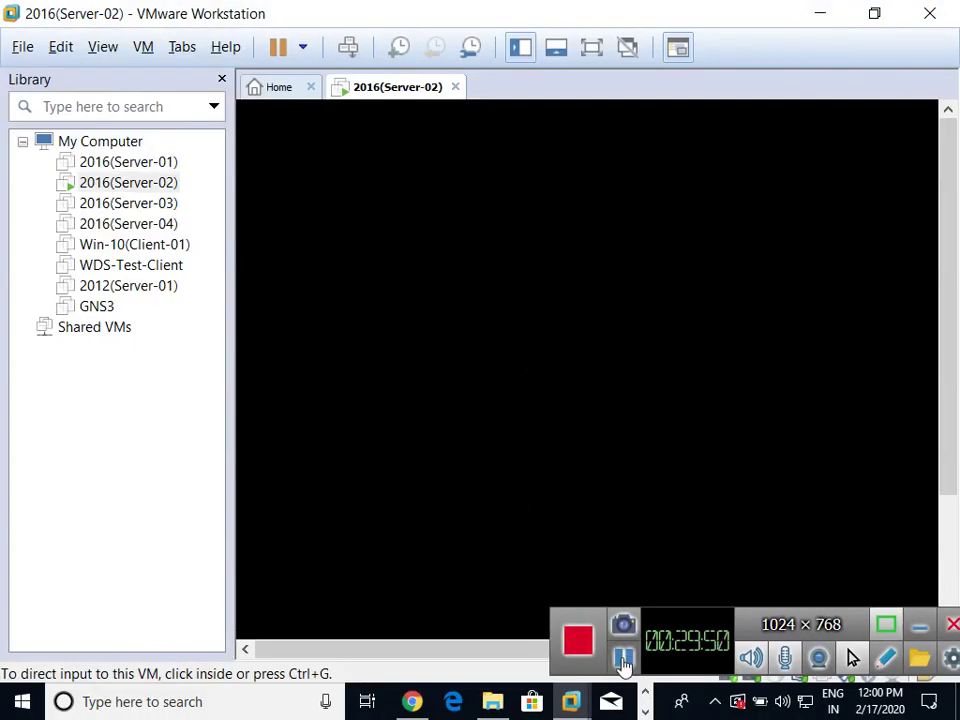
{"action": "left_click", "coordinate": [622, 660]}
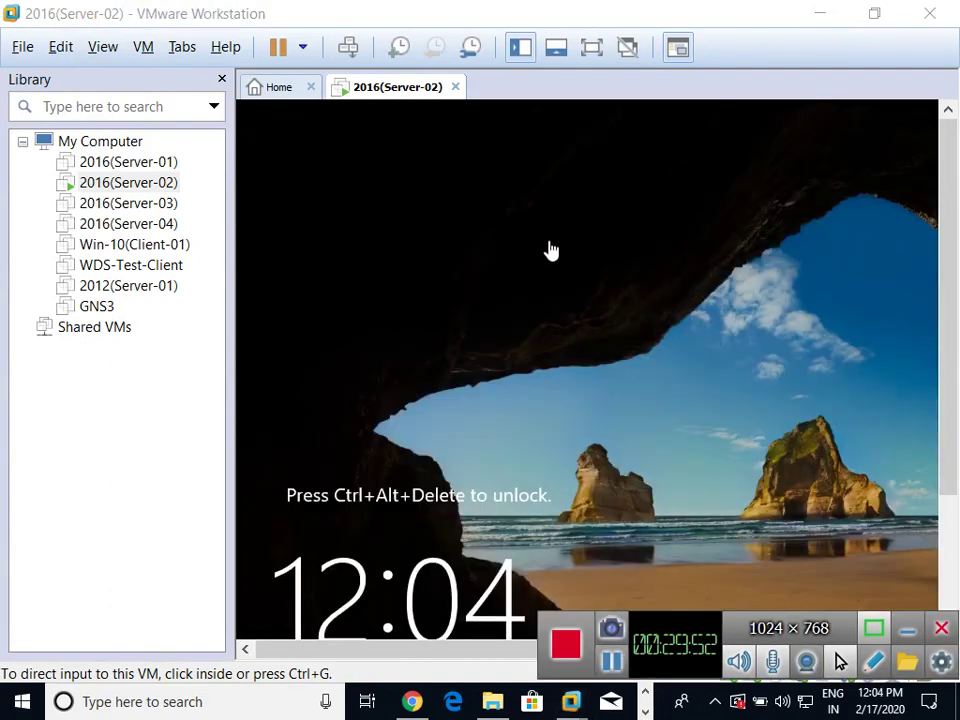
{"action": "left_click", "coordinate": [550, 249]}
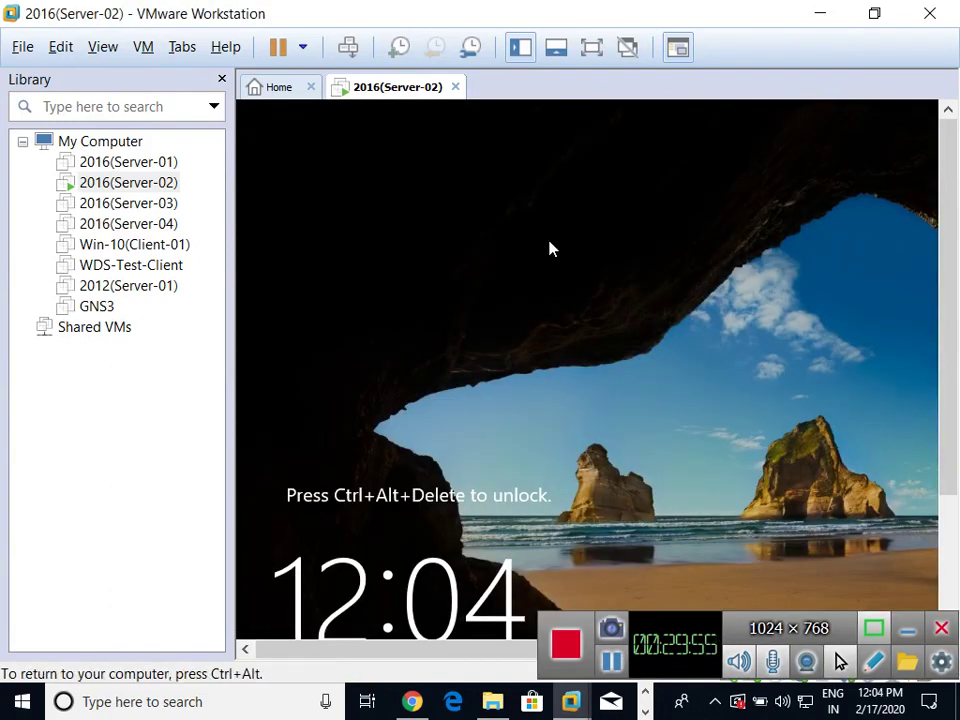
{"action": "key", "text": "ctrl+alt+Insert"}
{"action": "left_click", "coordinate": [591, 47]}
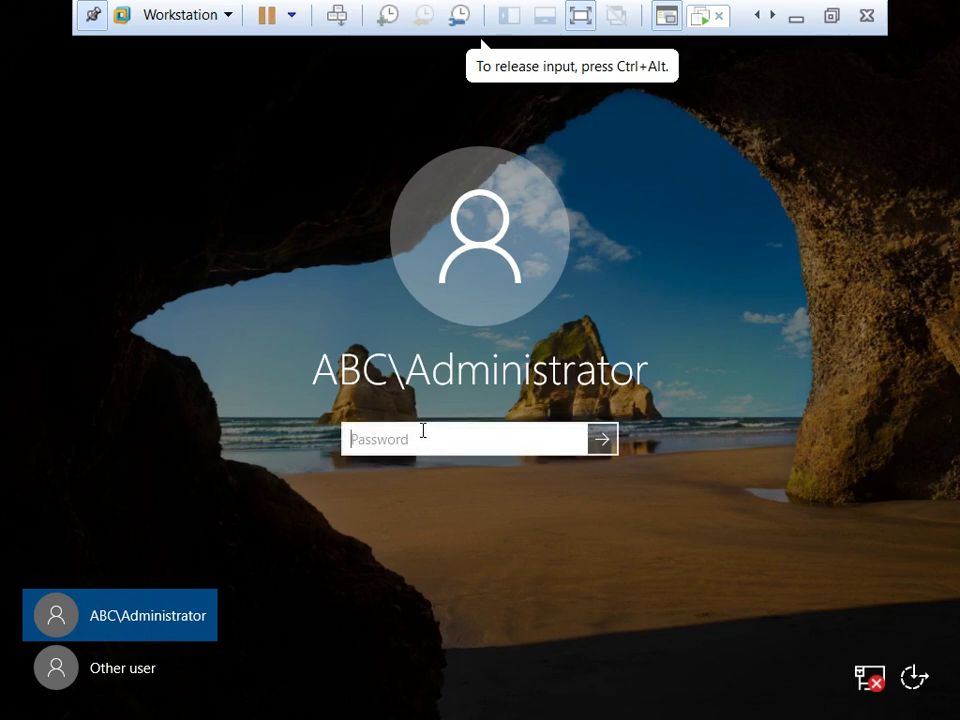
Attempt the domain administrator sign-in and dismiss the 'no logon servers' error
{"action": "type", "text": "•••••••"}
{"action": "key", "text": "Return"}
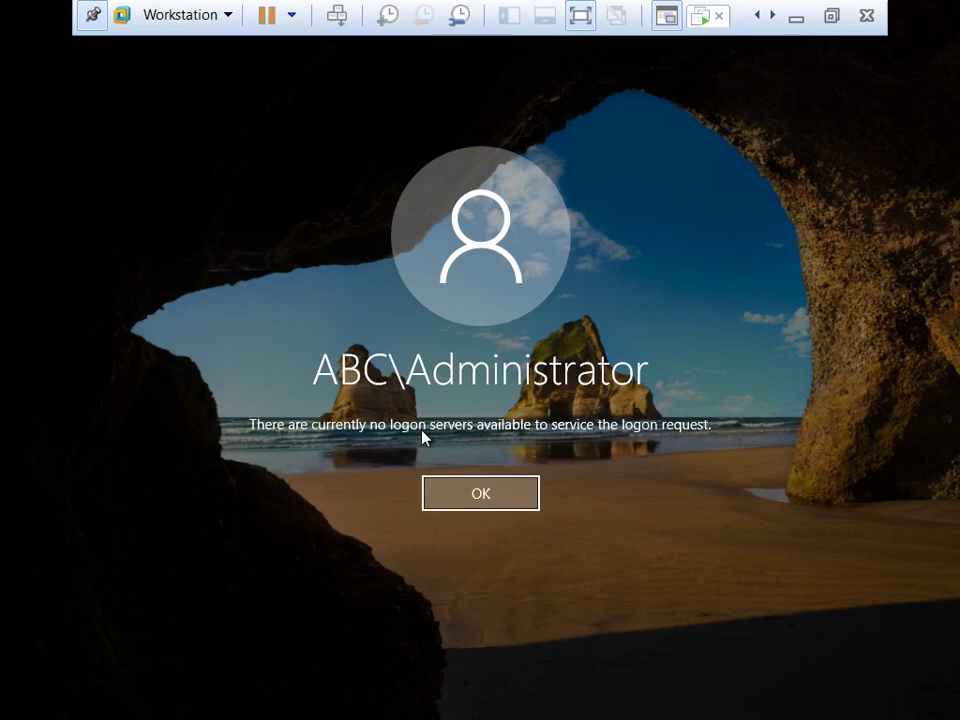
{"action": "left_click", "coordinate": [457, 496]}
Sign in as Other user '.\administrator' with the DSRM password
{"action": "left_click", "coordinate": [122, 668]}
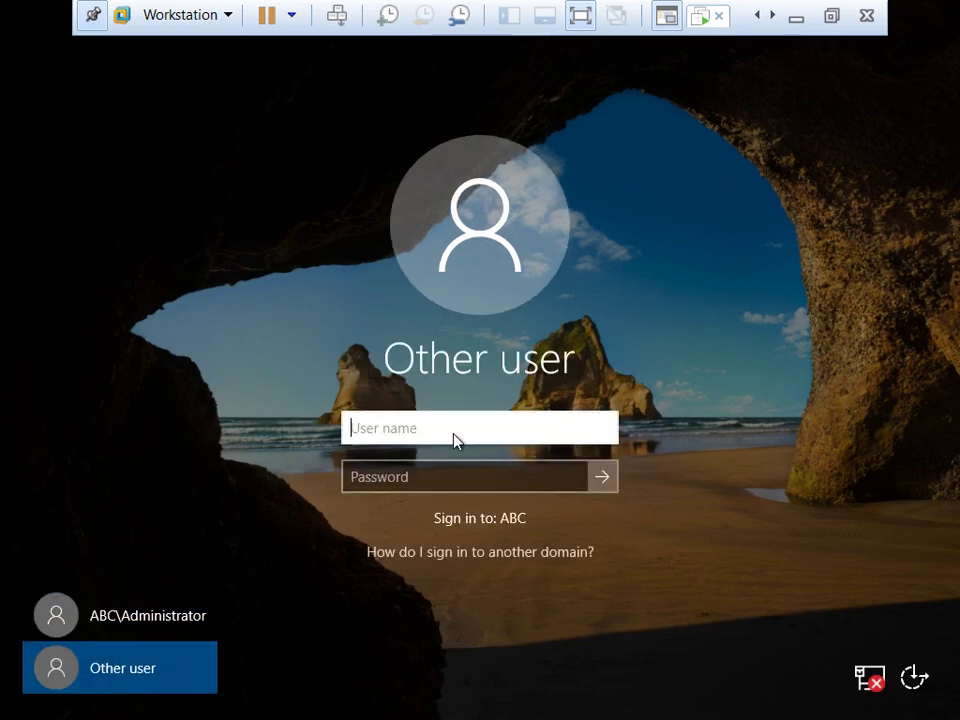
{"action": "type", "text": ".\\"}
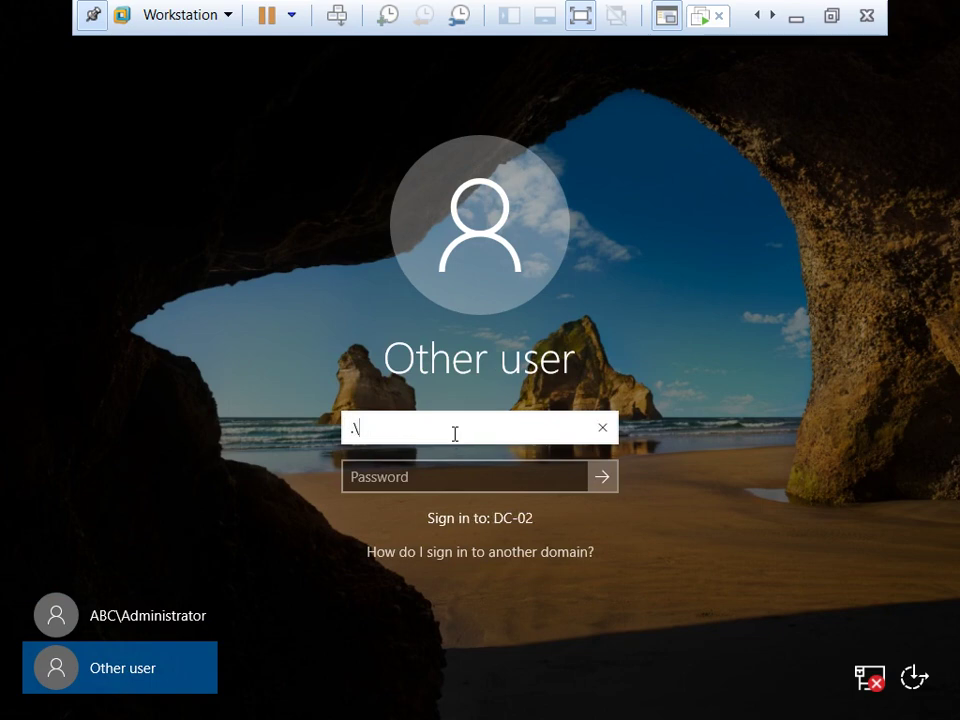
{"action": "type", "text": "dministrator"}
{"action": "key", "text": "Tab"}
{"action": "type", "text": "Pa$$"}
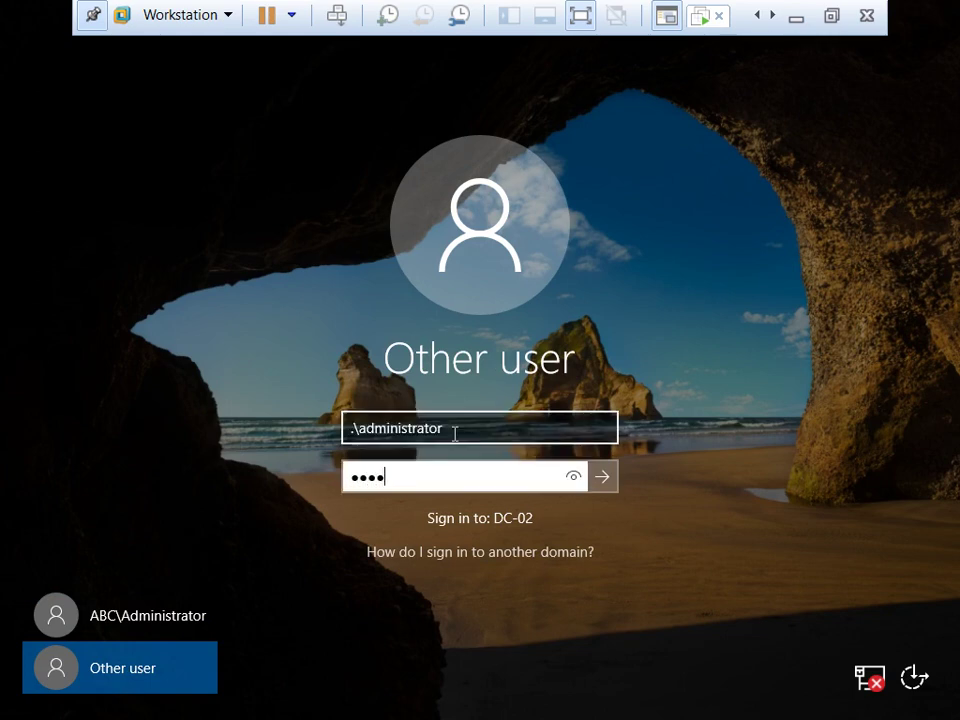
{"action": "type", "text": "w0r"}
{"action": "key", "text": "Return"}
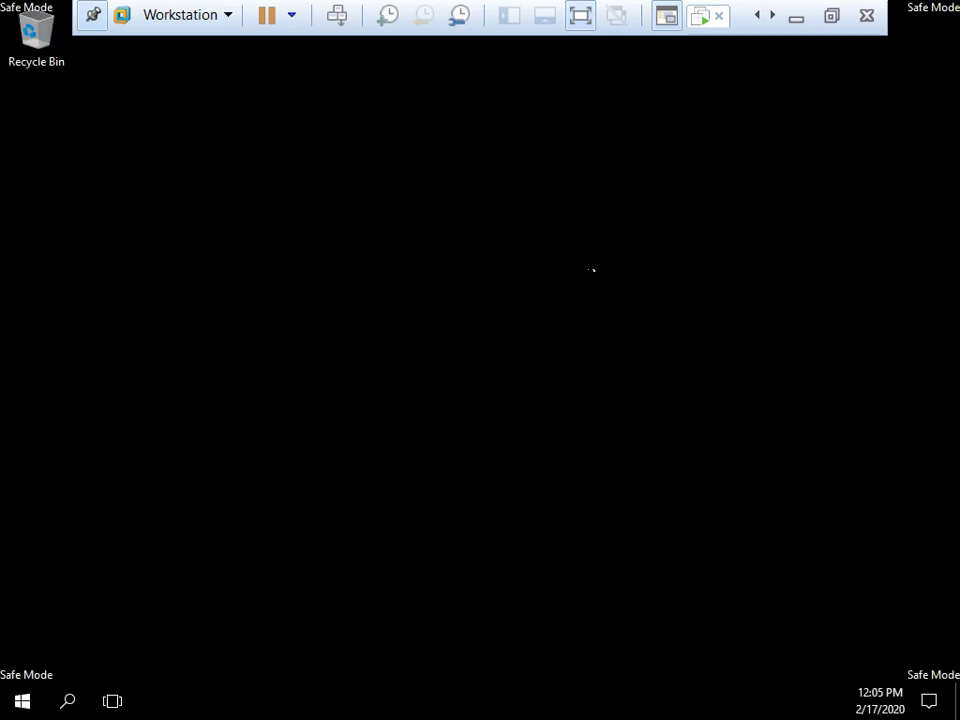
Refresh the Safe Mode desktop repeatedly until Server Manager's Dashboard appears
{"action": "right_click", "coordinate": [491, 150]}
{"action": "left_click", "coordinate": [570, 205]}
{"action": "right_click", "coordinate": [396, 158]}
{"action": "left_click", "coordinate": [459, 208]}
{"action": "right_click", "coordinate": [358, 139]}
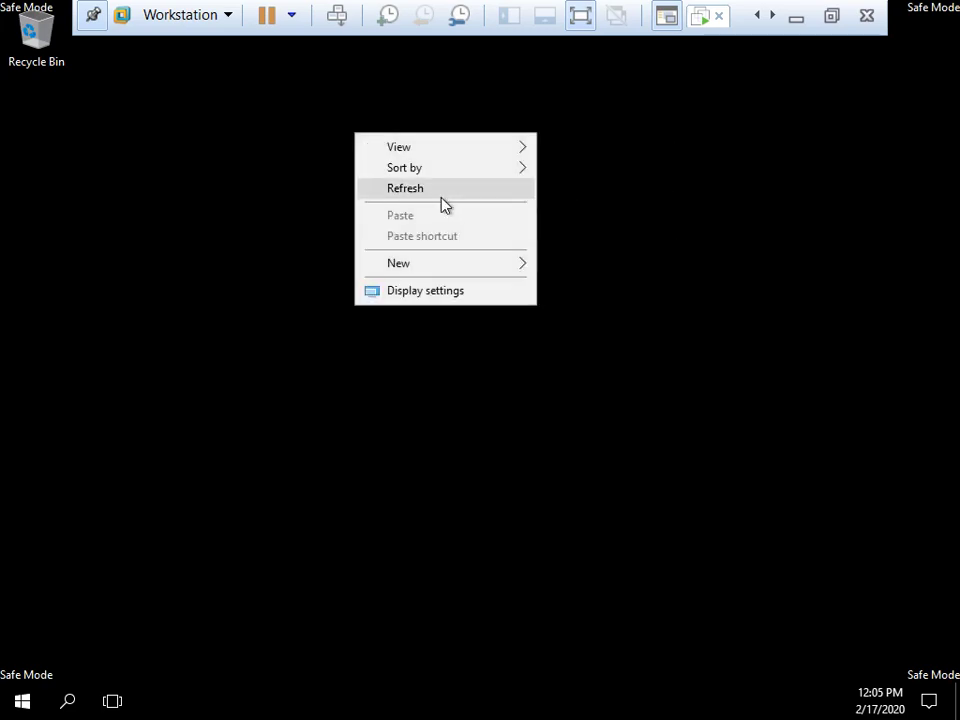
{"action": "left_click", "coordinate": [444, 203]}
{"action": "right_click", "coordinate": [369, 150]}
{"action": "left_click", "coordinate": [418, 208]}
{"action": "right_click", "coordinate": [408, 180]}
{"action": "left_click", "coordinate": [485, 240]}
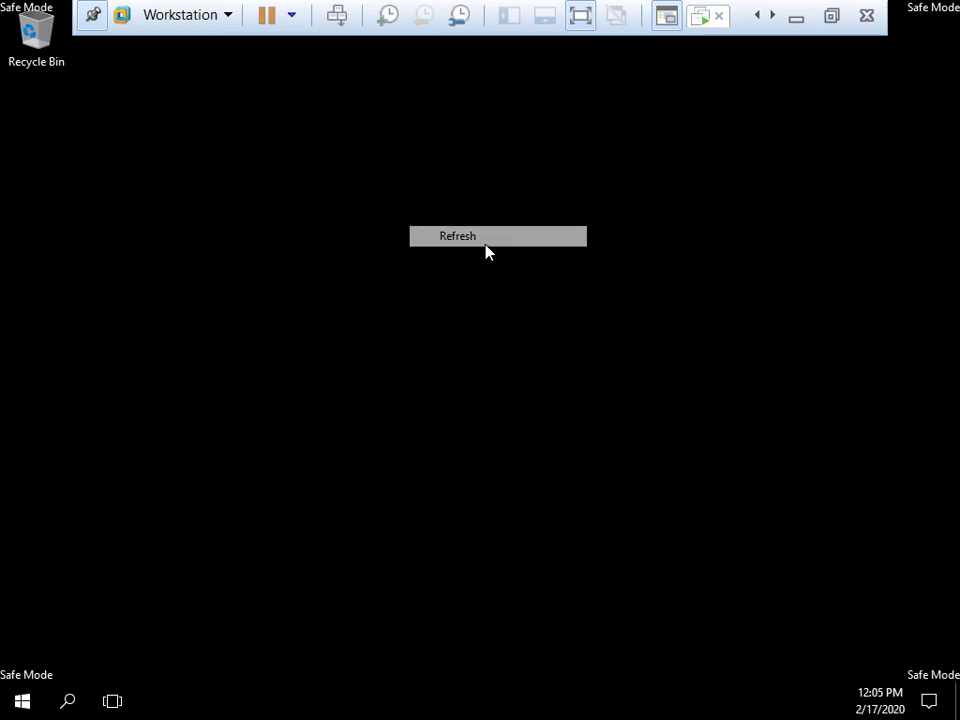
{"action": "right_click", "coordinate": [424, 183]}
{"action": "left_click", "coordinate": [502, 238]}
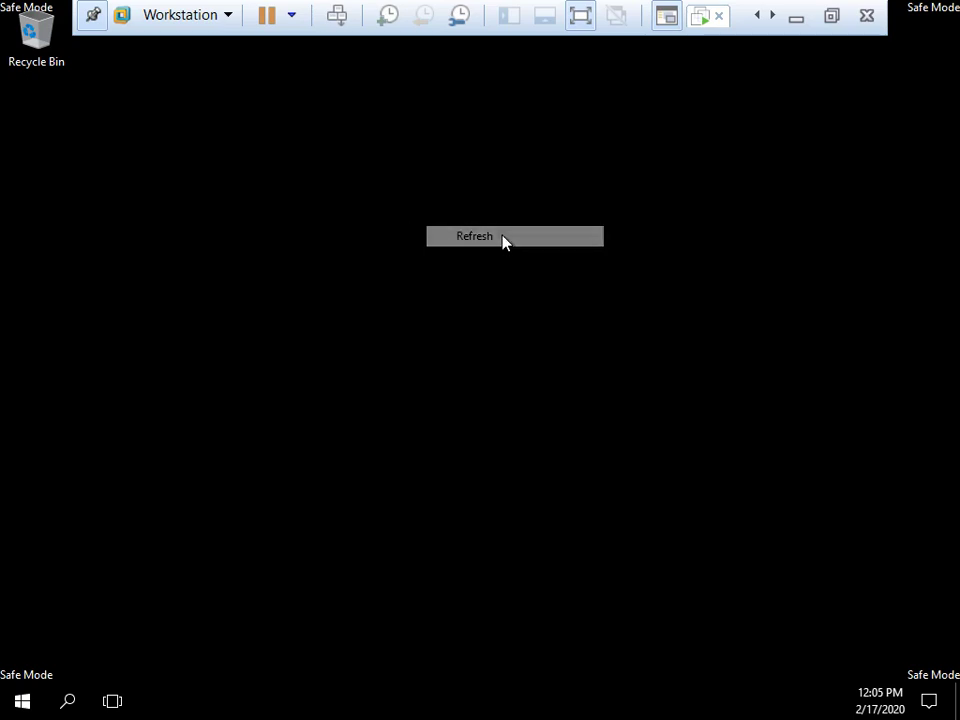
{"action": "right_click", "coordinate": [241, 156]}
{"action": "left_click", "coordinate": [309, 208]}
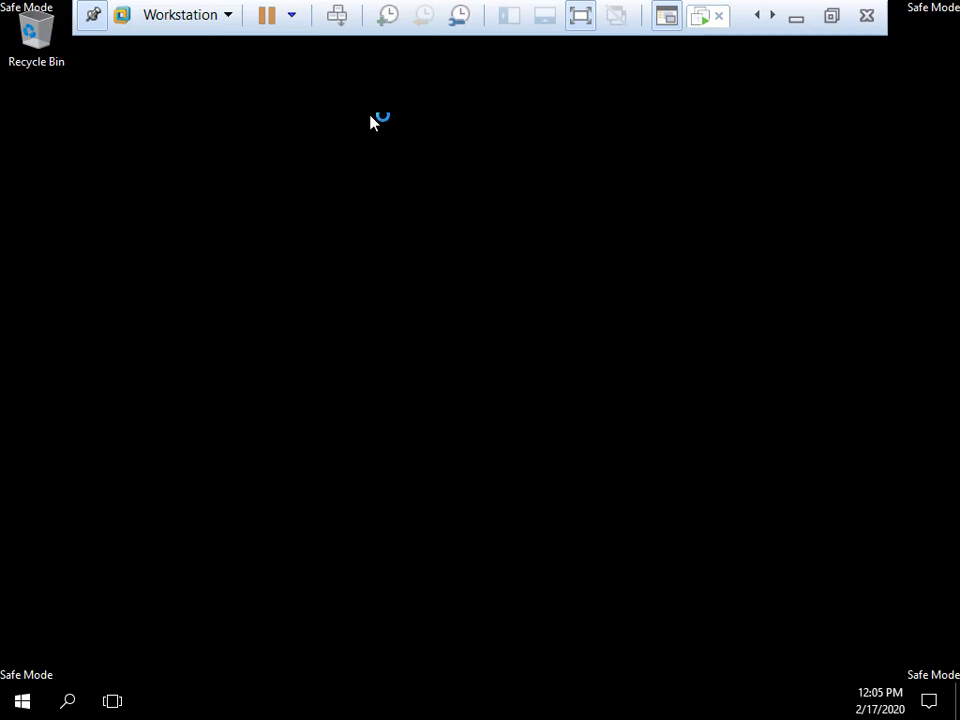
{"action": "right_click", "coordinate": [356, 142]}
{"action": "left_click", "coordinate": [416, 195]}
{"action": "right_click", "coordinate": [220, 94]}
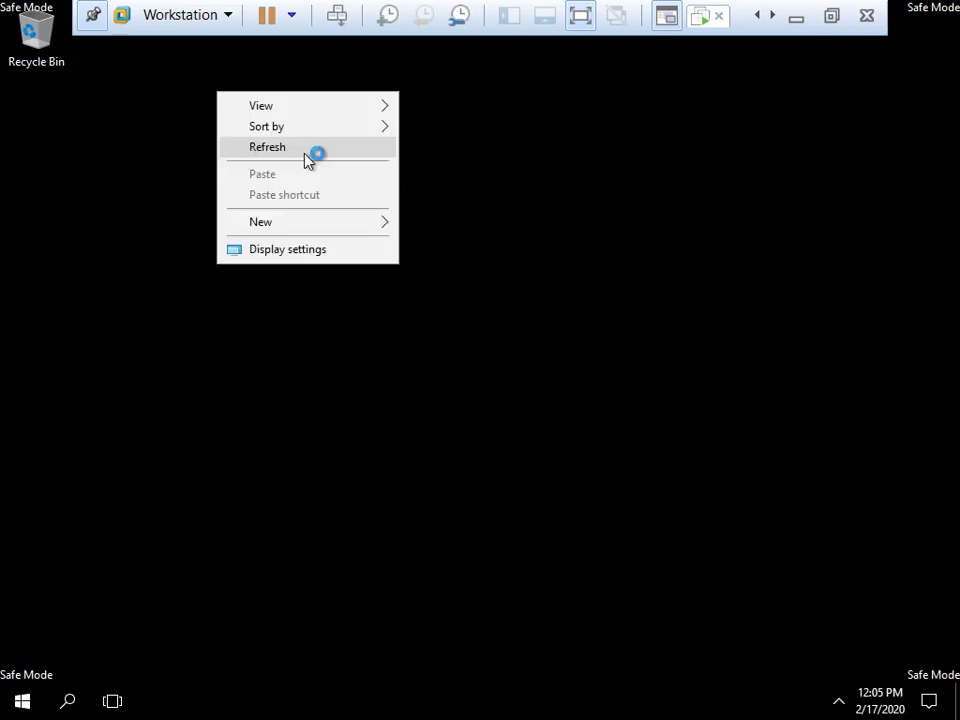
{"action": "left_click", "coordinate": [304, 150]}
{"action": "right_click", "coordinate": [218, 96]}
{"action": "left_click", "coordinate": [258, 146]}
{"action": "right_click", "coordinate": [164, 103]}
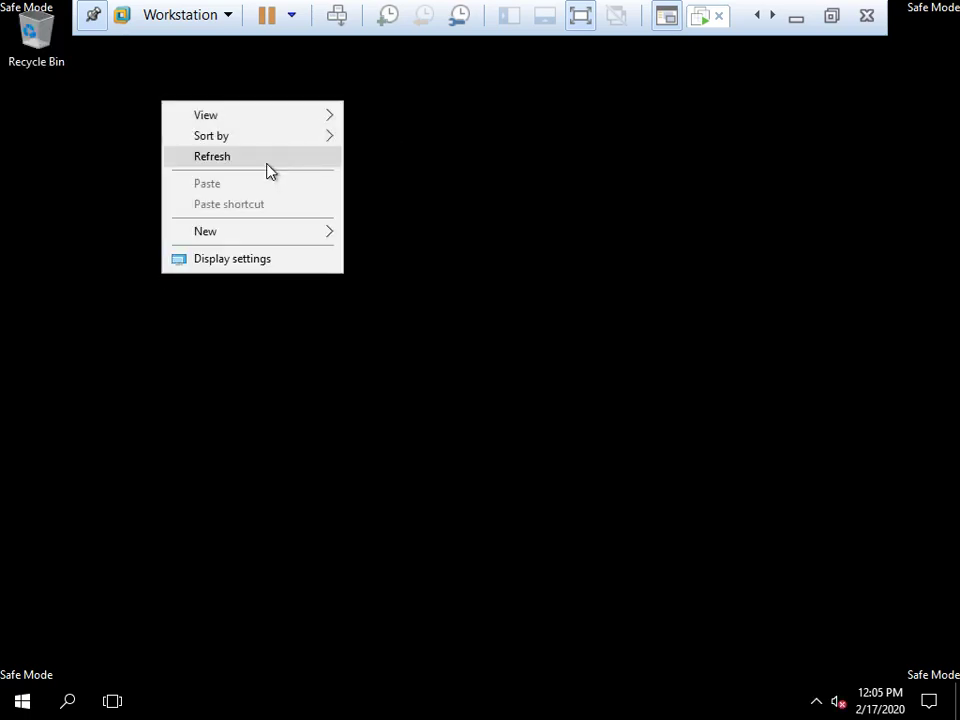
{"action": "left_click", "coordinate": [268, 172]}
{"action": "right_click", "coordinate": [196, 102]}
{"action": "left_click", "coordinate": [261, 162]}
{"action": "right_click", "coordinate": [218, 105]}
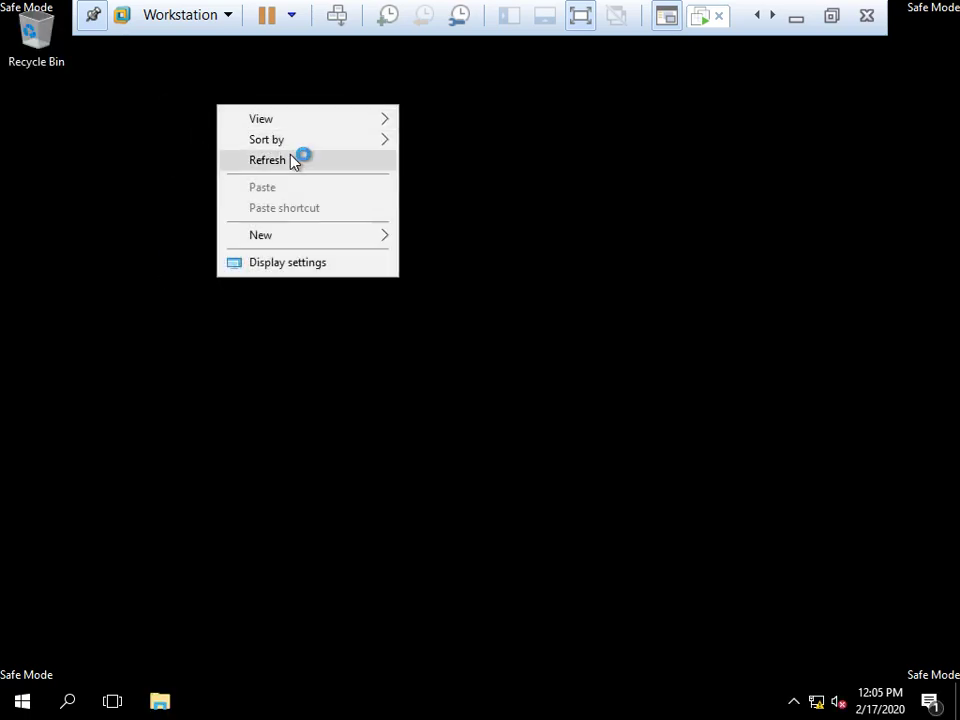
{"action": "left_click", "coordinate": [293, 161]}
{"action": "right_click", "coordinate": [205, 99]}
{"action": "left_click", "coordinate": [266, 162]}
{"action": "right_click", "coordinate": [179, 91]}
{"action": "left_click", "coordinate": [221, 150]}
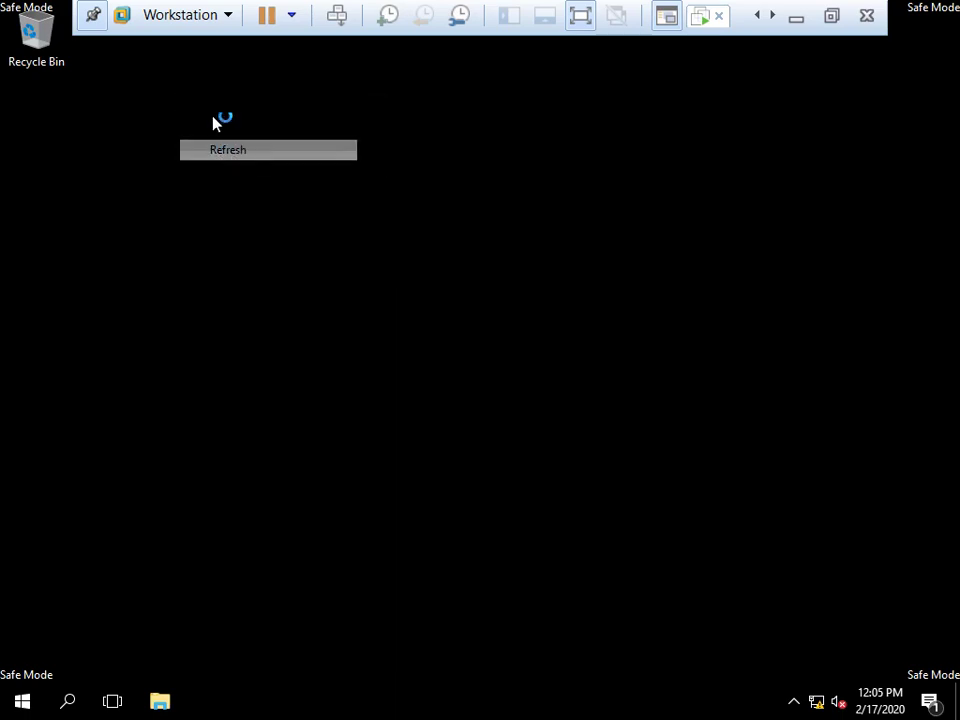
{"action": "right_click", "coordinate": [207, 108]}
{"action": "left_click", "coordinate": [273, 168]}
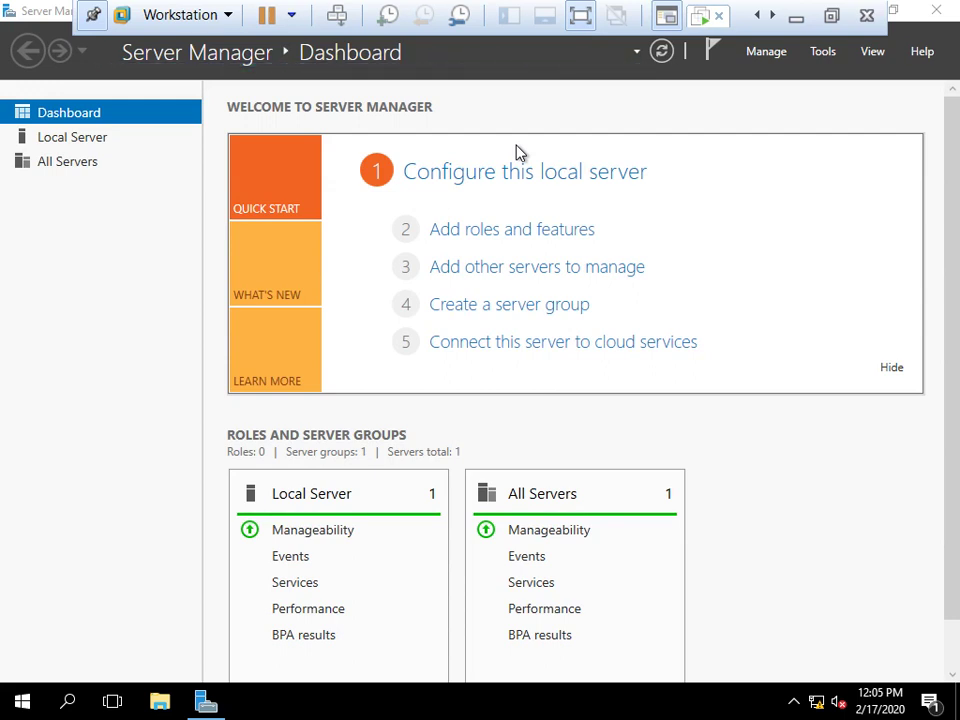
Launch Windows Server Backup from Server Manager's Tools menu
{"action": "left_click", "coordinate": [828, 54]}
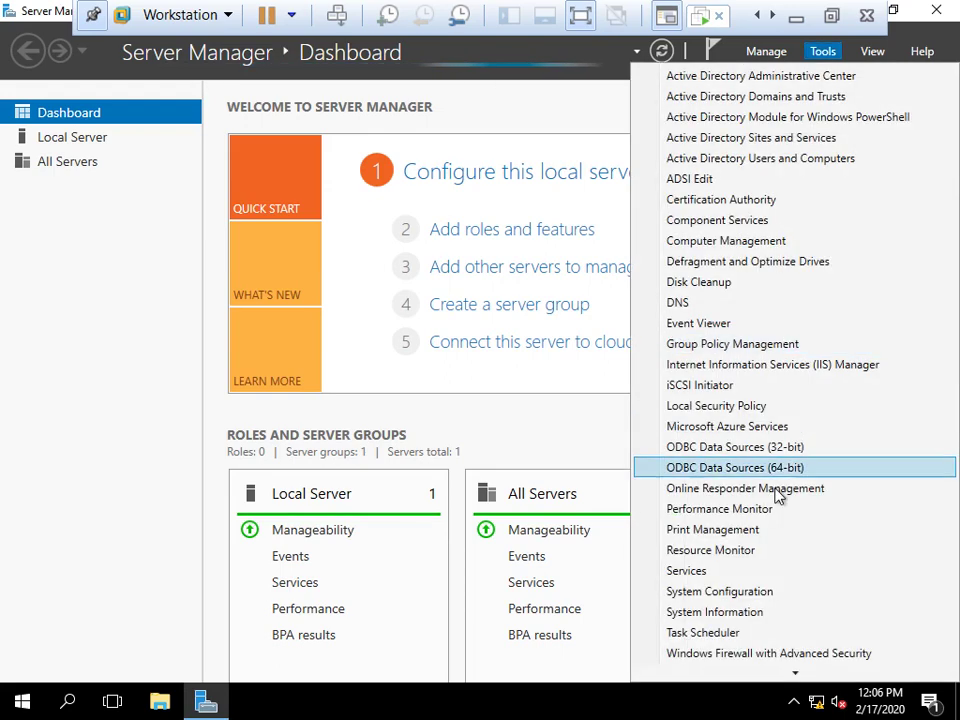
{"action": "scroll", "coordinate": [784, 549], "scroll_direction": "down", "scroll_amount": 3}
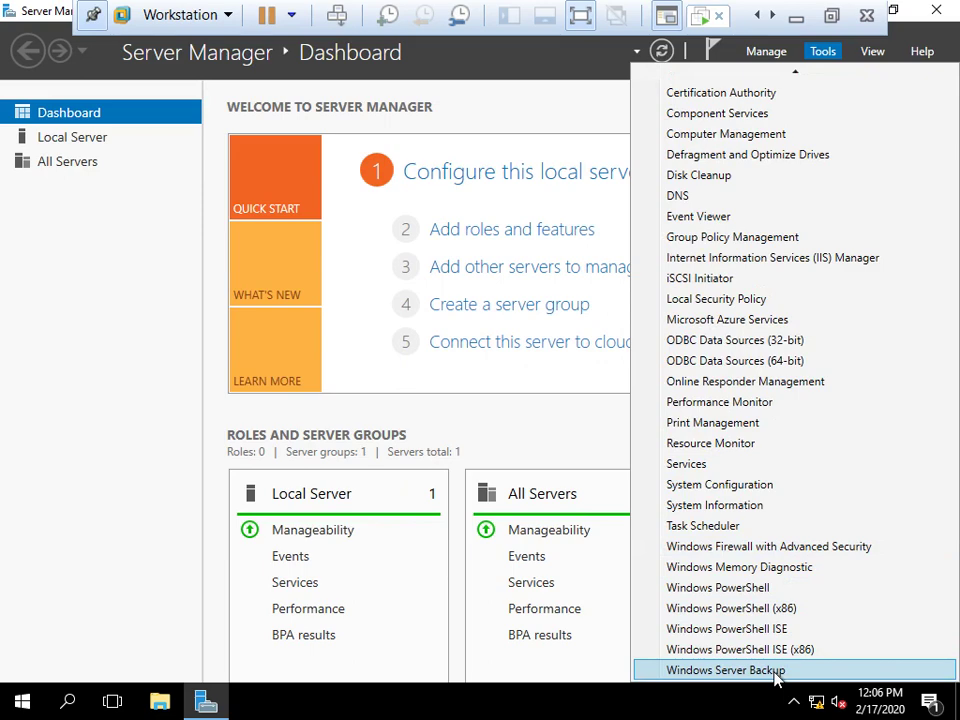
{"action": "left_click", "coordinate": [776, 670]}
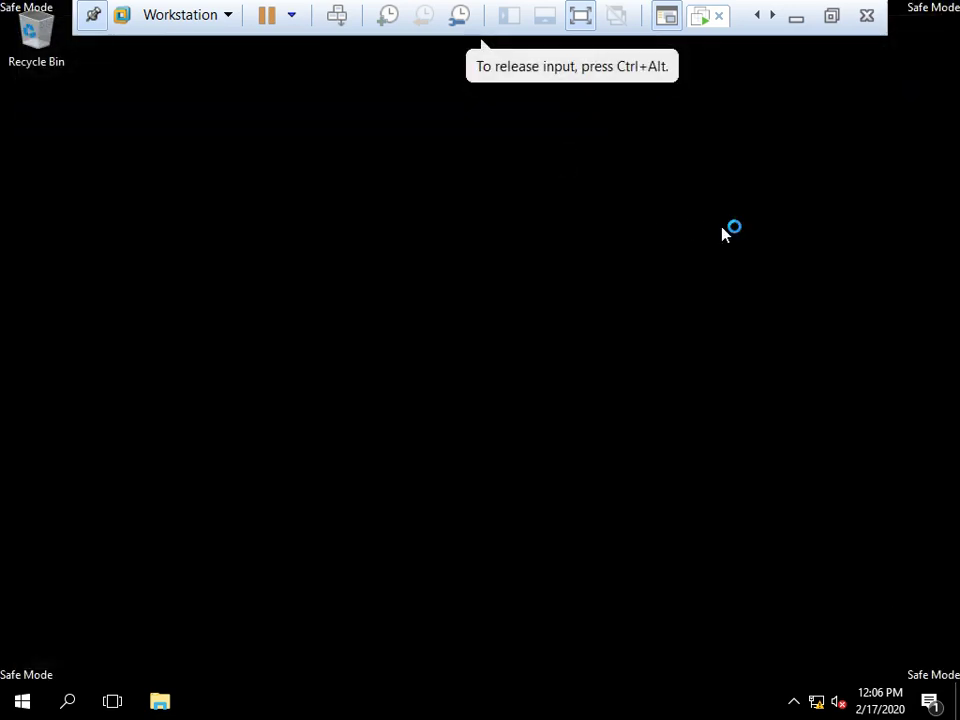
{"action": "right_click", "coordinate": [461, 251]}
{"action": "left_click", "coordinate": [510, 304]}
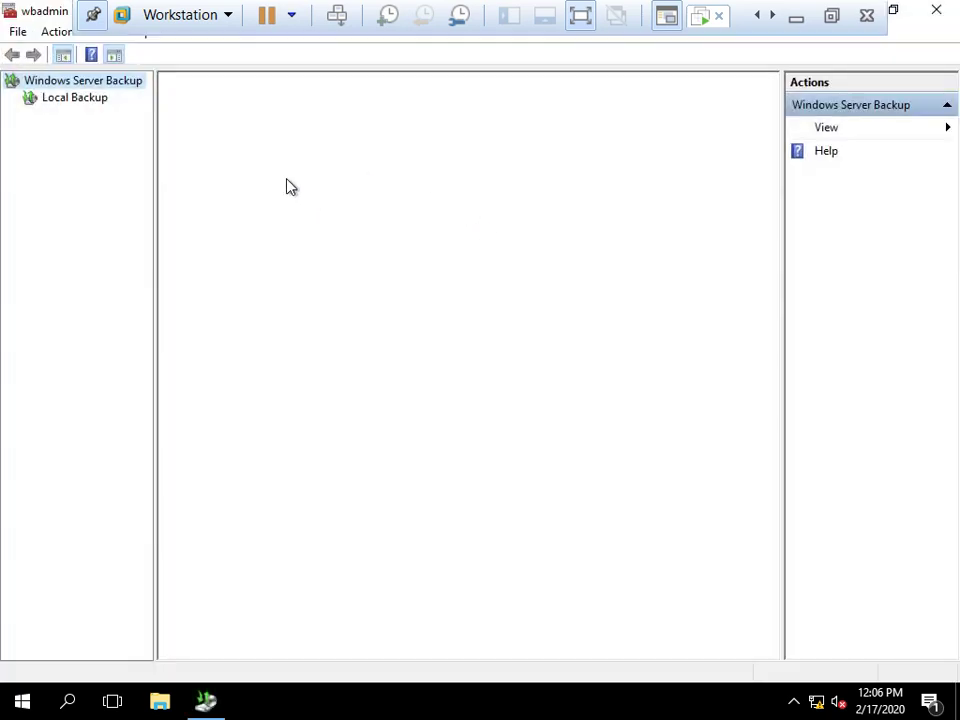
Select Local Backup and start the Recovery Wizard with Recover..
{"action": "left_click", "coordinate": [65, 98]}
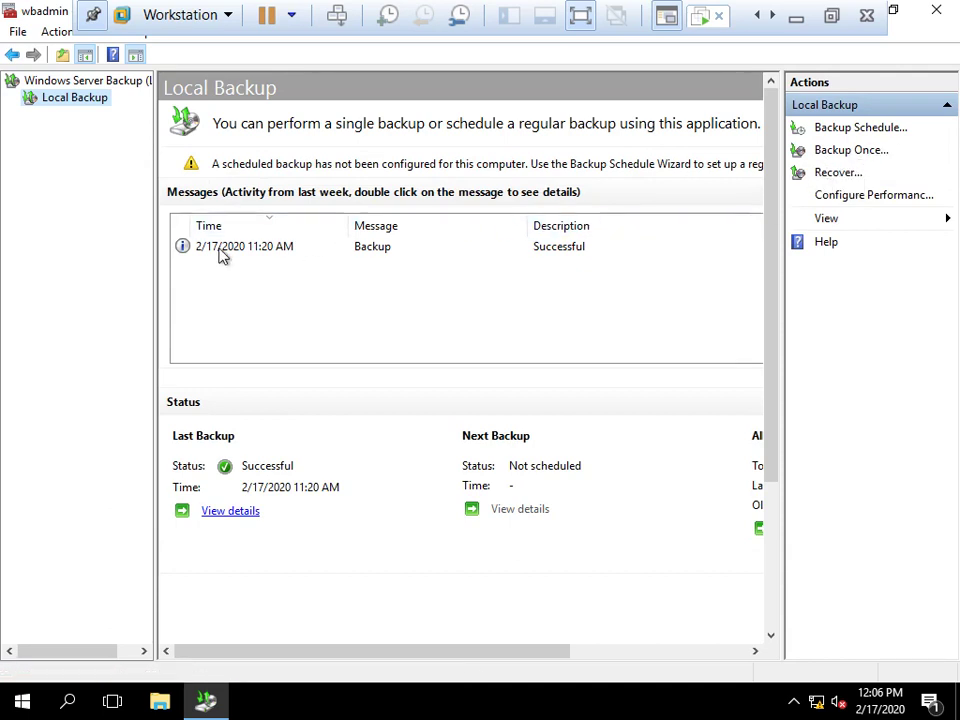
{"action": "left_click", "coordinate": [840, 176]}
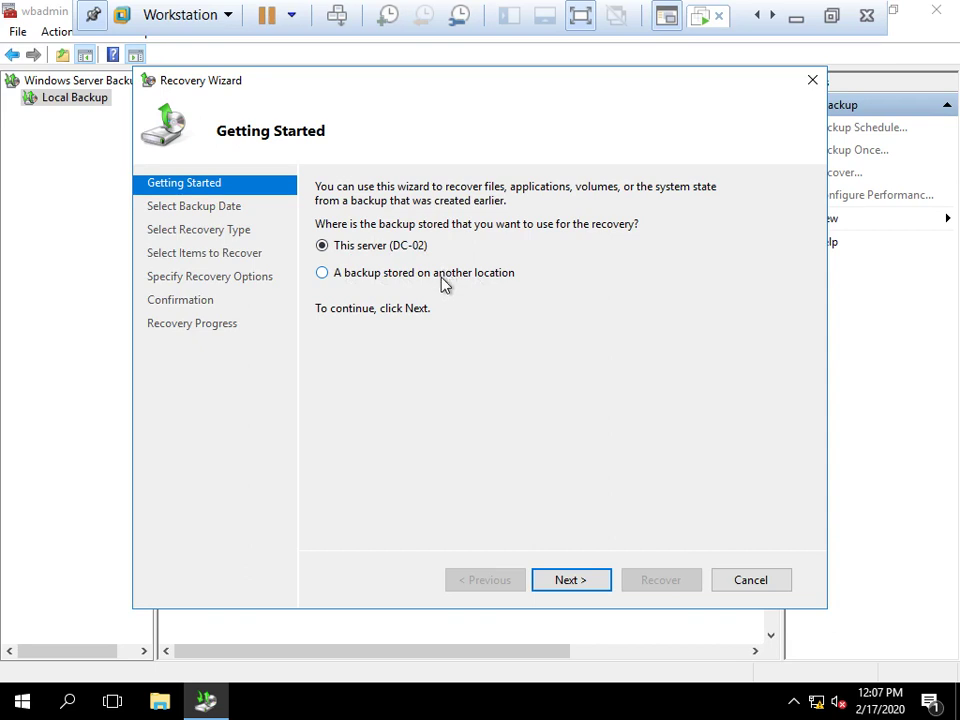
Choose System state recovery to the original location and acknowledge the re-synchronization note
{"action": "left_click", "coordinate": [571, 580]}
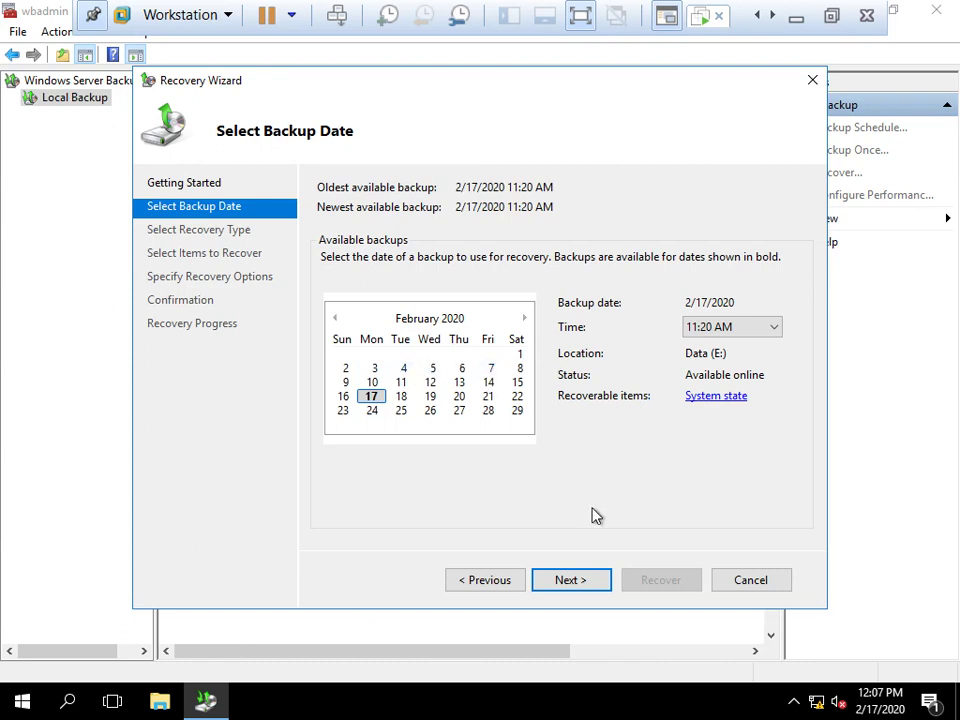
{"action": "left_click", "coordinate": [566, 580]}
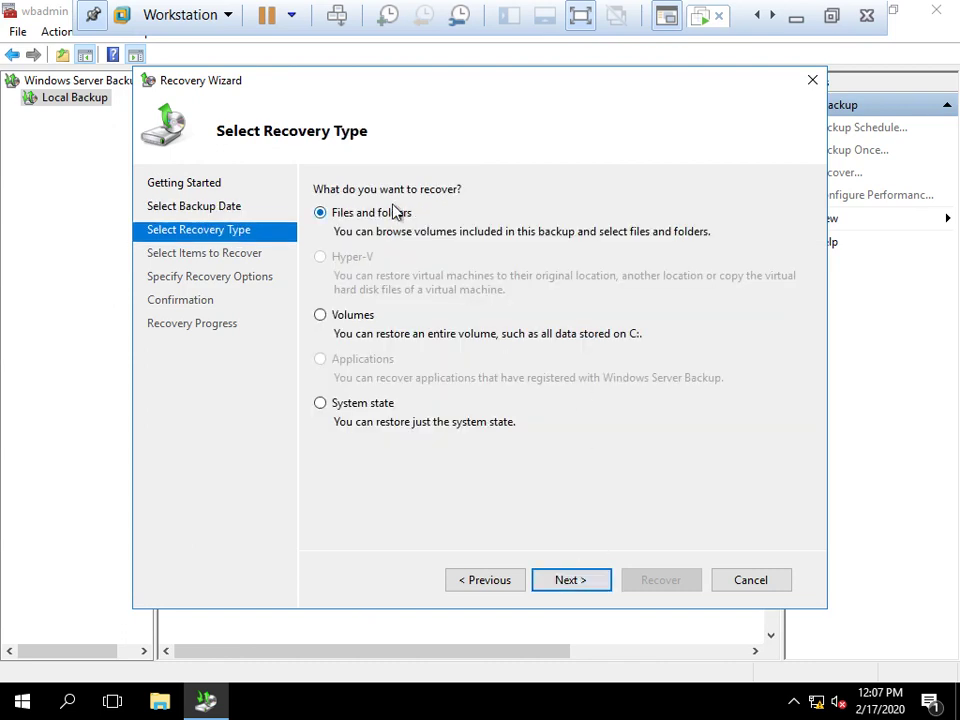
{"action": "left_click", "coordinate": [371, 409]}
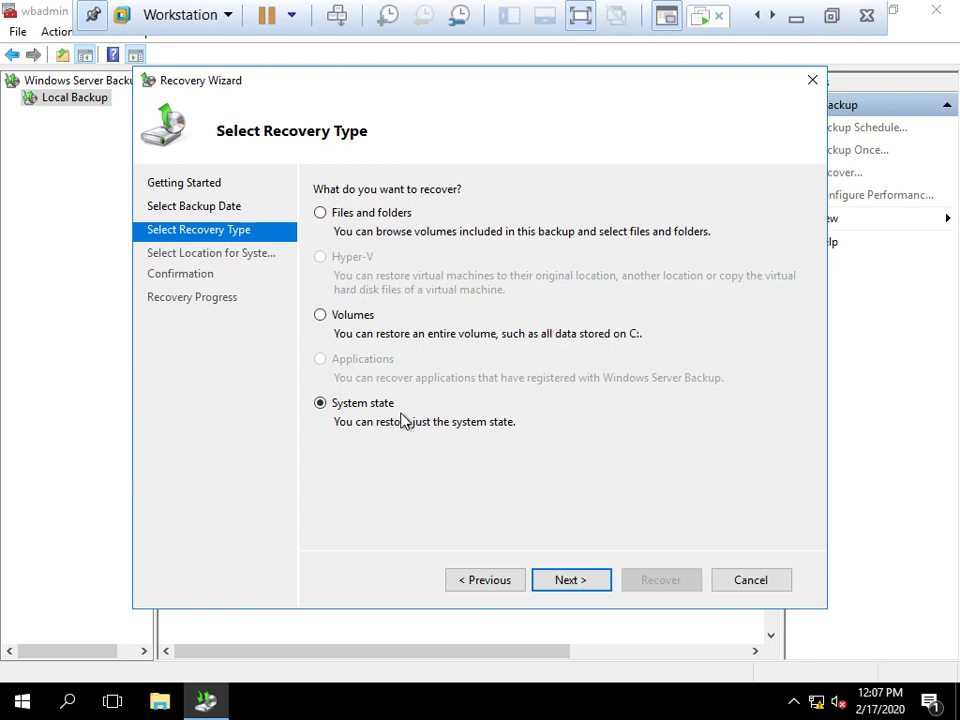
{"action": "left_click", "coordinate": [570, 580]}
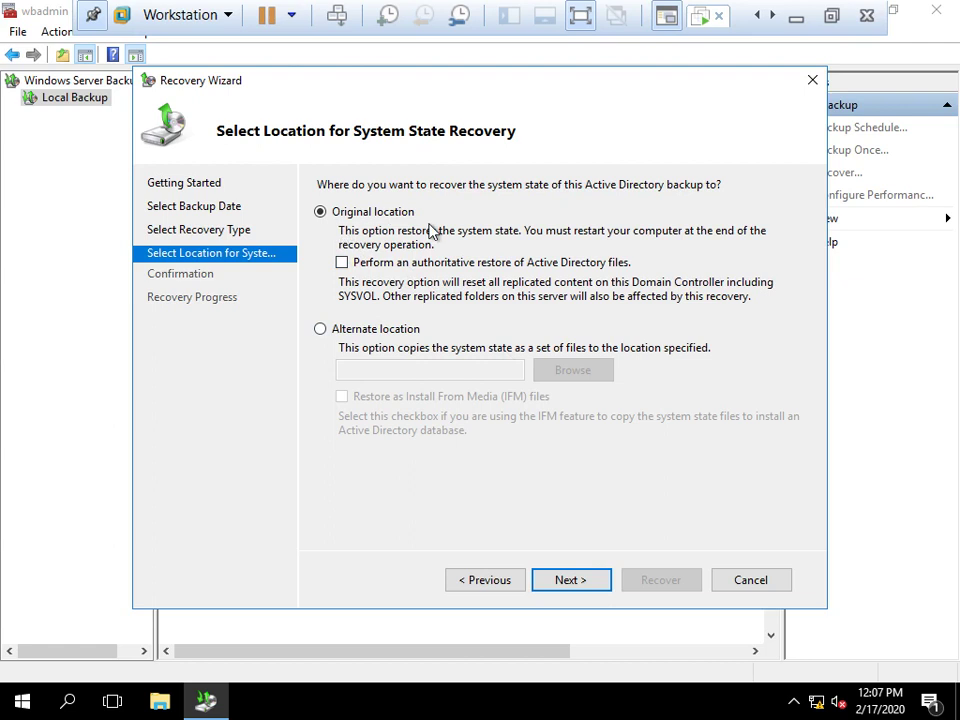
{"action": "left_click", "coordinate": [573, 579]}
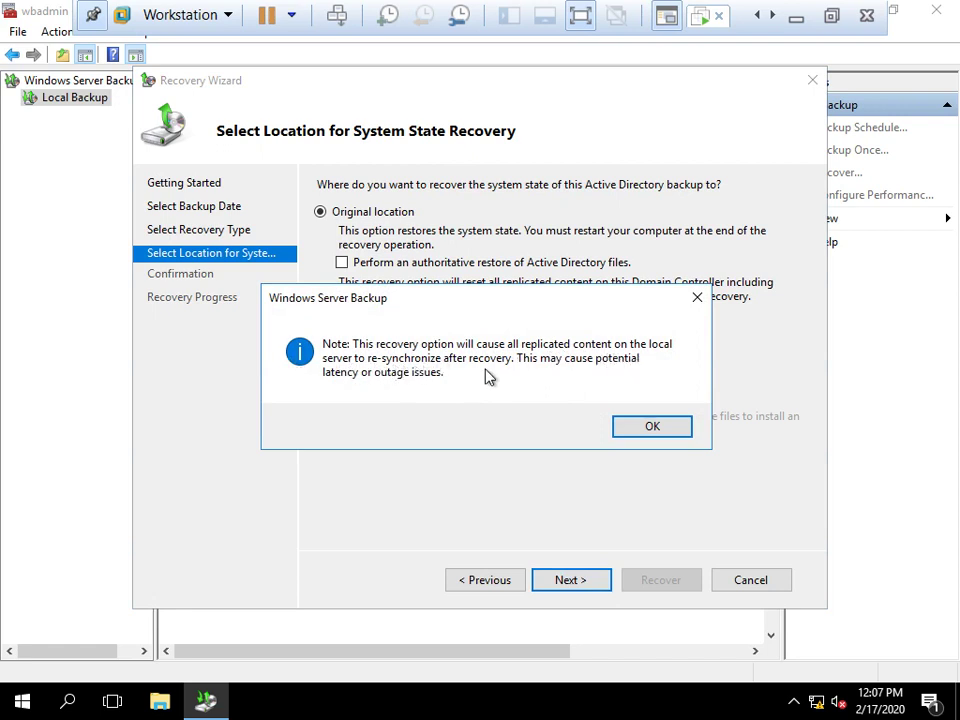
{"action": "left_click", "coordinate": [643, 426]}
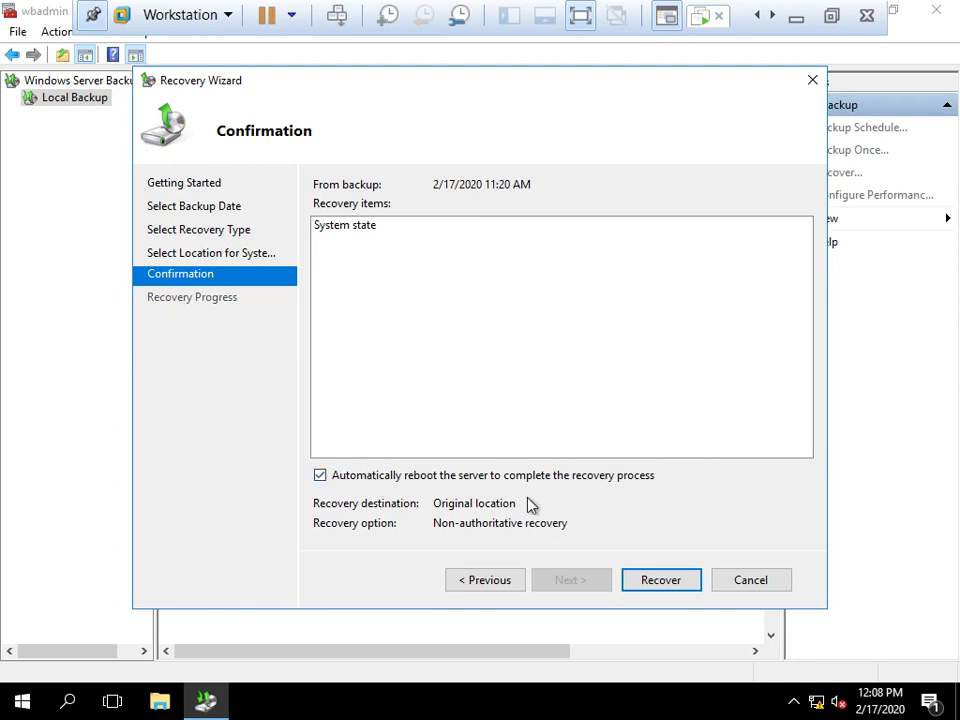
Launch the recovery from the Confirmation page, accepting the cannot-be-cancelled warning
{"action": "left_click", "coordinate": [670, 584]}
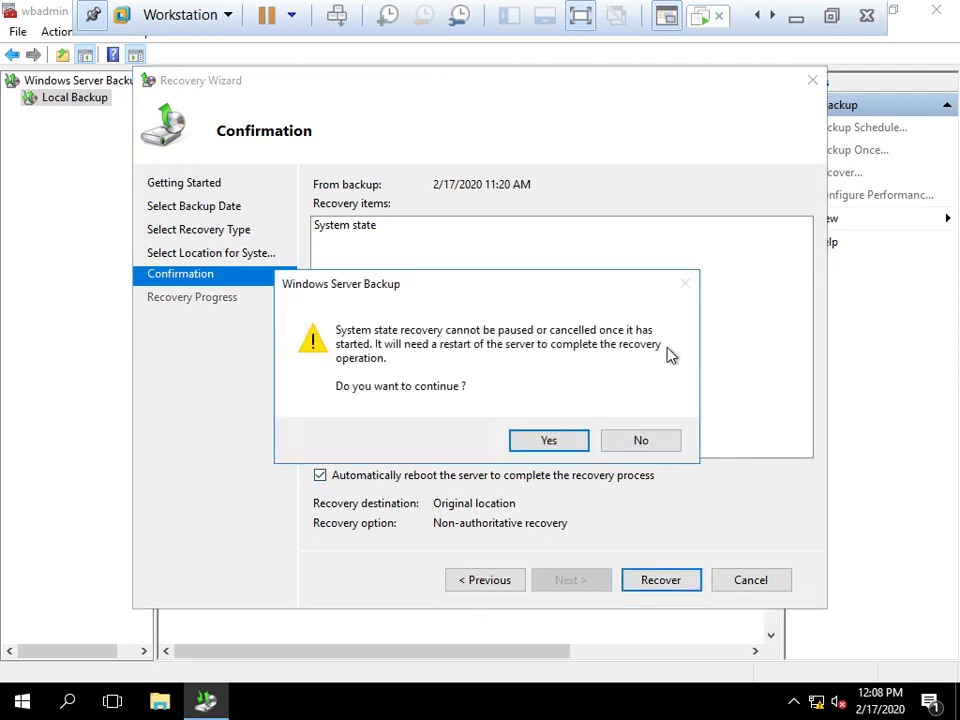
{"action": "left_click", "coordinate": [551, 441]}
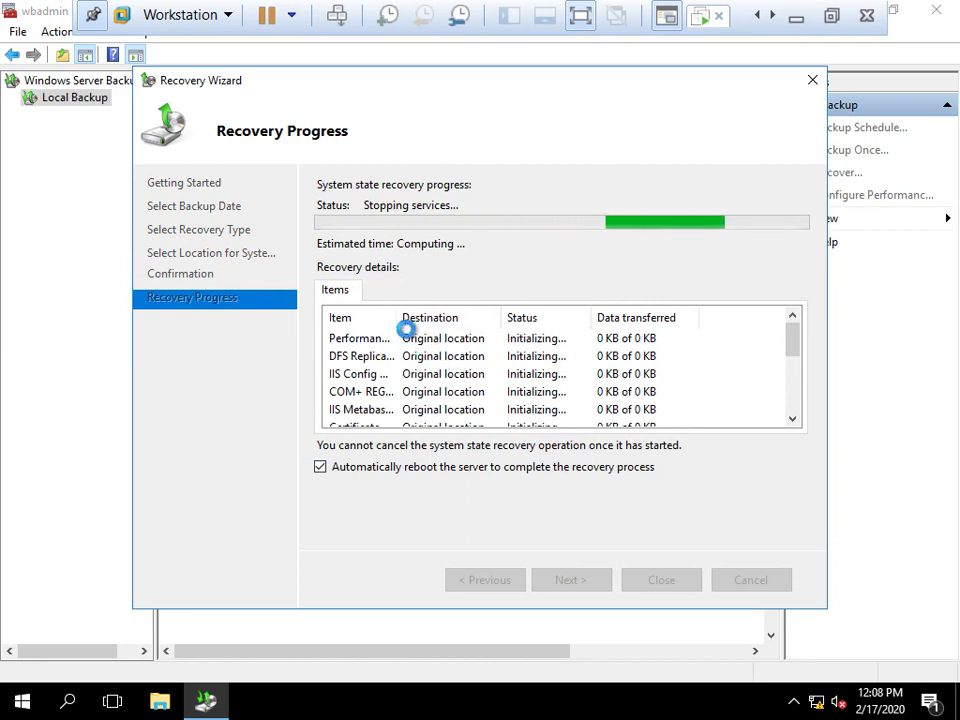
Widen the Item column and reposition the wizard while the recovery runs and the server reboots
{"action": "left_click_drag", "start_coordinate": [396, 316], "coordinate": [475, 316]}
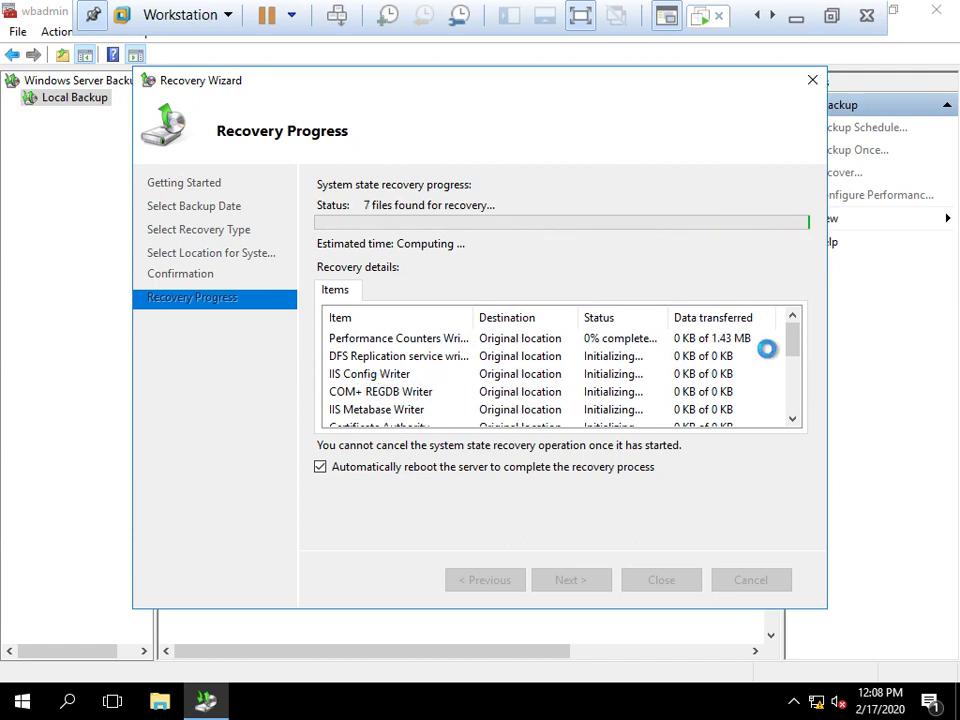
{"action": "left_click_drag", "start_coordinate": [797, 345], "coordinate": [800, 395]}
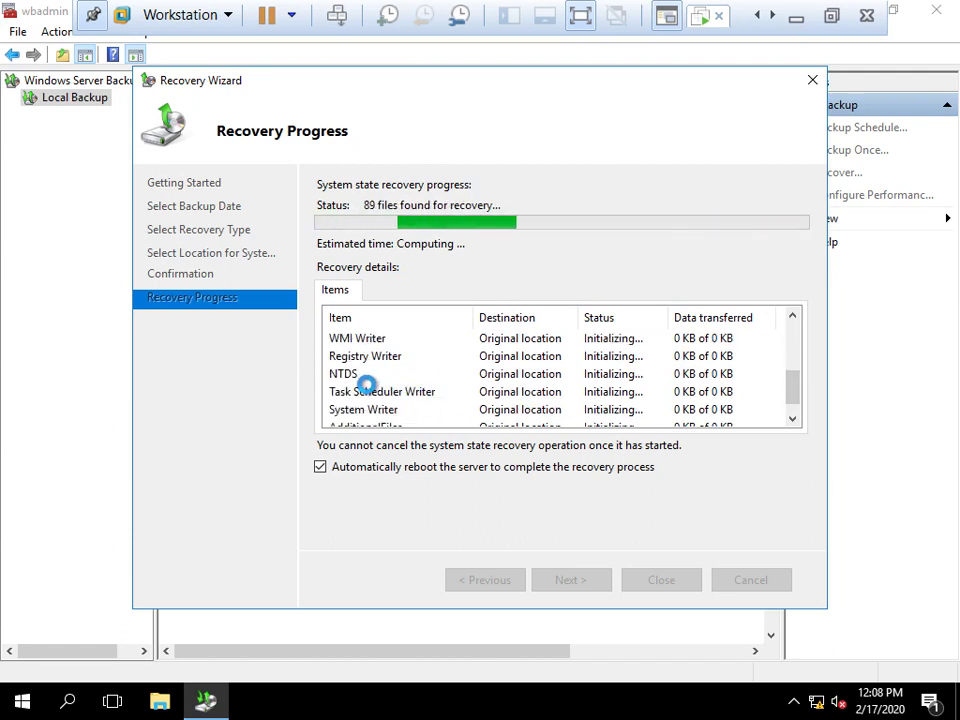
{"action": "left_click_drag", "start_coordinate": [792, 392], "coordinate": [789, 401]}
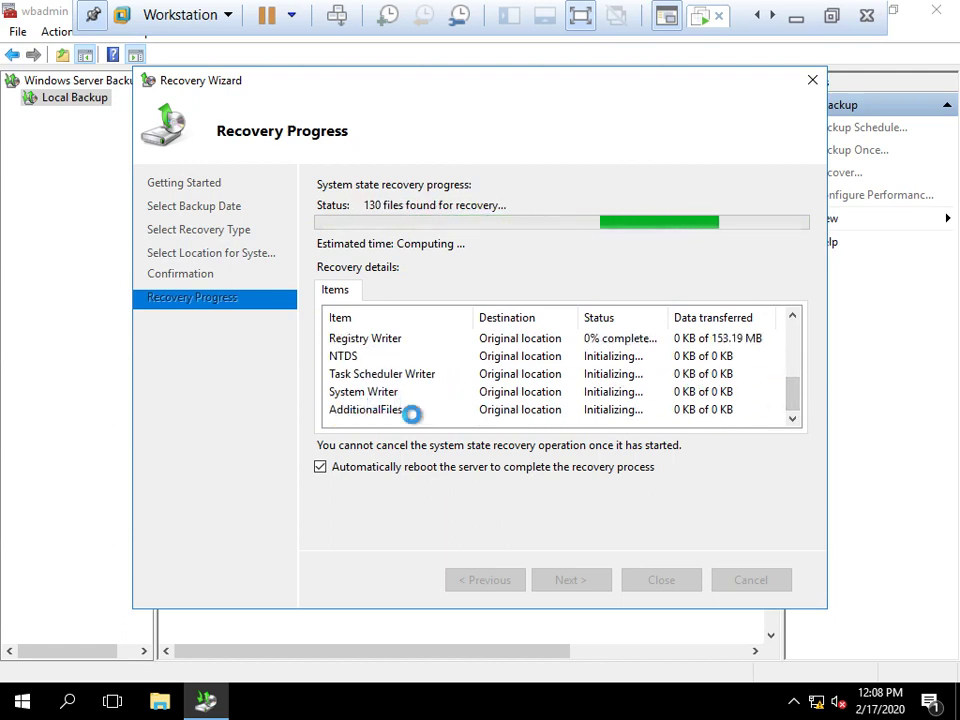
{"action": "mouse_move", "coordinate": [799, 401]}
{"action": "left_mouse_down"}
{"action": "mouse_move", "coordinate": [798, 342]}
{"action": "mouse_move", "coordinate": [798, 400]}
{"action": "left_mouse_up"}
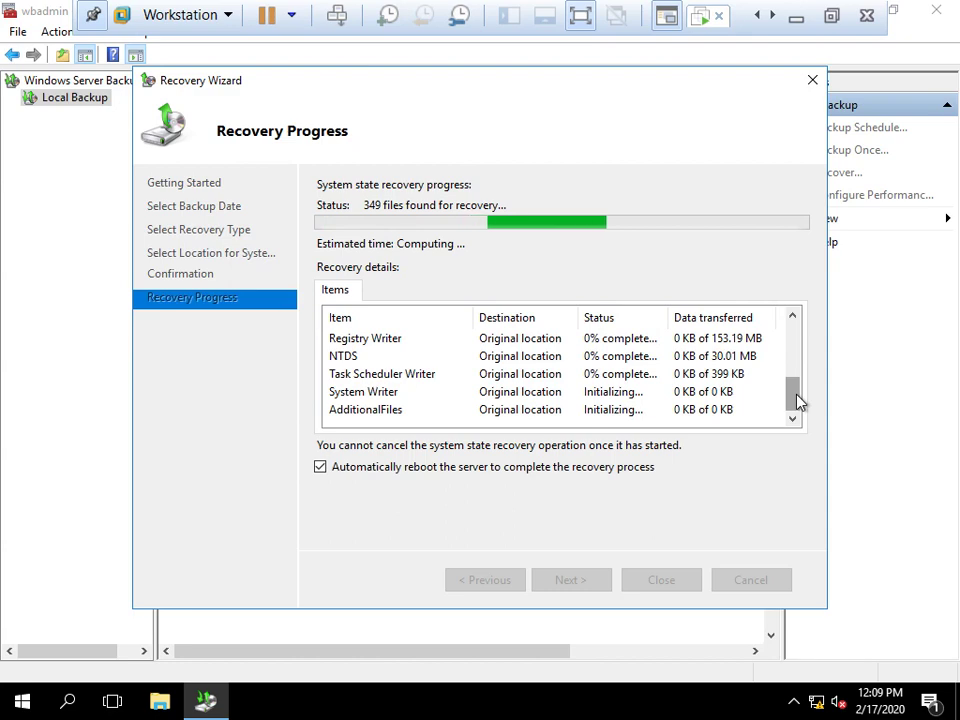
{"action": "left_click", "coordinate": [834, 16]}
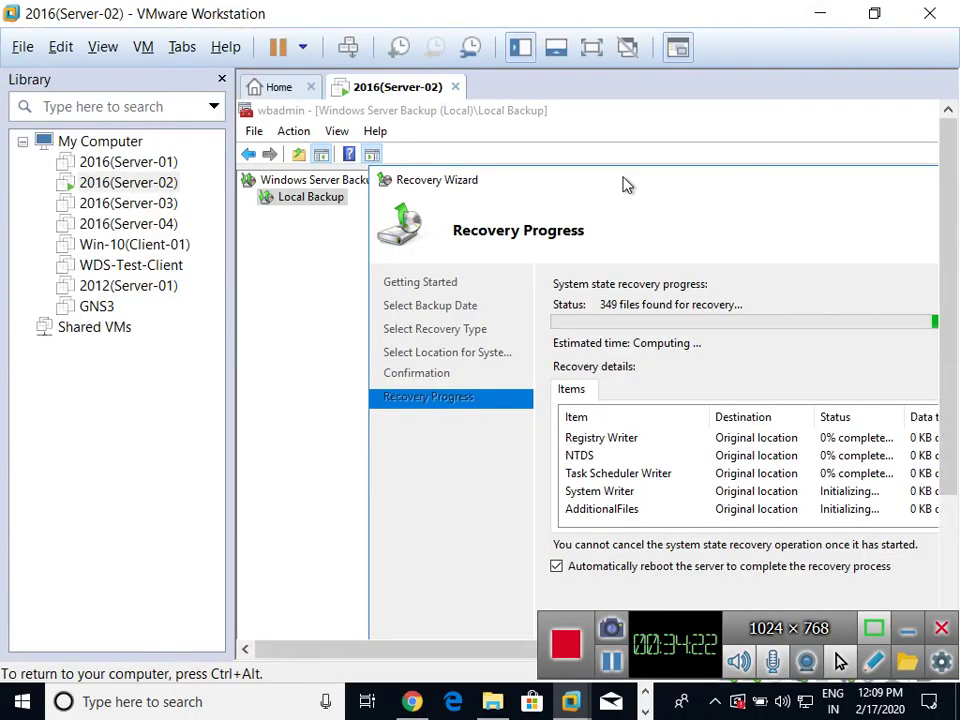
{"action": "left_click_drag", "start_coordinate": [558, 160], "coordinate": [489, 107]}
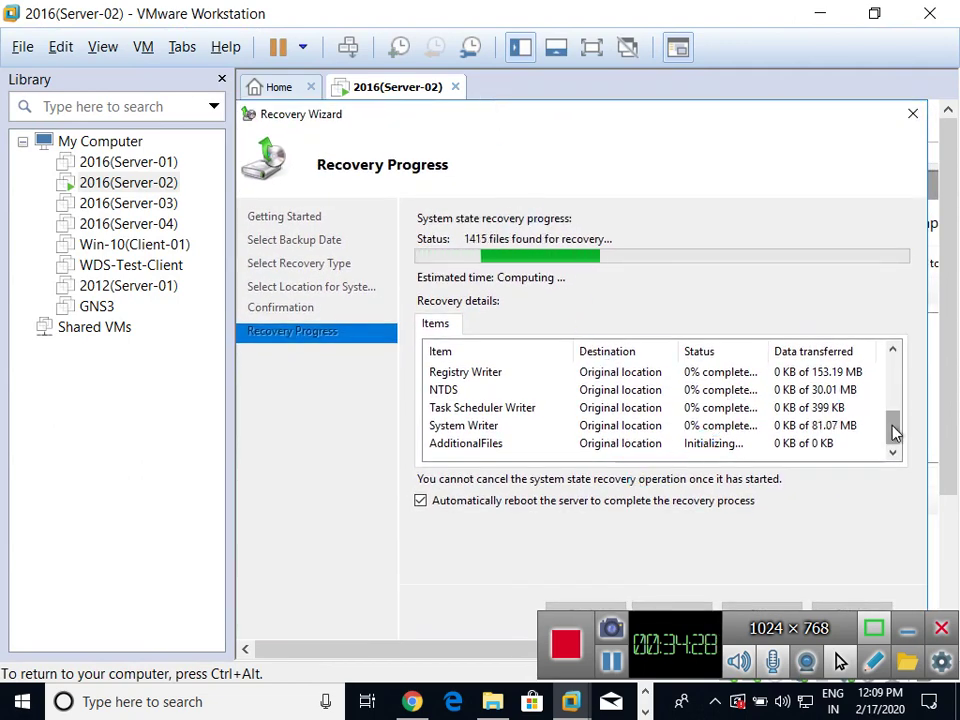
{"action": "mouse_move", "coordinate": [895, 431]}
{"action": "left_mouse_down"}
{"action": "mouse_move", "coordinate": [904, 364]}
{"action": "mouse_move", "coordinate": [893, 393]}
{"action": "mouse_move", "coordinate": [896, 452]}
{"action": "left_mouse_up"}
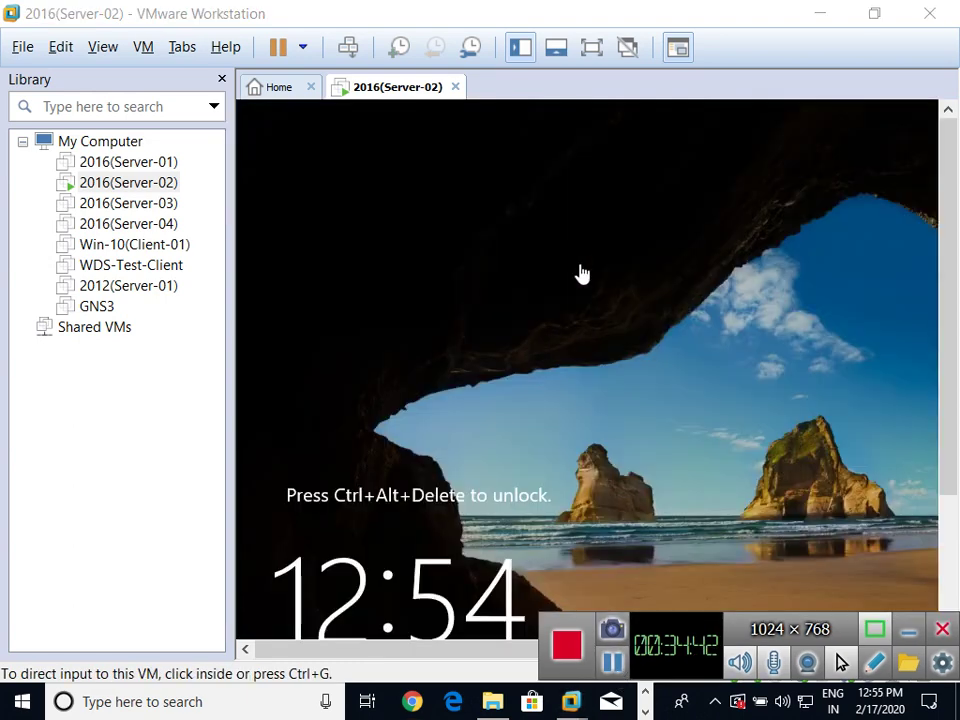
Unlock the restored server in full screen and sign in with the domain administrator password
{"action": "left_click", "coordinate": [591, 47]}
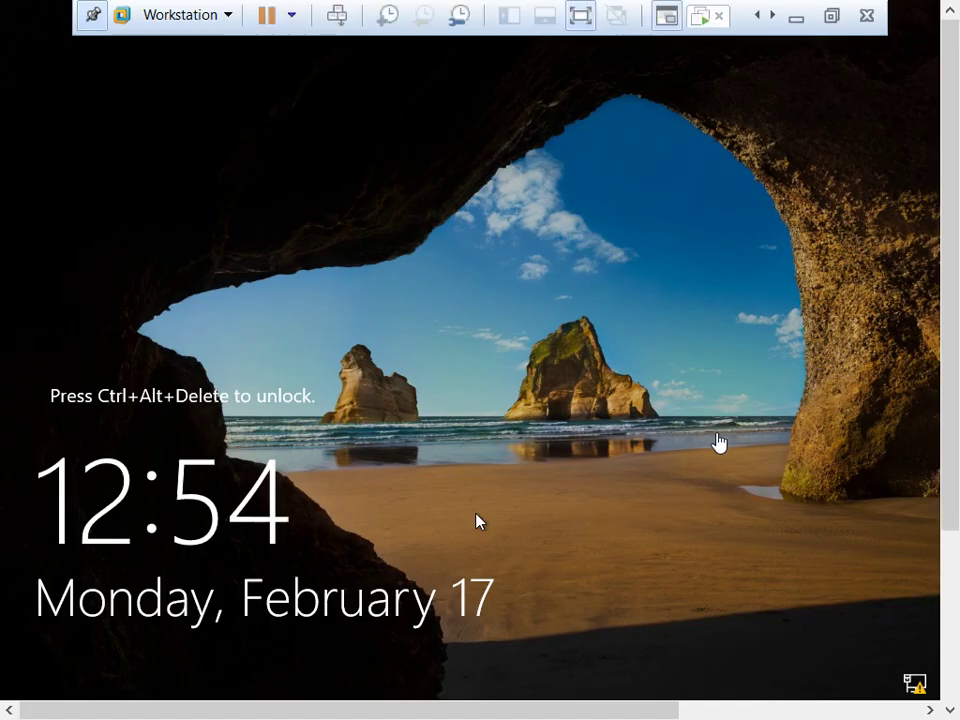
{"action": "left_click", "coordinate": [541, 418]}
{"action": "key", "text": "ctrl+alt+Insert"}
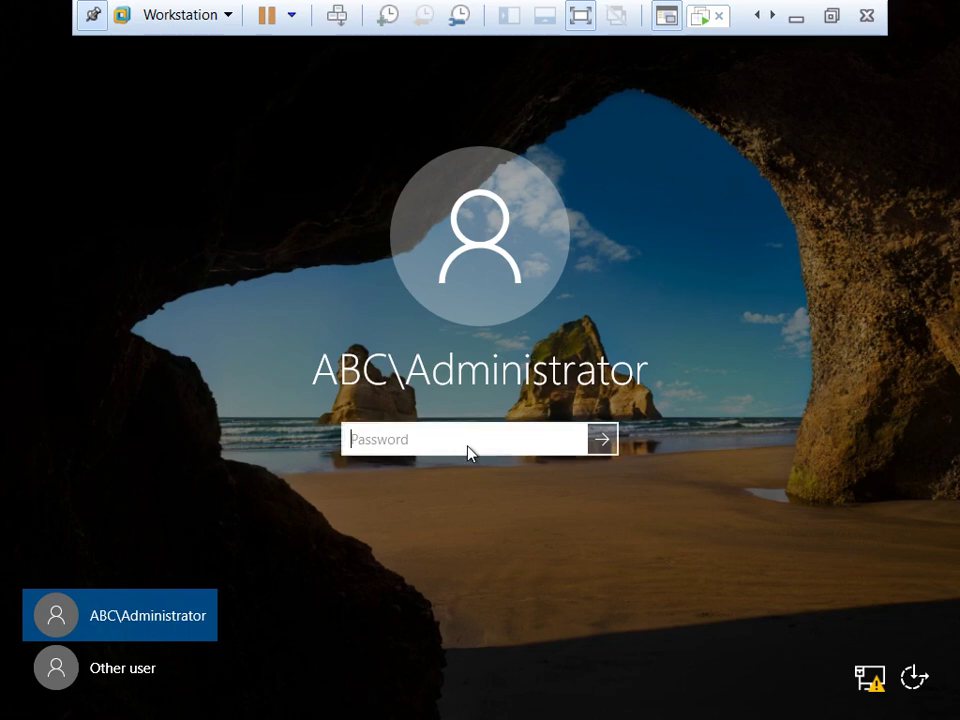
{"action": "type", "text": "••••••"}
{"action": "key", "text": "Return"}
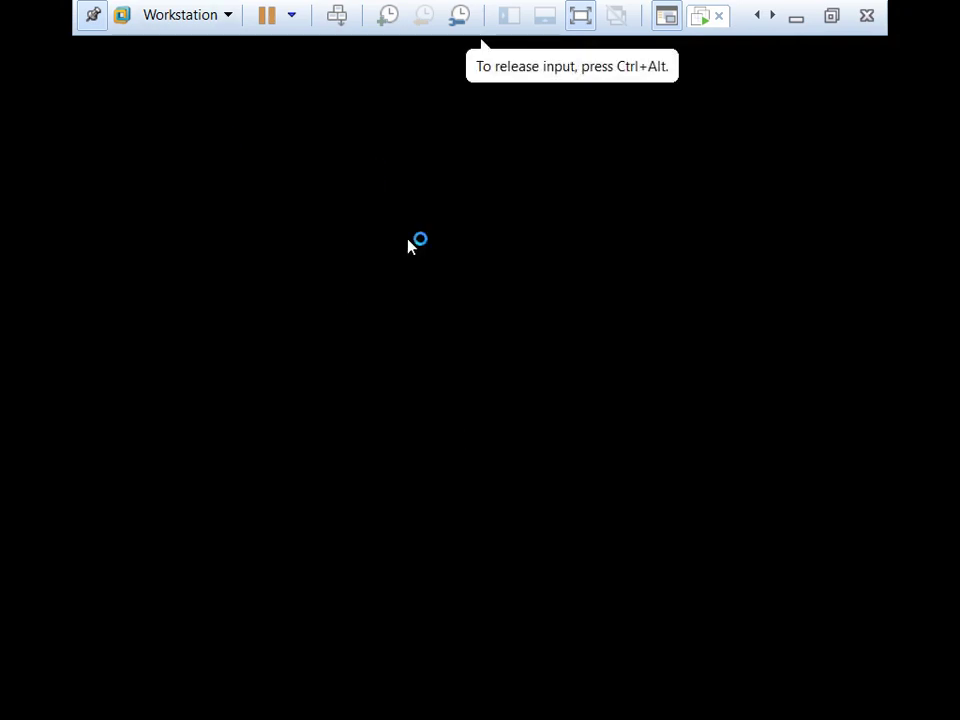
Acknowledge wbadmin's message that the 12:08 PM system state recovery succeeded, closing its console
{"action": "left_click", "coordinate": [829, 16]}
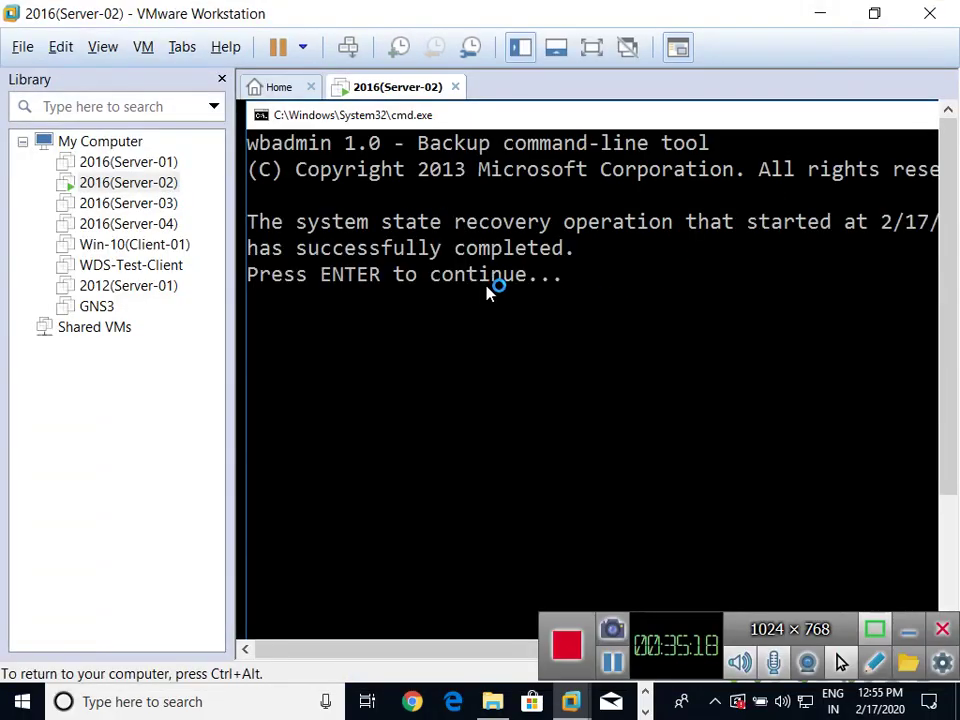
{"action": "left_click", "coordinate": [488, 290]}
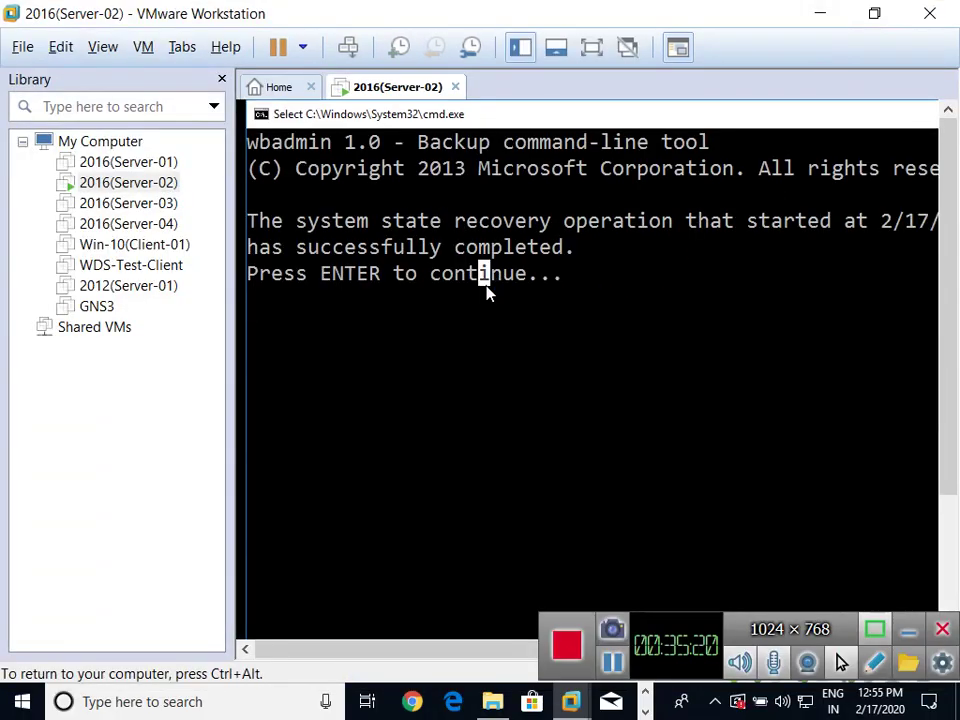
{"action": "key", "text": "ctrl+alt+Return"}
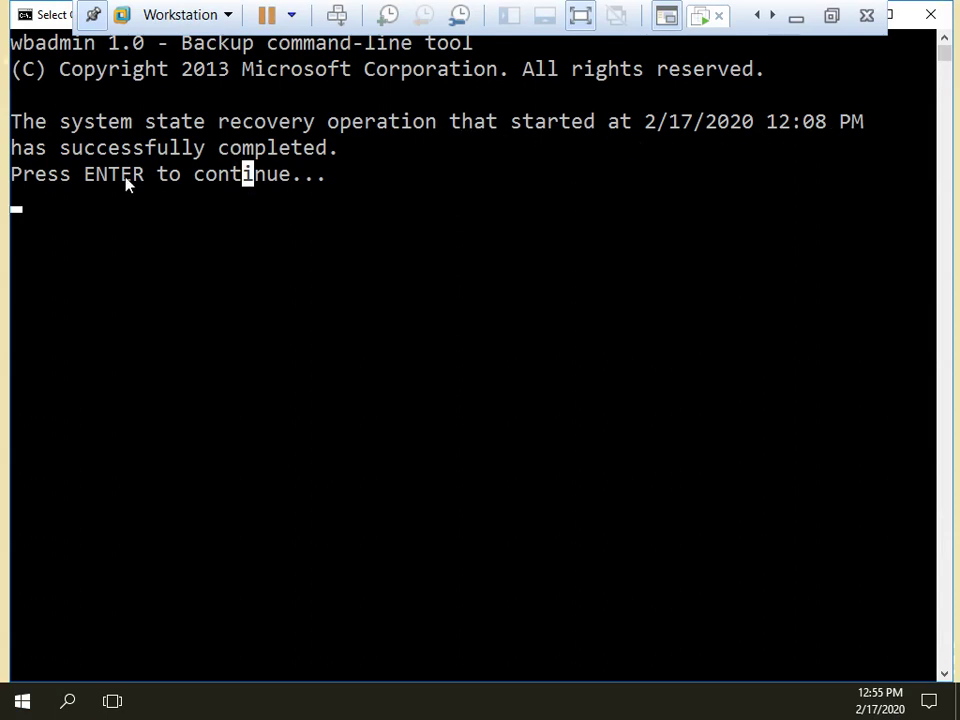
{"action": "left_click", "coordinate": [345, 202]}
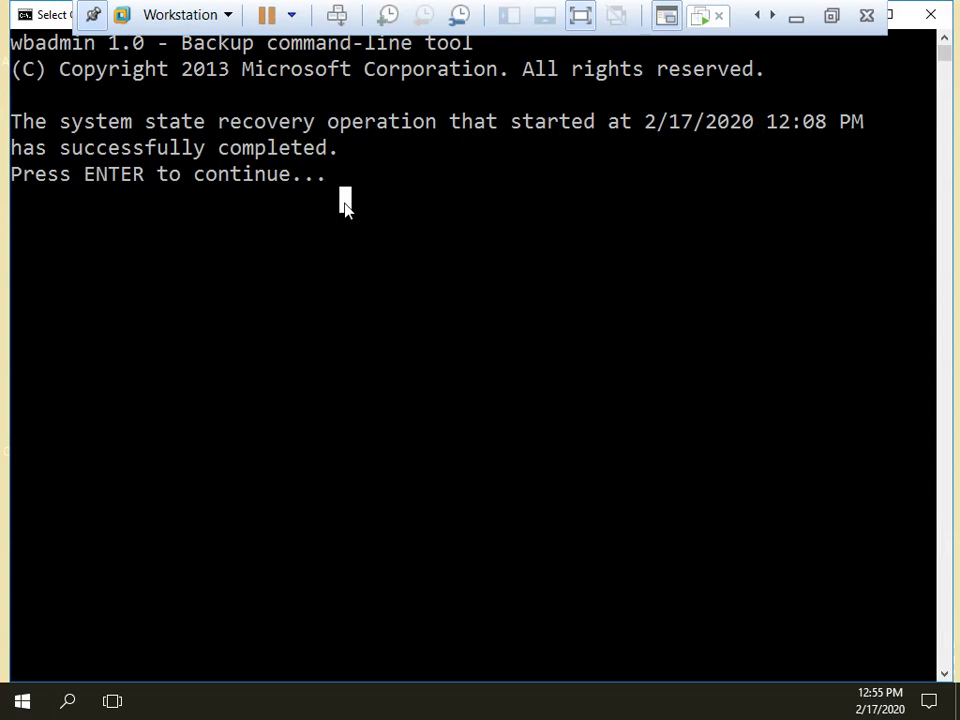
{"action": "left_click", "coordinate": [311, 258]}
{"action": "left_click", "coordinate": [331, 182]}
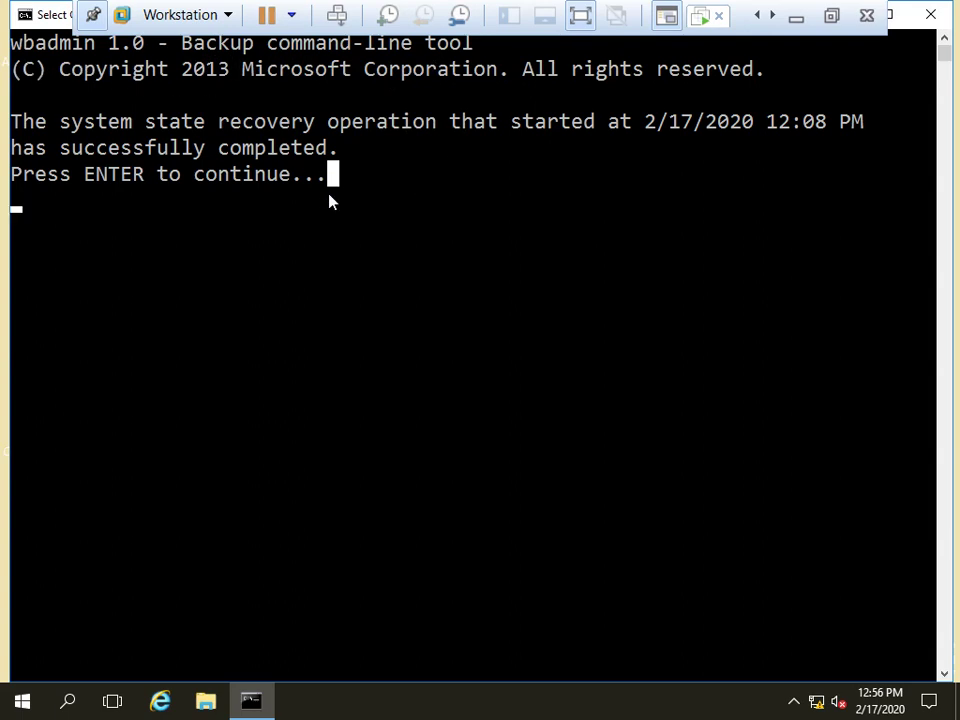
{"action": "key", "text": "Return"}
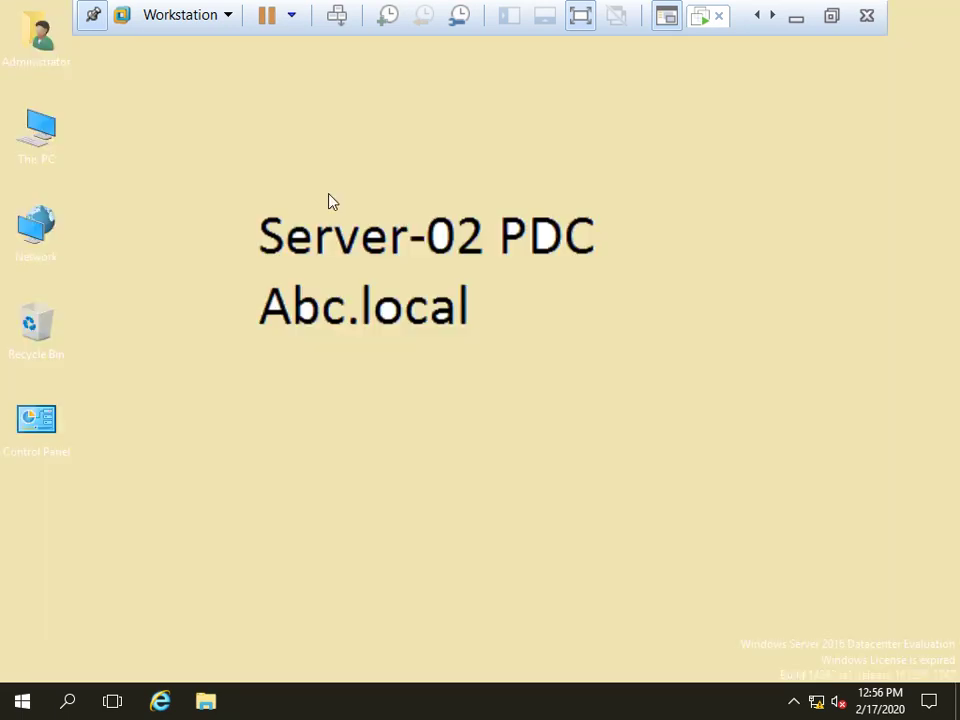
Refresh the Server-02 guest desktop several times
{"action": "right_click", "coordinate": [568, 258]}
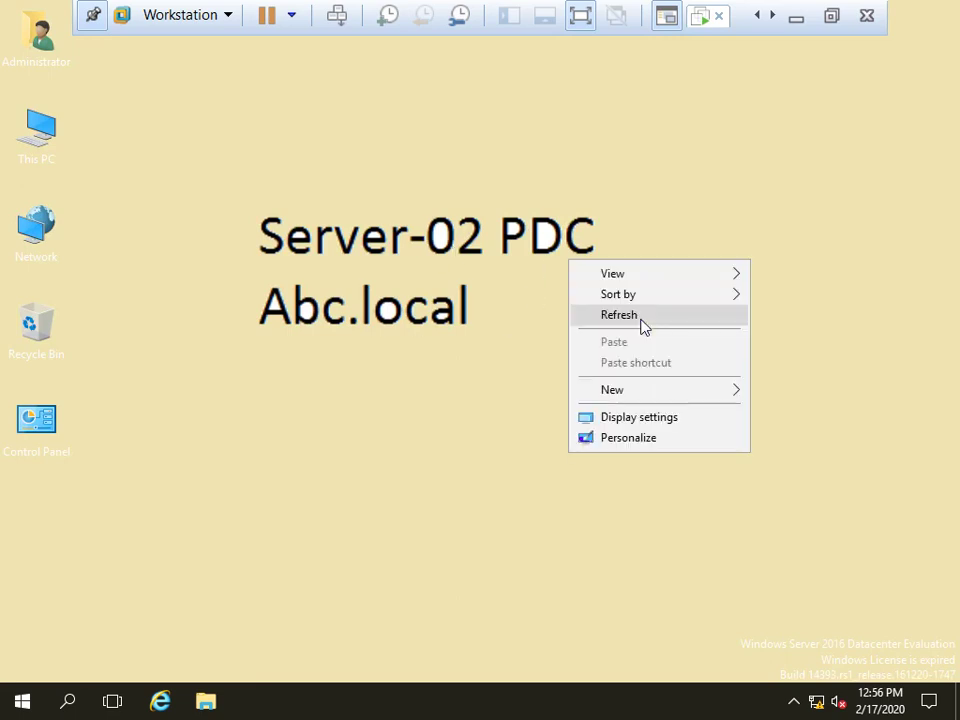
{"action": "left_click", "coordinate": [640, 318]}
{"action": "right_click", "coordinate": [541, 258]}
{"action": "left_click", "coordinate": [624, 314]}
{"action": "right_click", "coordinate": [549, 294]}
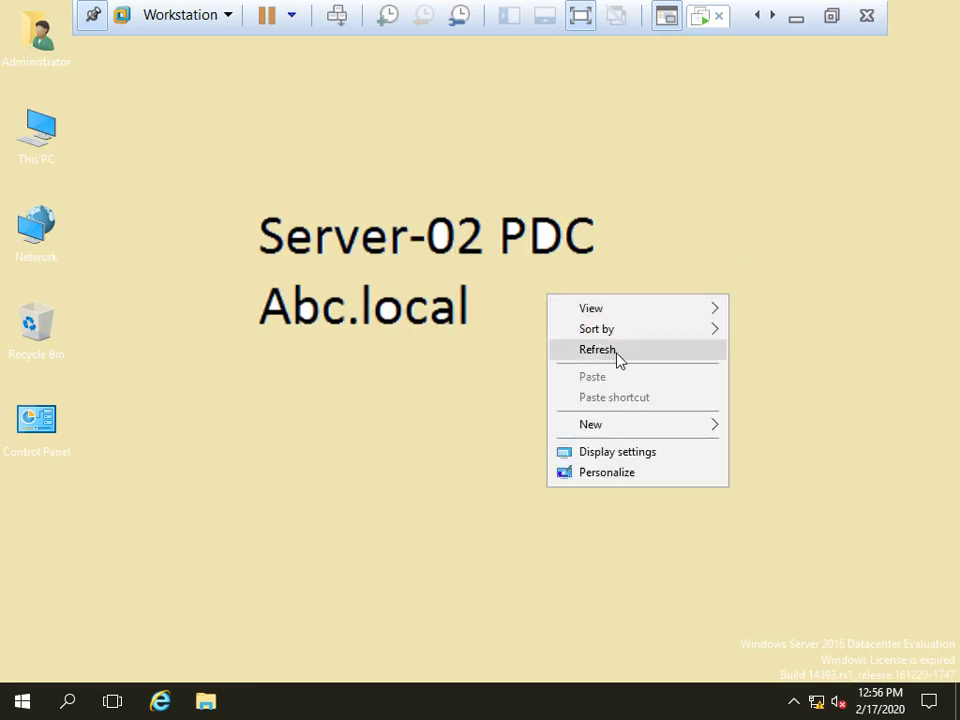
{"action": "left_click", "coordinate": [617, 352]}
Launch Active Directory Users and Computers with dsa, refreshing the desktop while it loads
{"action": "key", "text": "super+r"}
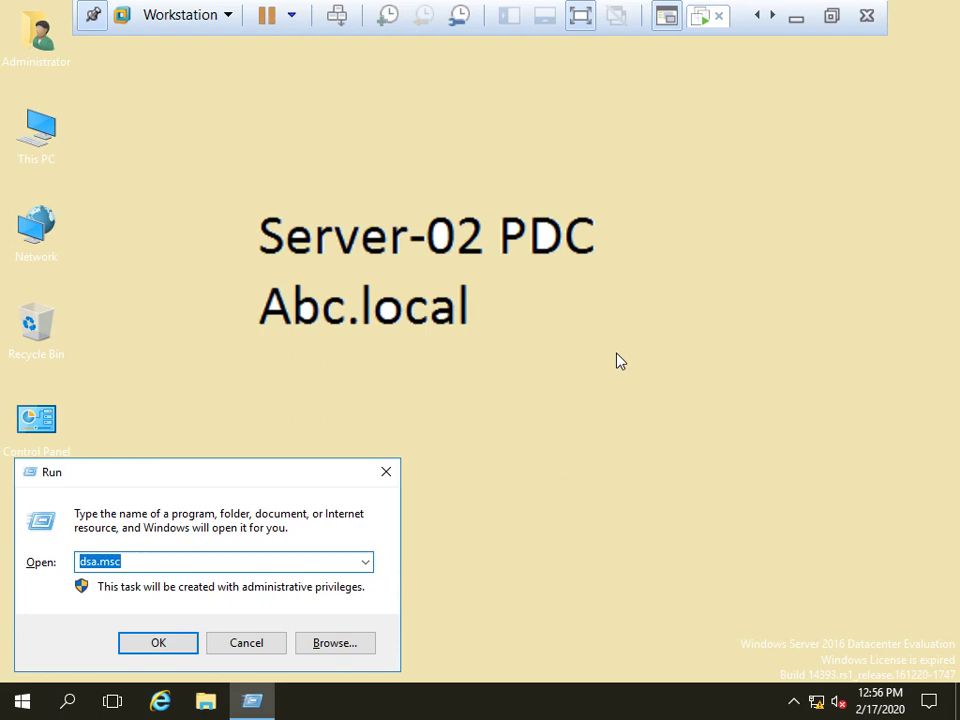
{"action": "type", "text": "dsa"}
{"action": "key", "text": "Return"}
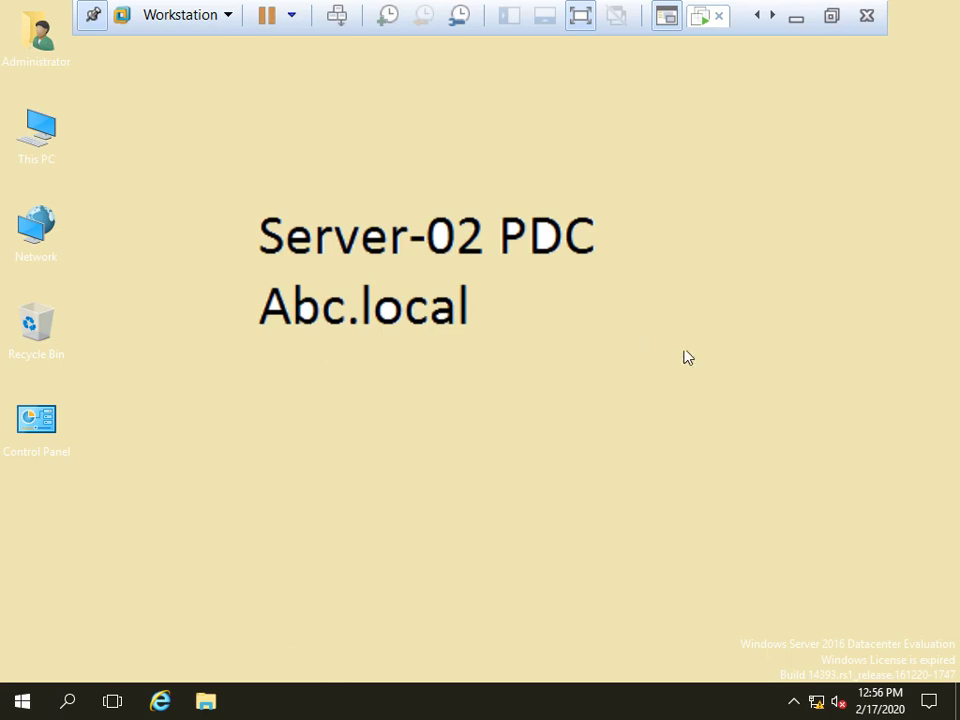
{"action": "right_click", "coordinate": [645, 298]}
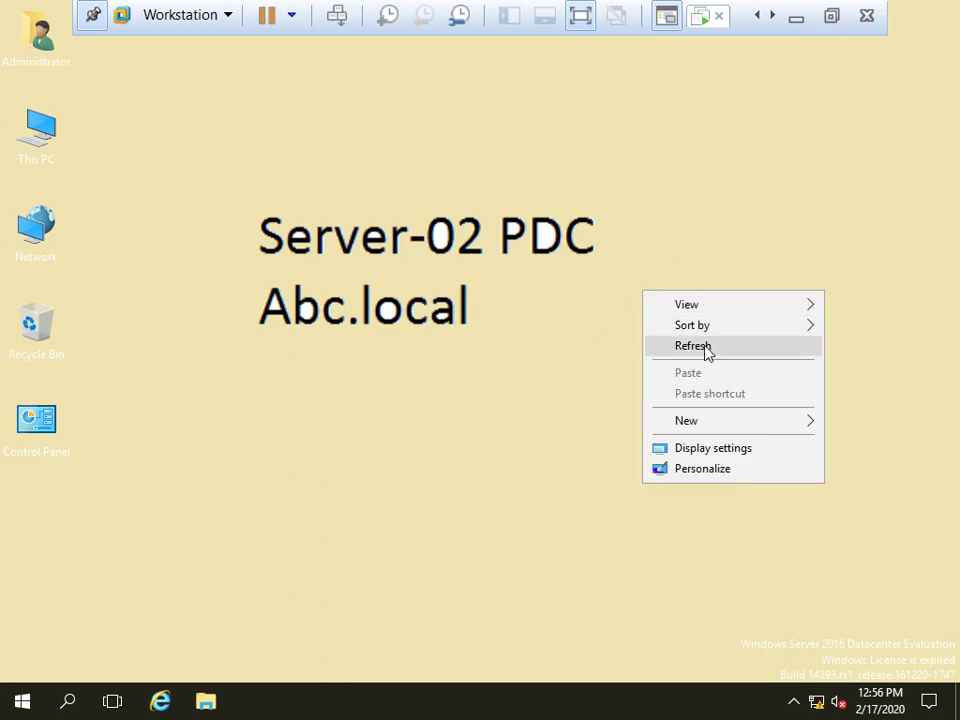
{"action": "left_click", "coordinate": [703, 346]}
{"action": "right_click", "coordinate": [605, 294]}
{"action": "left_click", "coordinate": [705, 343]}
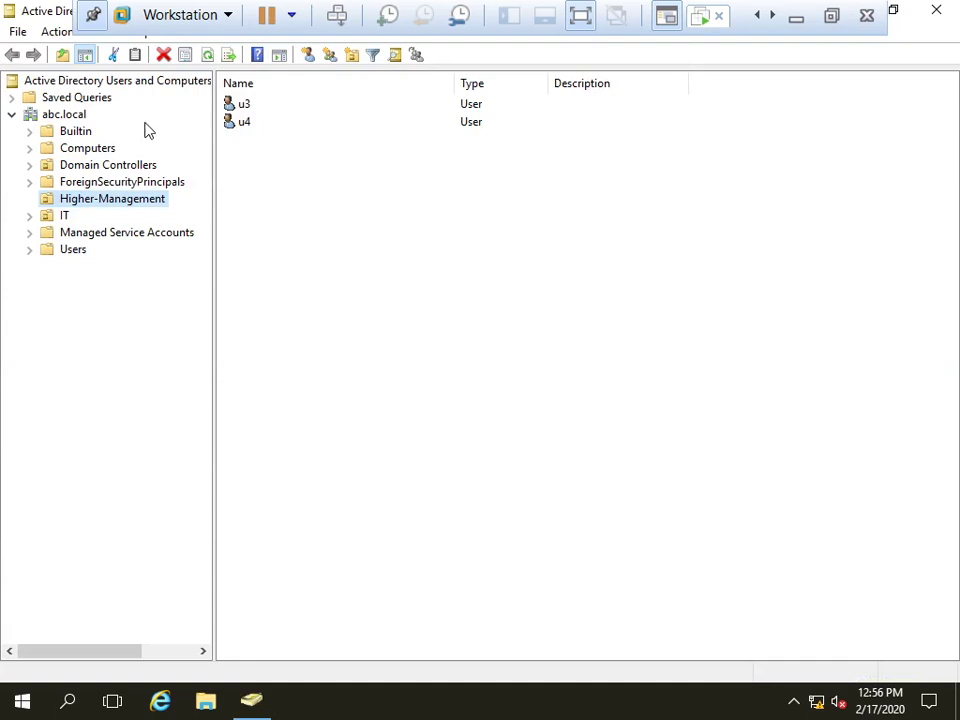
Refresh the IT OU and inspect the Rms1 and Rms2 accounts in the Users container
{"action": "left_click", "coordinate": [64, 217]}
{"action": "key", "text": "F5"}
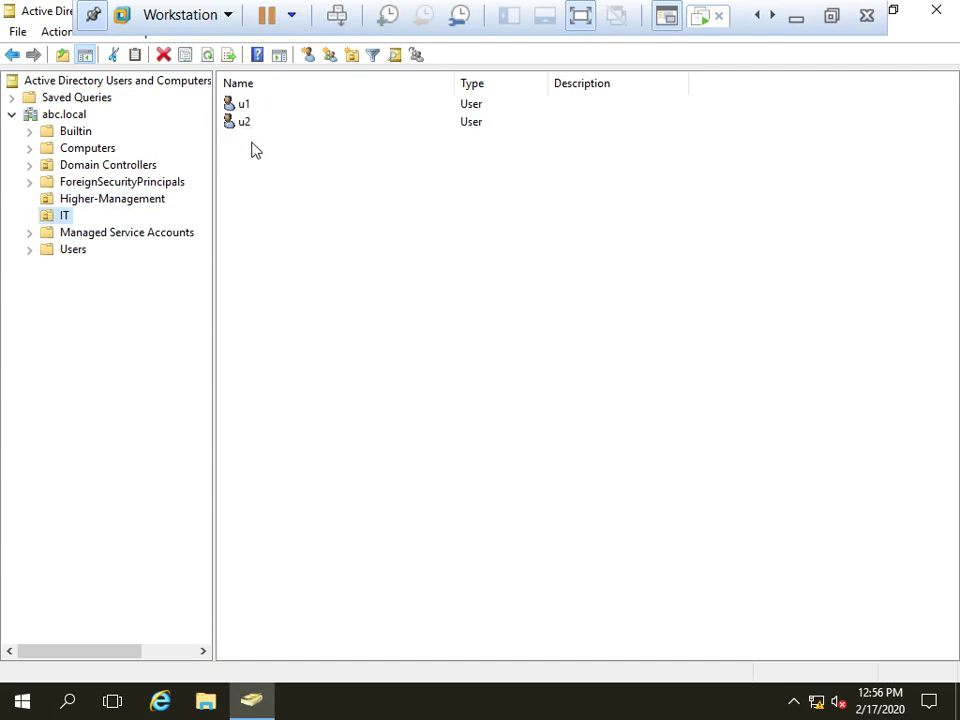
{"action": "left_click", "coordinate": [71, 250]}
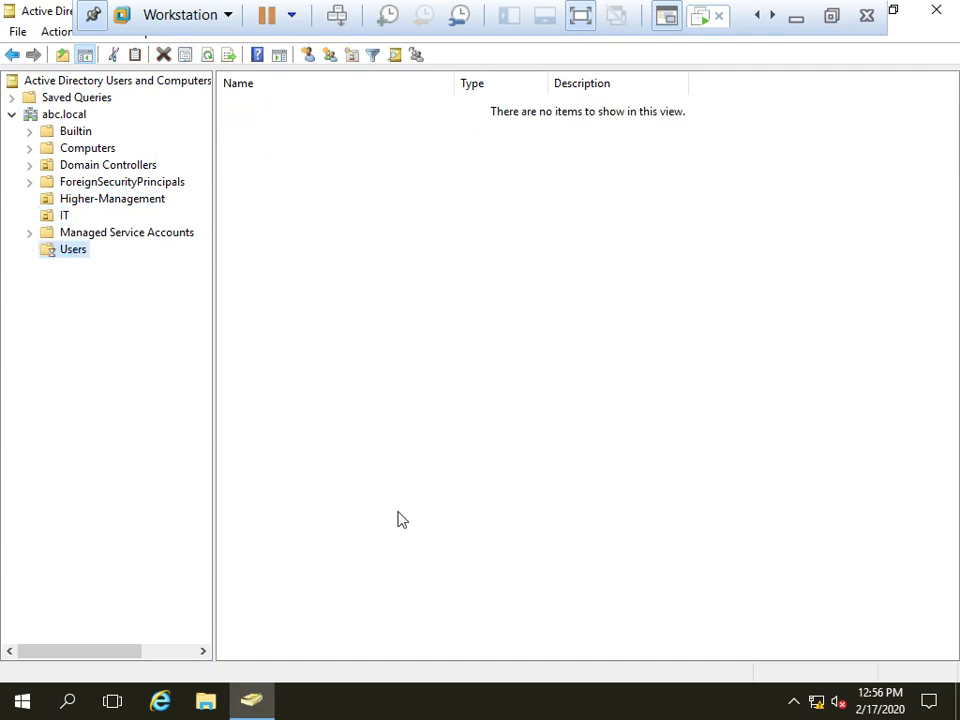
{"action": "left_click", "coordinate": [255, 513]}
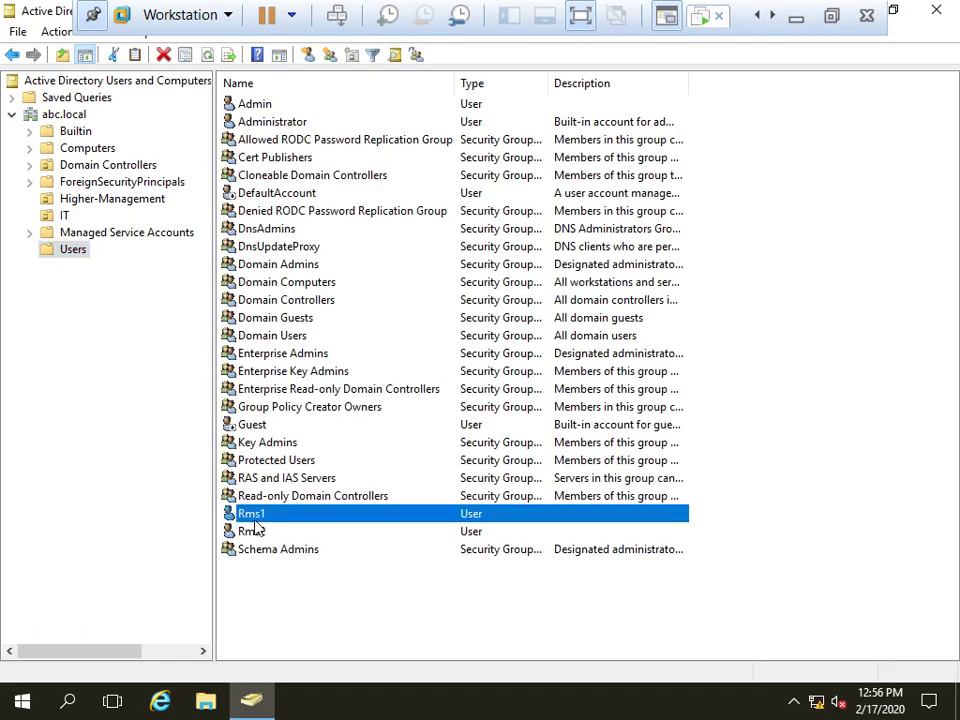
{"action": "left_click", "coordinate": [255, 532]}
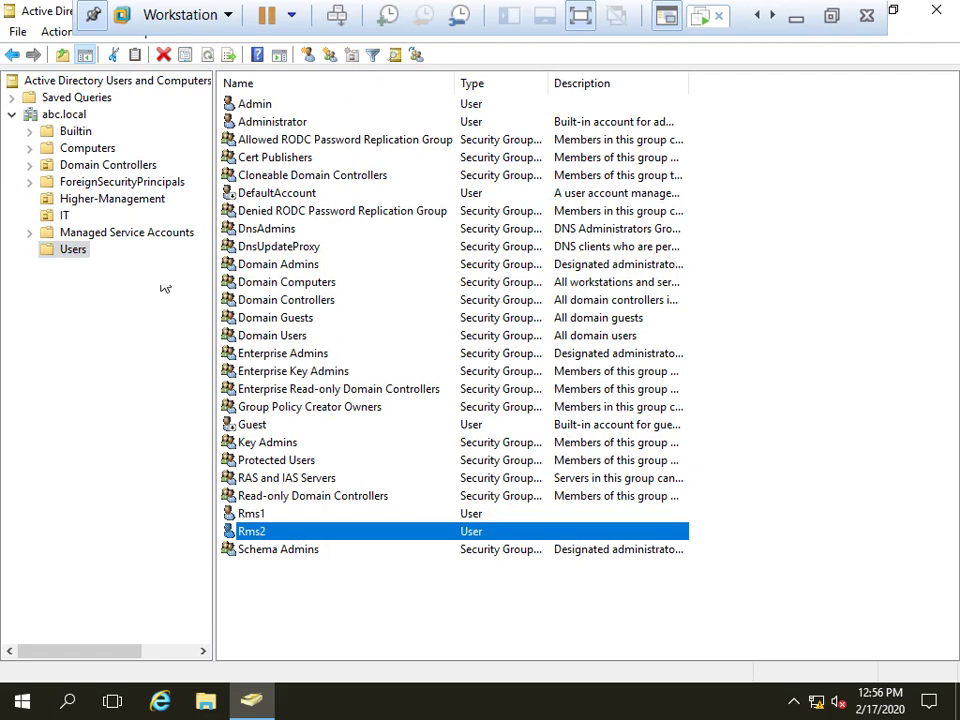
Check the Higher-Management and IT users, then close ADUC and leave full-screen view
{"action": "left_click", "coordinate": [66, 199]}
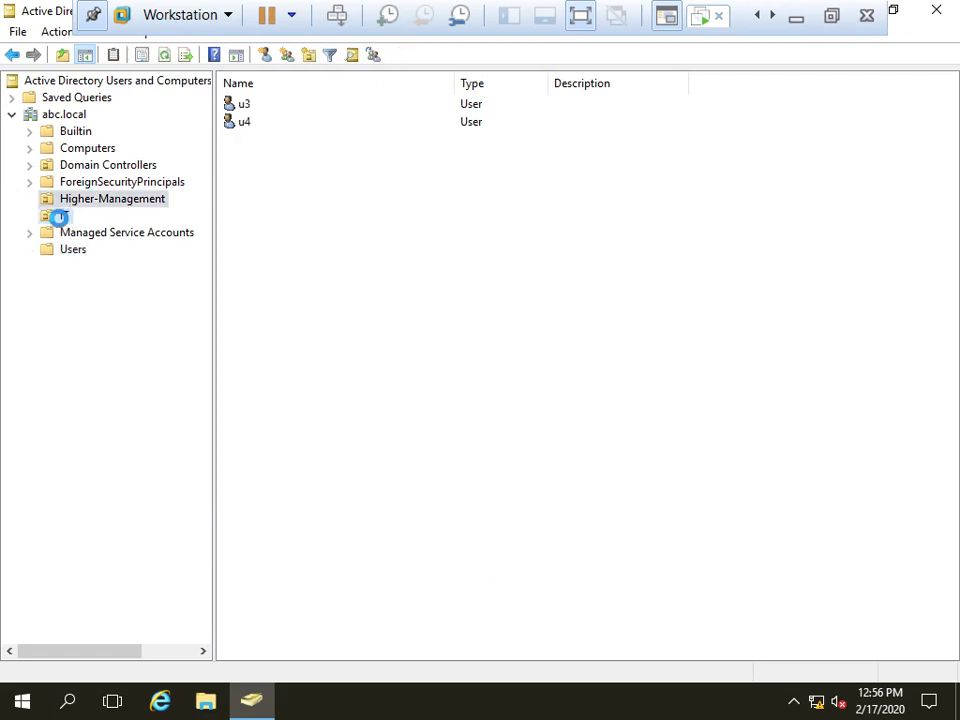
{"action": "left_click", "coordinate": [62, 216]}
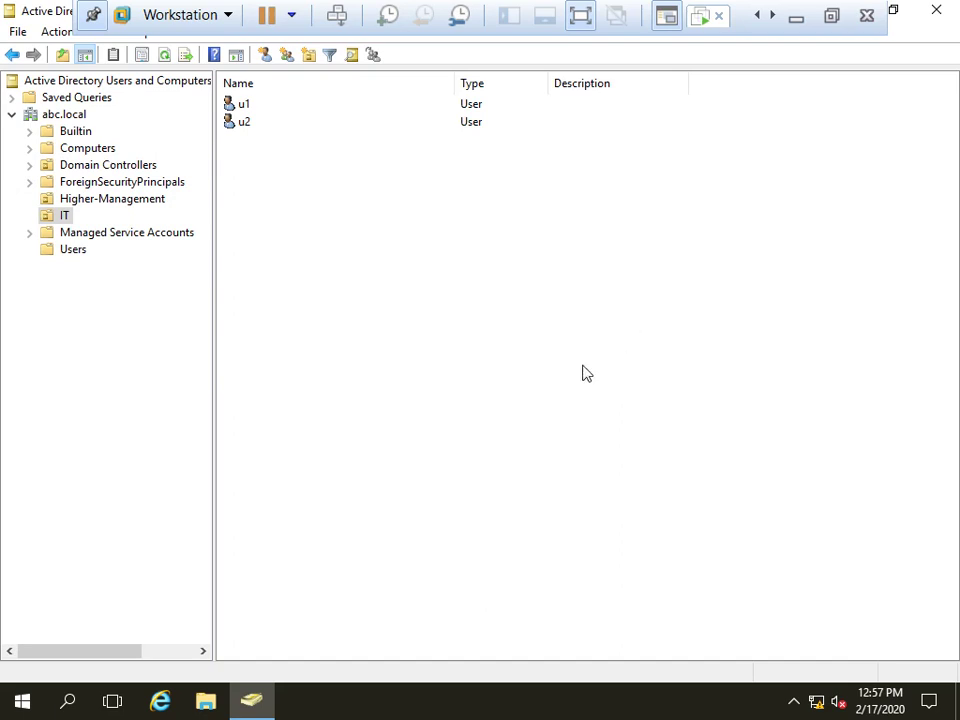
{"action": "left_click", "coordinate": [938, 10]}
{"action": "left_click", "coordinate": [831, 15]}
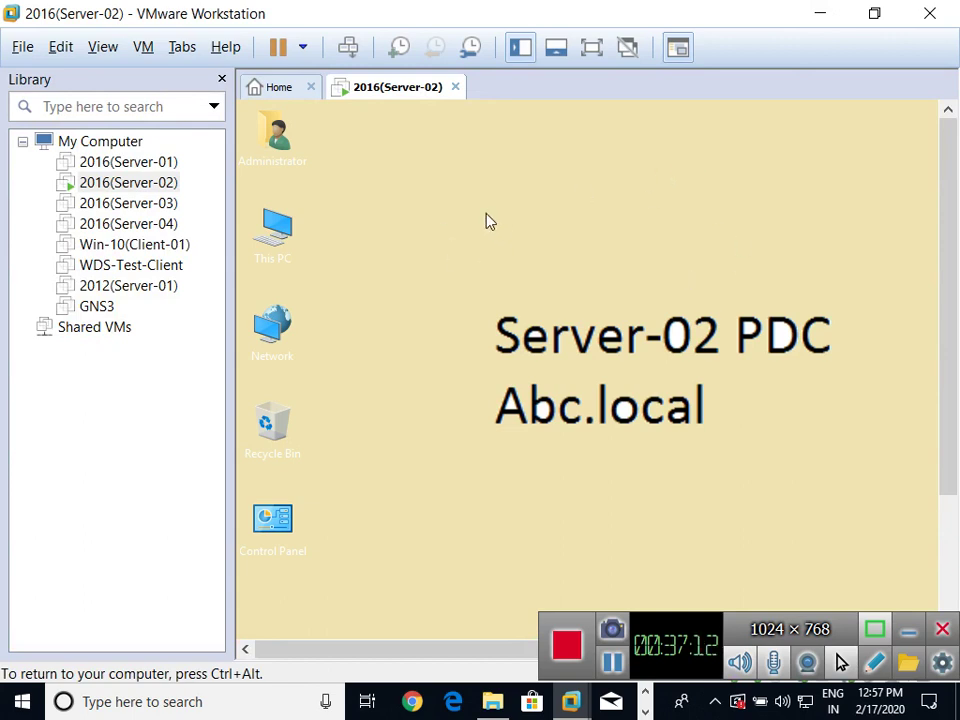
Release the VM and view the Paint windows with the Adds synchronization notes and network diagram
{"action": "key", "text": "ctrl+alt"}
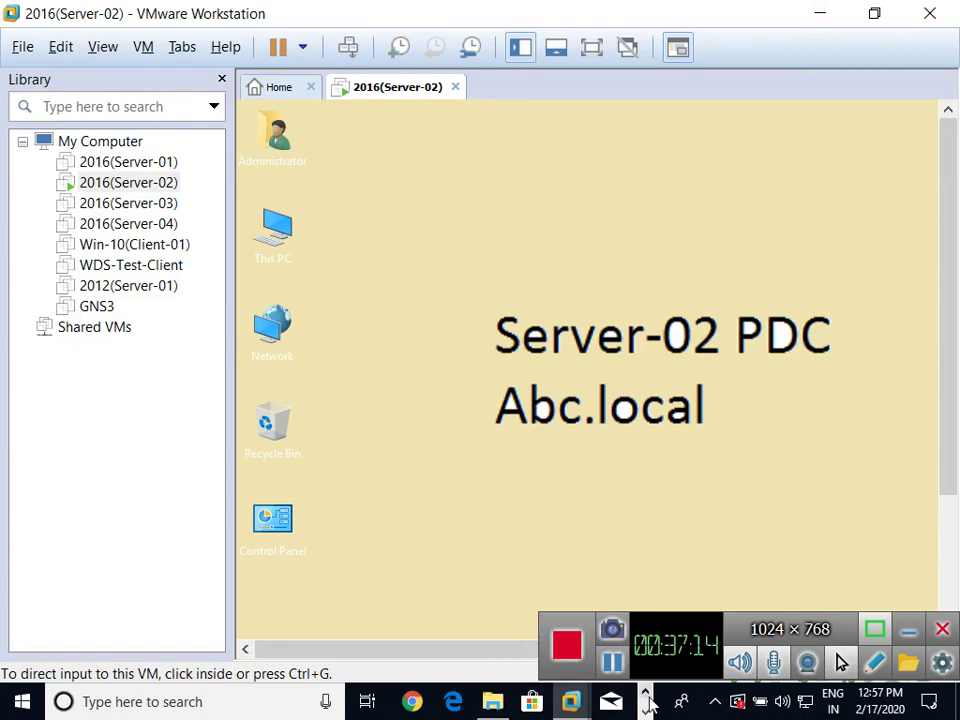
{"action": "left_click", "coordinate": [644, 711]}
{"action": "left_click", "coordinate": [642, 711]}
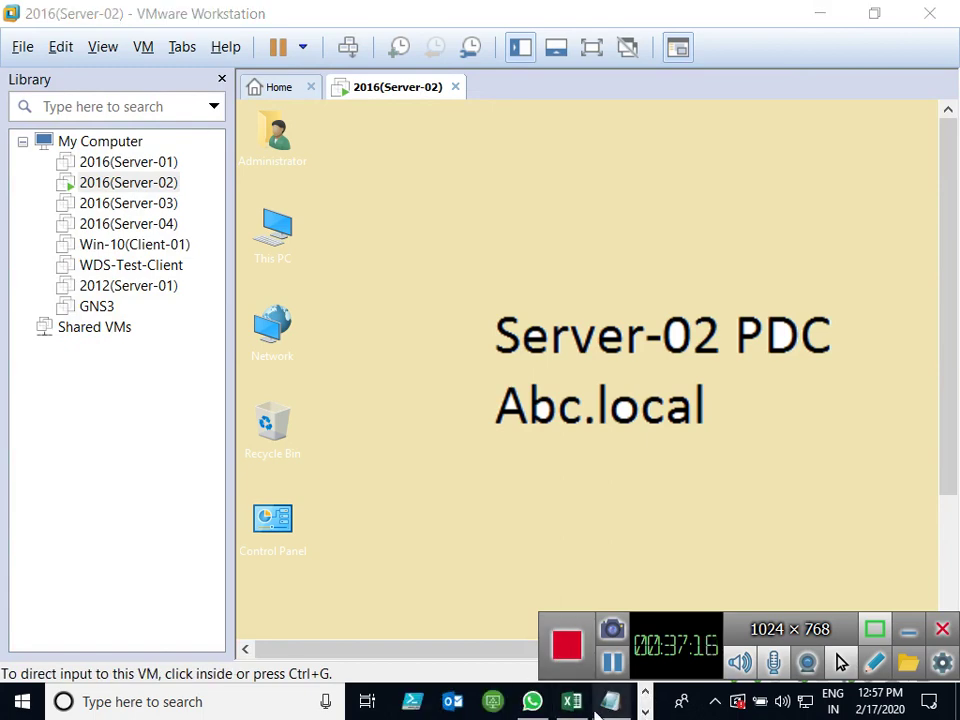
{"action": "left_click", "coordinate": [642, 711]}
{"action": "mouse_move", "coordinate": [414, 701]}
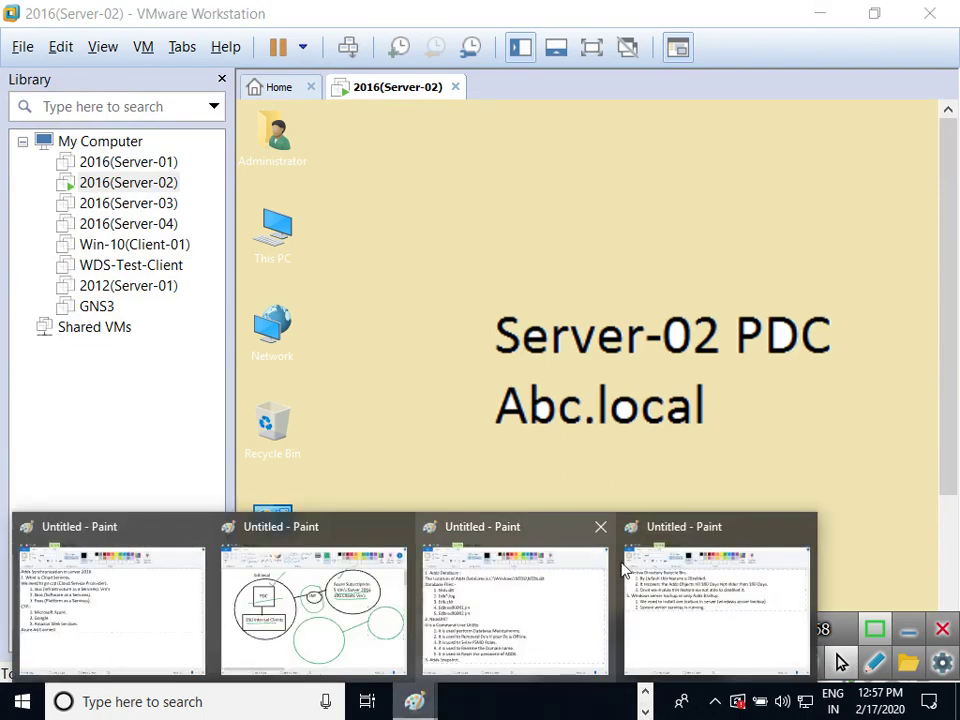
{"action": "left_click", "coordinate": [129, 579]}
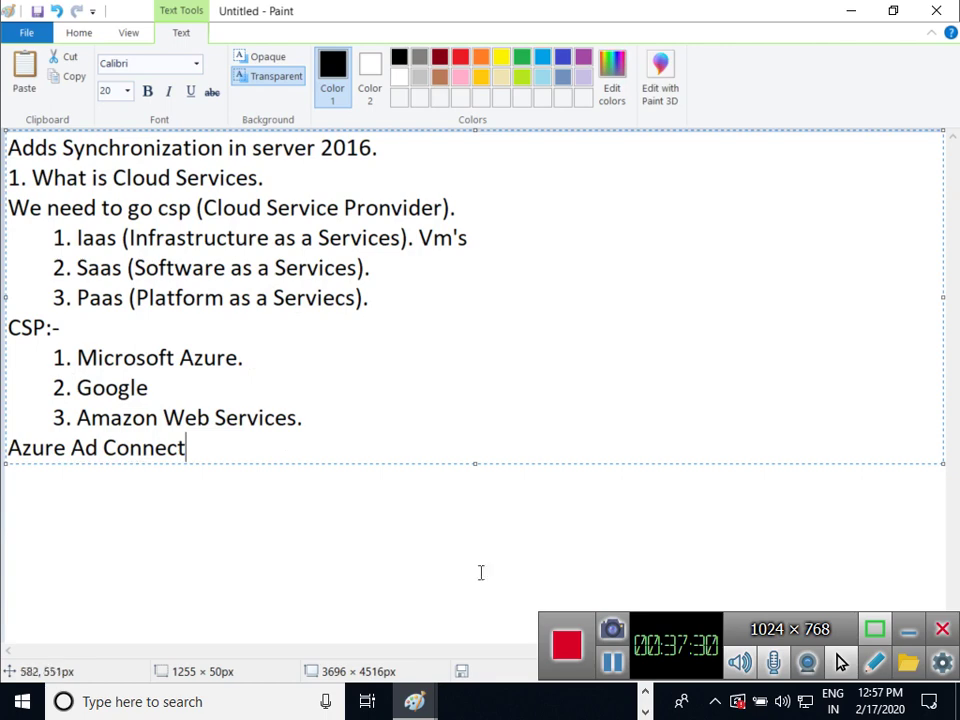
{"action": "left_click", "coordinate": [414, 703]}
{"action": "left_click", "coordinate": [268, 579]}
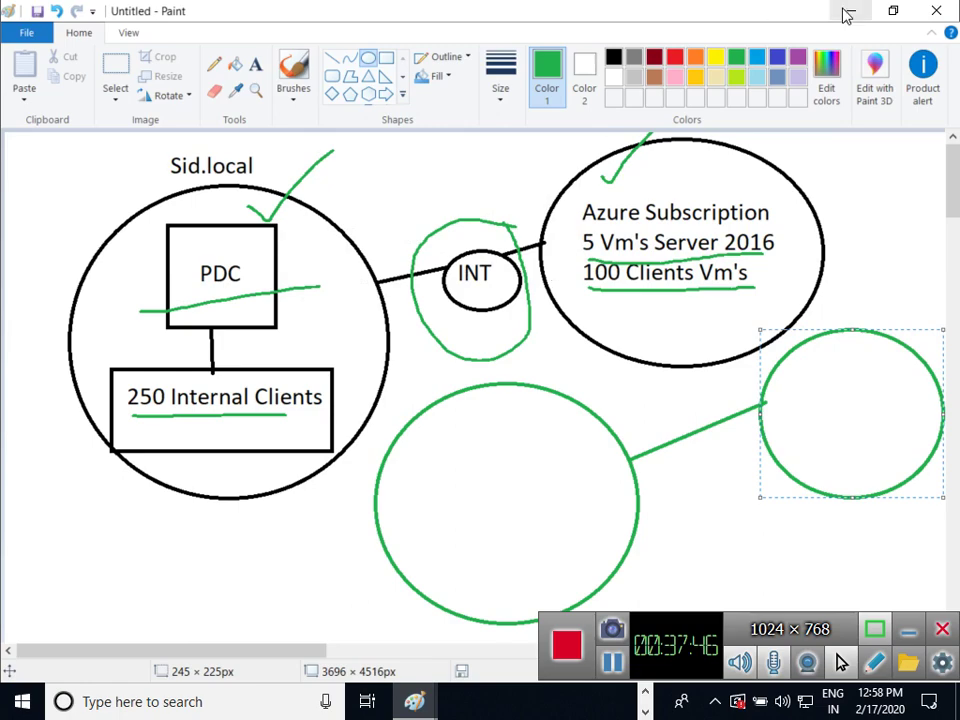
In the Adds Database notes, point out Ntds.dit, Edb*.log, Edb.chk, Edbres00001.jrs and Edbres00002.jrs
{"action": "mouse_move", "coordinate": [425, 710]}
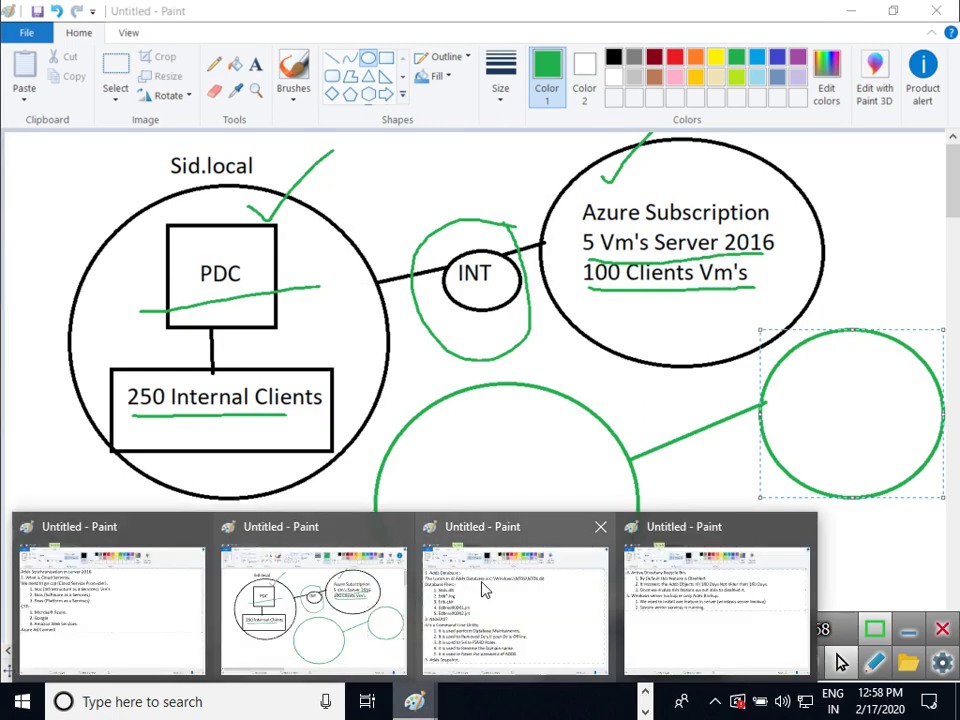
{"action": "left_click", "coordinate": [482, 583]}
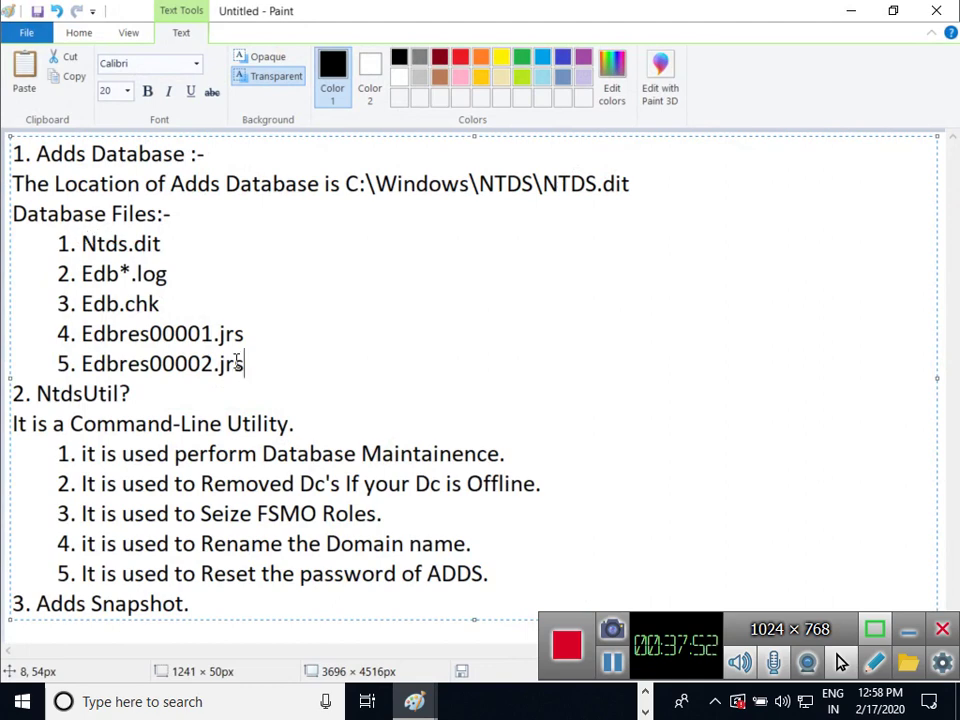
{"action": "left_click_drag", "start_coordinate": [88, 248], "coordinate": [163, 258]}
{"action": "left_click", "coordinate": [198, 248]}
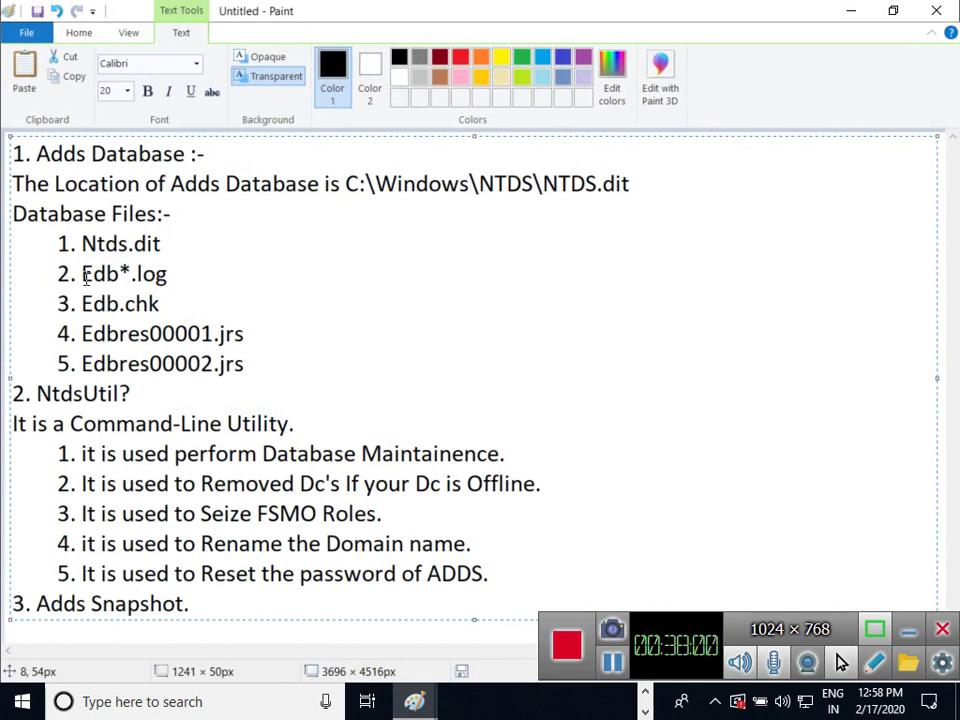
{"action": "left_click", "coordinate": [187, 274]}
{"action": "left_click", "coordinate": [162, 304]}
{"action": "left_click", "coordinate": [270, 343]}
{"action": "left_click", "coordinate": [270, 370]}
{"action": "left_click", "coordinate": [268, 338]}
{"action": "left_click", "coordinate": [267, 372]}
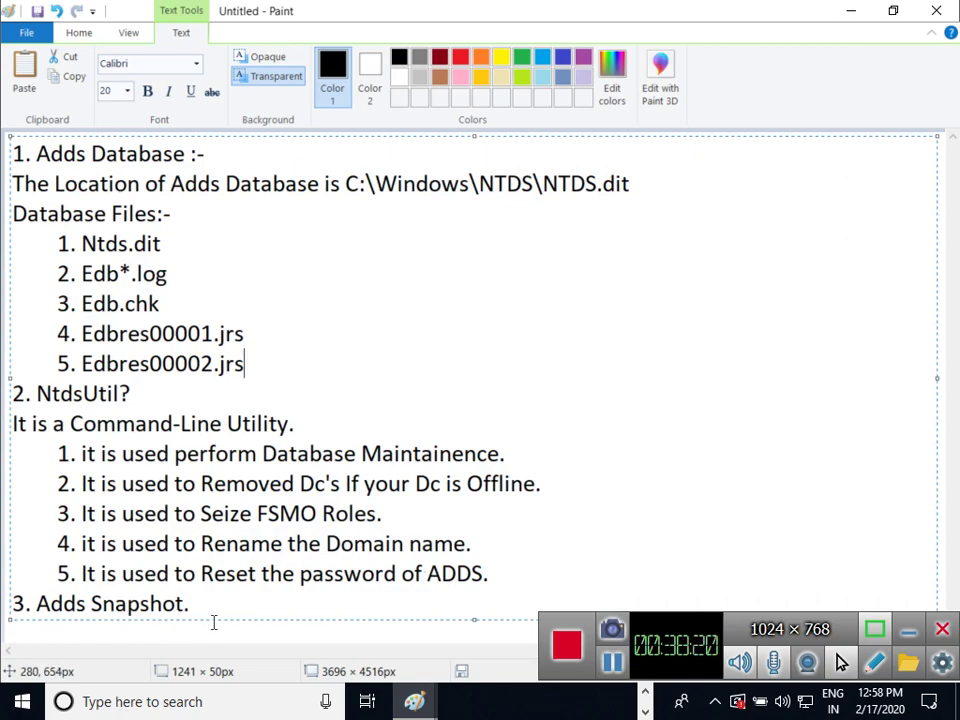
{"action": "left_click", "coordinate": [418, 702]}
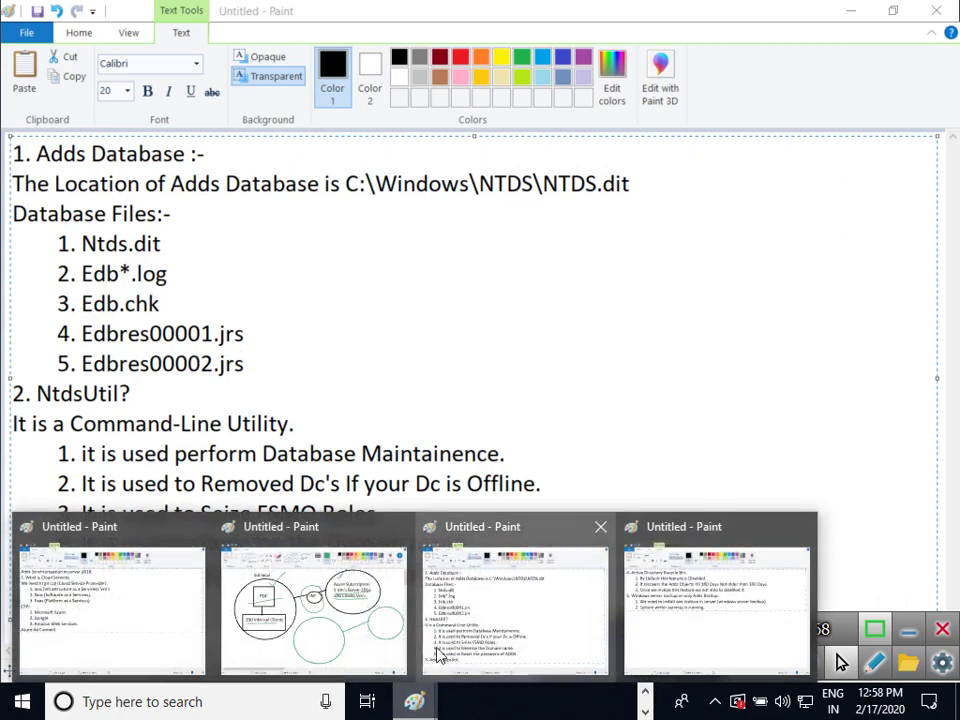
Review the Active Directory Recycle Bin notes, then go back to the Adds Database notes
{"action": "left_click", "coordinate": [641, 602]}
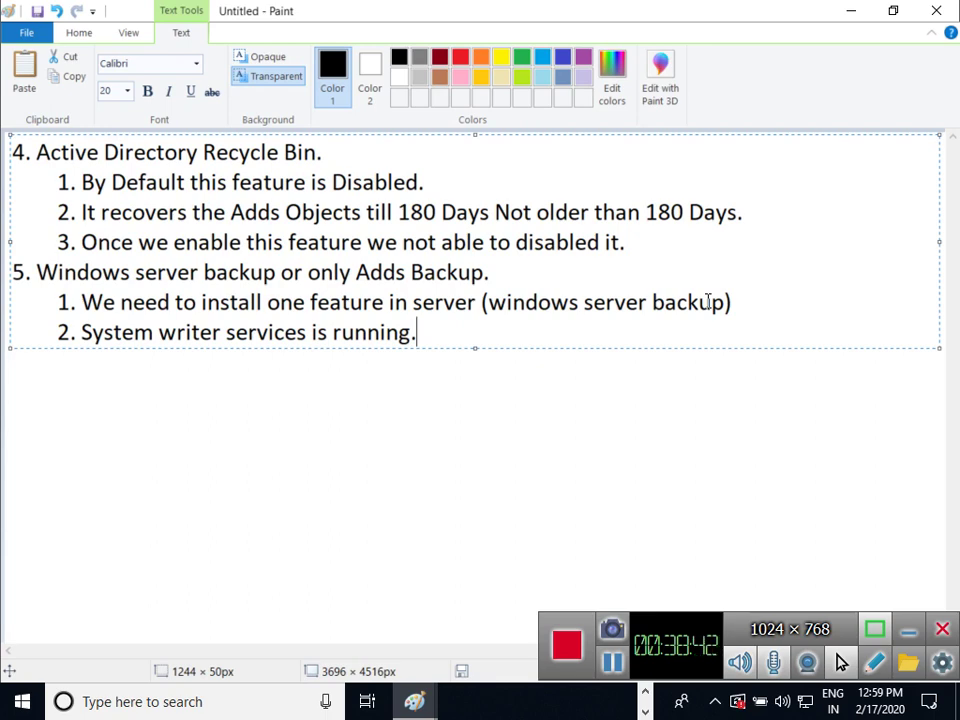
{"action": "left_click", "coordinate": [414, 701]}
{"action": "left_click", "coordinate": [542, 606]}
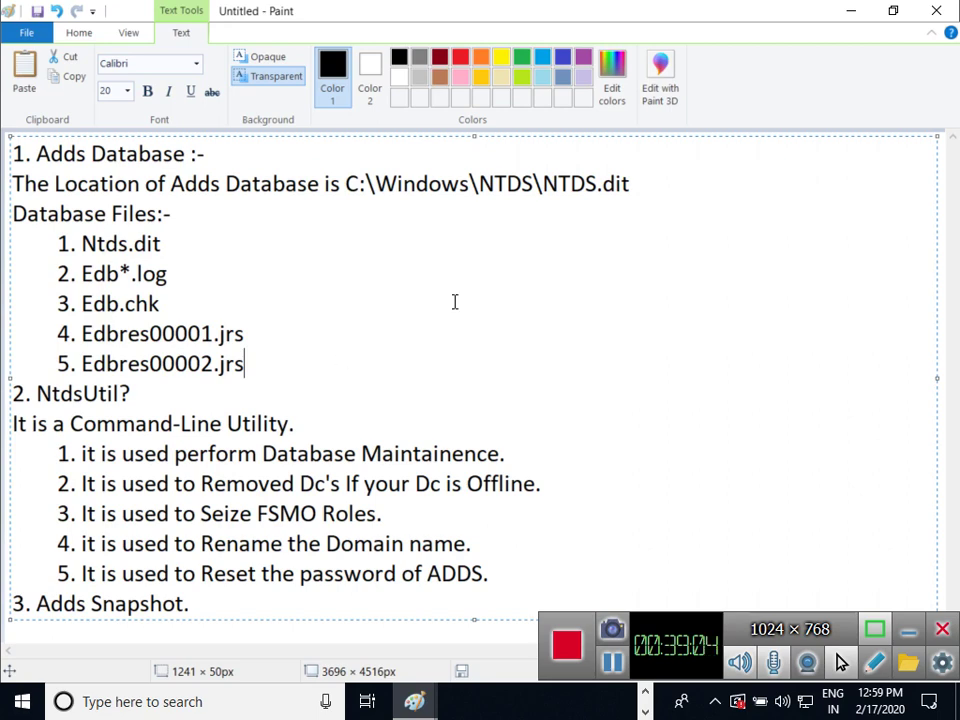
Minimize all four Paint windows to reveal the Server-02 virtual machine
{"action": "left_click", "coordinate": [843, 11]}
{"action": "left_click", "coordinate": [843, 11]}
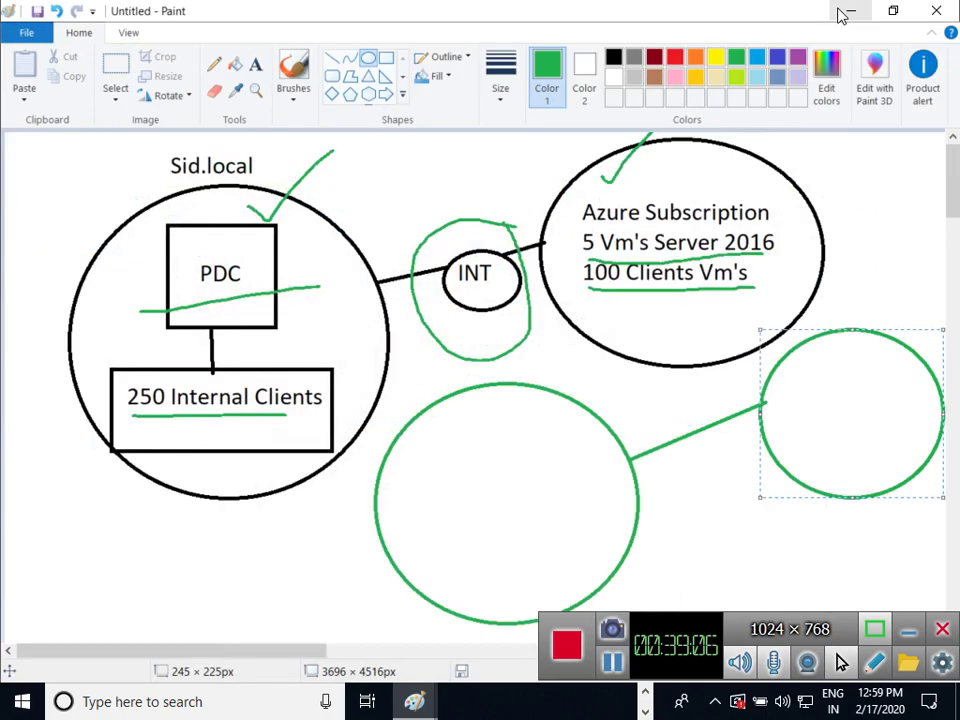
{"action": "left_click", "coordinate": [843, 11]}
{"action": "left_click", "coordinate": [840, 11]}
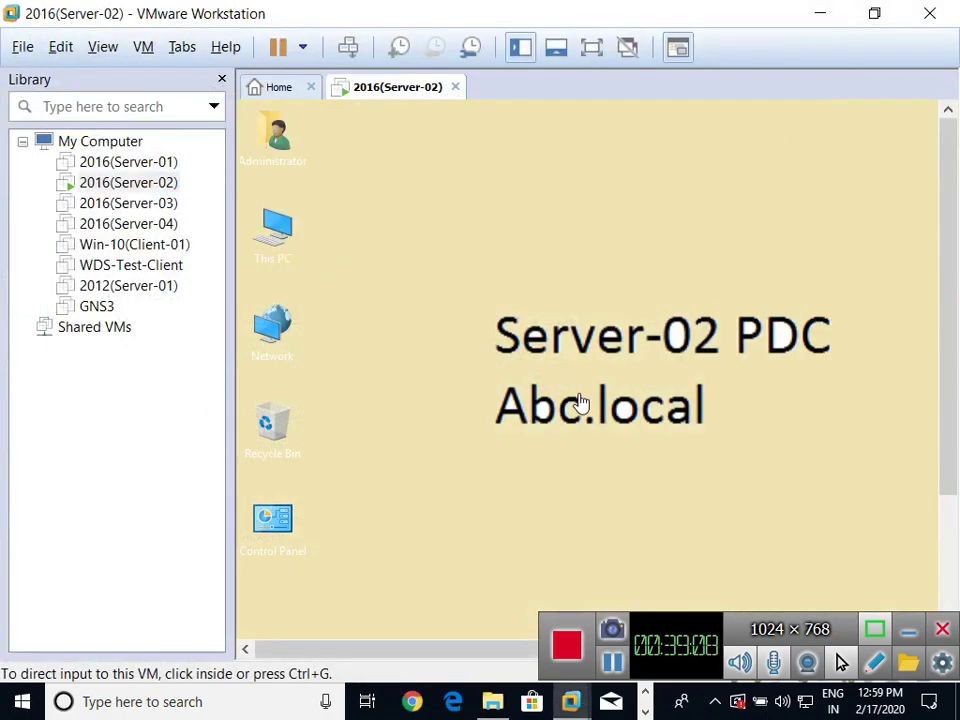